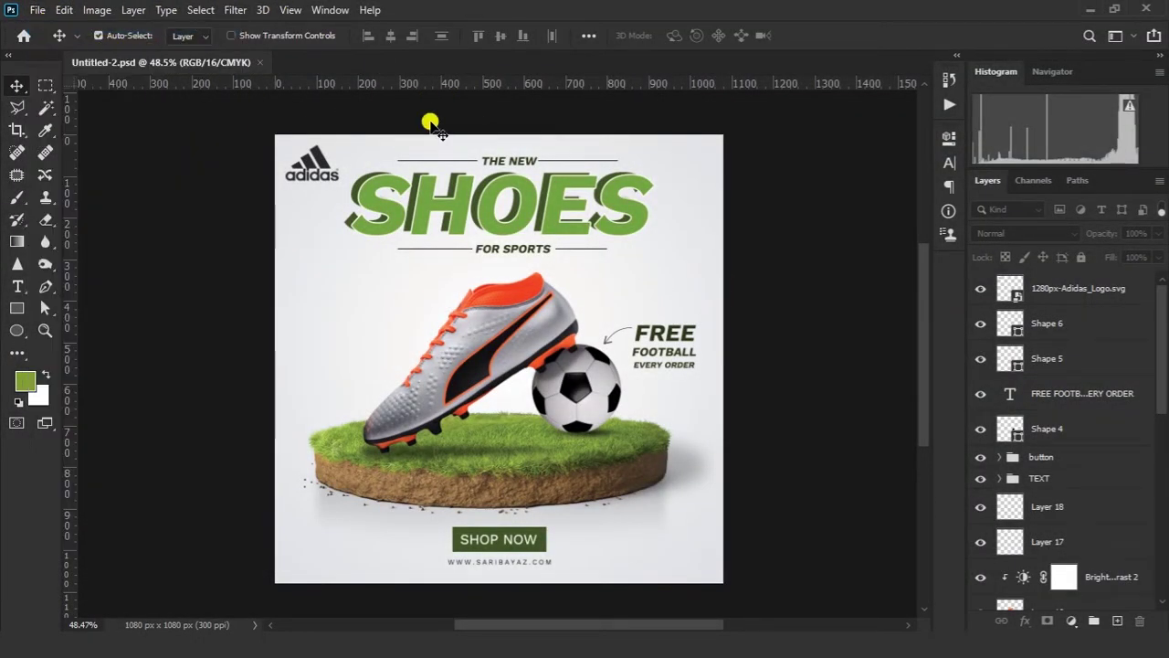
Name the new document "Post design by" plus the designer's name and set its size to 1080 x 1080 pixels.
{"action": "type", "text": "Post design by Sarib"}
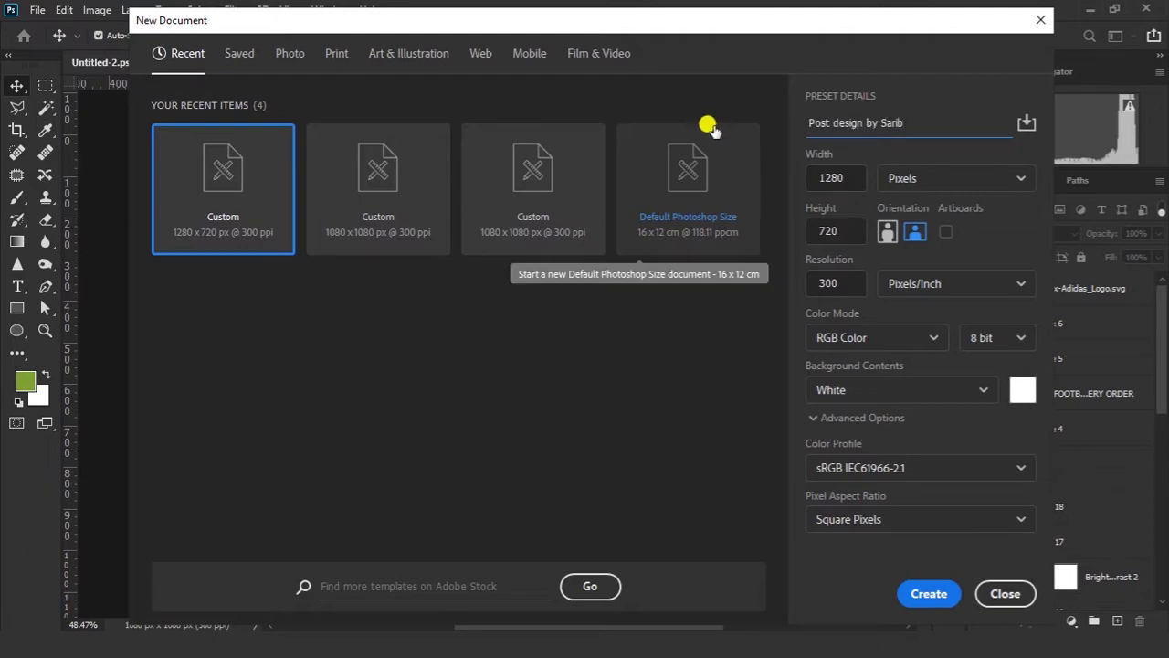
{"action": "left_click", "coordinate": [895, 178]}
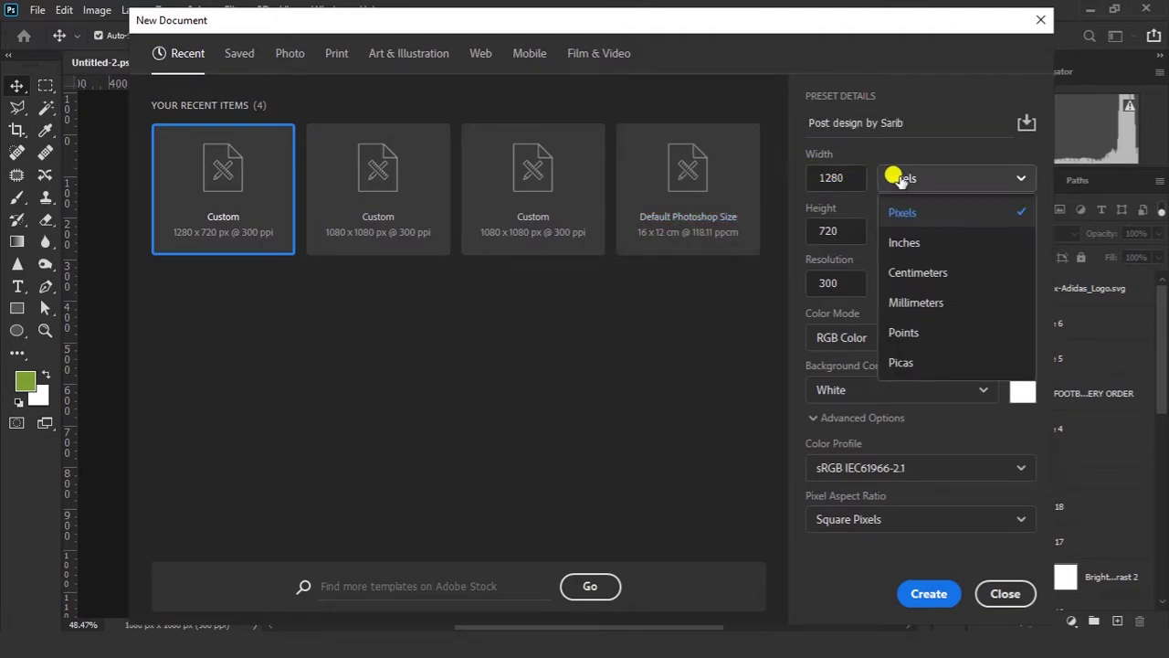
{"action": "left_click", "coordinate": [903, 216]}
{"action": "left_click_drag", "start_coordinate": [862, 181], "coordinate": [795, 183]}
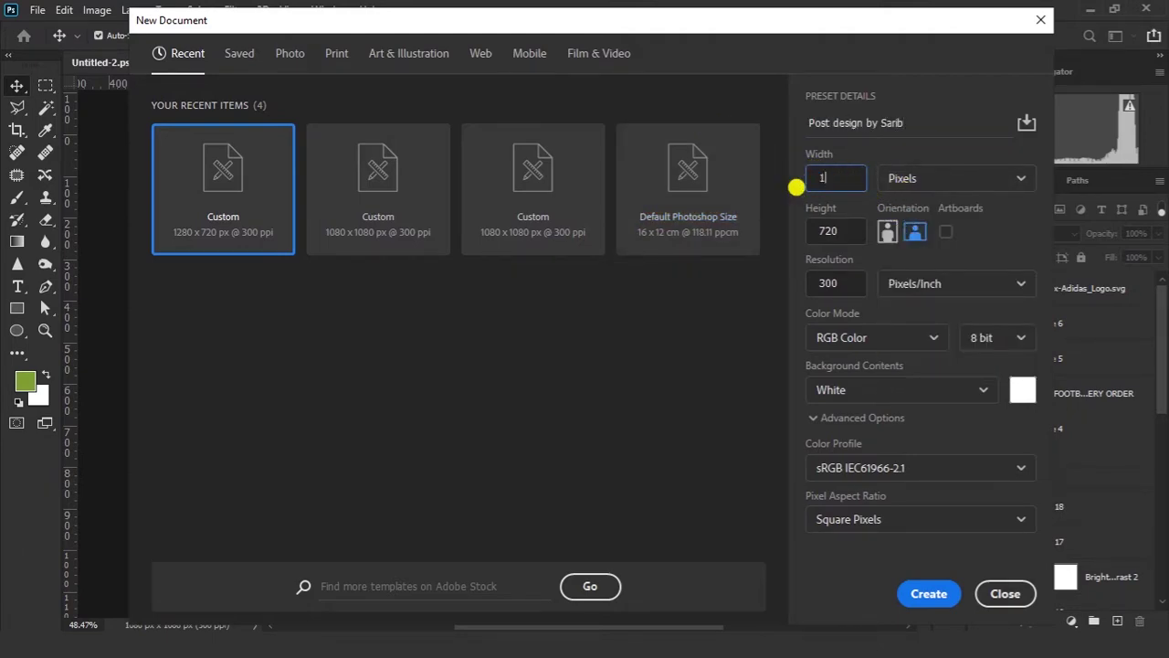
{"action": "double_click", "coordinate": [843, 228]}
{"action": "type", "text": "1080"}
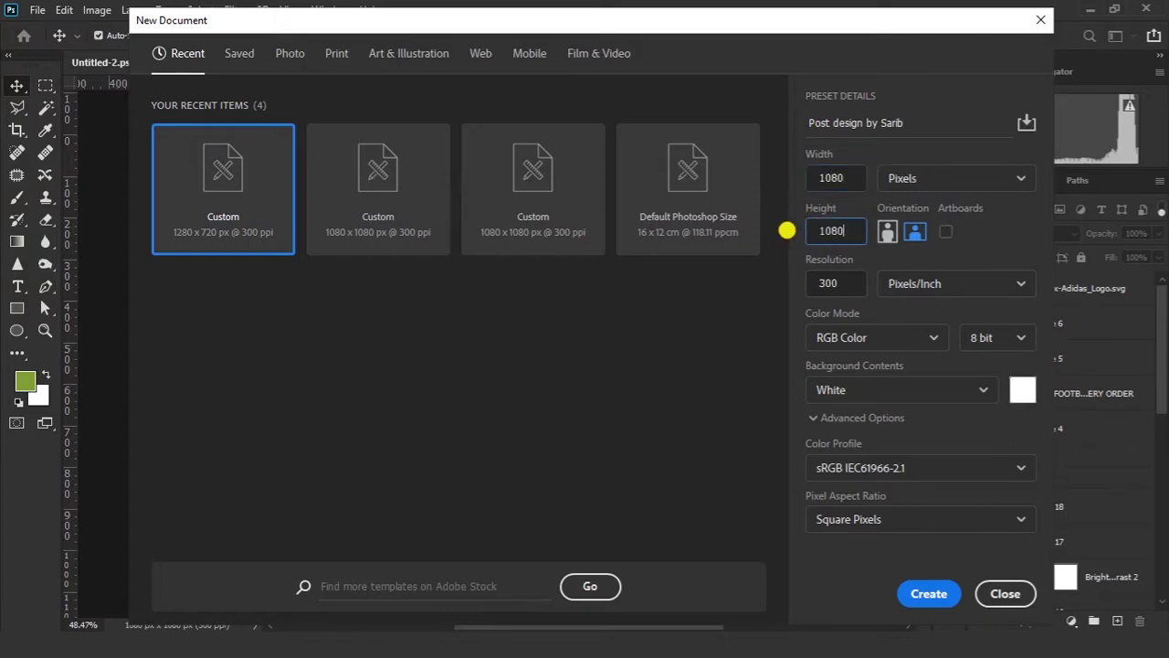
Use a resolution of 300 pixels/inch and RGB Color mode, and create the document.
{"action": "left_click_drag", "start_coordinate": [853, 283], "coordinate": [777, 282]}
{"action": "left_click", "coordinate": [849, 338]}
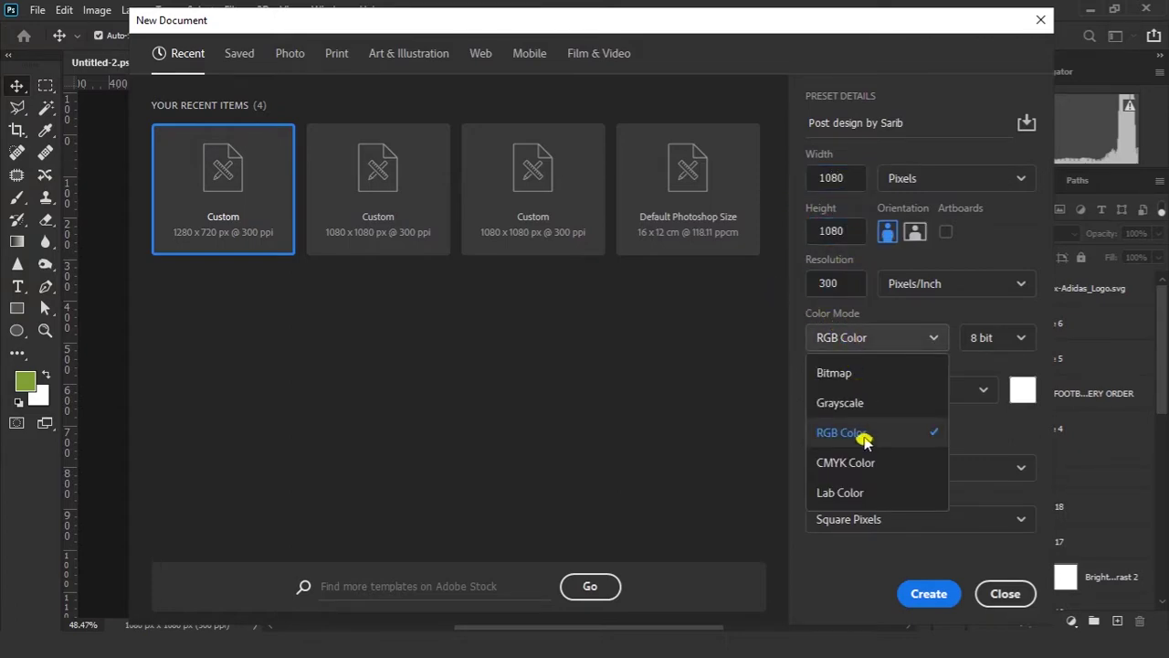
{"action": "left_click", "coordinate": [863, 436]}
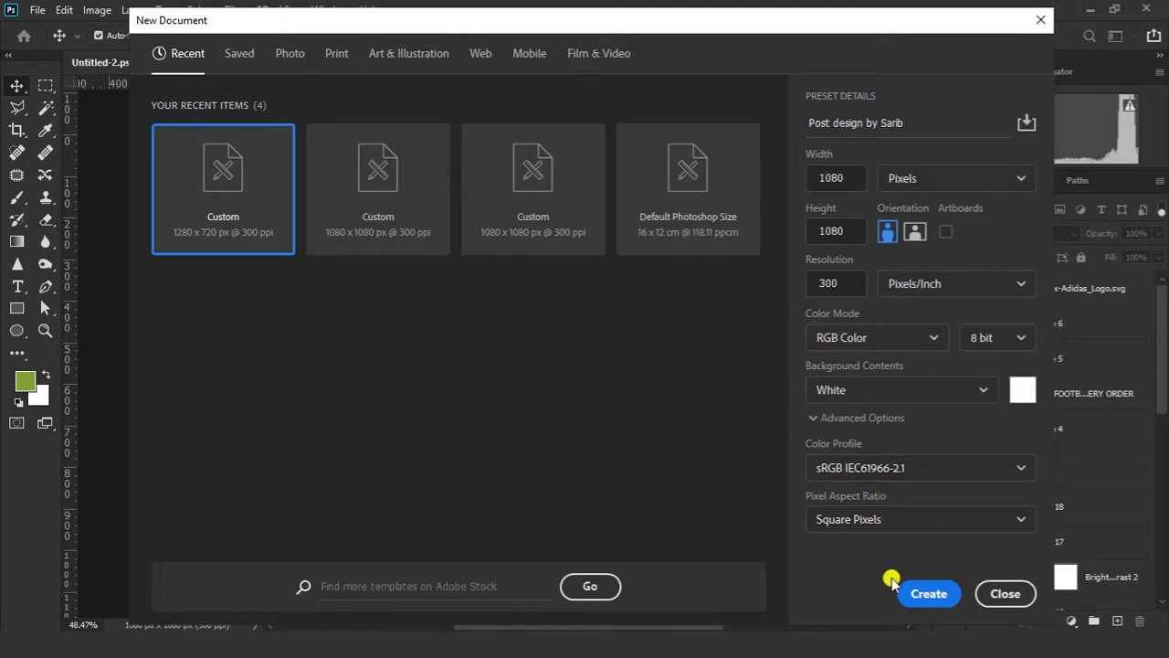
{"action": "left_click", "coordinate": [918, 593]}
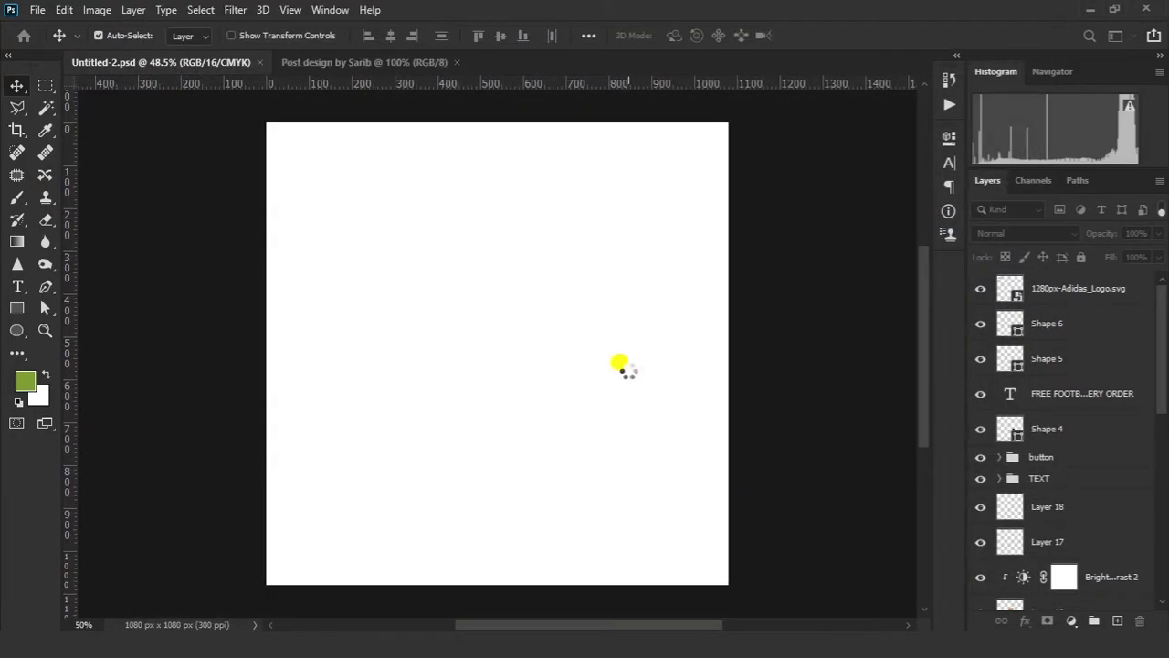
Duplicate the Background layer and add a Gradient Overlay with the Black, White preset to the copy.
{"action": "left_click_drag", "start_coordinate": [1096, 291], "coordinate": [1115, 620]}
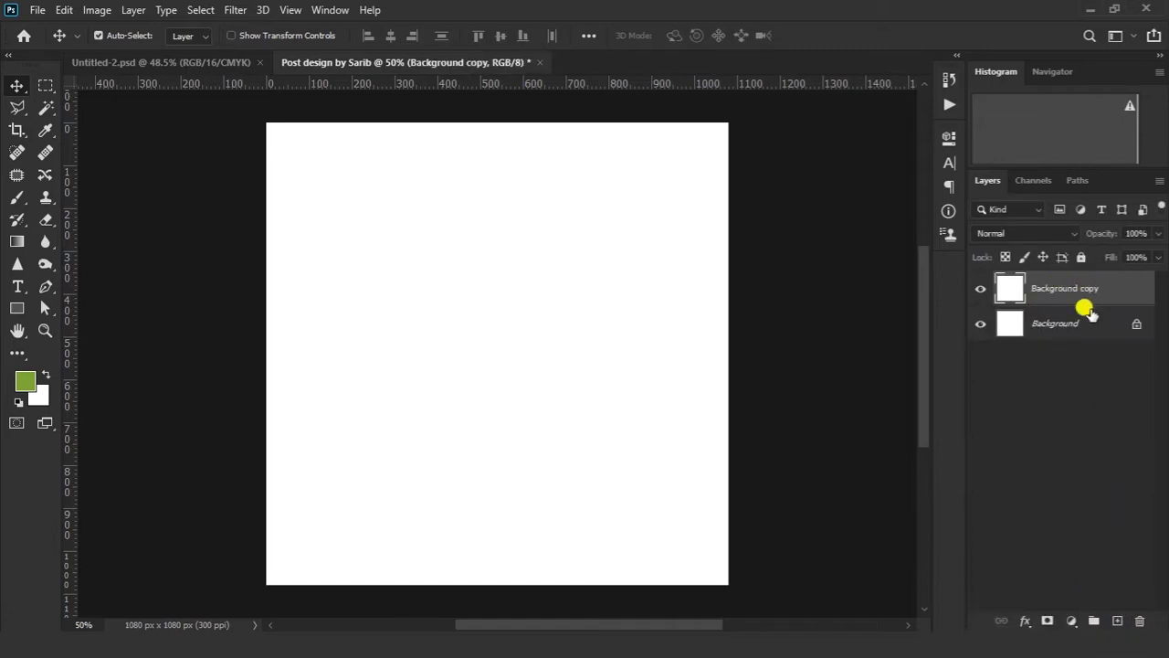
{"action": "left_click", "coordinate": [1024, 620]}
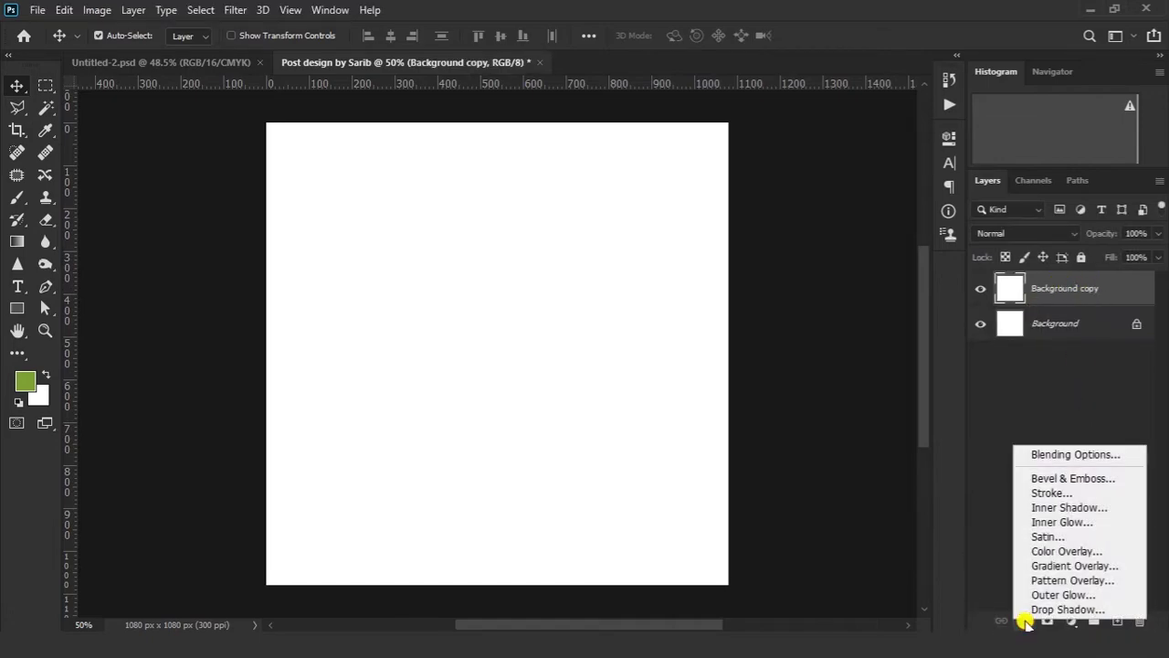
{"action": "left_click", "coordinate": [1073, 567]}
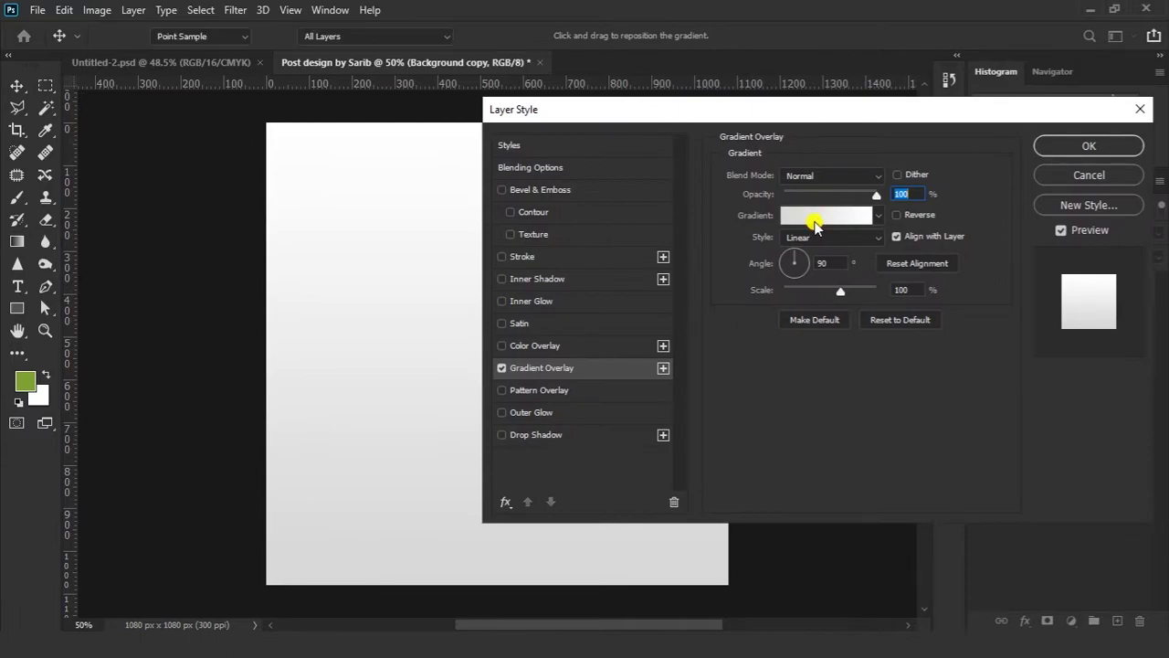
{"action": "left_click", "coordinate": [814, 219]}
{"action": "left_click", "coordinate": [399, 161]}
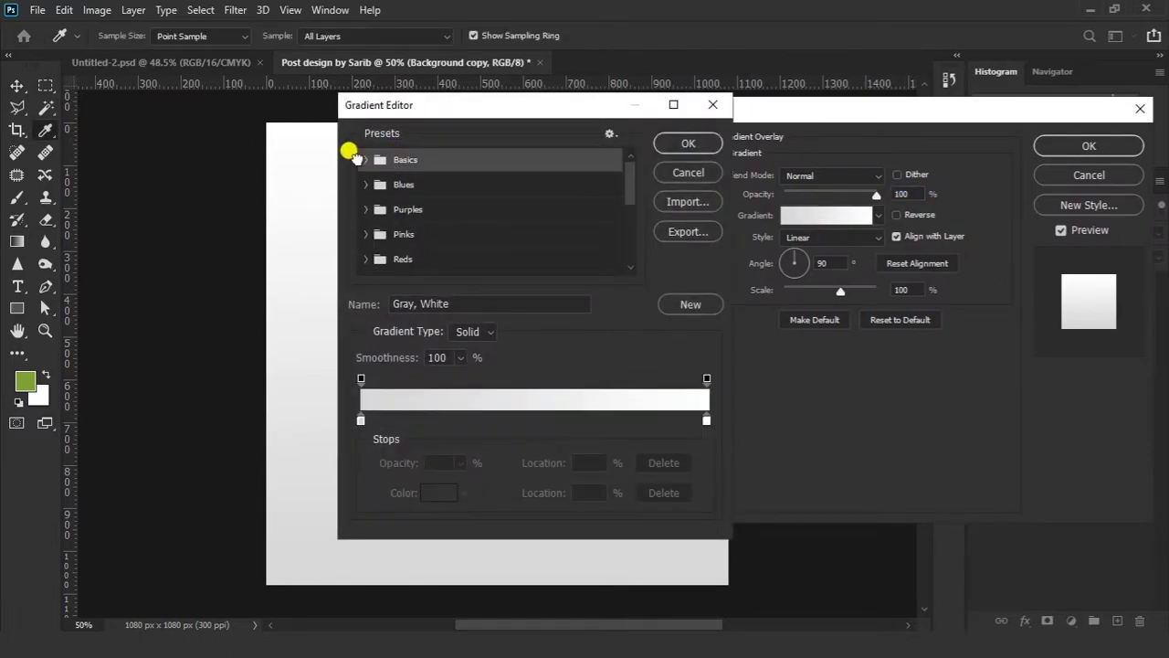
{"action": "left_click", "coordinate": [362, 159]}
{"action": "left_click", "coordinate": [442, 188]}
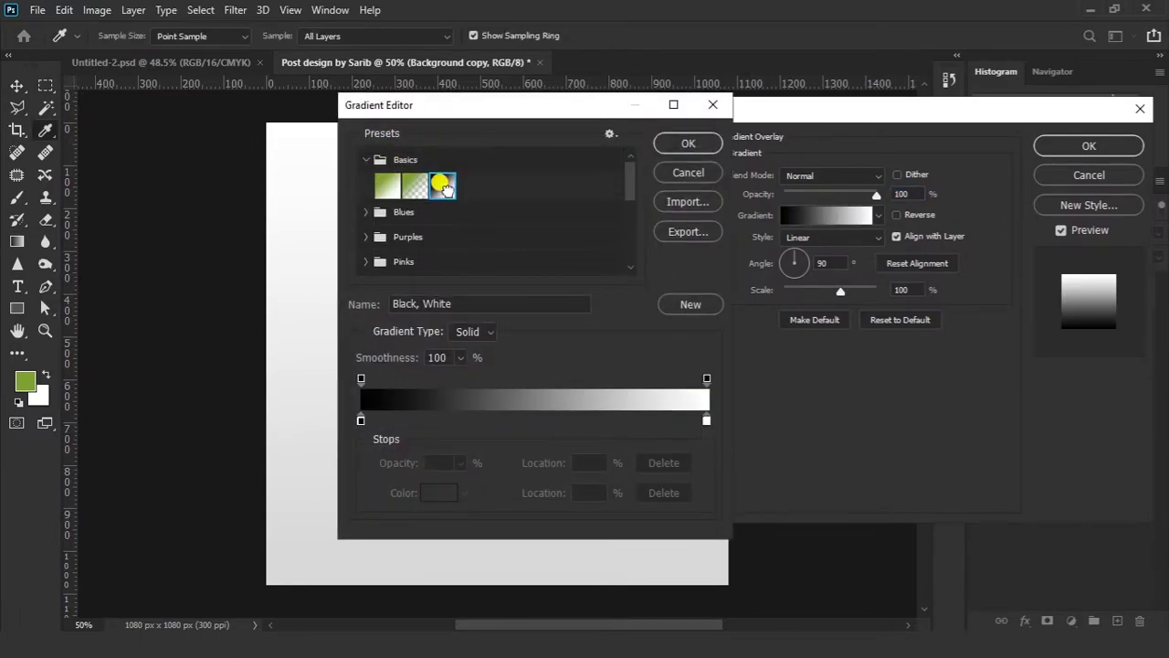
{"action": "left_click", "coordinate": [686, 144]}
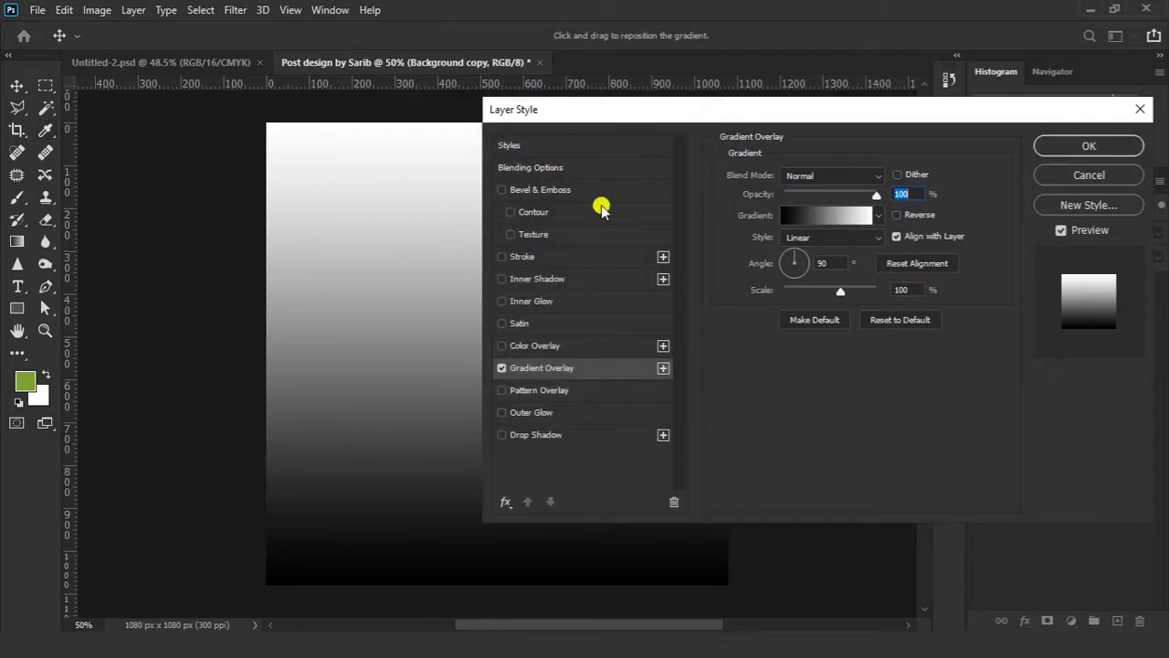
Make the gradient overlay radial and reversed, lower its opacity to about 17%, enlarge its scale and apply the style.
{"action": "left_click", "coordinate": [829, 237]}
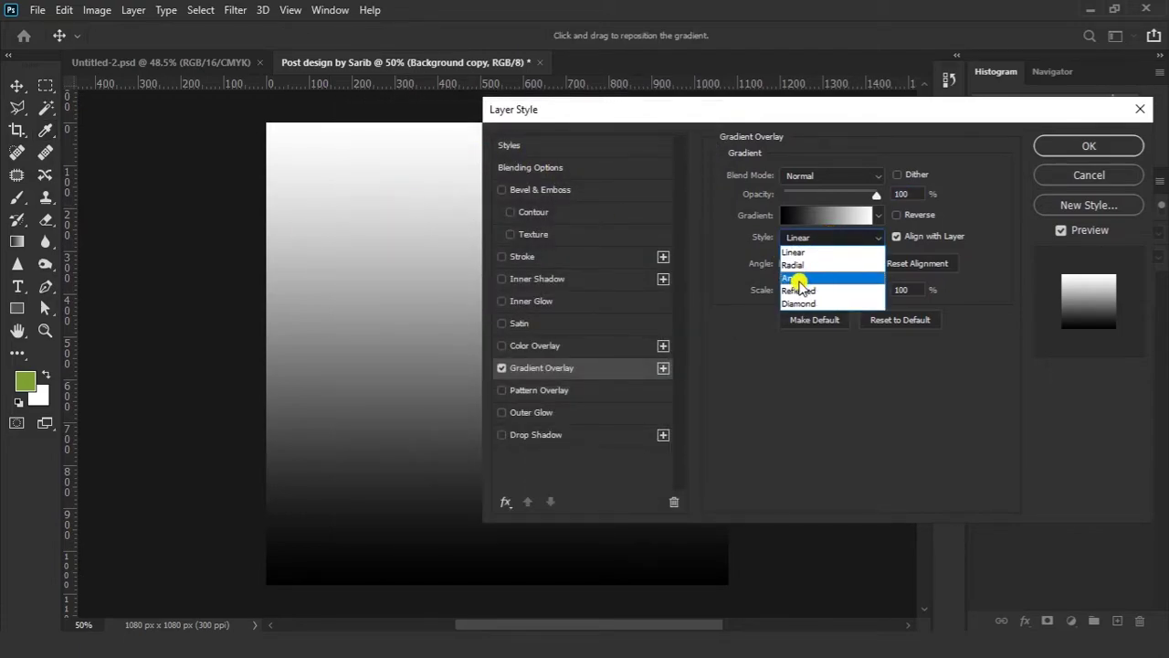
{"action": "left_click", "coordinate": [796, 265]}
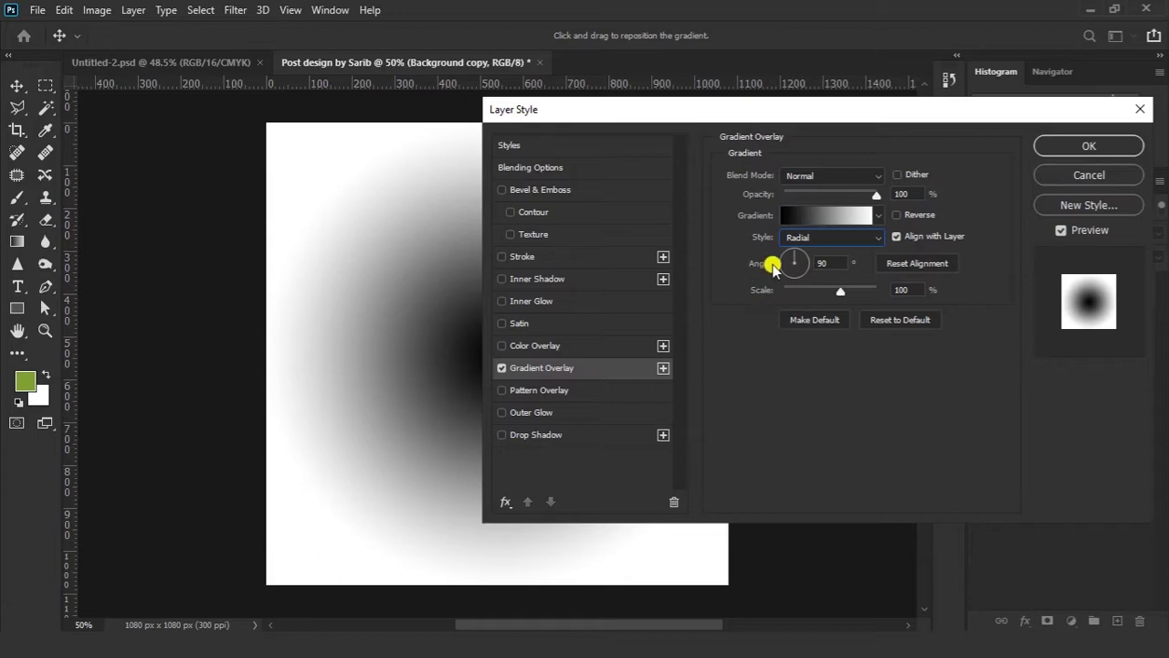
{"action": "left_click", "coordinate": [896, 216]}
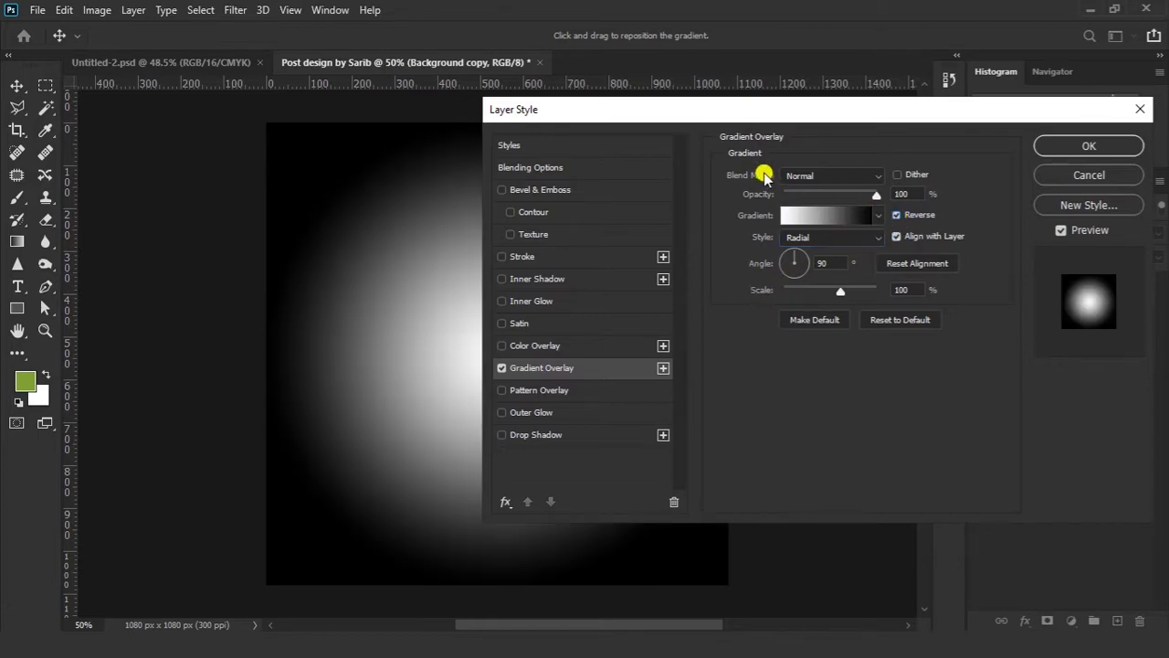
{"action": "left_click_drag", "start_coordinate": [872, 196], "coordinate": [801, 197]}
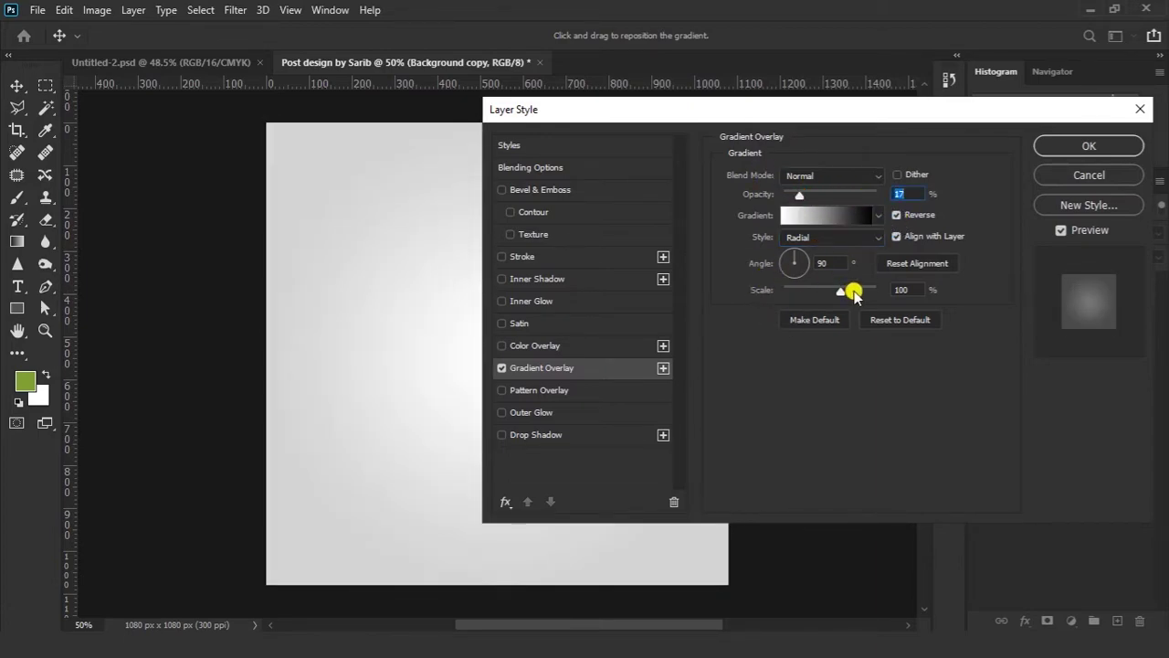
{"action": "left_click_drag", "start_coordinate": [853, 292], "coordinate": [883, 293]}
{"action": "left_click_drag", "start_coordinate": [800, 196], "coordinate": [804, 197]}
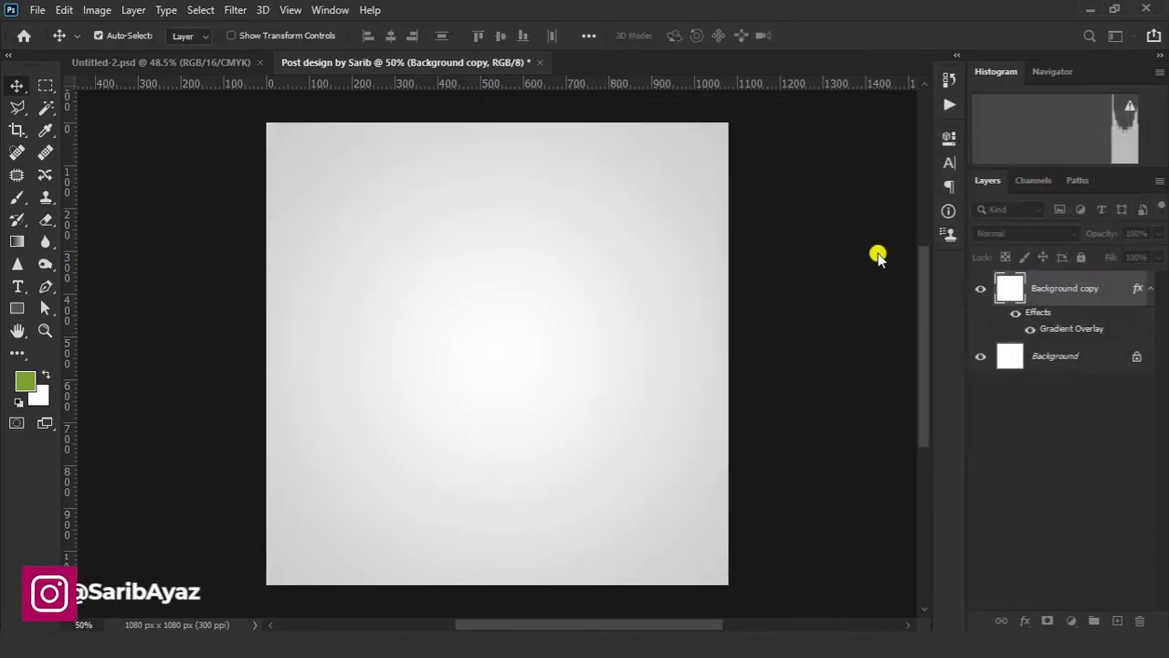
{"action": "left_click", "coordinate": [1101, 146]}
Collapse the effects of the Background copy layer and lock the layer completely.
{"action": "left_click", "coordinate": [1148, 290]}
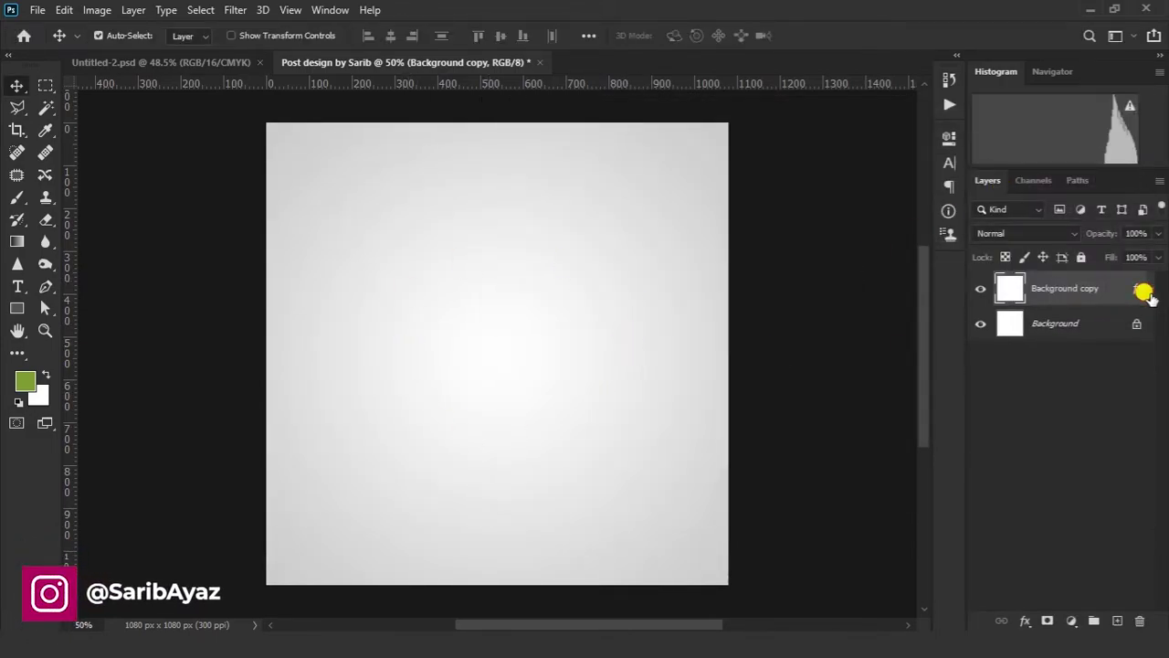
{"action": "left_click", "coordinate": [1081, 257]}
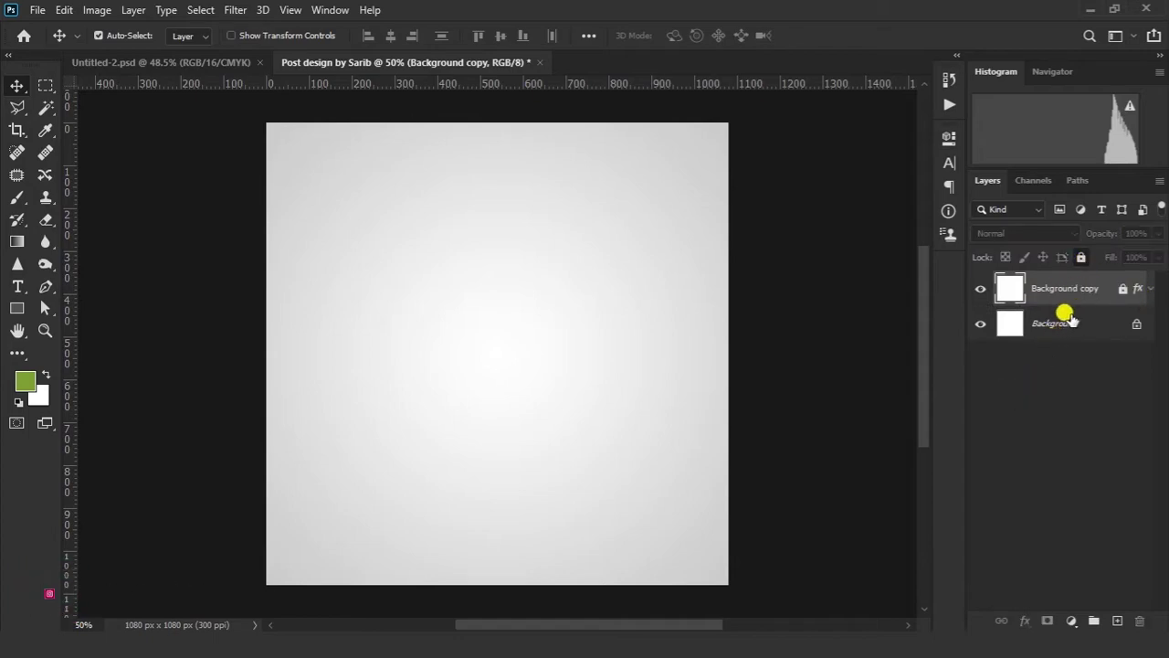
{"action": "left_click", "coordinate": [745, 339]}
Switch to File Explorer and place land.jpg from the Sports shoes design folder into the Photoshop document.
{"action": "key", "text": "alt+Tab"}
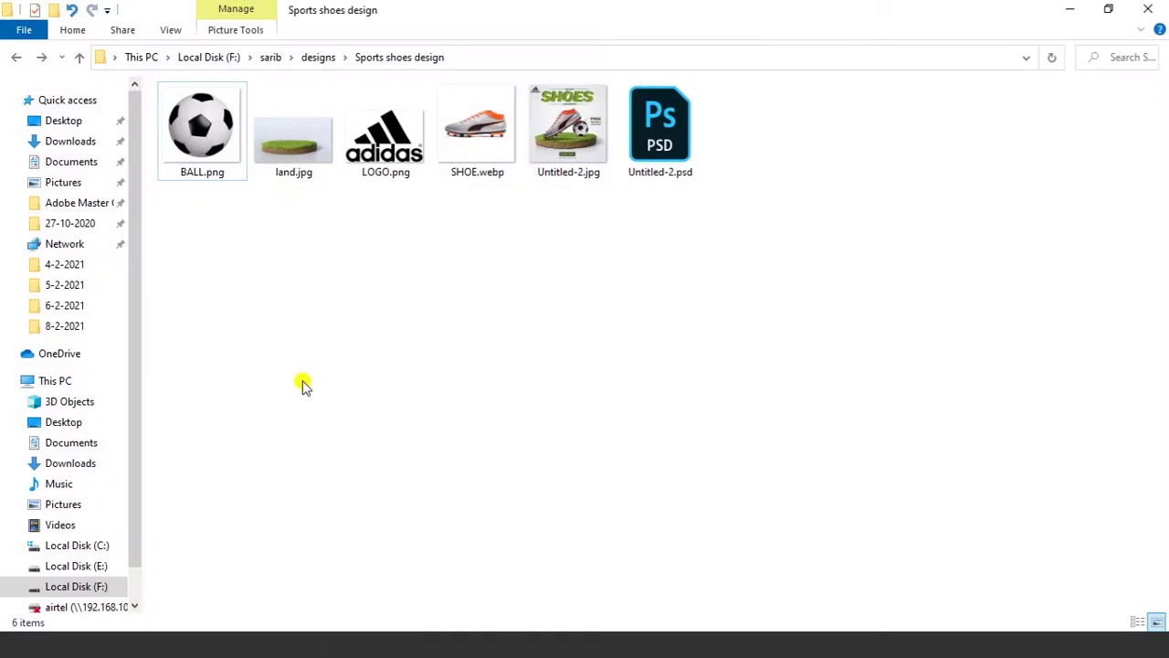
{"action": "left_click_drag", "start_coordinate": [297, 171], "coordinate": [524, 329]}
{"action": "key", "text": "alt+Tab"}
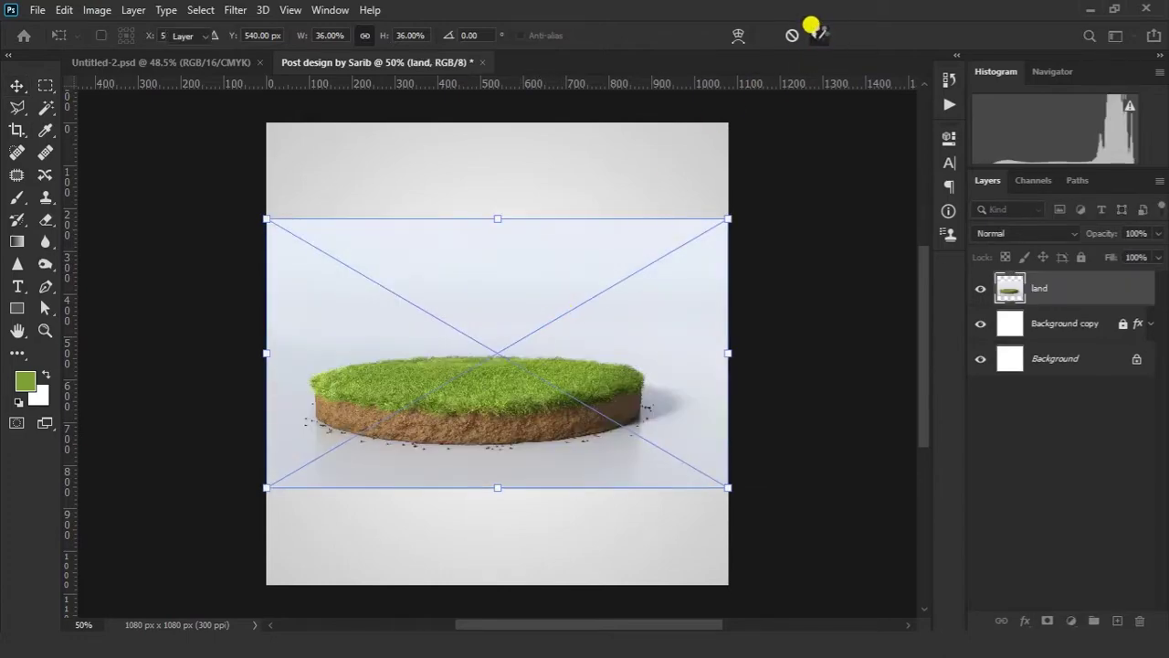
{"action": "left_click", "coordinate": [818, 35]}
Select the pale backdrop above and below the grass island on the land layer with the Magic Wand.
{"action": "left_click", "coordinate": [48, 109]}
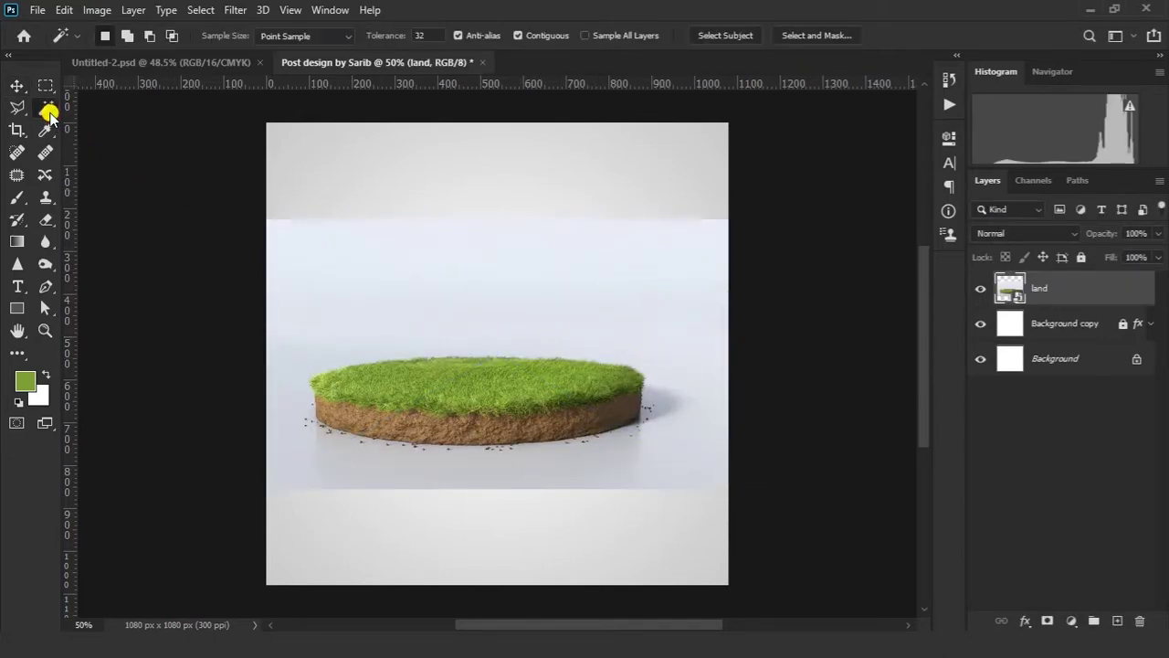
{"action": "scroll", "coordinate": [543, 287], "scroll_direction": "down", "scroll_amount": 1}
{"action": "left_click", "coordinate": [549, 292]}
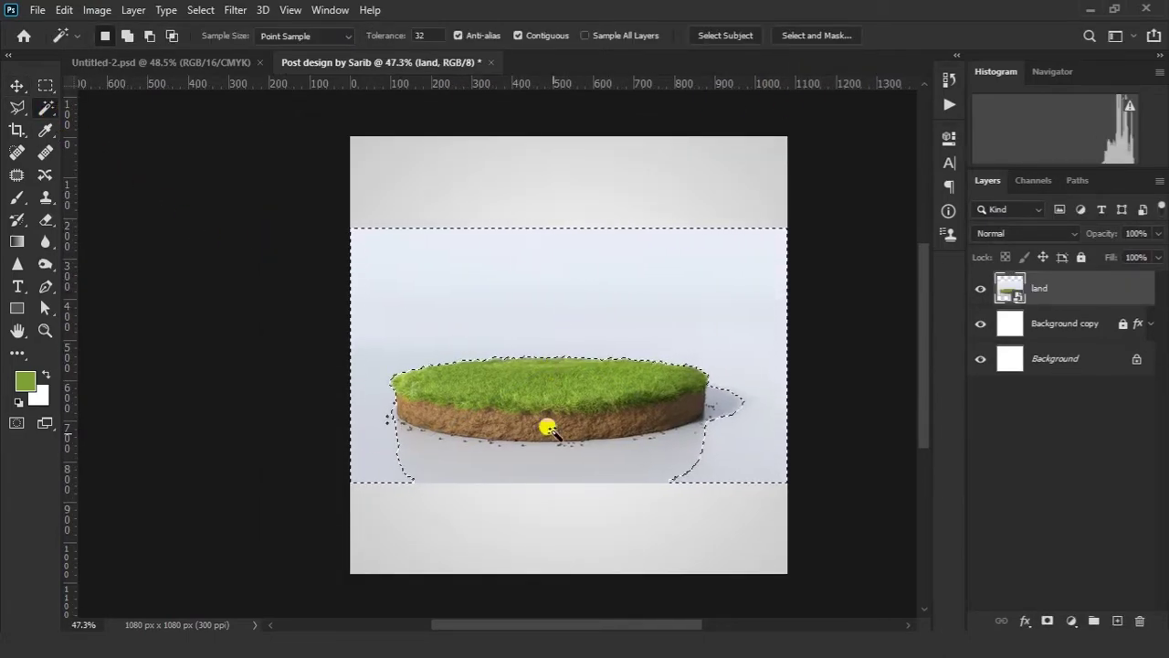
{"action": "left_click", "coordinate": [551, 471], "text": "shift"}
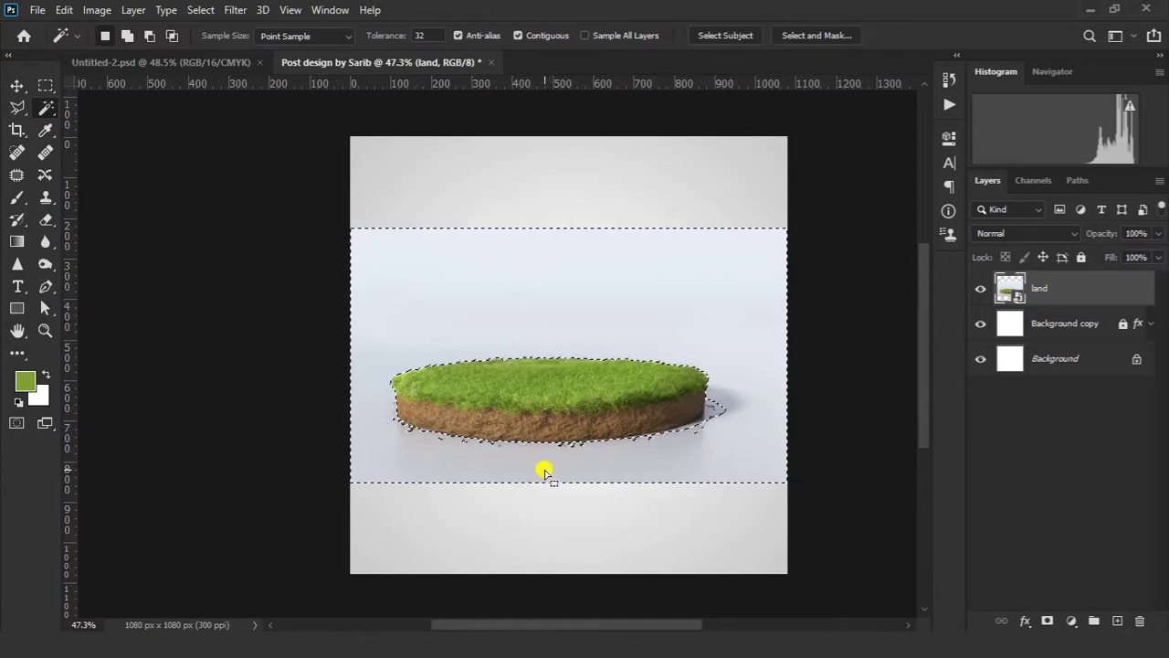
{"action": "left_click_drag", "start_coordinate": [725, 475], "coordinate": [689, 314]}
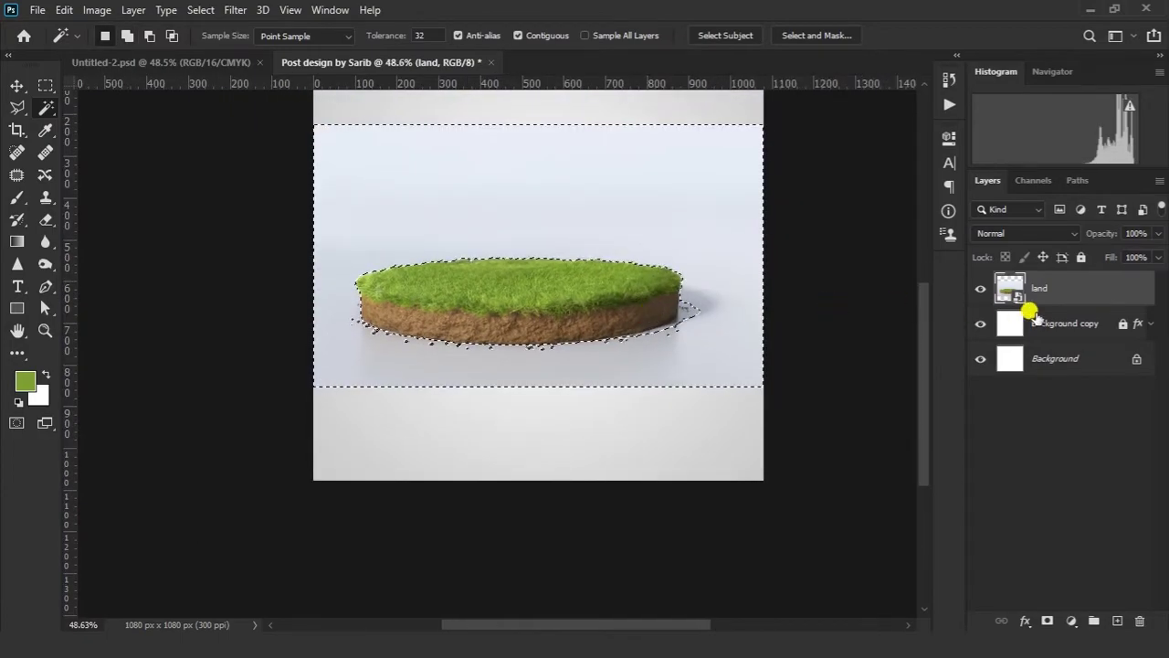
Rasterize the land layer, delete the selected backdrop and deselect.
{"action": "right_click", "coordinate": [1078, 298]}
{"action": "left_click", "coordinate": [877, 317]}
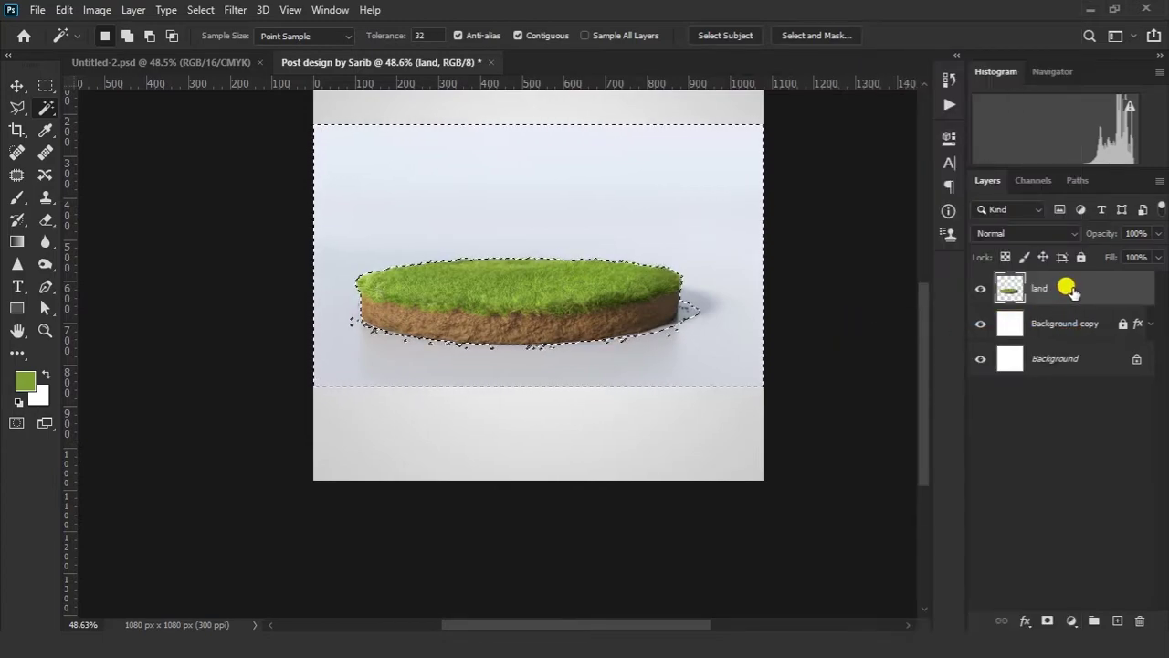
{"action": "key", "text": "Delete"}
{"action": "key", "text": "ctrl+d"}
{"action": "scroll", "coordinate": [704, 332], "scroll_direction": "up", "scroll_amount": 10}
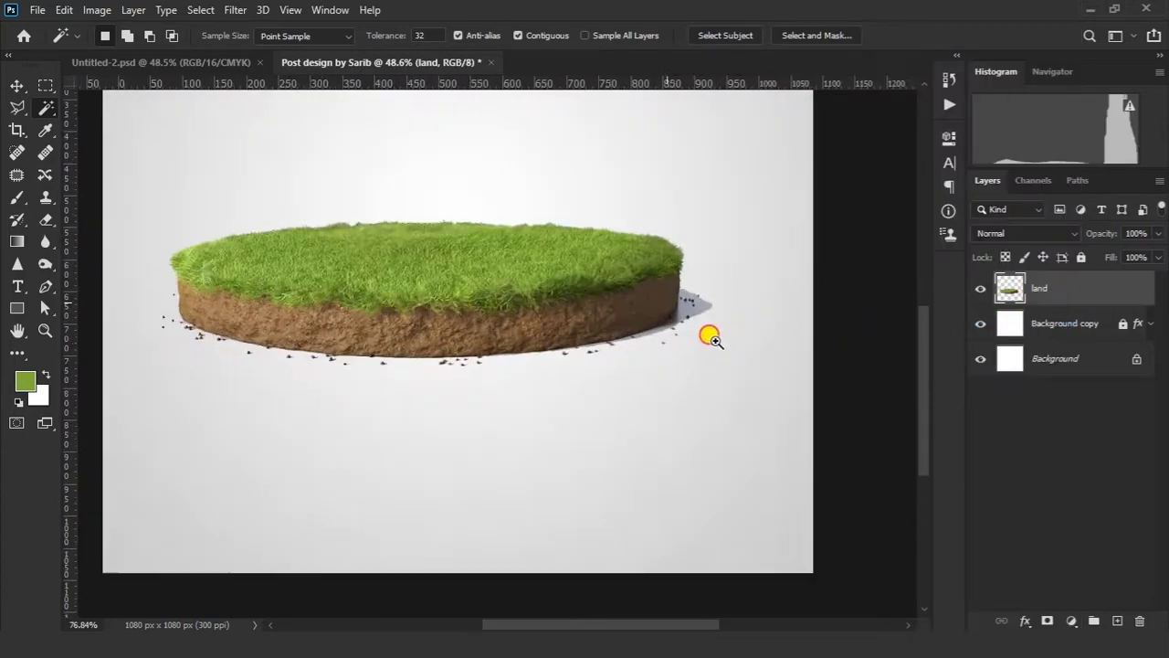
Add a layer mask to the land layer and choose a small Soft Round brush with black for painting on it.
{"action": "key", "text": "v"}
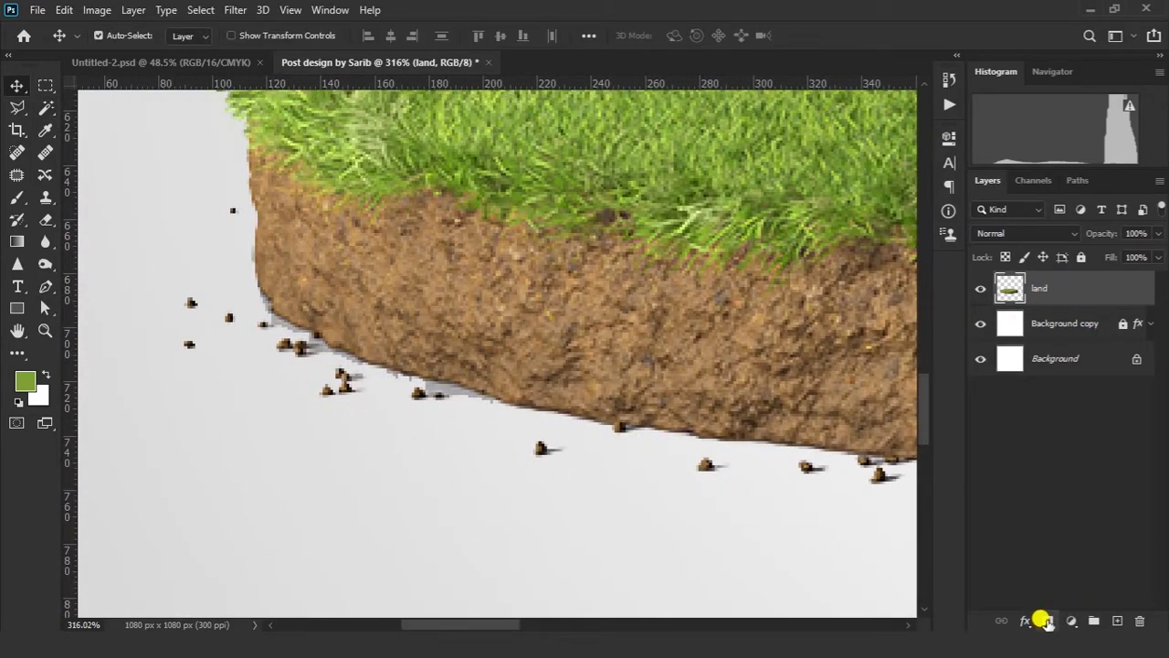
{"action": "left_click", "coordinate": [1046, 620]}
{"action": "scroll", "coordinate": [347, 342], "scroll_direction": "up", "scroll_amount": 4}
{"action": "left_click", "coordinate": [18, 200]}
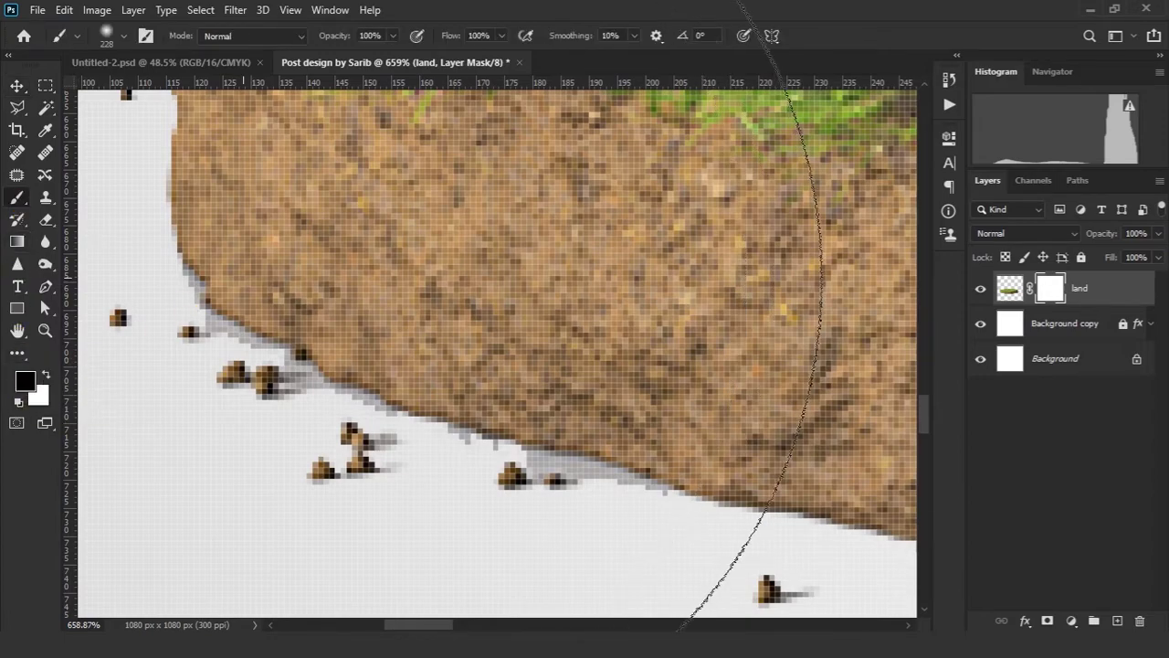
{"action": "right_click", "coordinate": [403, 298]}
{"action": "left_click", "coordinate": [422, 321]}
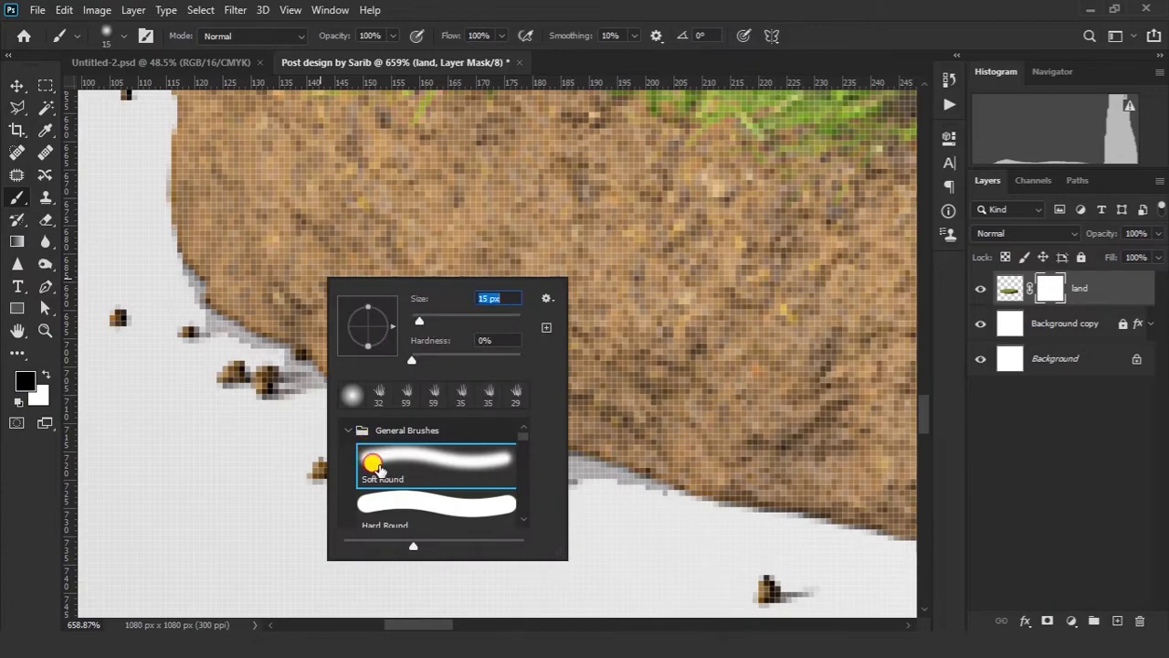
Paint on the land mask to hide the gray shadow remnants along the island's lower edge.
{"action": "mouse_move", "coordinate": [198, 319]}
{"action": "left_mouse_down"}
{"action": "mouse_move", "coordinate": [168, 319]}
{"action": "mouse_move", "coordinate": [194, 276]}
{"action": "mouse_move", "coordinate": [208, 317]}
{"action": "mouse_move", "coordinate": [285, 355]}
{"action": "mouse_move", "coordinate": [306, 388]}
{"action": "mouse_move", "coordinate": [349, 389]}
{"action": "mouse_move", "coordinate": [473, 432]}
{"action": "mouse_move", "coordinate": [525, 472]}
{"action": "left_mouse_up"}
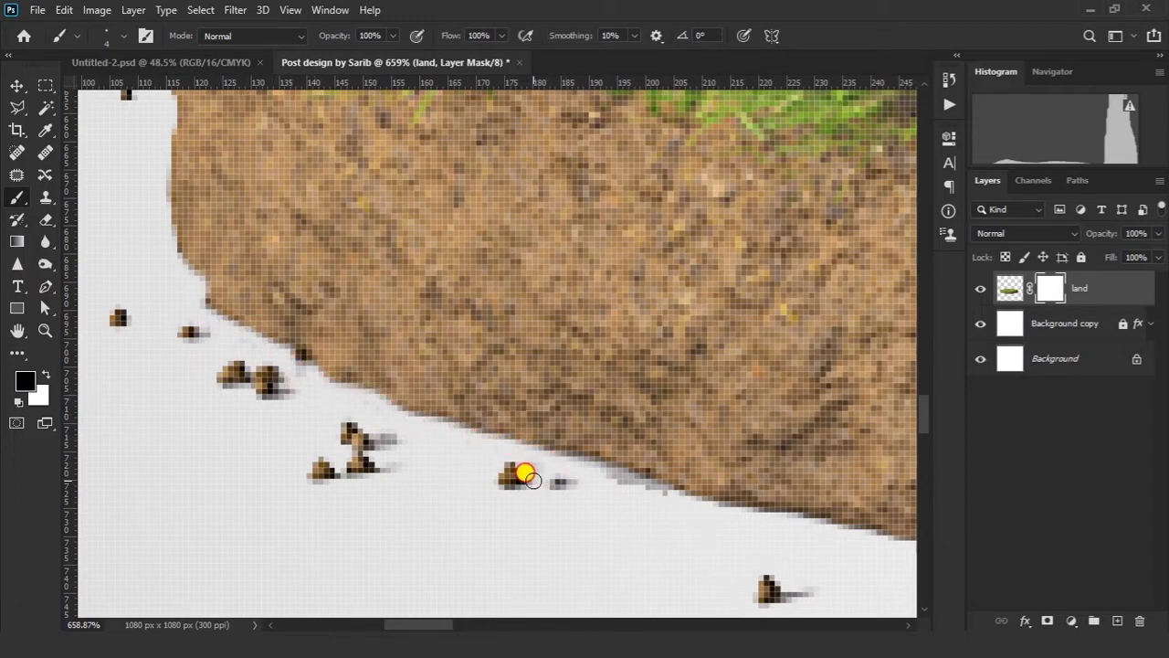
{"action": "left_click_drag", "start_coordinate": [713, 438], "coordinate": [89, 287]}
{"action": "mouse_move", "coordinate": [822, 393]}
{"action": "left_mouse_down"}
{"action": "mouse_move", "coordinate": [277, 376]}
{"action": "mouse_move", "coordinate": [606, 345]}
{"action": "left_mouse_up"}
{"action": "left_click_drag", "start_coordinate": [557, 387], "coordinate": [243, 415]}
{"action": "left_click_drag", "start_coordinate": [316, 369], "coordinate": [610, 331]}
{"action": "mouse_move", "coordinate": [667, 334]}
{"action": "left_mouse_down"}
{"action": "mouse_move", "coordinate": [320, 413]}
{"action": "mouse_move", "coordinate": [519, 380]}
{"action": "left_mouse_up"}
{"action": "left_click_drag", "start_coordinate": [409, 385], "coordinate": [557, 362]}
{"action": "mouse_move", "coordinate": [628, 357]}
{"action": "left_mouse_down"}
{"action": "mouse_move", "coordinate": [226, 411]}
{"action": "mouse_move", "coordinate": [333, 392]}
{"action": "left_mouse_up"}
{"action": "mouse_move", "coordinate": [362, 372]}
{"action": "left_mouse_down"}
{"action": "mouse_move", "coordinate": [324, 414]}
{"action": "mouse_move", "coordinate": [442, 382]}
{"action": "left_mouse_up"}
{"action": "mouse_move", "coordinate": [391, 396]}
{"action": "left_mouse_down"}
{"action": "mouse_move", "coordinate": [294, 479]}
{"action": "mouse_move", "coordinate": [429, 459]}
{"action": "left_mouse_up"}
{"action": "mouse_move", "coordinate": [438, 456]}
{"action": "left_mouse_down"}
{"action": "mouse_move", "coordinate": [297, 491]}
{"action": "mouse_move", "coordinate": [576, 379]}
{"action": "left_mouse_up"}
Paint out the leftover shadow beside the island's right side on the mask, using a larger brush of about 9 px.
{"action": "key", "text": "bracketright"}
{"action": "key", "text": "bracketright"}
{"action": "key", "text": "bracketright"}
{"action": "key", "text": "bracketright"}
{"action": "key", "text": "bracketright"}
{"action": "key", "text": "bracketright"}
{"action": "key", "text": "ctrl+z"}
{"action": "key", "text": "bracketleft"}
{"action": "key", "text": "bracketleft"}
{"action": "left_click_drag", "start_coordinate": [310, 484], "coordinate": [481, 420]}
{"action": "mouse_move", "coordinate": [224, 494]}
{"action": "left_mouse_down"}
{"action": "mouse_move", "coordinate": [452, 395]}
{"action": "mouse_move", "coordinate": [552, 290]}
{"action": "left_mouse_up"}
{"action": "left_click_drag", "start_coordinate": [552, 201], "coordinate": [557, 339]}
{"action": "left_click_drag", "start_coordinate": [558, 247], "coordinate": [523, 445]}
{"action": "right_click", "coordinate": [579, 295], "text": "alt"}
{"action": "mouse_move", "coordinate": [578, 295]}
{"action": "left_mouse_down"}
{"action": "mouse_move", "coordinate": [593, 414]}
{"action": "mouse_move", "coordinate": [618, 314]}
{"action": "left_mouse_up"}
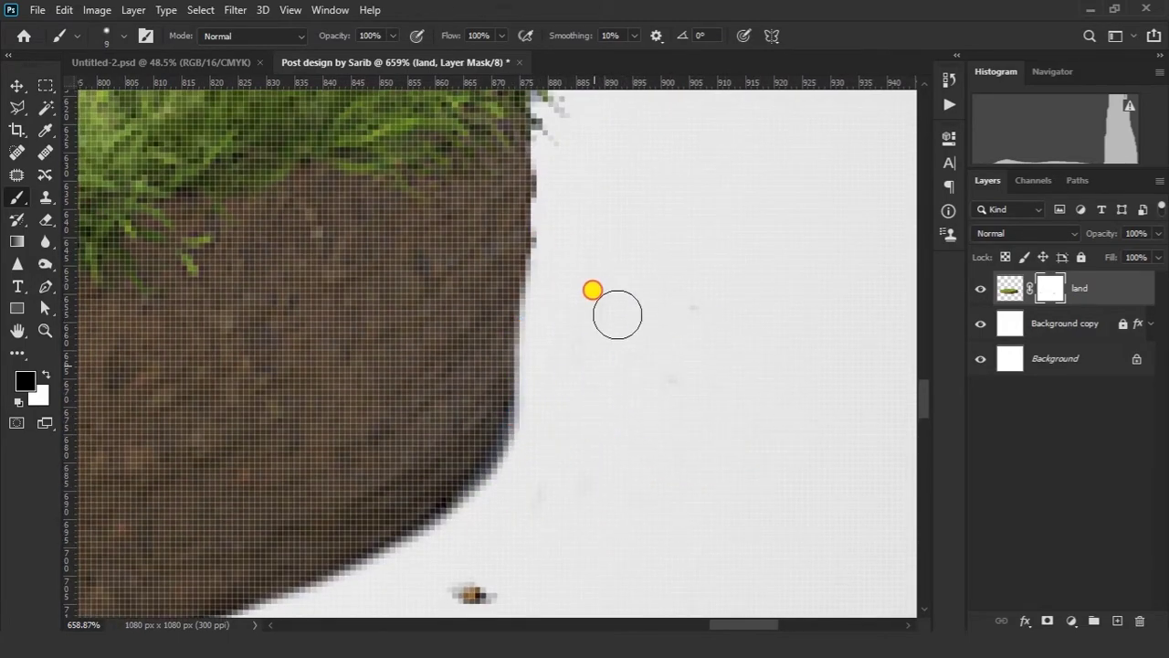
{"action": "left_click_drag", "start_coordinate": [646, 409], "coordinate": [498, 480]}
{"action": "left_click_drag", "start_coordinate": [572, 397], "coordinate": [540, 392]}
{"action": "key", "text": "v"}
Paint out the last shadow remnant beside the island's right side and apply the land layer's mask.
{"action": "left_click_drag", "start_coordinate": [606, 453], "coordinate": [627, 483]}
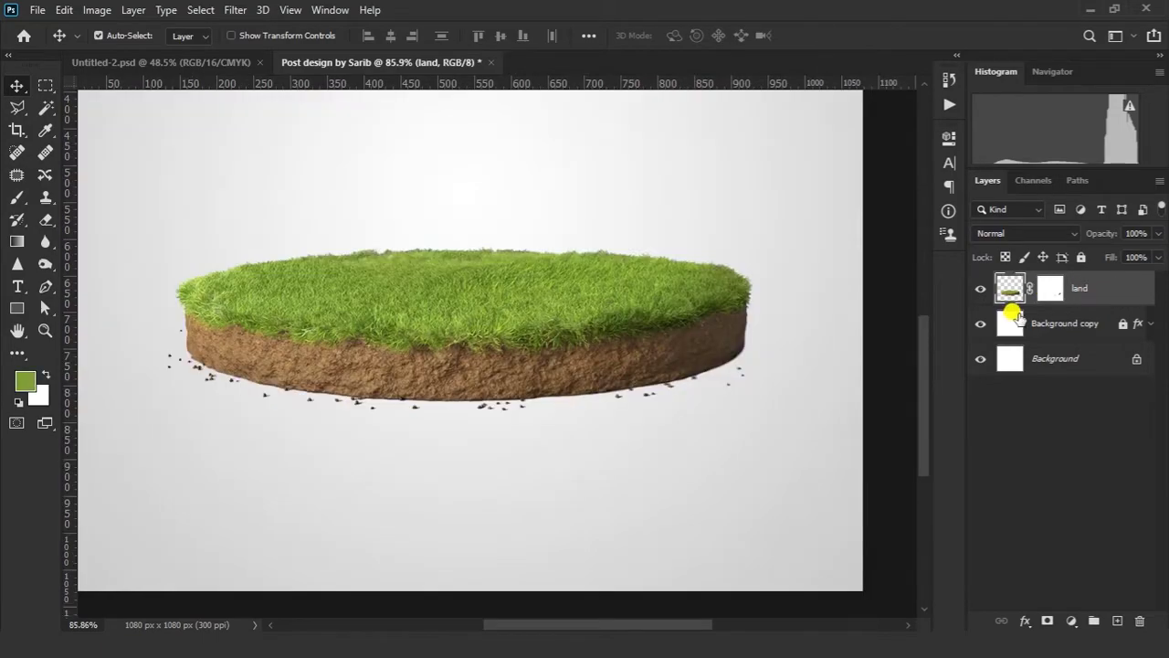
{"action": "left_click", "coordinate": [1054, 290]}
{"action": "right_click", "coordinate": [1053, 292]}
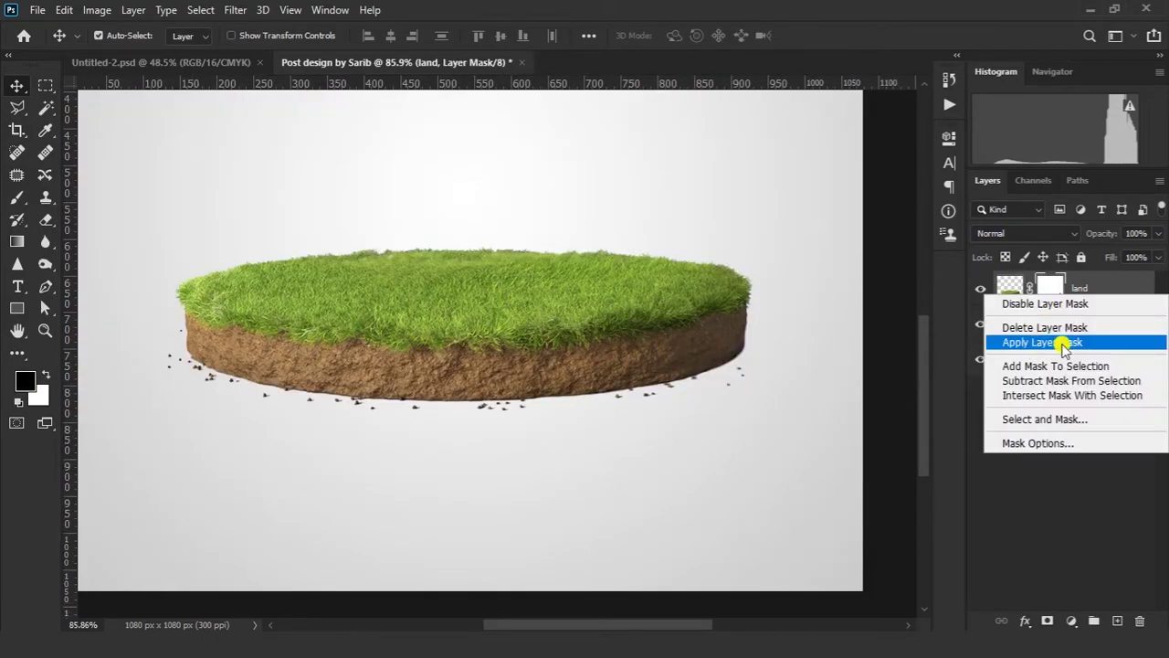
{"action": "left_click", "coordinate": [1054, 342]}
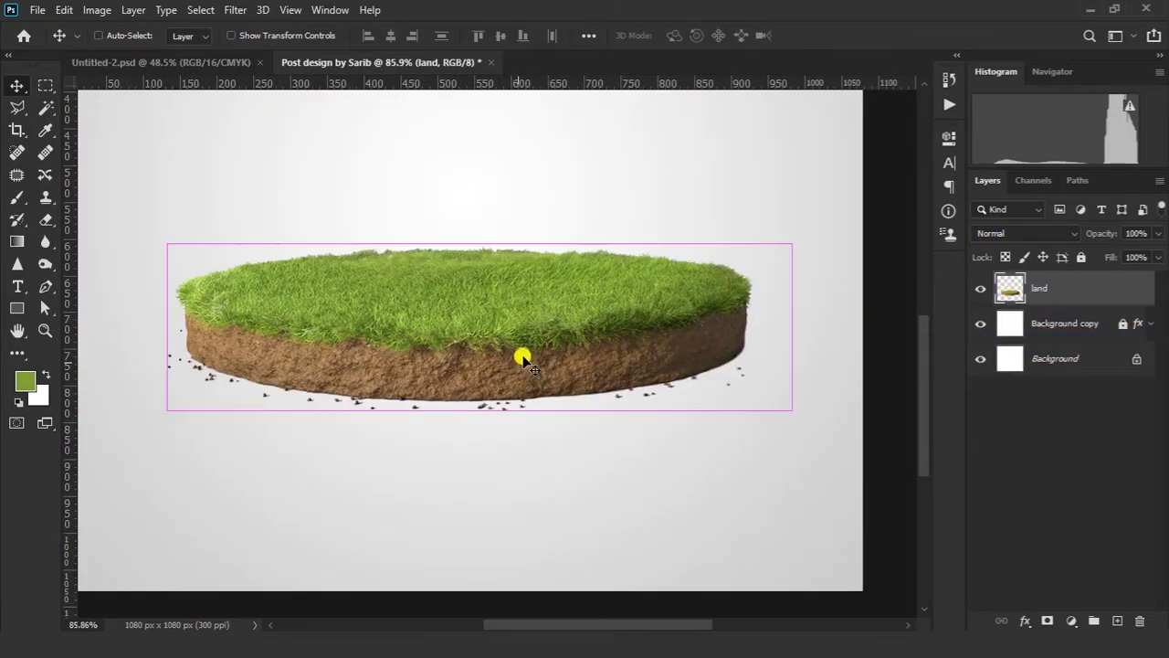
Set up the Pen tool in Shape mode with a black fill and a 0 px stroke.
{"action": "scroll", "coordinate": [521, 352], "scroll_direction": "down", "scroll_amount": 4}
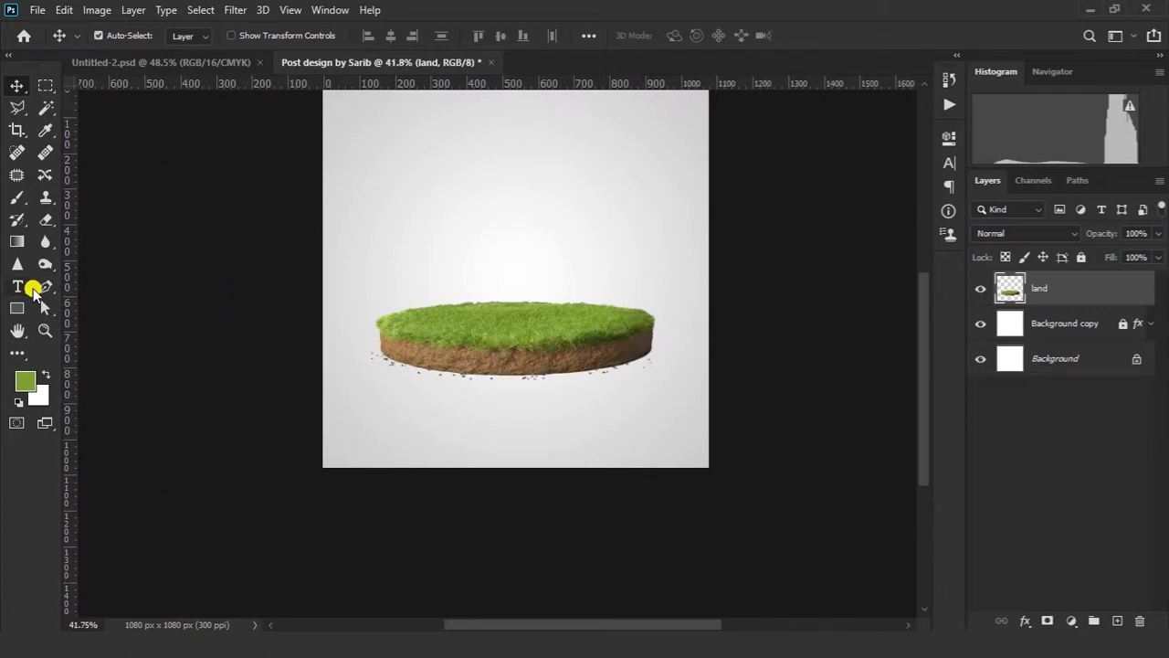
{"action": "right_click", "coordinate": [42, 290]}
{"action": "left_click", "coordinate": [102, 287]}
{"action": "left_click", "coordinate": [123, 35]}
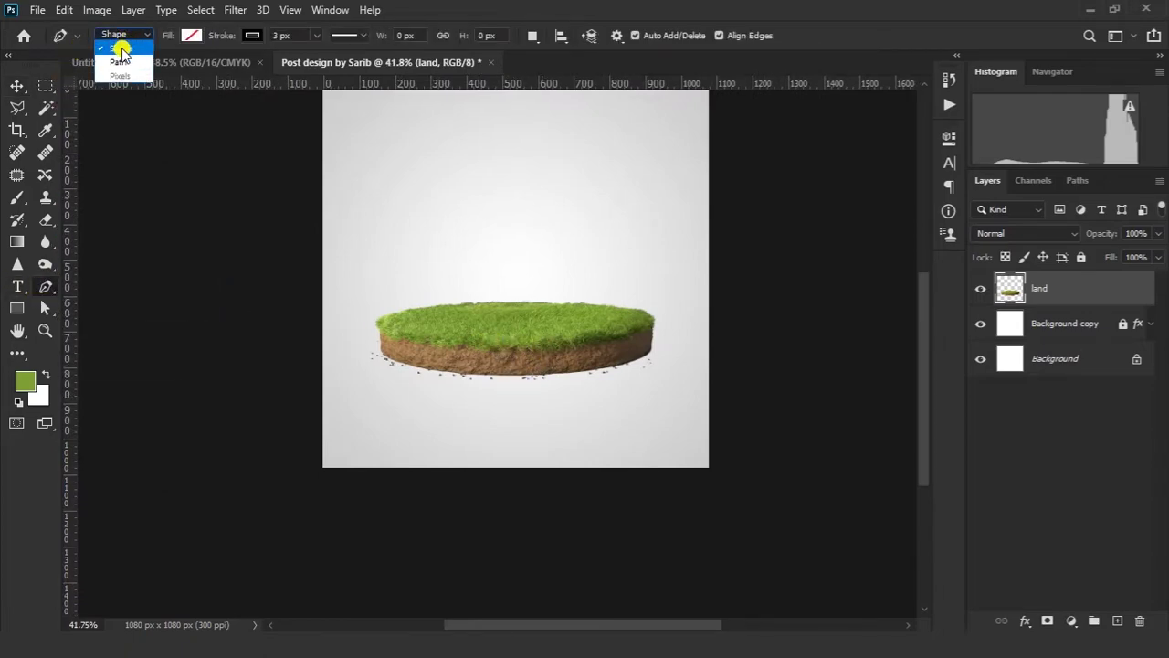
{"action": "left_click", "coordinate": [135, 56]}
{"action": "left_click_drag", "start_coordinate": [228, 40], "coordinate": [188, 36]}
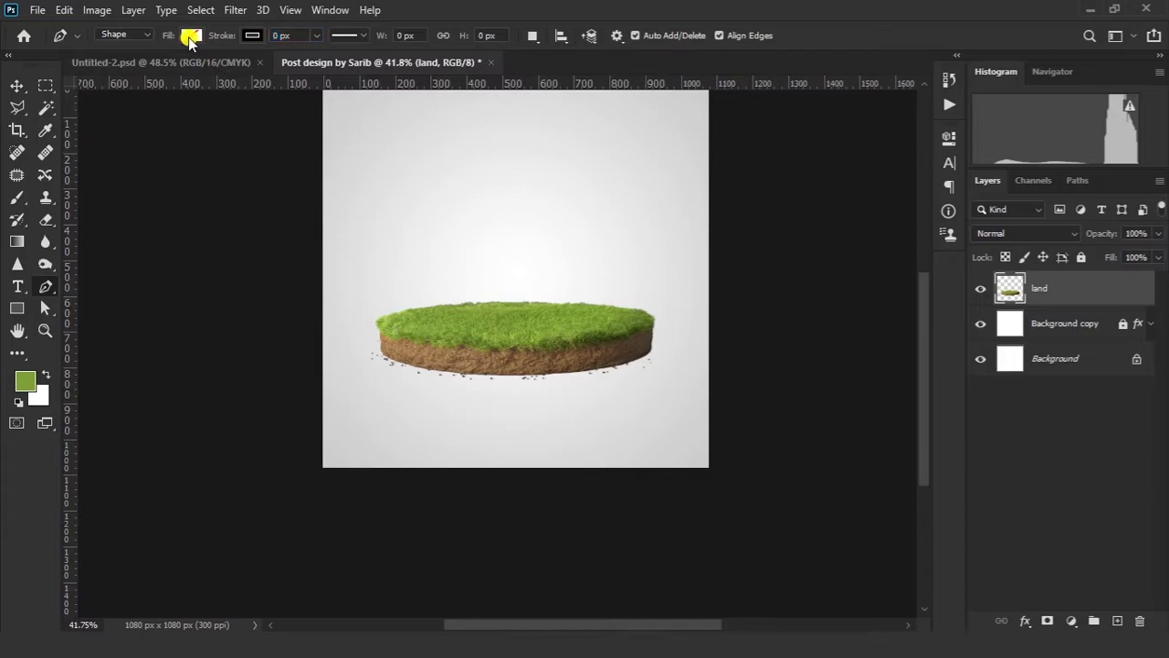
{"action": "left_click", "coordinate": [189, 36]}
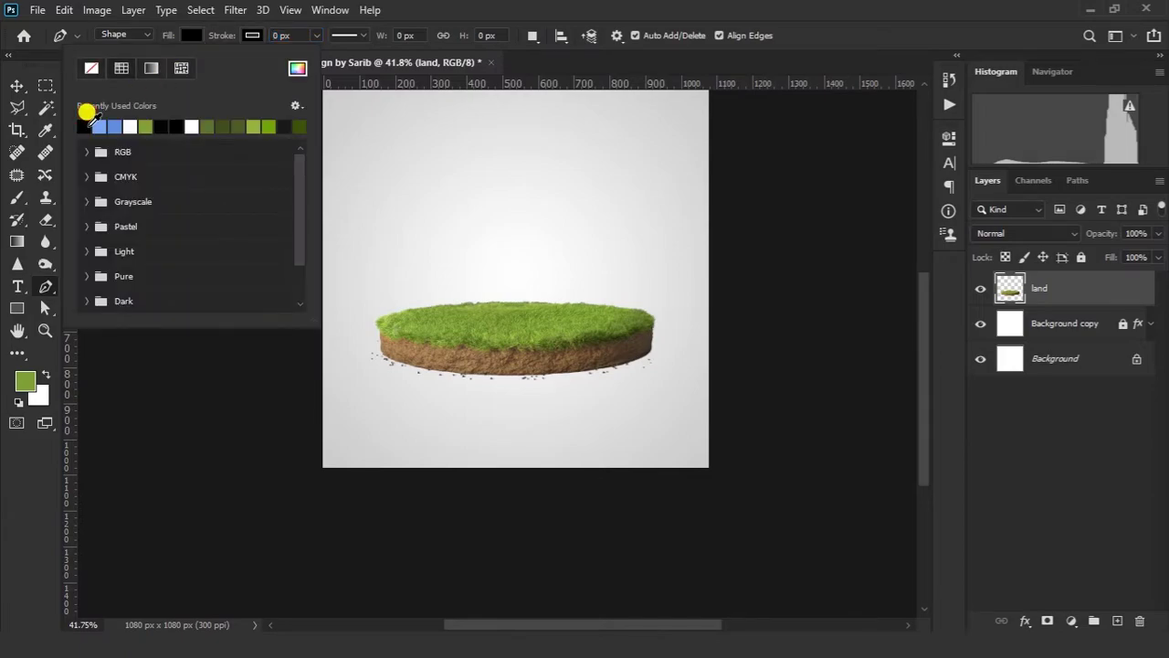
Draw a closed black shape about 760 px wide and 392 px high from the island's side edges down past the canvas bottom.
{"action": "left_click_drag", "start_coordinate": [490, 358], "coordinate": [556, 393]}
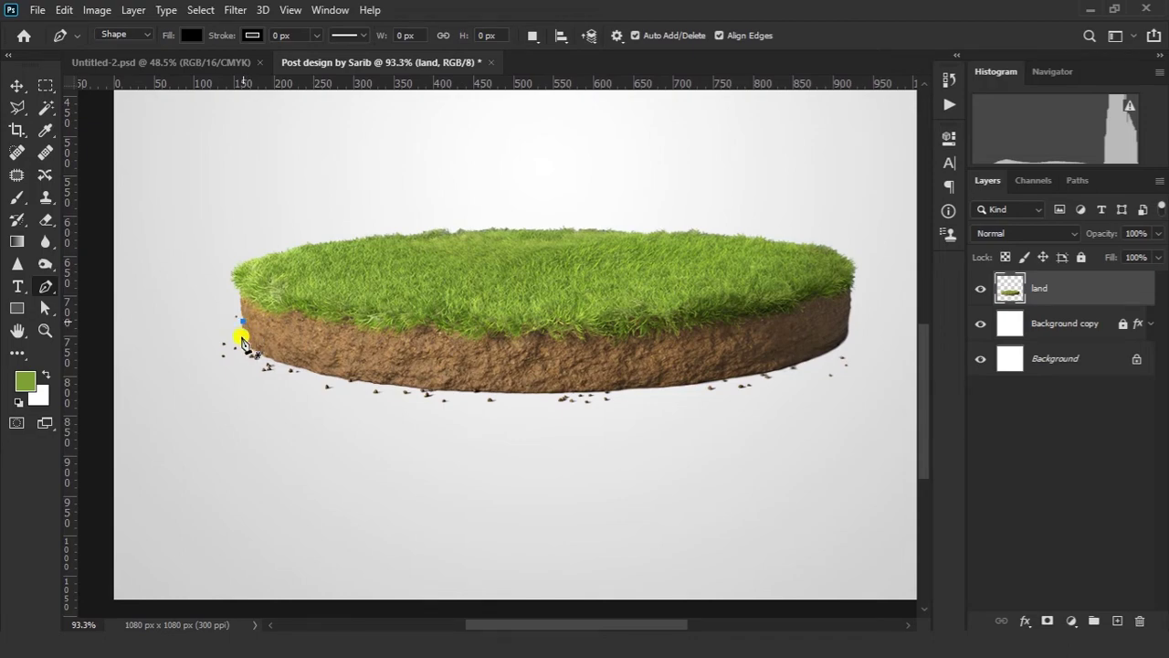
{"action": "left_click_drag", "start_coordinate": [264, 347], "coordinate": [286, 244]}
{"action": "left_click", "coordinate": [264, 527]}
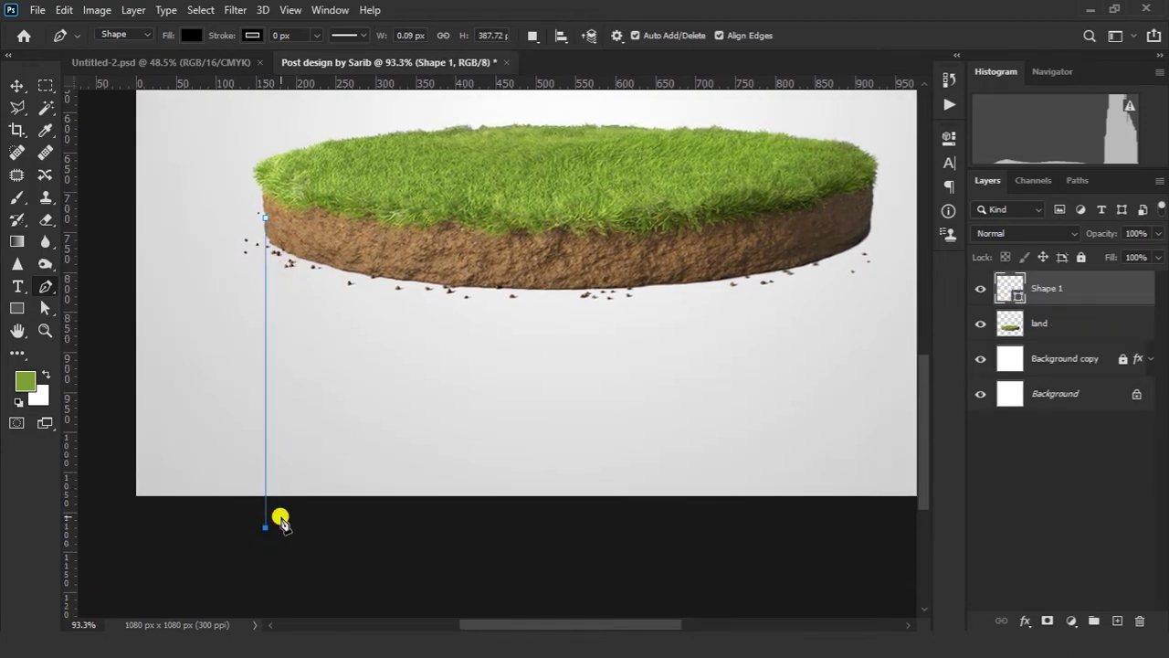
{"action": "left_click_drag", "start_coordinate": [585, 429], "coordinate": [225, 413]}
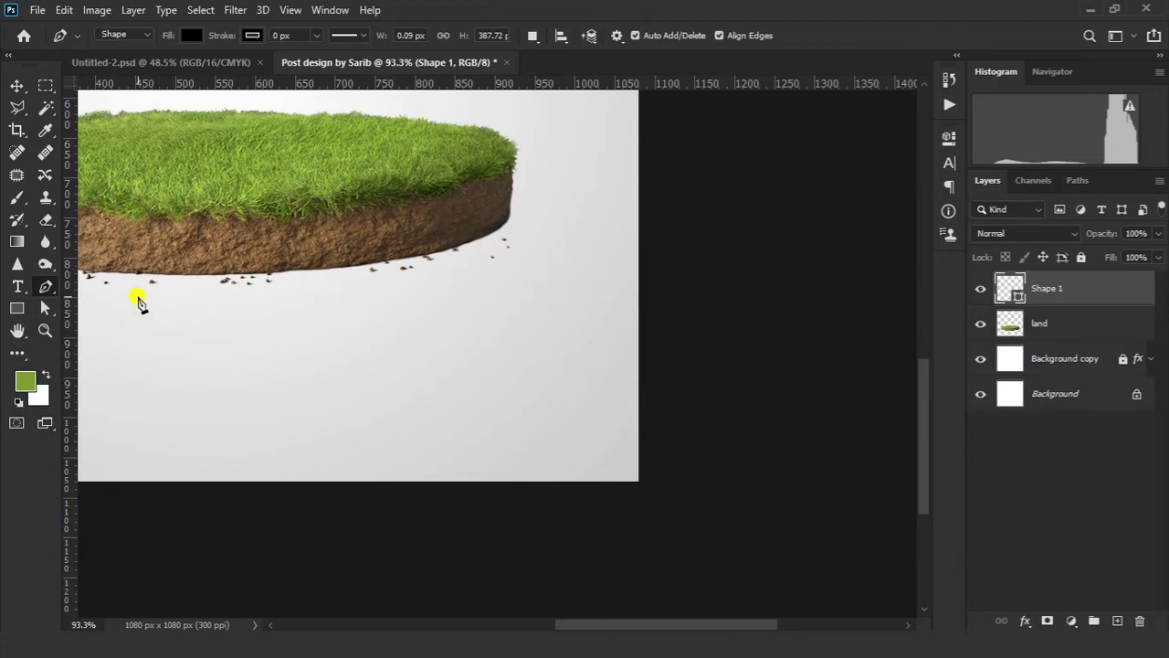
{"action": "left_click_drag", "start_coordinate": [68, 274], "coordinate": [511, 204]}
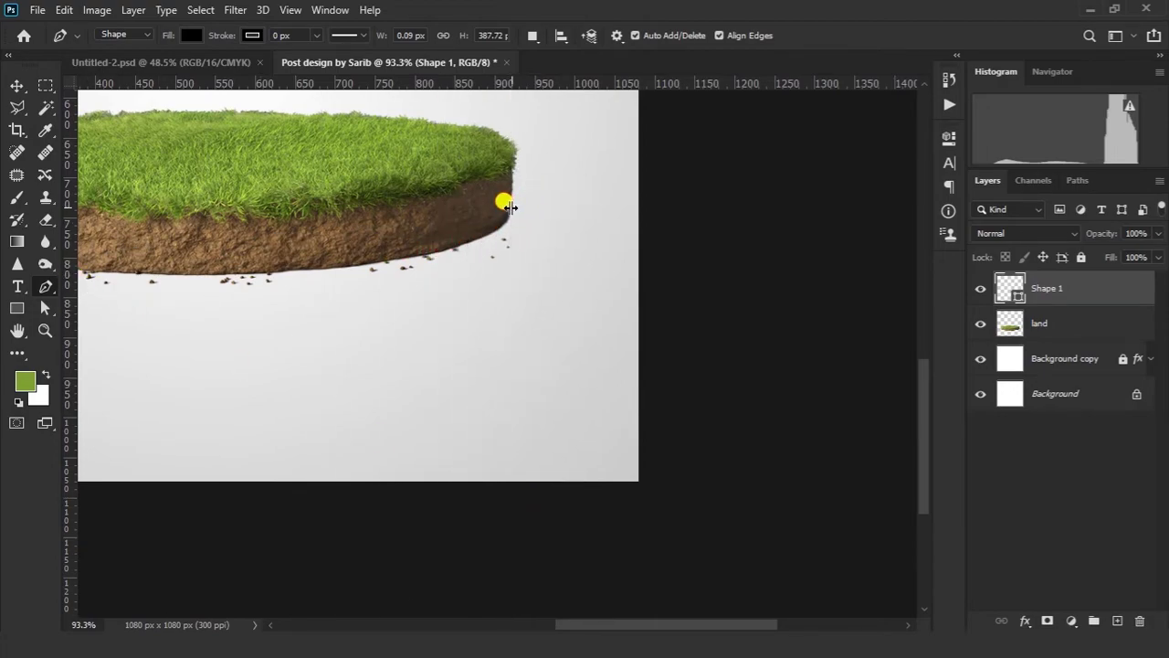
{"action": "left_click", "coordinate": [511, 512]}
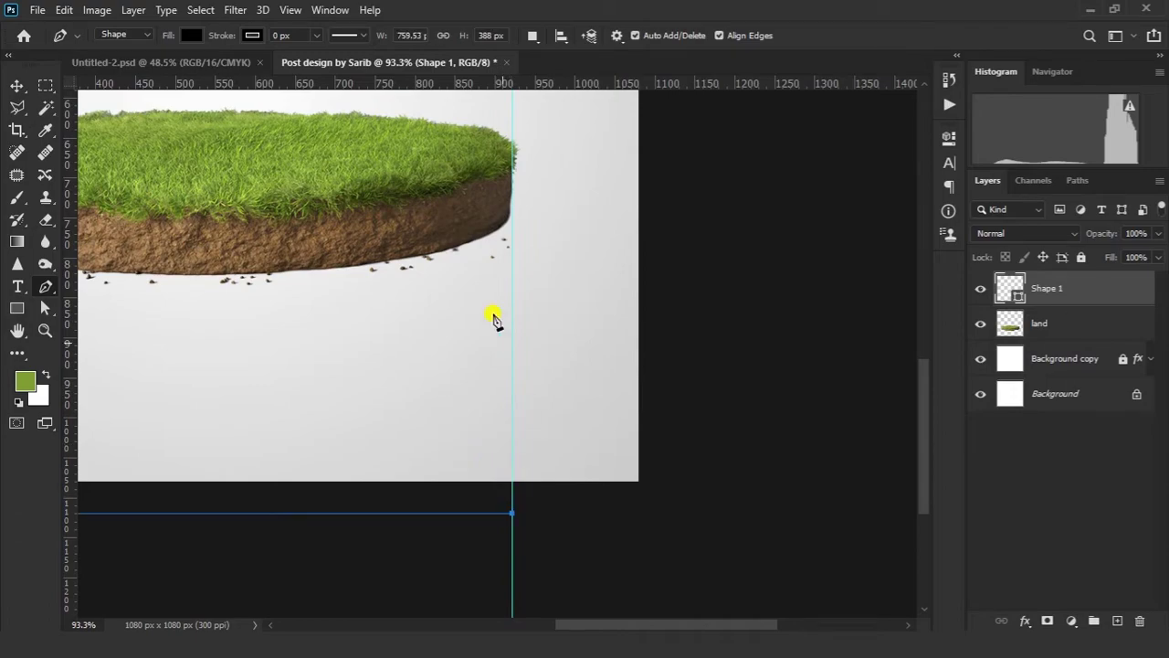
{"action": "left_click", "coordinate": [511, 200]}
{"action": "left_click_drag", "start_coordinate": [364, 242], "coordinate": [735, 248]}
{"action": "left_click", "coordinate": [279, 207]}
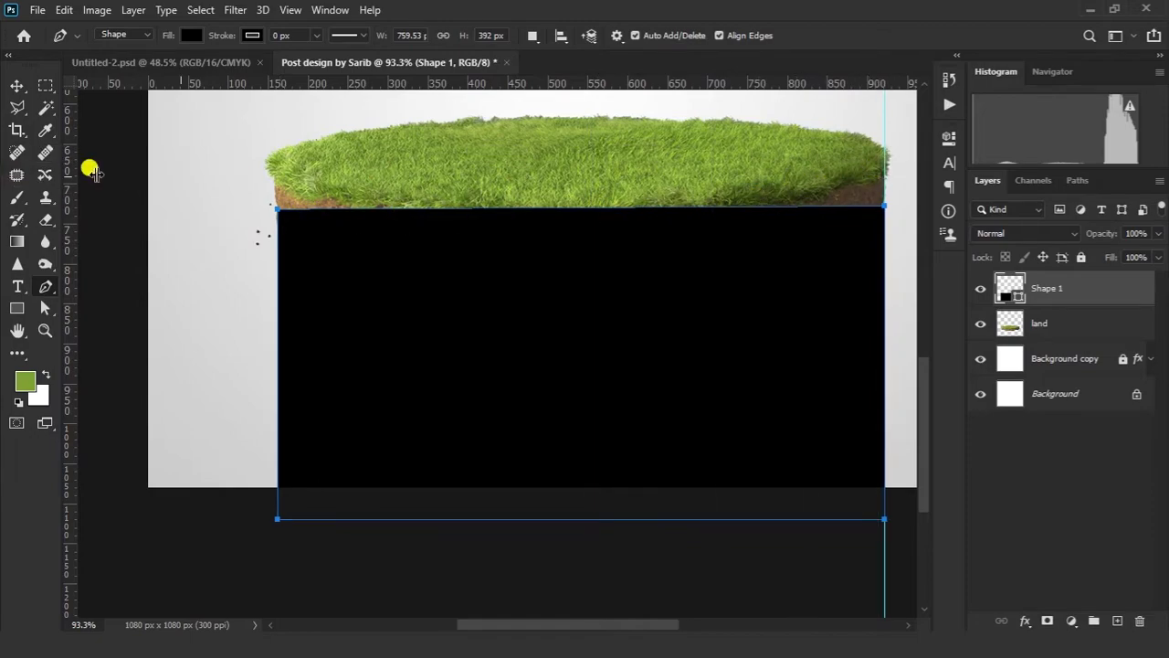
{"action": "left_click", "coordinate": [17, 87]}
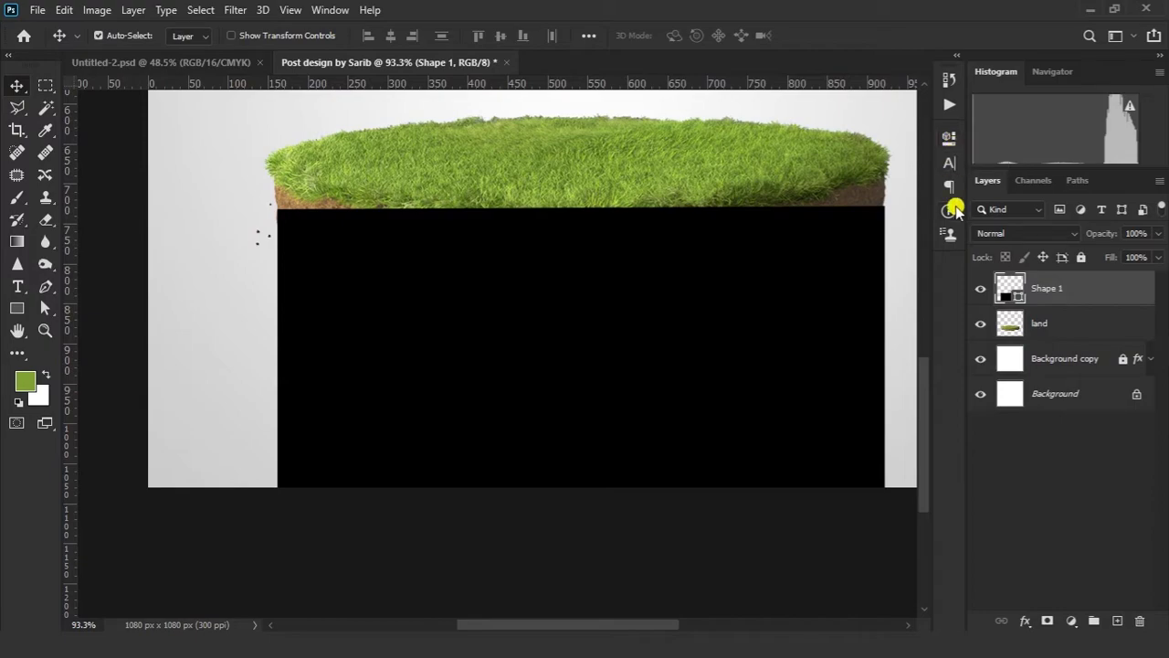
Feather the black shape's edges by about 6.6 px.
{"action": "left_click", "coordinate": [948, 142]}
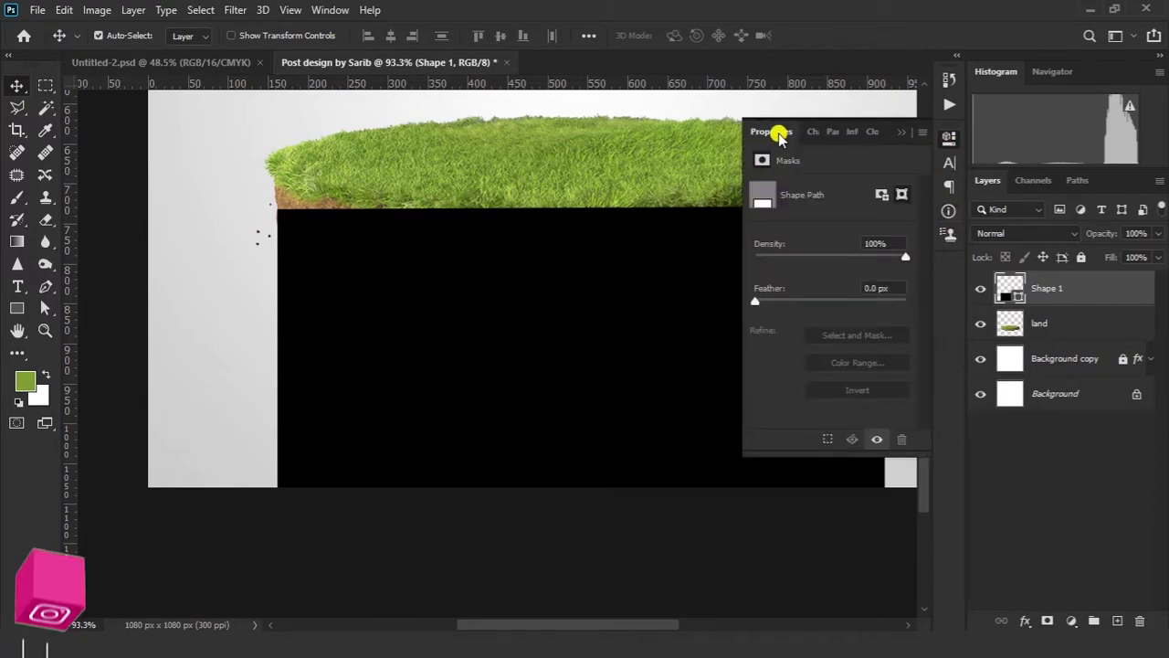
{"action": "left_click", "coordinate": [324, 11]}
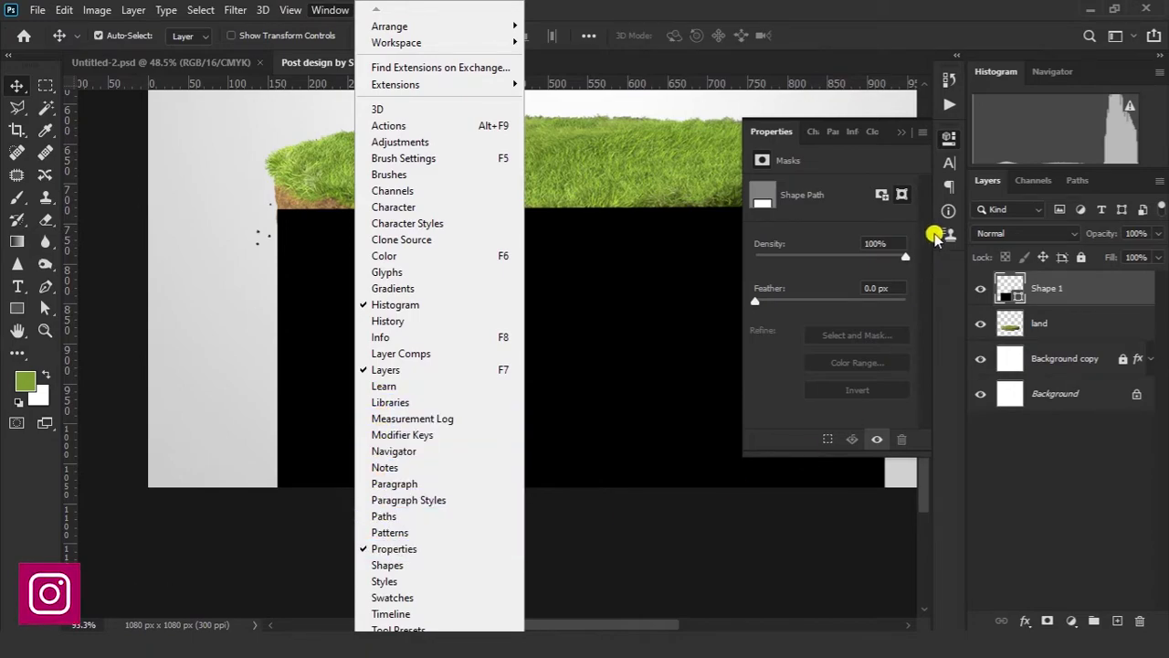
{"action": "left_click", "coordinate": [774, 307]}
{"action": "left_click_drag", "start_coordinate": [775, 302], "coordinate": [802, 302]}
{"action": "scroll", "coordinate": [334, 310], "scroll_direction": "up", "scroll_amount": 8}
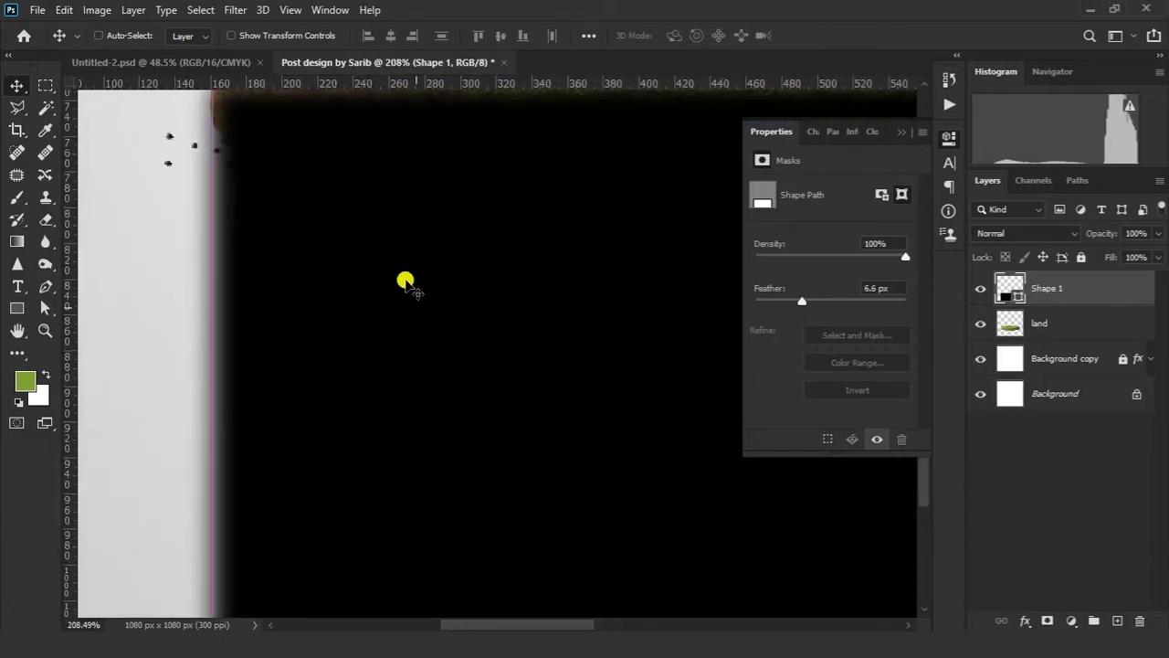
{"action": "scroll", "coordinate": [382, 276], "scroll_direction": "down", "scroll_amount": 9}
{"action": "left_click", "coordinate": [902, 133]}
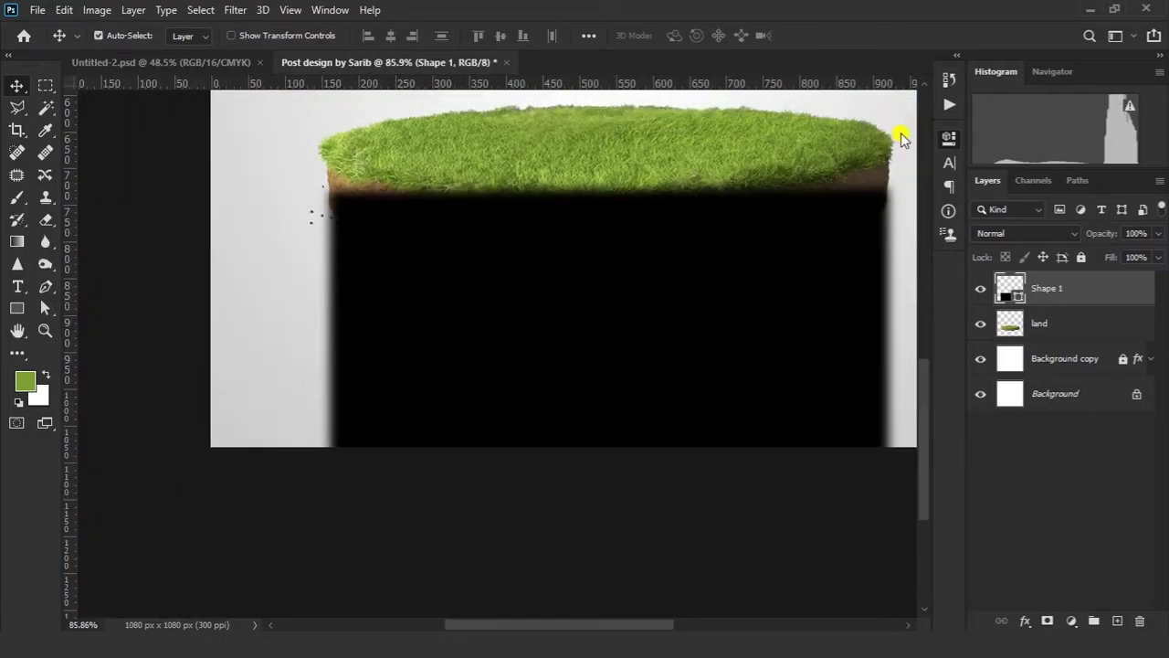
Move the black shape layer below the land layer and set its opacity to 10%.
{"action": "left_click_drag", "start_coordinate": [1096, 280], "coordinate": [1078, 340]}
{"action": "scroll", "coordinate": [676, 187], "scroll_direction": "down", "scroll_amount": 3}
{"action": "left_click_drag", "start_coordinate": [675, 187], "coordinate": [541, 274]}
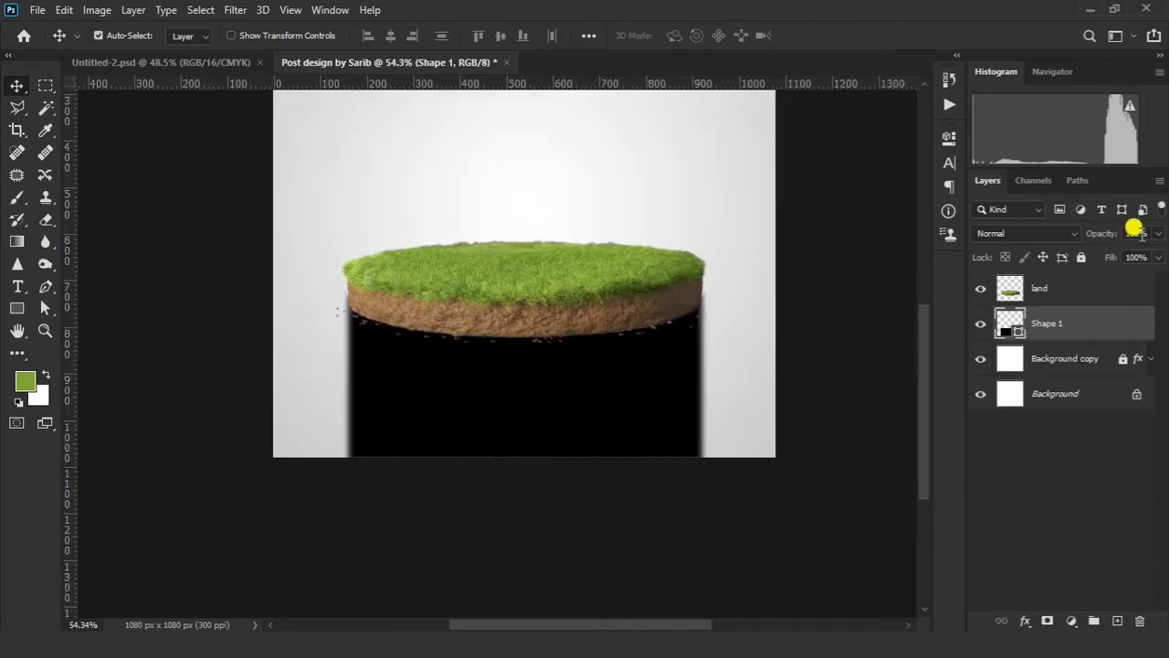
{"action": "key", "text": "Return"}
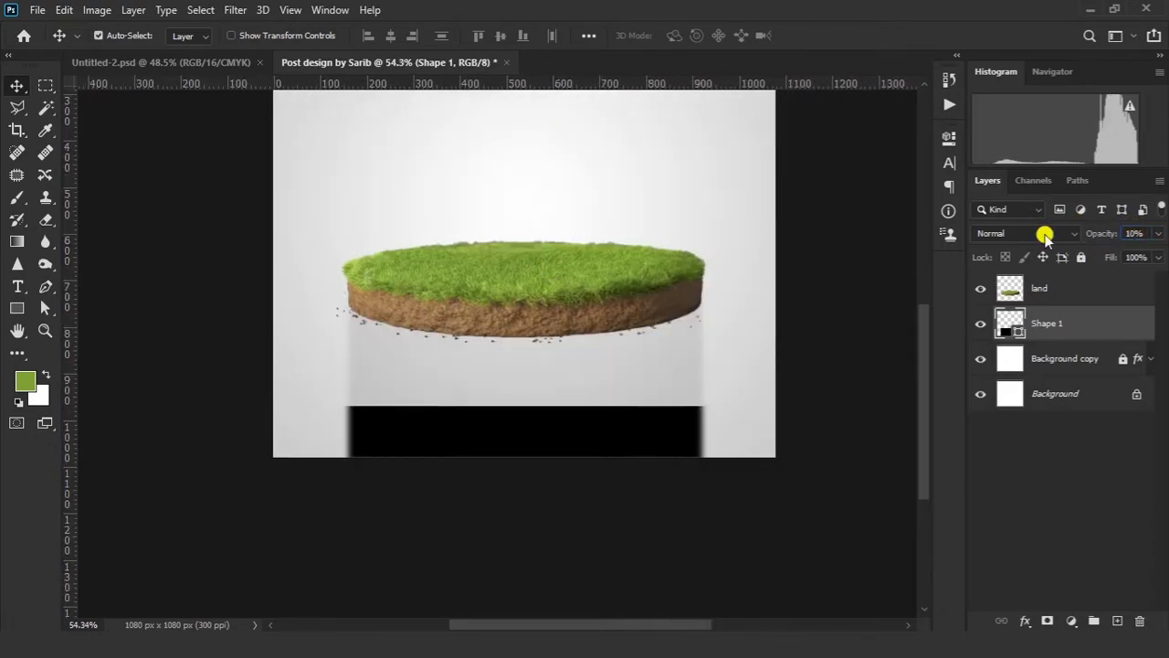
Increase the feather of the shadow shape under the island to about 10.9 px.
{"action": "left_click_drag", "start_coordinate": [757, 292], "coordinate": [620, 321]}
{"action": "scroll", "coordinate": [607, 320], "scroll_direction": "down", "scroll_amount": 2}
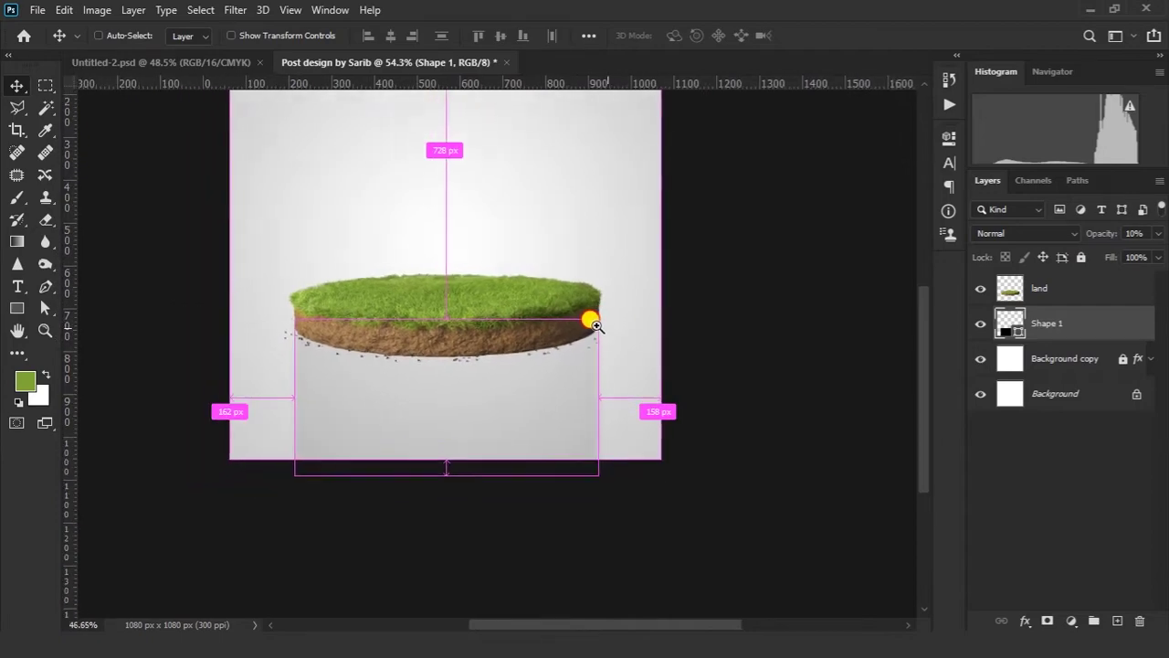
{"action": "left_click", "coordinate": [947, 136]}
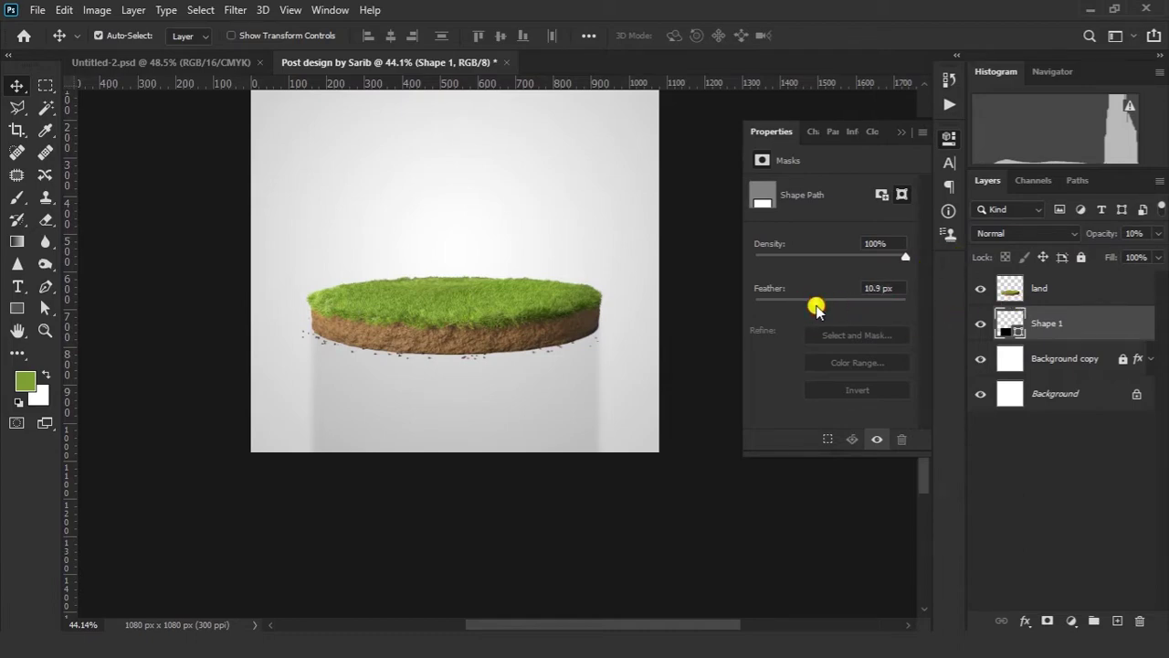
{"action": "left_click", "coordinate": [898, 135]}
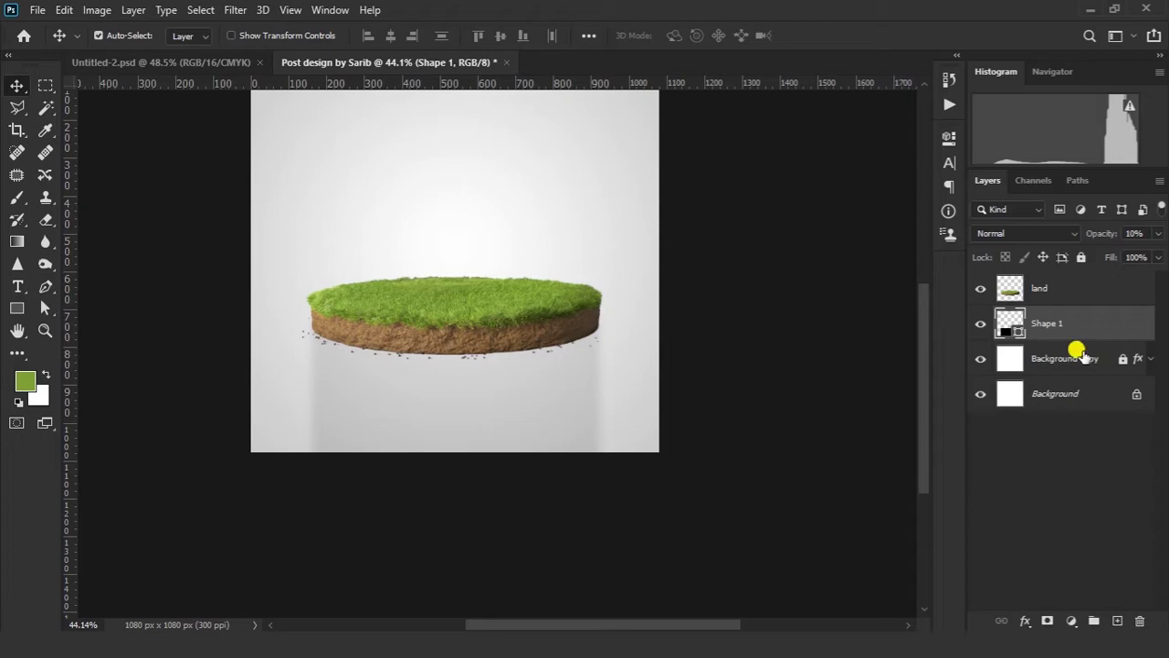
Add a layer mask to Shape 1 and fade out the shadow's lower part with a black Soft Round brush of about 736 px.
{"action": "left_click", "coordinate": [1046, 621]}
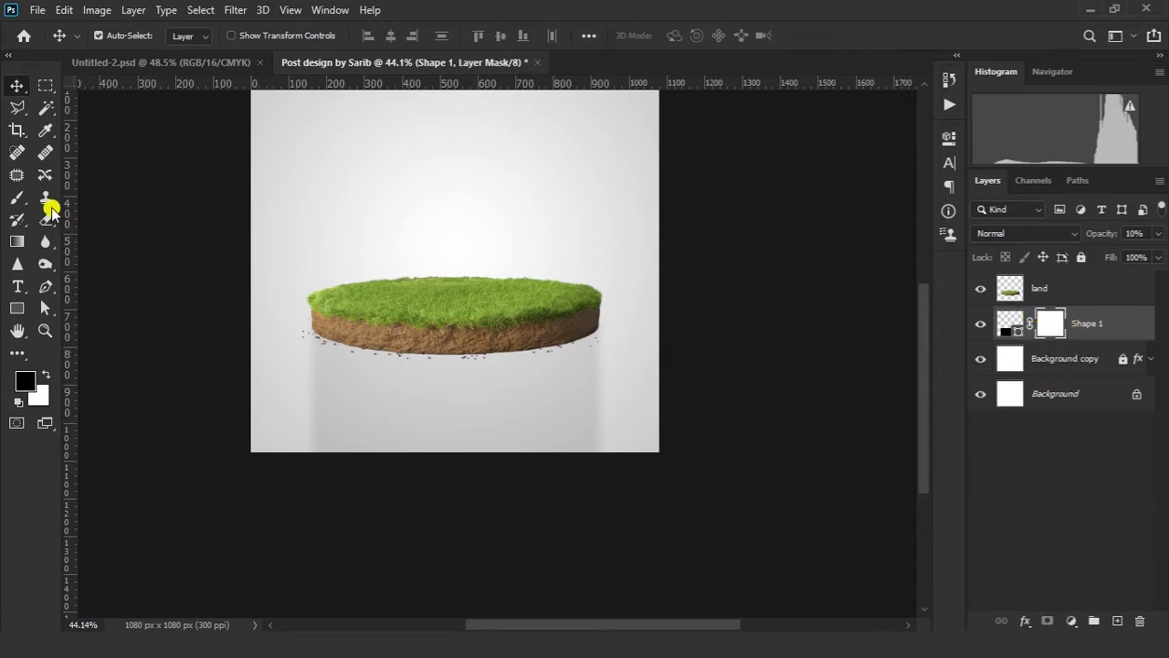
{"action": "left_click", "coordinate": [15, 197]}
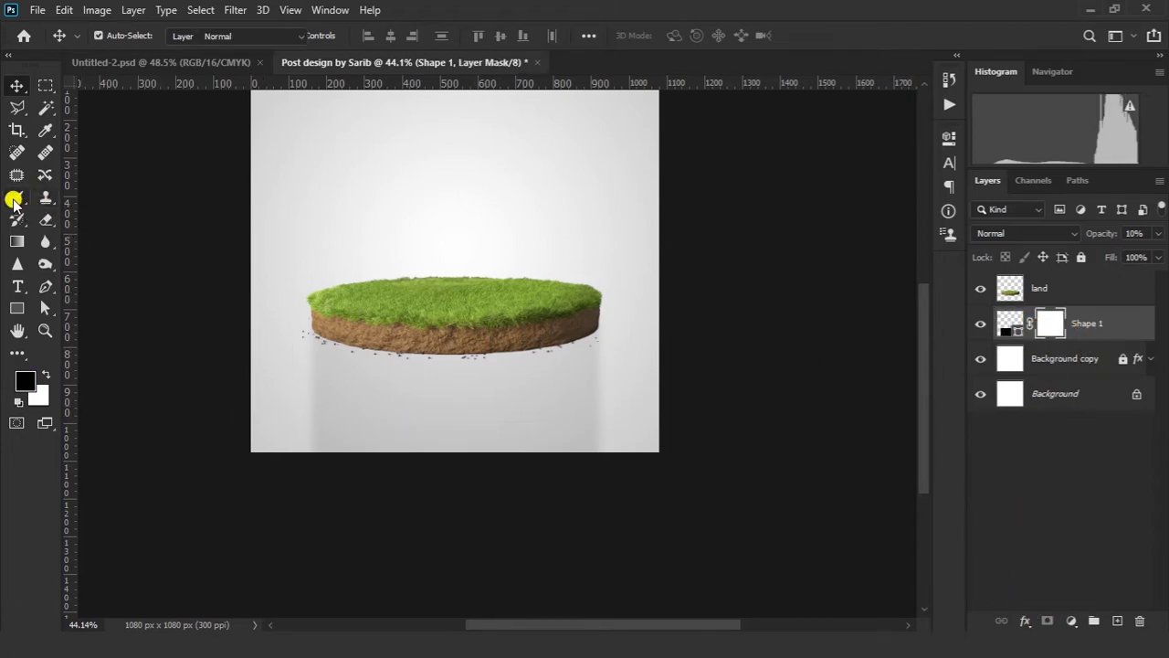
{"action": "right_click", "coordinate": [398, 387]}
{"action": "left_click", "coordinate": [550, 391]}
{"action": "left_click_drag", "start_coordinate": [552, 393], "coordinate": [587, 397]}
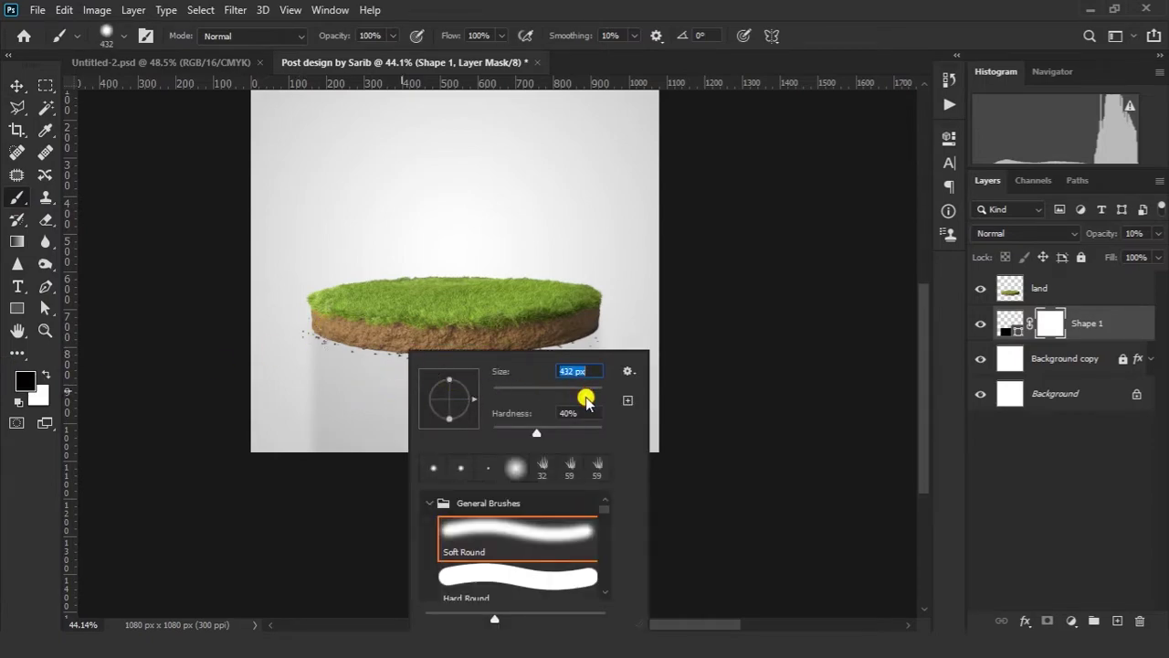
{"action": "left_click_drag", "start_coordinate": [536, 433], "coordinate": [491, 433]}
{"action": "left_click_drag", "start_coordinate": [283, 399], "coordinate": [341, 414]}
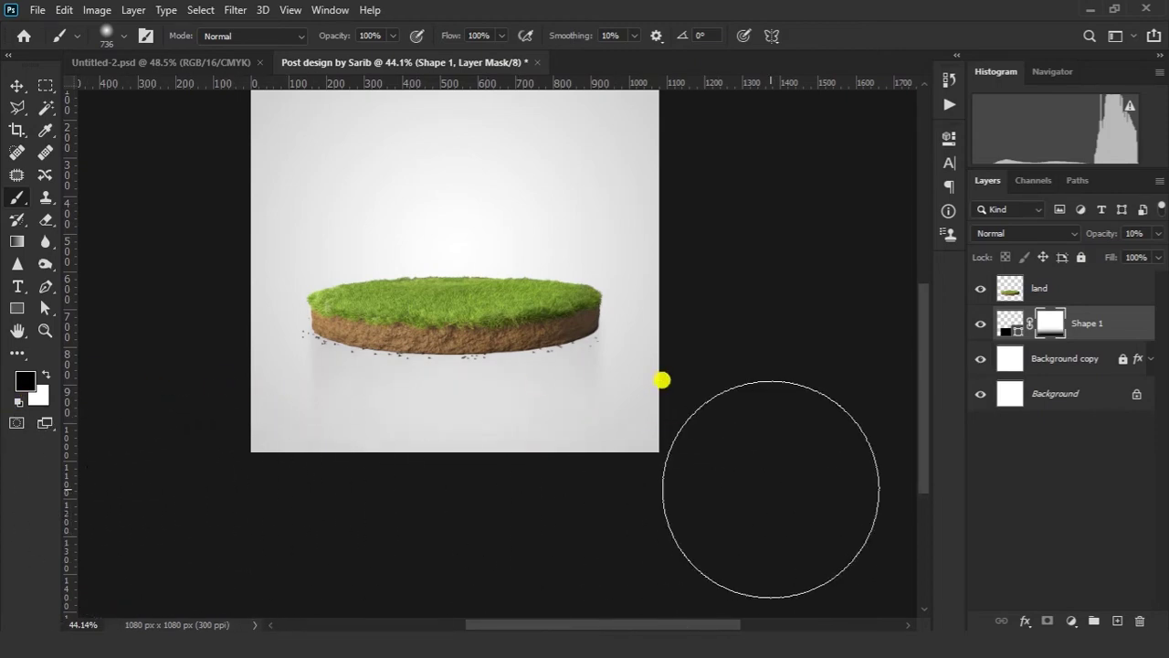
{"action": "key", "text": "v"}
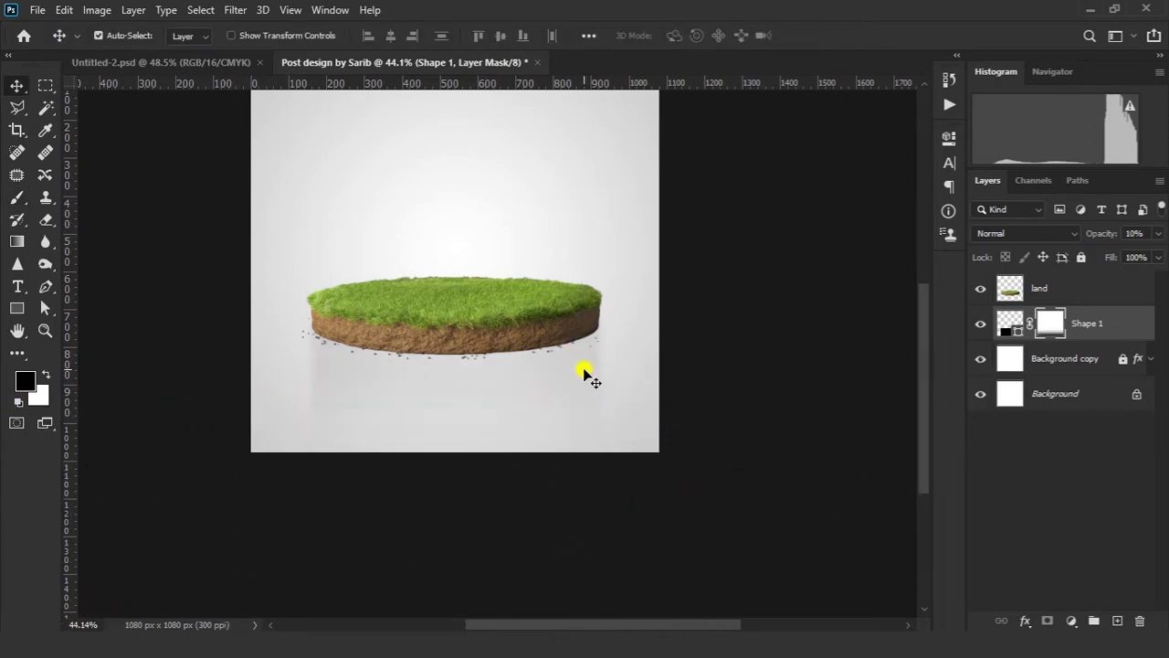
Scale the land and Shape 1 layers together to about 111%.
{"action": "mouse_move", "coordinate": [1098, 242]}
{"action": "left_mouse_down"}
{"action": "mouse_move", "coordinate": [1101, 229]}
{"action": "mouse_move", "coordinate": [1094, 236]}
{"action": "left_mouse_up"}
{"action": "left_click", "coordinate": [1068, 290], "text": "shift"}
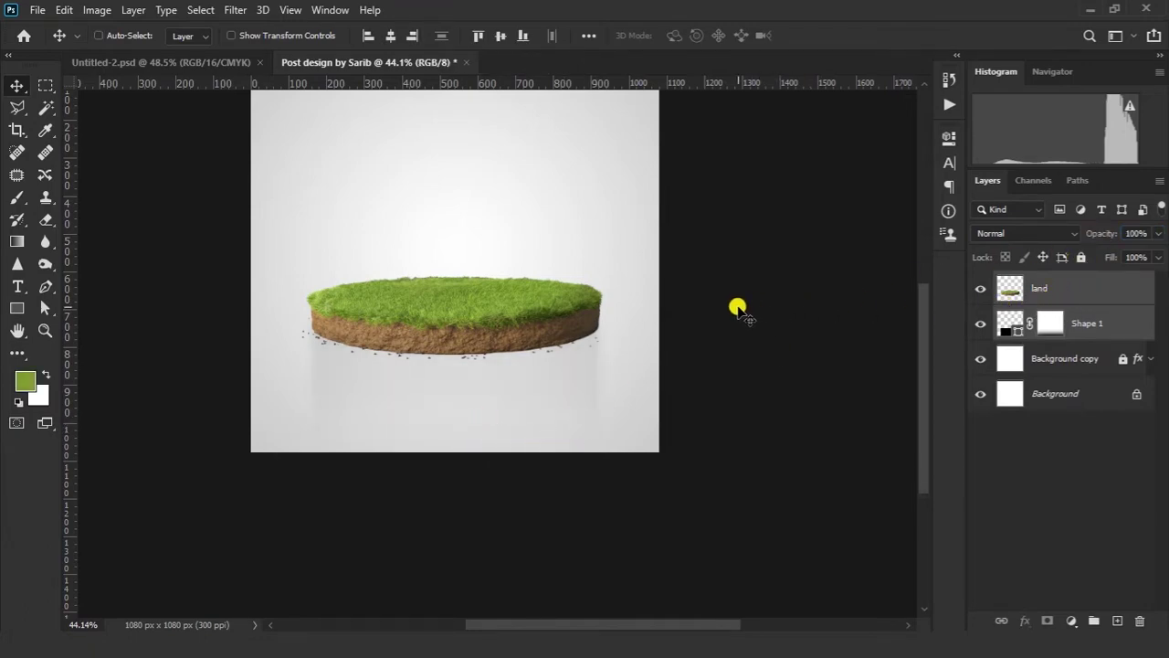
{"action": "key", "text": "ctrl+t"}
{"action": "left_click_drag", "start_coordinate": [616, 464], "coordinate": [633, 475]}
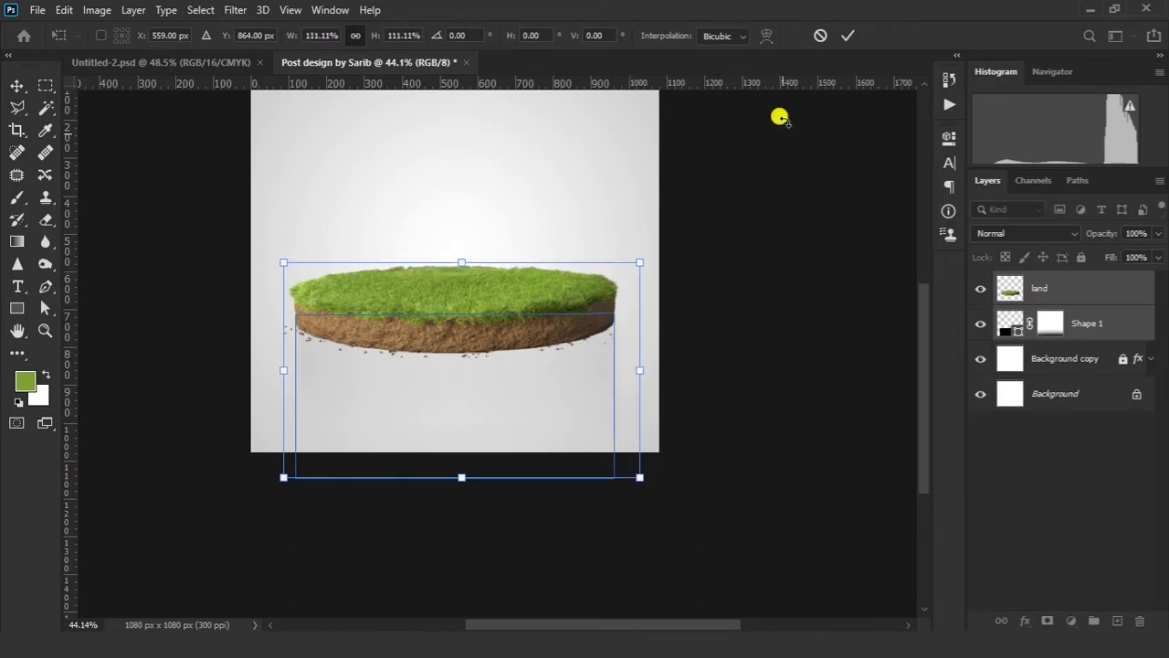
{"action": "left_click", "coordinate": [848, 36]}
Draw a black ellipse about 284 px wide and 180 px high over the island's right end.
{"action": "left_click", "coordinate": [638, 375], "text": "ctrl"}
{"action": "left_click_drag", "start_coordinate": [637, 375], "coordinate": [673, 407]}
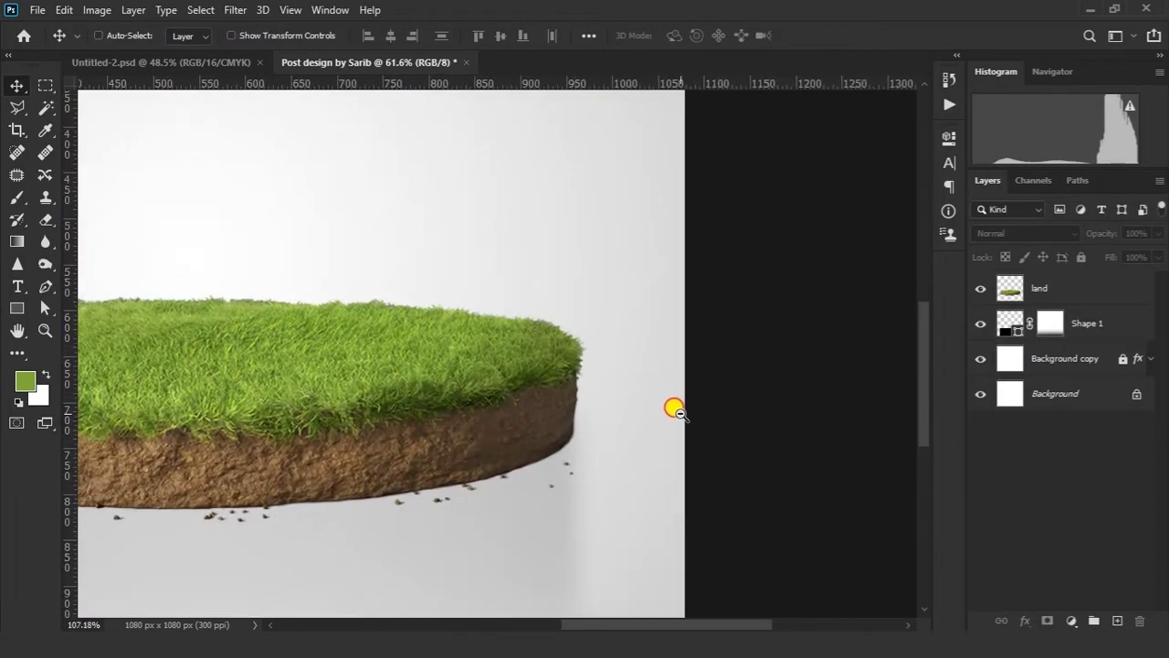
{"action": "left_click", "coordinate": [17, 331]}
{"action": "left_click_drag", "start_coordinate": [36, 333], "coordinate": [67, 378]}
{"action": "left_click_drag", "start_coordinate": [371, 300], "coordinate": [633, 466]}
{"action": "key", "text": "v"}
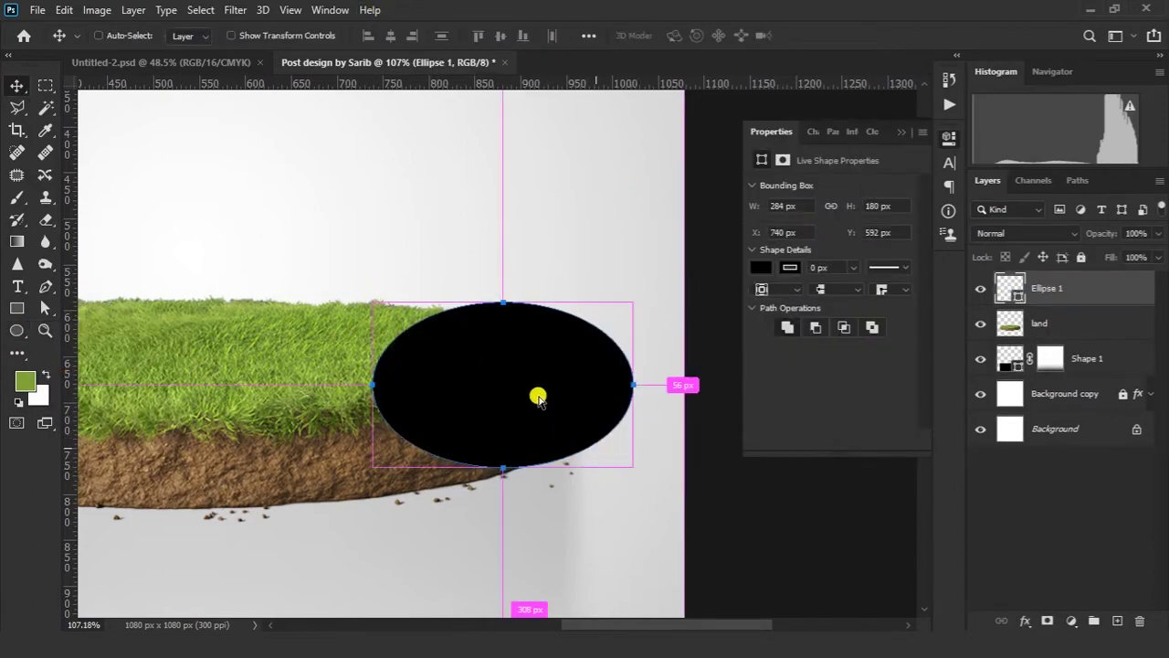
Squash the black ellipse to about 124 px high and feather its edges by about 21.5 px.
{"action": "key", "text": "ctrl+t"}
{"action": "left_click_drag", "start_coordinate": [502, 302], "coordinate": [502, 353]}
{"action": "left_click", "coordinate": [848, 35]}
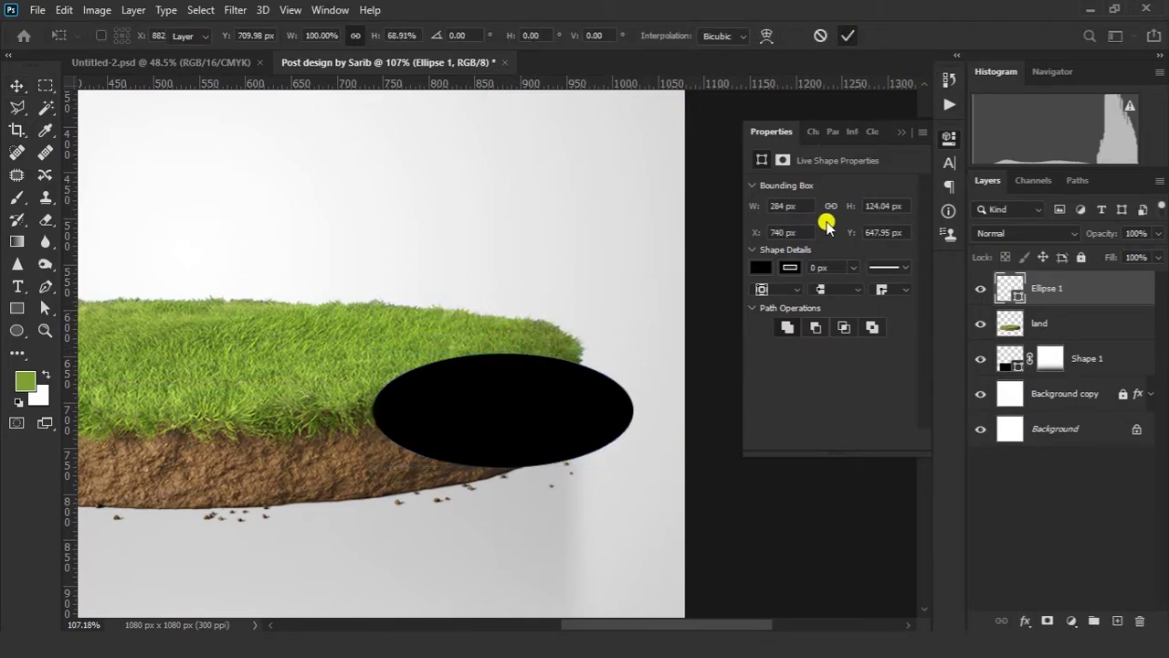
{"action": "left_click", "coordinate": [784, 160]}
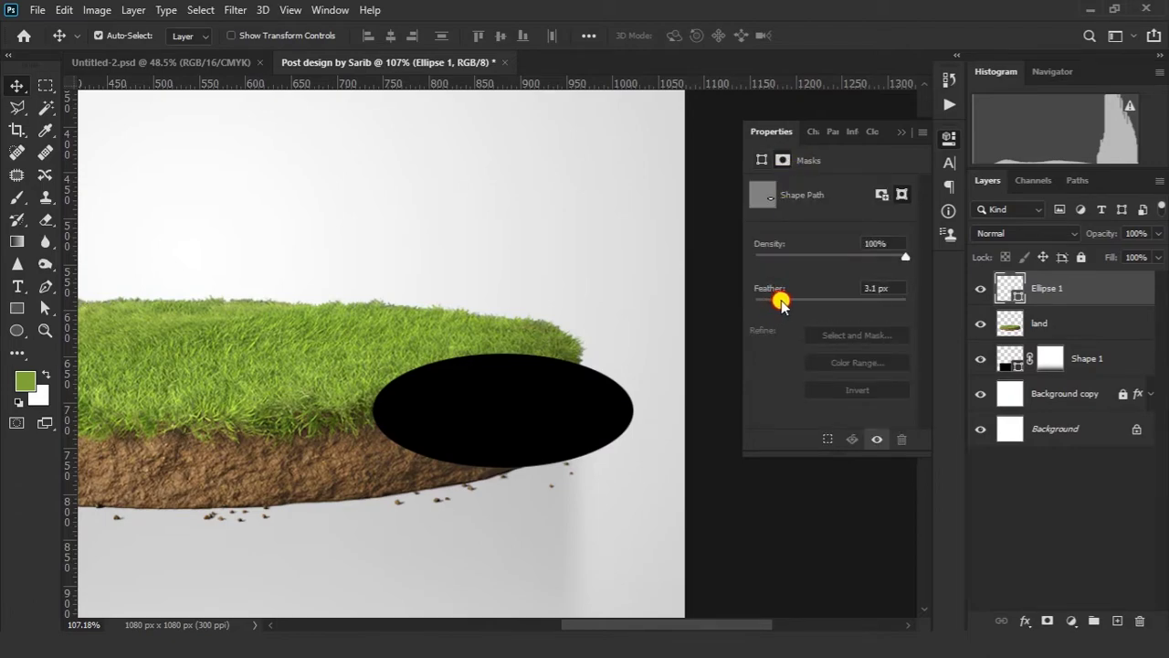
{"action": "left_click_drag", "start_coordinate": [781, 301], "coordinate": [821, 301]}
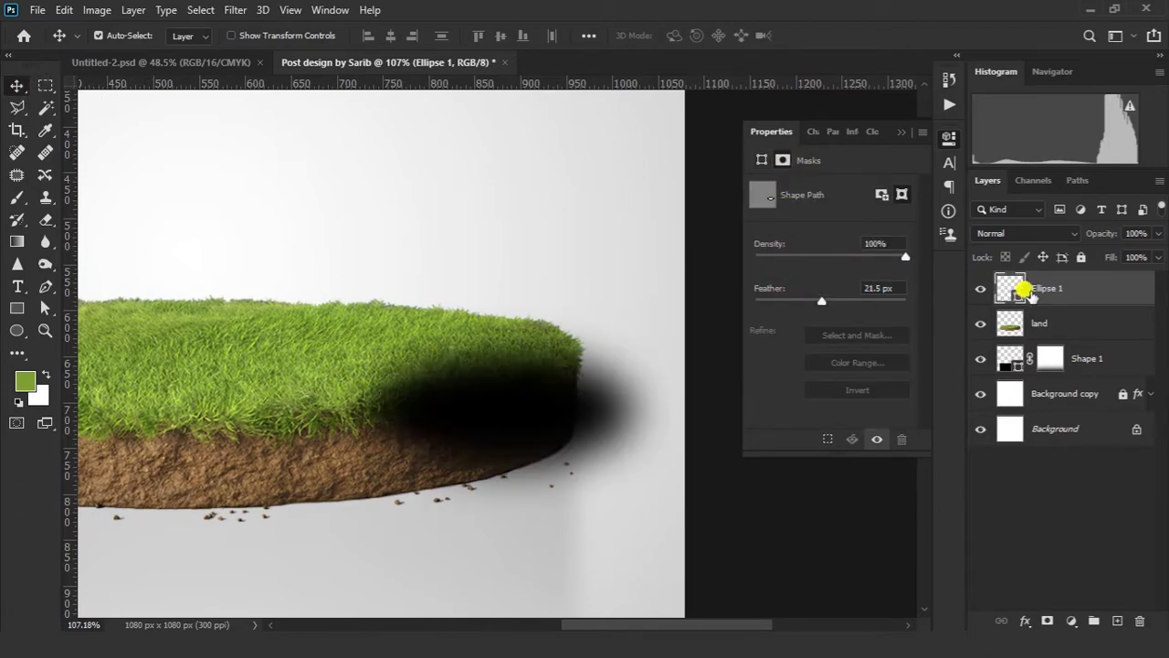
Place the Ellipse 1 layer beneath Shape 1 and nudge the ellipse into position behind the island's right end.
{"action": "left_click_drag", "start_coordinate": [1027, 290], "coordinate": [1070, 377]}
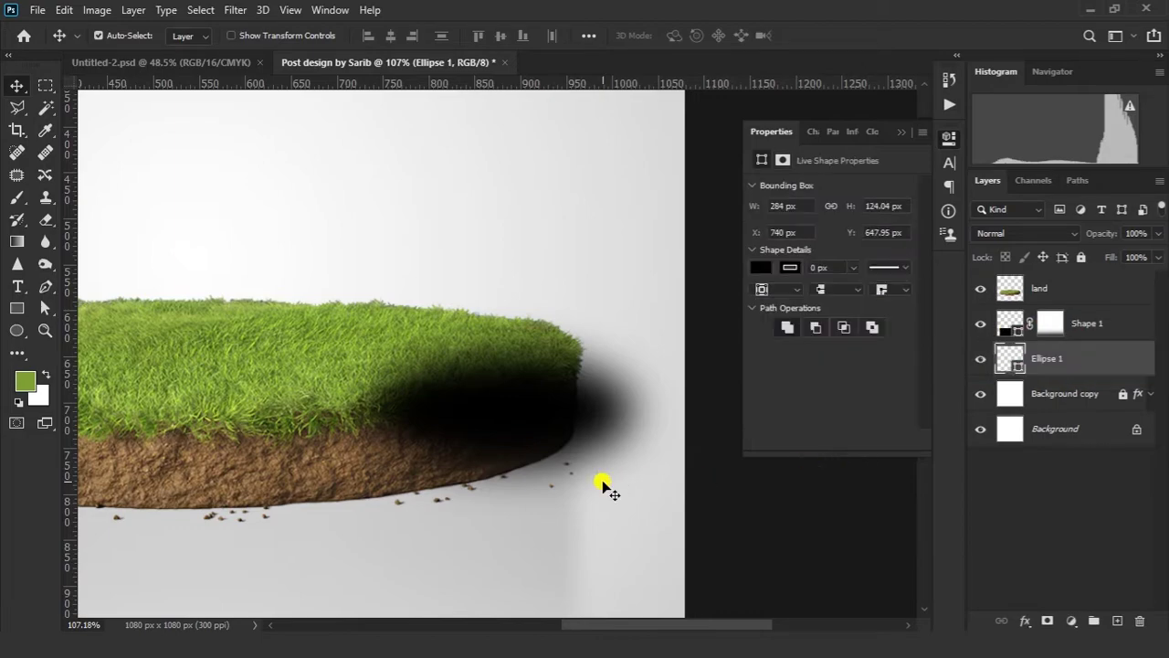
{"action": "left_click_drag", "start_coordinate": [610, 484], "coordinate": [633, 470]}
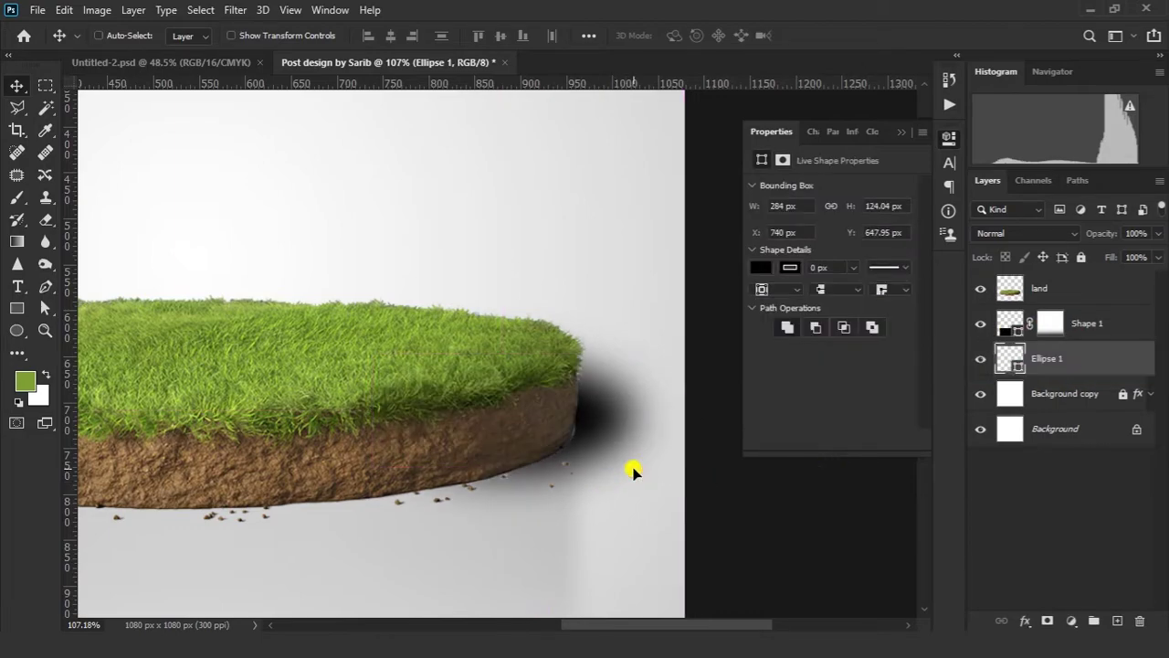
Flatten the black ellipse to about 73 px high and lower its opacity to 71%.
{"action": "key", "text": "ctrl+t"}
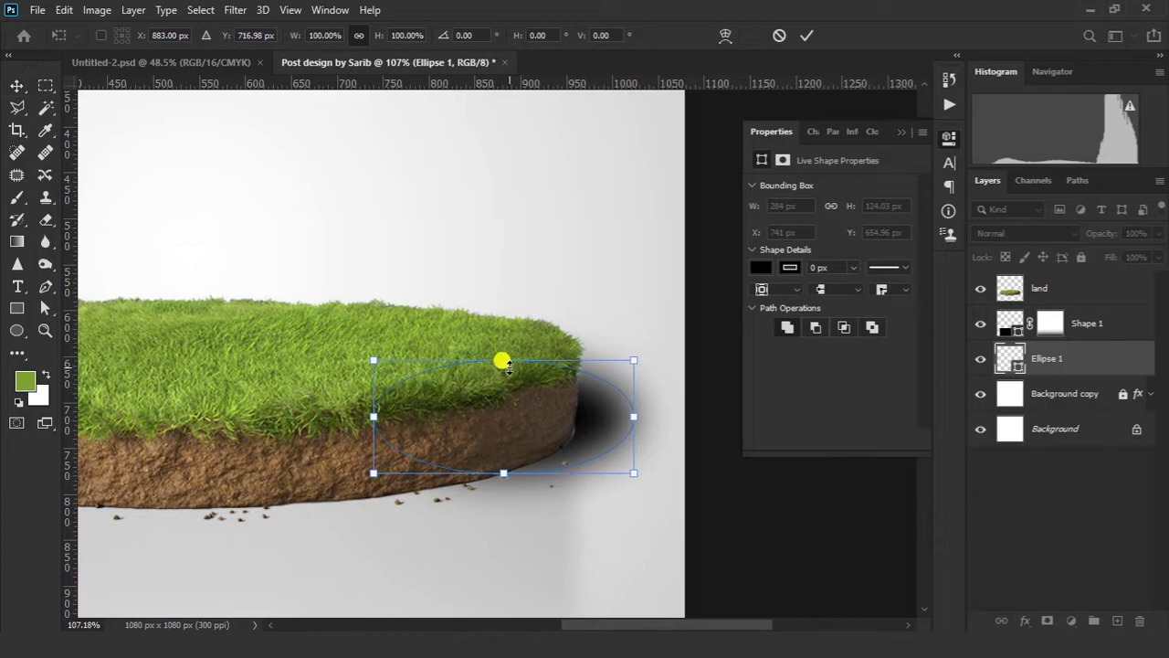
{"action": "left_click_drag", "start_coordinate": [499, 359], "coordinate": [507, 411]}
{"action": "left_click_drag", "start_coordinate": [596, 440], "coordinate": [616, 440]}
{"action": "left_click", "coordinate": [806, 35]}
{"action": "left_click", "coordinate": [588, 377], "text": "ctrl"}
{"action": "left_click_drag", "start_coordinate": [585, 377], "coordinate": [498, 378]}
{"action": "left_click_drag", "start_coordinate": [1106, 236], "coordinate": [1087, 234]}
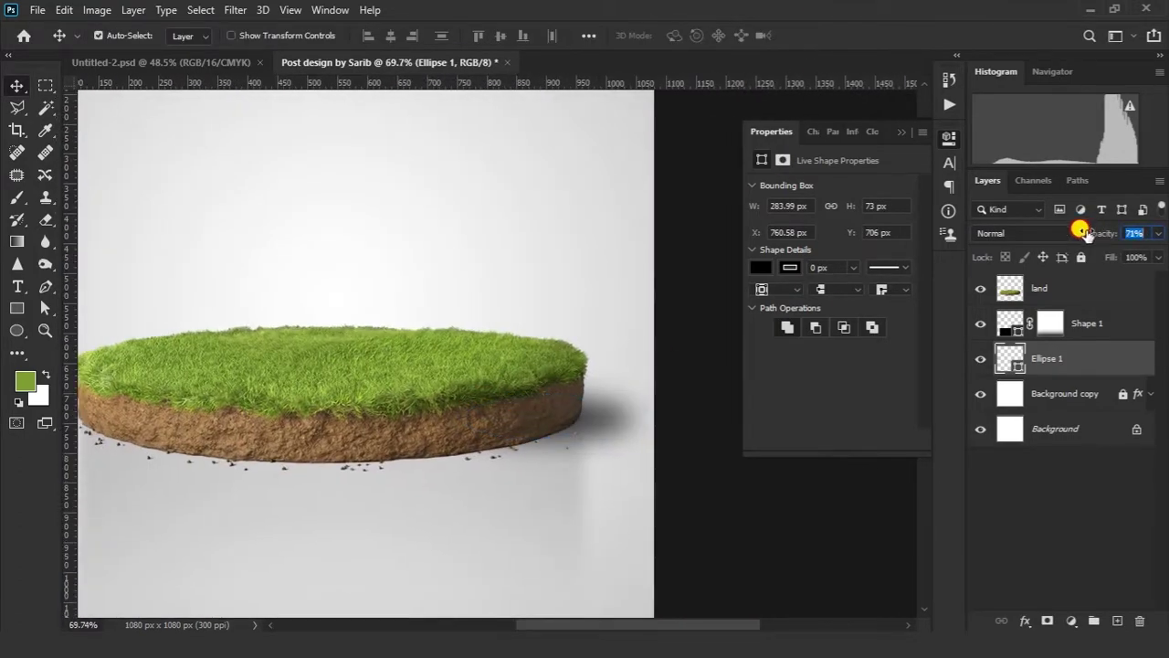
{"action": "left_click", "coordinate": [901, 133]}
Add a layer mask to land and clean the soil's right edge with a black Soft Round brush of 21 px.
{"action": "left_click_drag", "start_coordinate": [535, 417], "coordinate": [645, 440]}
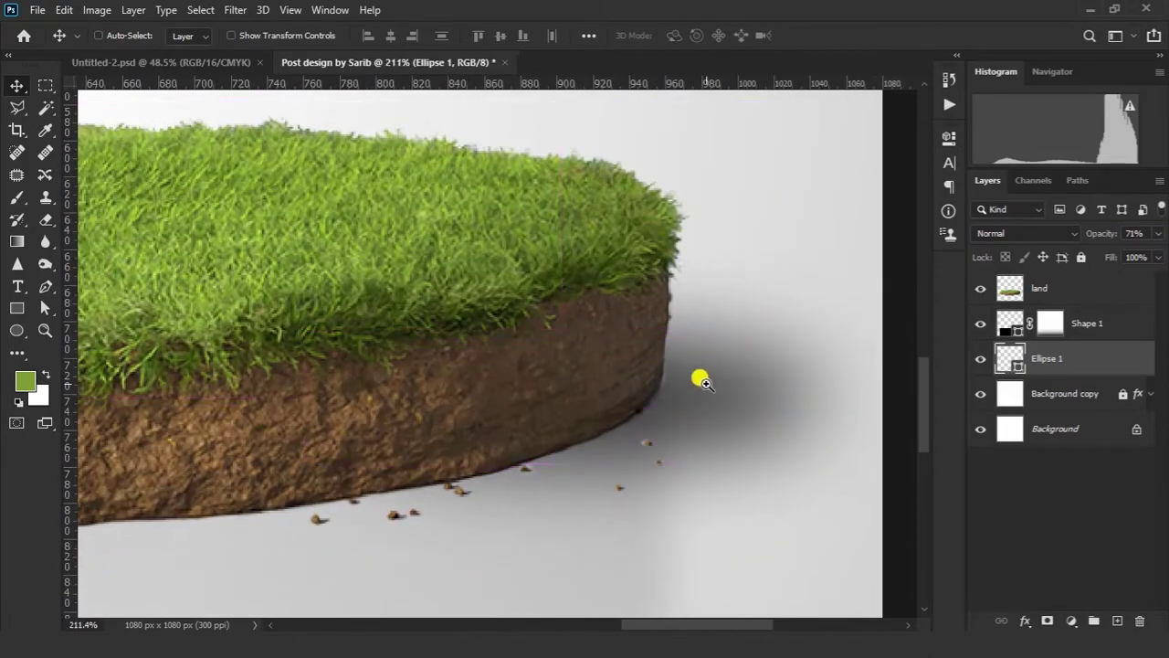
{"action": "left_click_drag", "start_coordinate": [699, 378], "coordinate": [752, 379]}
{"action": "left_click", "coordinate": [749, 377], "text": "ctrl"}
{"action": "left_click", "coordinate": [585, 366], "text": "ctrl"}
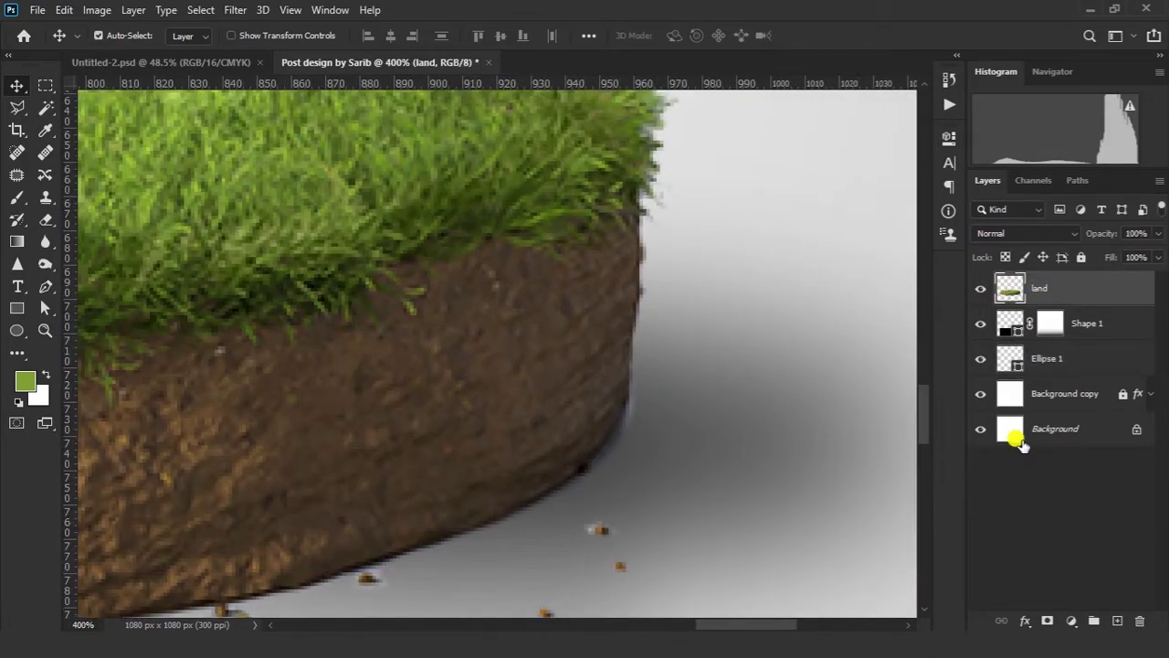
{"action": "key", "text": "b"}
{"action": "right_click", "coordinate": [693, 353]}
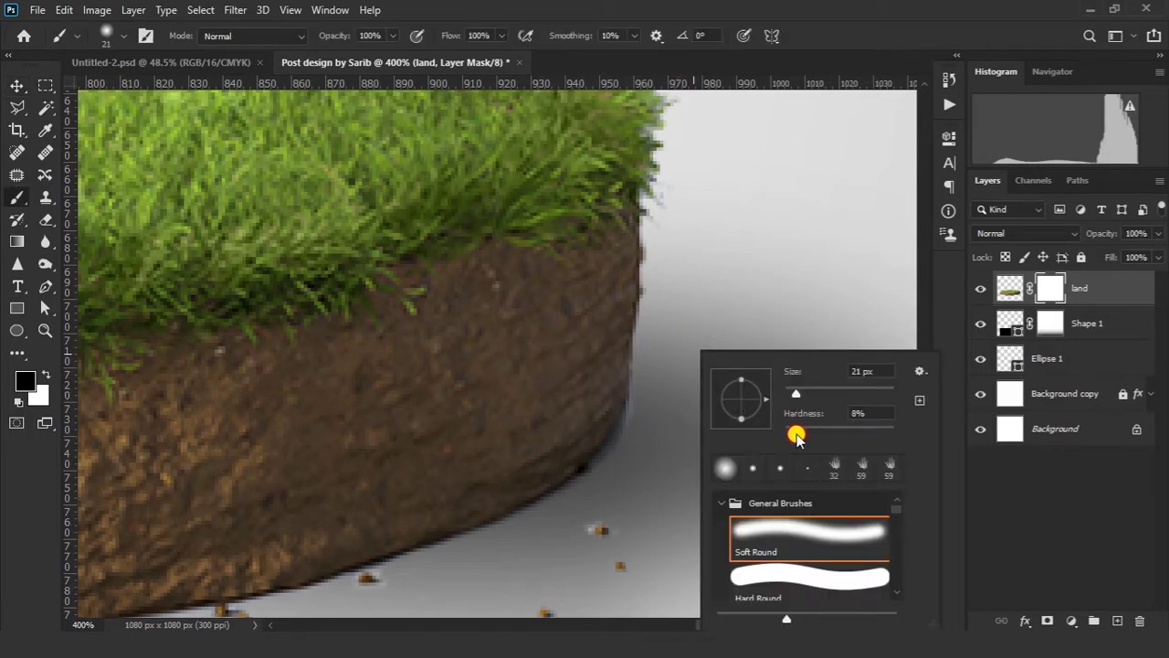
{"action": "left_click", "coordinate": [634, 341]}
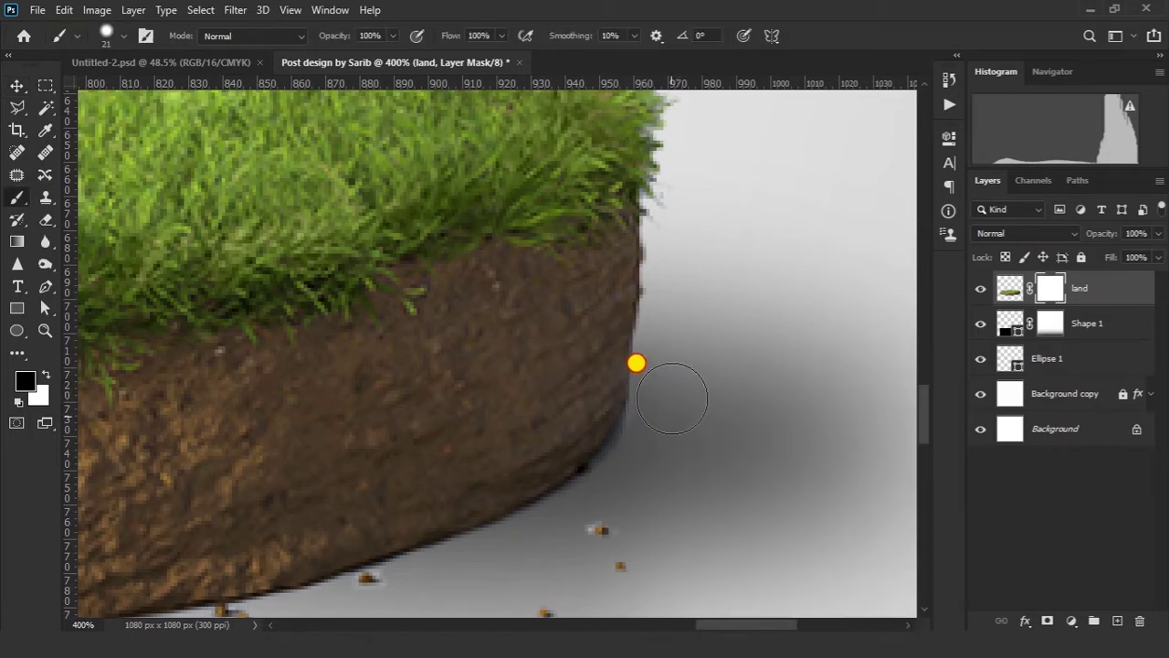
Adjust the ellipse shadow's size slightly and lower its opacity further.
{"action": "scroll", "coordinate": [653, 401], "scroll_direction": "down", "scroll_amount": 10}
{"action": "key", "text": "v"}
{"action": "scroll", "coordinate": [619, 406], "scroll_direction": "down", "scroll_amount": 2}
{"action": "left_click", "coordinate": [657, 387]}
{"action": "key", "text": "ctrl+t"}
{"action": "left_click_drag", "start_coordinate": [588, 402], "coordinate": [579, 405]}
{"action": "key", "text": "Return"}
{"action": "left_click_drag", "start_coordinate": [1107, 234], "coordinate": [1081, 234]}
{"action": "key", "text": "ctrl+t"}
{"action": "left_click_drag", "start_coordinate": [550, 402], "coordinate": [548, 396]}
{"action": "left_click", "coordinate": [703, 287]}
Fade out the lower part of the Shape 1 shadow on its mask with a black soft brush of about 495 px.
{"action": "left_click", "coordinate": [1045, 327]}
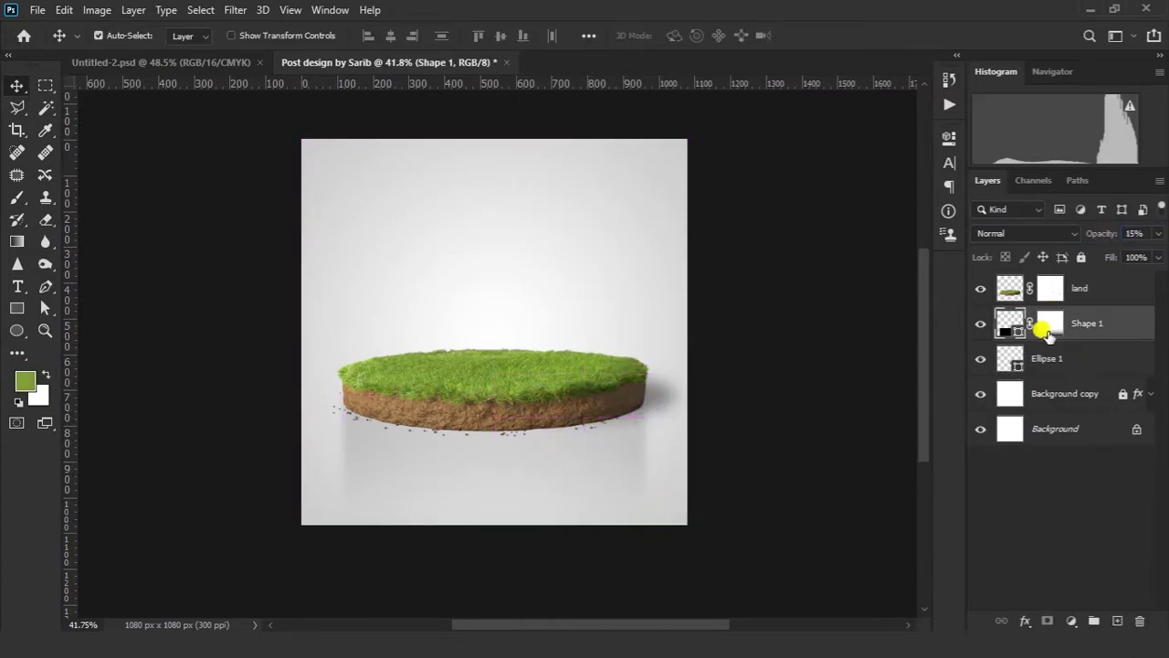
{"action": "key", "text": "b"}
{"action": "right_click", "coordinate": [413, 482]}
{"action": "left_click_drag", "start_coordinate": [244, 536], "coordinate": [639, 534]}
{"action": "key", "text": "ctrl+z"}
{"action": "left_click_drag", "start_coordinate": [494, 336], "coordinate": [537, 352]}
{"action": "left_click", "coordinate": [1050, 323]}
{"action": "left_click_drag", "start_coordinate": [414, 553], "coordinate": [713, 562]}
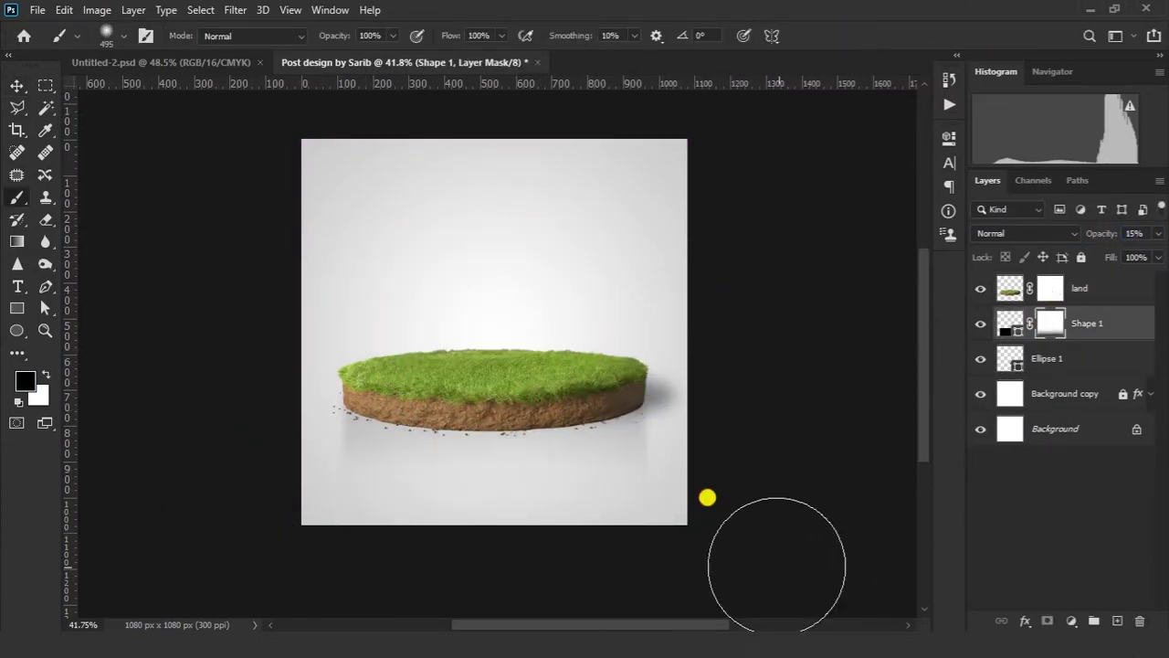
Lower the Shape 1 shadow's opacity to 10% and show its shape feather settings.
{"action": "key", "text": "v"}
{"action": "left_click", "coordinate": [1009, 323]}
{"action": "left_click", "coordinate": [949, 142]}
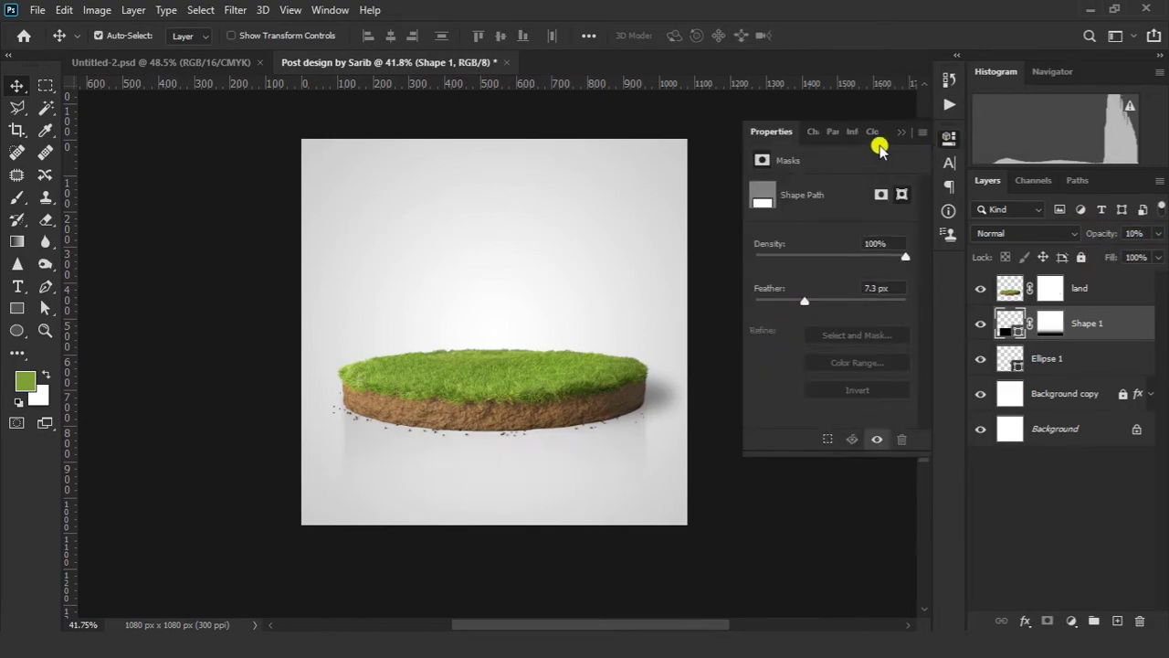
Apply the land layer's mask permanently to the layer.
{"action": "scroll", "coordinate": [484, 429], "scroll_direction": "up", "scroll_amount": 5}
{"action": "right_click", "coordinate": [1050, 287]}
{"action": "left_click", "coordinate": [981, 338]}
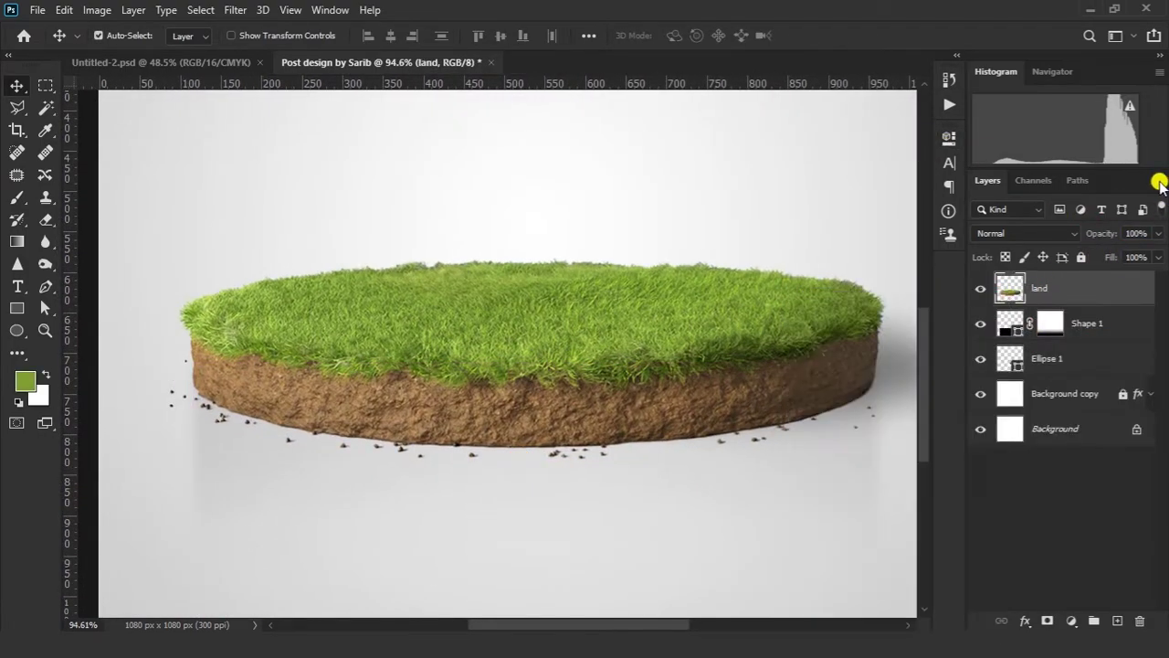
Switch the layer thumbnails to the large size and widen the layer list.
{"action": "left_click", "coordinate": [1160, 182]}
{"action": "left_click", "coordinate": [1027, 585]}
{"action": "left_click", "coordinate": [459, 247]}
{"action": "left_click", "coordinate": [691, 88]}
{"action": "left_click_drag", "start_coordinate": [966, 319], "coordinate": [874, 326]}
Select the pixels of the land layer.
{"action": "scroll", "coordinate": [460, 332], "scroll_direction": "down", "scroll_amount": 2}
{"action": "left_click_drag", "start_coordinate": [461, 331], "coordinate": [509, 343]}
{"action": "right_click", "coordinate": [941, 313]}
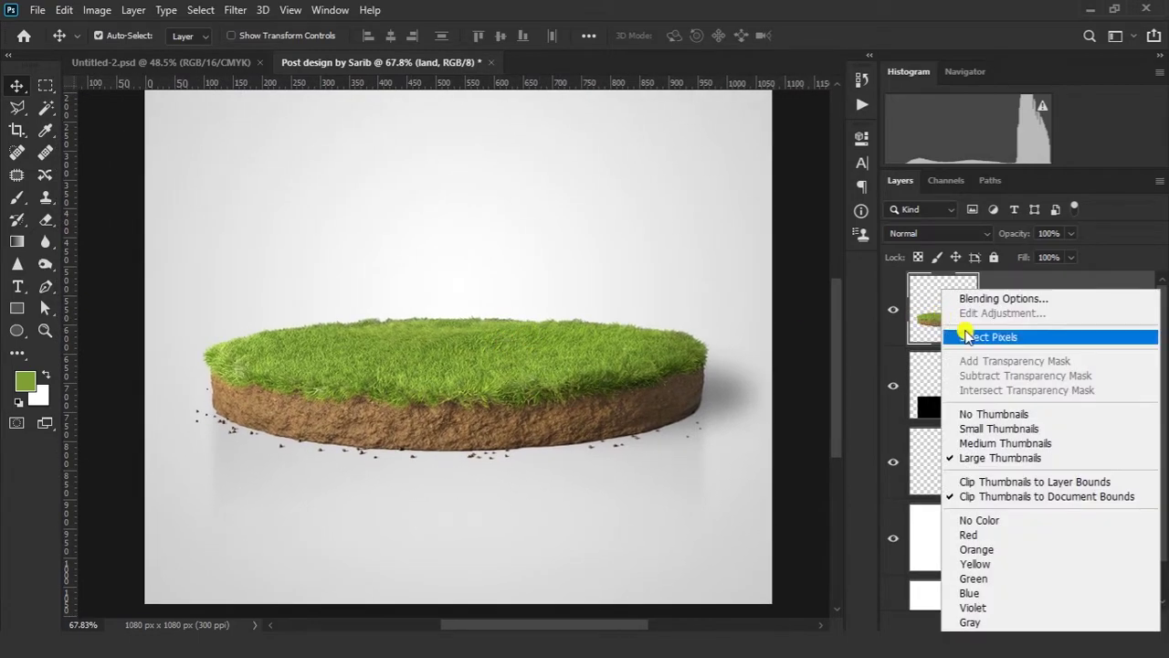
{"action": "left_click", "coordinate": [962, 335]}
{"action": "scroll", "coordinate": [300, 457], "scroll_direction": "up", "scroll_amount": 6}
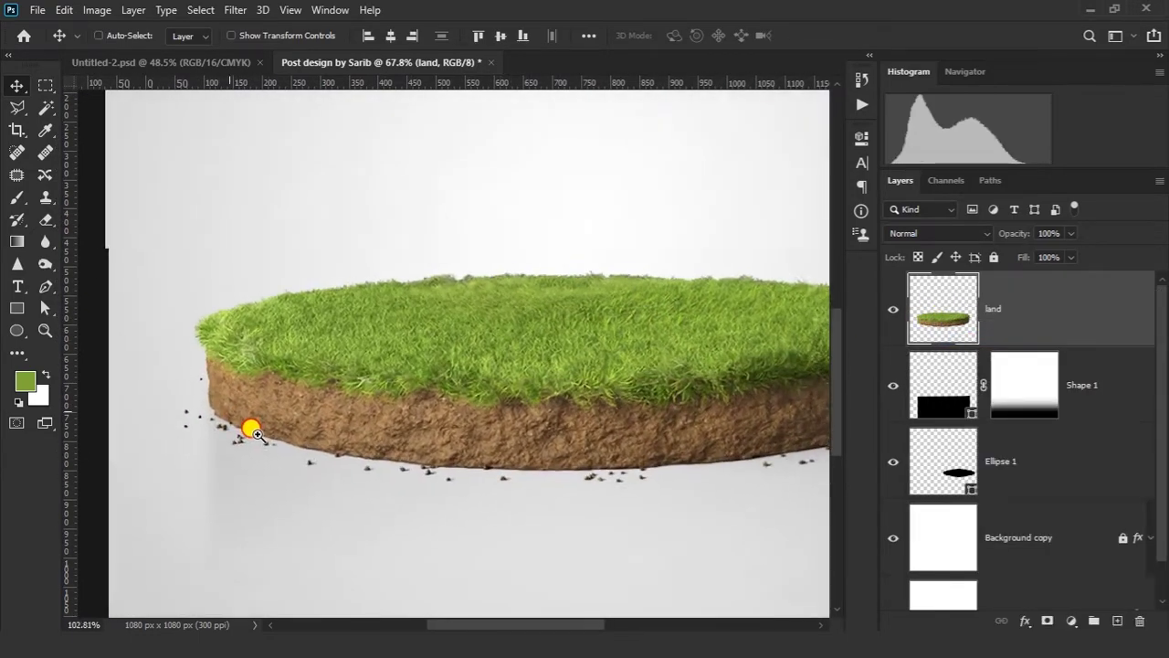
{"action": "key", "text": "ctrl+semicolon"}
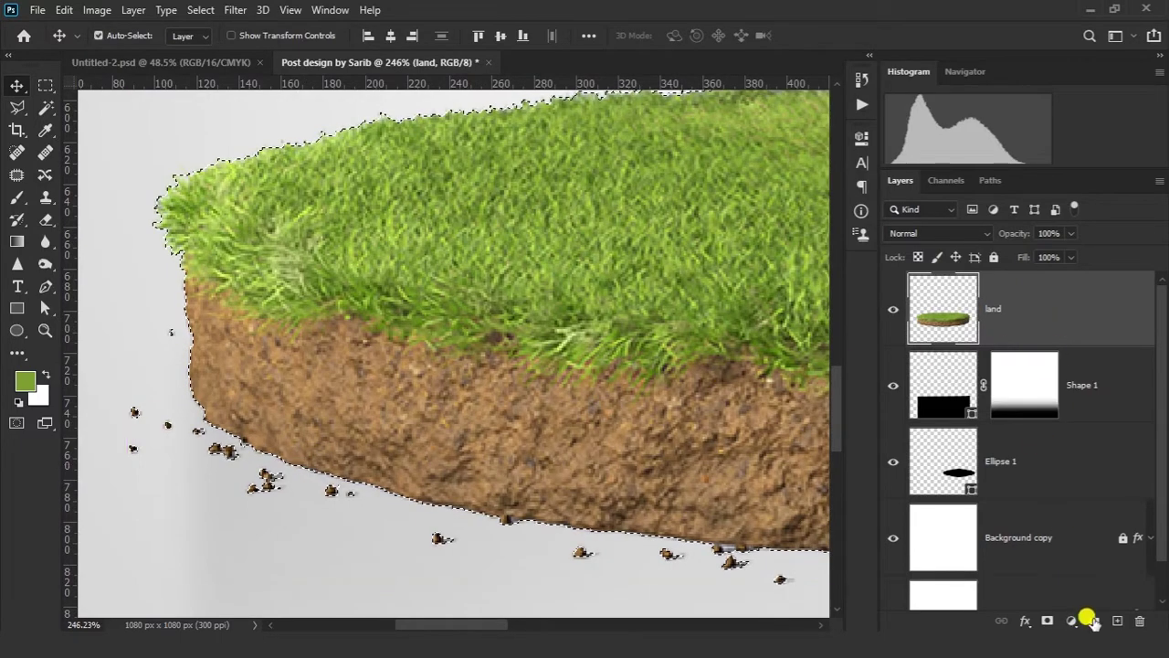
Add a new empty layer above land and invert the selection.
{"action": "left_click", "coordinate": [1116, 620]}
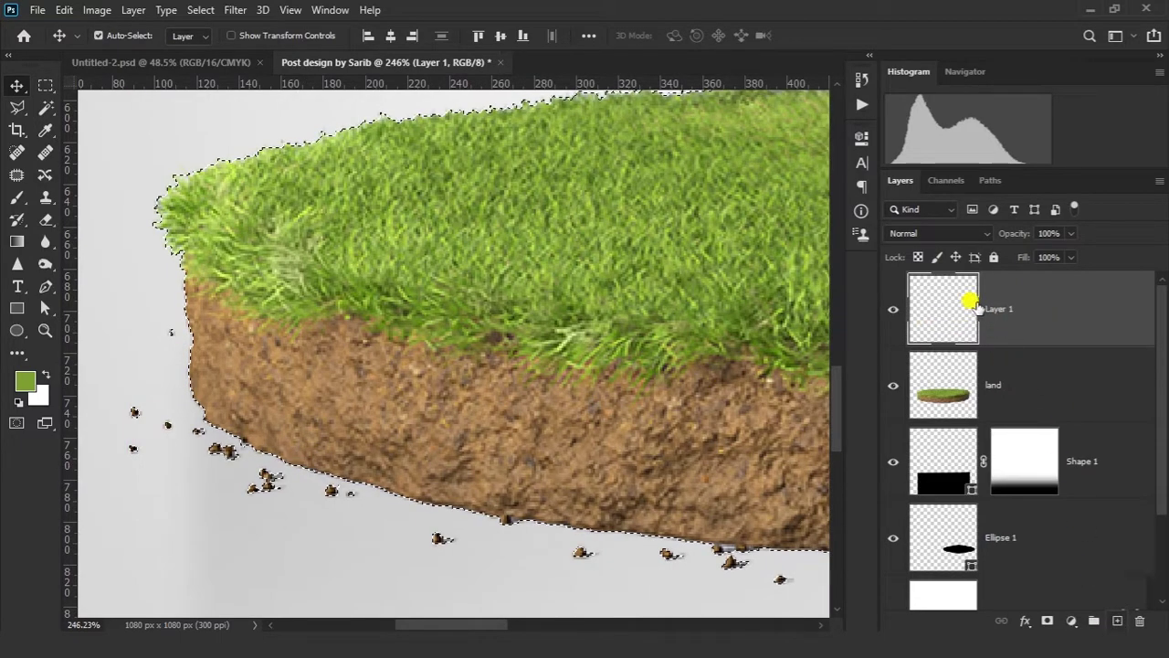
{"action": "left_click", "coordinate": [201, 10]}
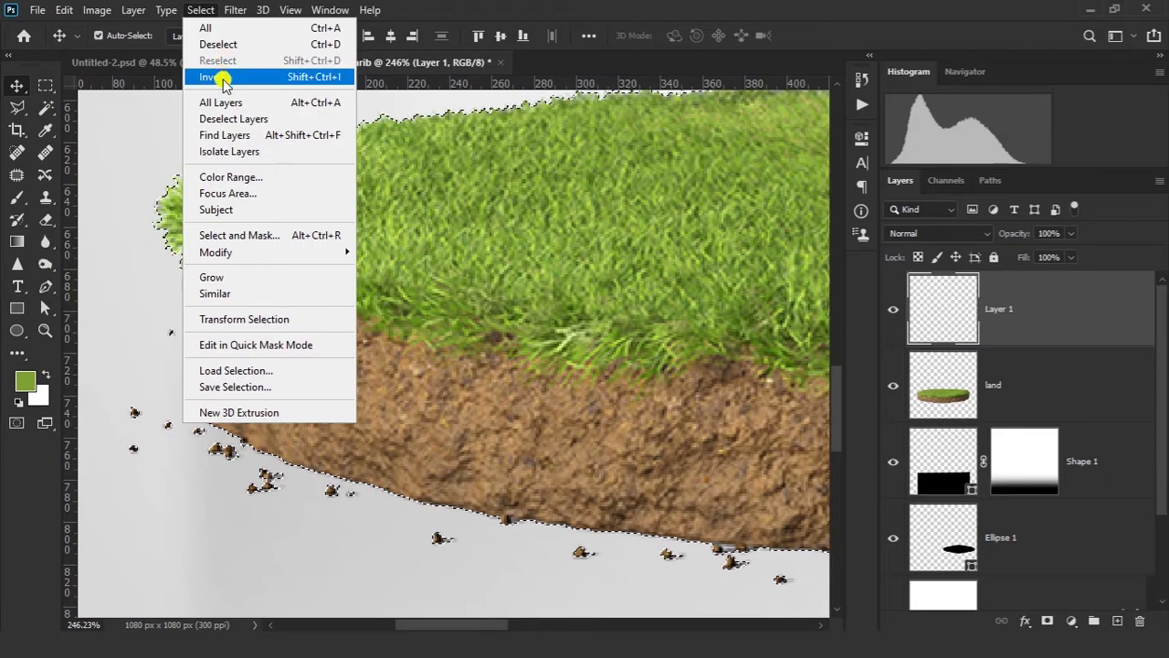
{"action": "left_click", "coordinate": [228, 81]}
Choose the Brush tool and set the foreground color to 000000.
{"action": "scroll", "coordinate": [191, 426], "scroll_direction": "up", "scroll_amount": 5}
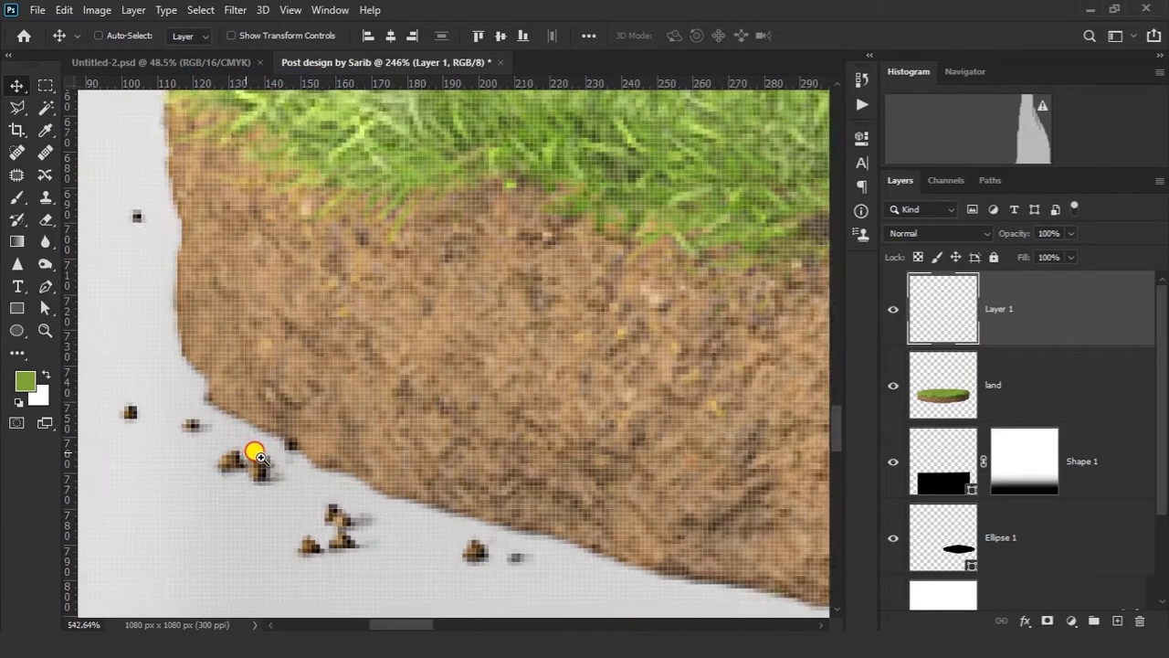
{"action": "left_click", "coordinate": [17, 197]}
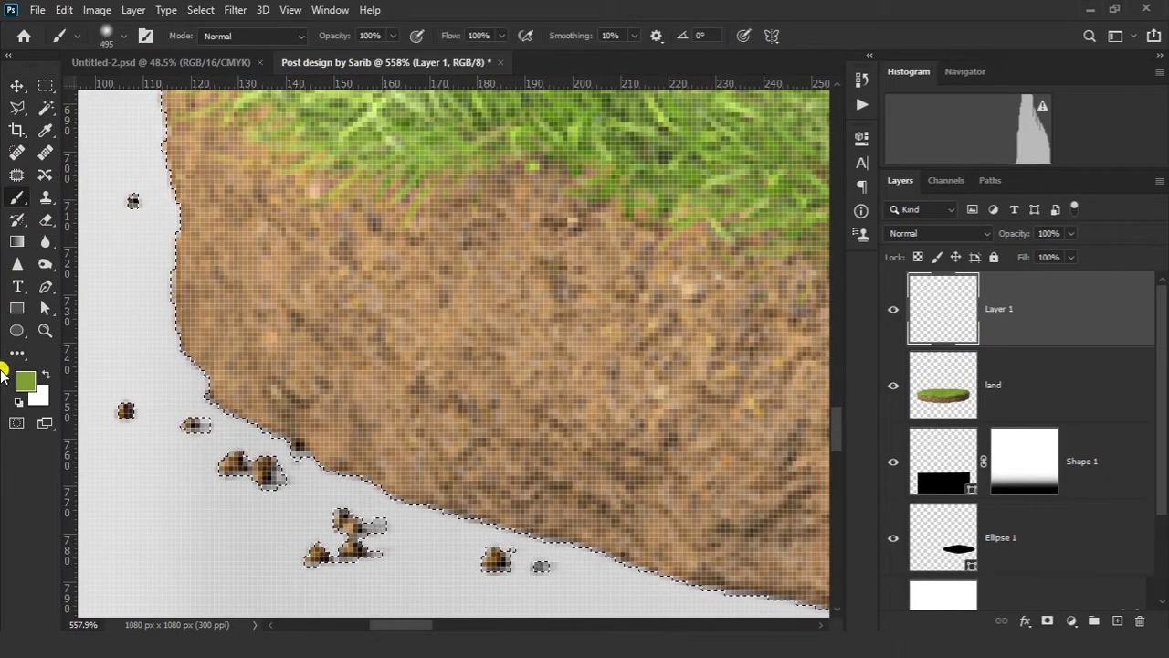
{"action": "left_click", "coordinate": [25, 380]}
{"action": "type", "text": "000000"}
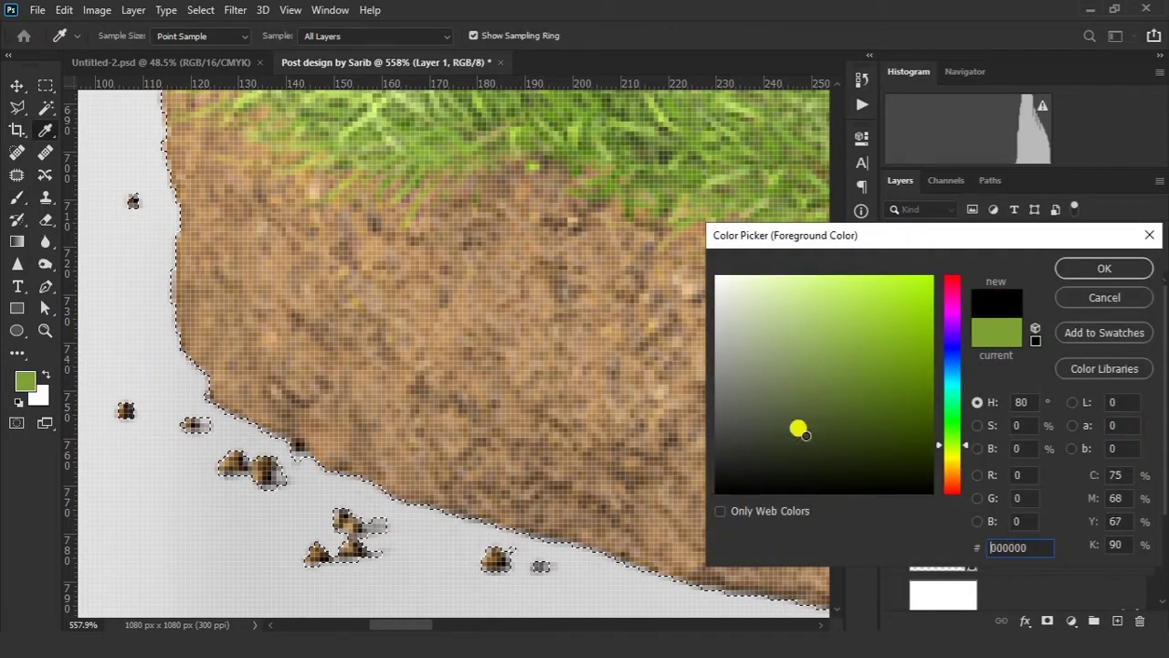
{"action": "left_click", "coordinate": [1101, 269]}
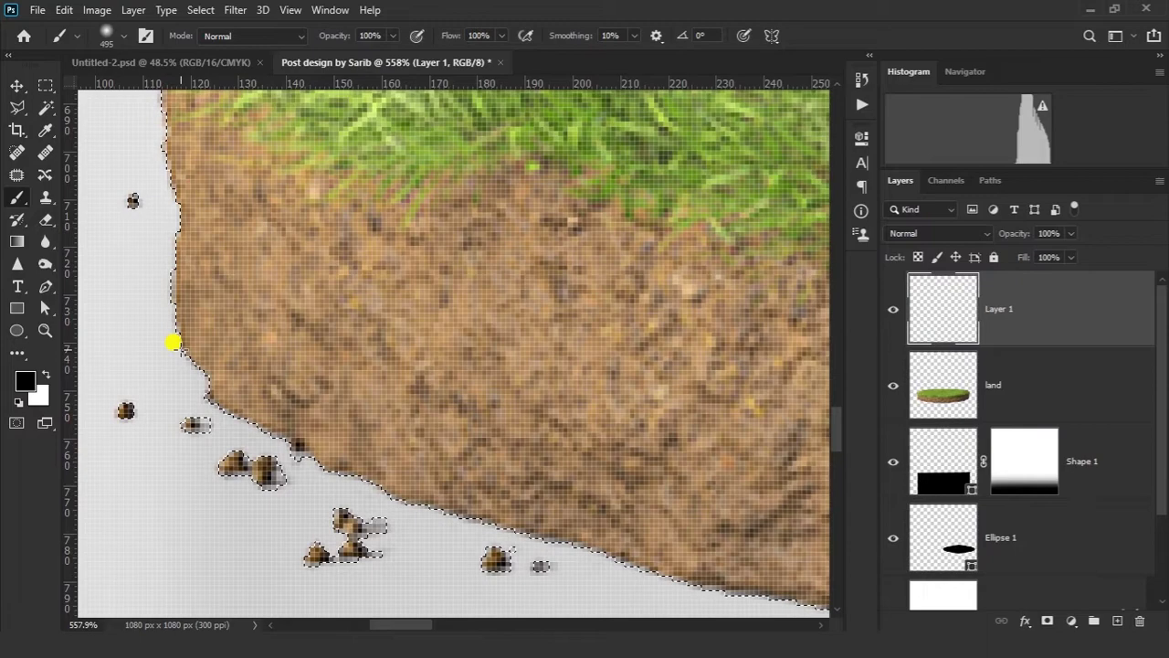
Paint a thin black contact shadow under the island's lower-left edge with a Soft Round brush of about 7 px.
{"action": "scroll", "coordinate": [196, 356], "scroll_direction": "up", "scroll_amount": 2}
{"action": "right_click", "coordinate": [254, 318]}
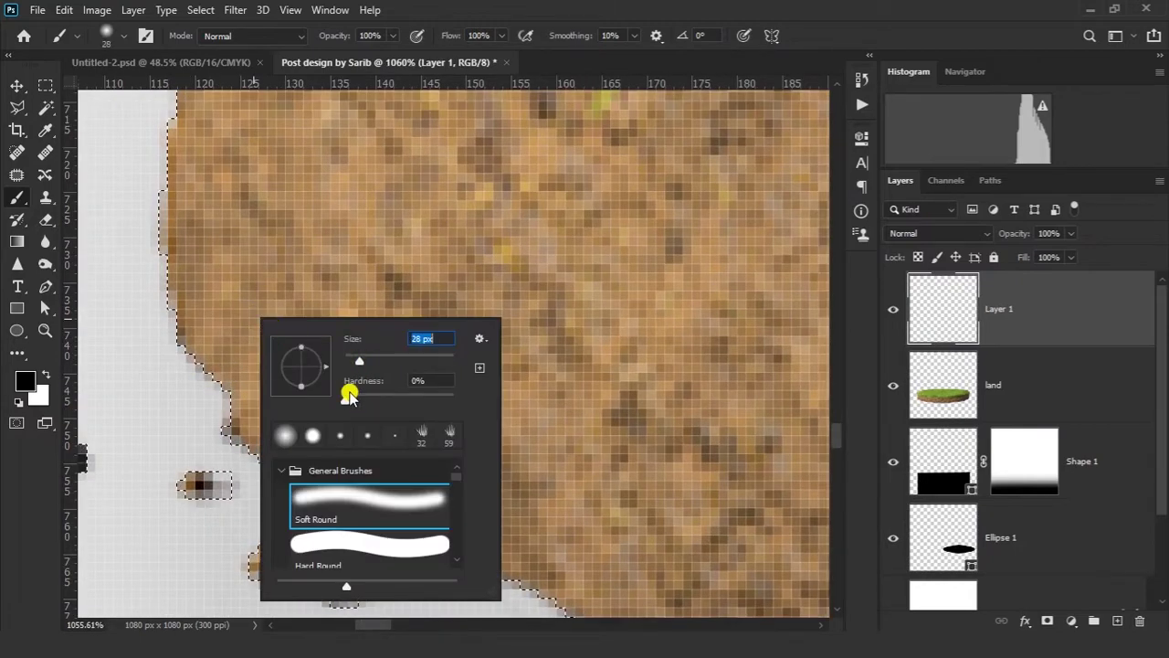
{"action": "left_click_drag", "start_coordinate": [212, 325], "coordinate": [111, 344]}
{"action": "left_click_drag", "start_coordinate": [335, 377], "coordinate": [294, 372]}
{"action": "scroll", "coordinate": [294, 375], "scroll_direction": "down", "scroll_amount": 2}
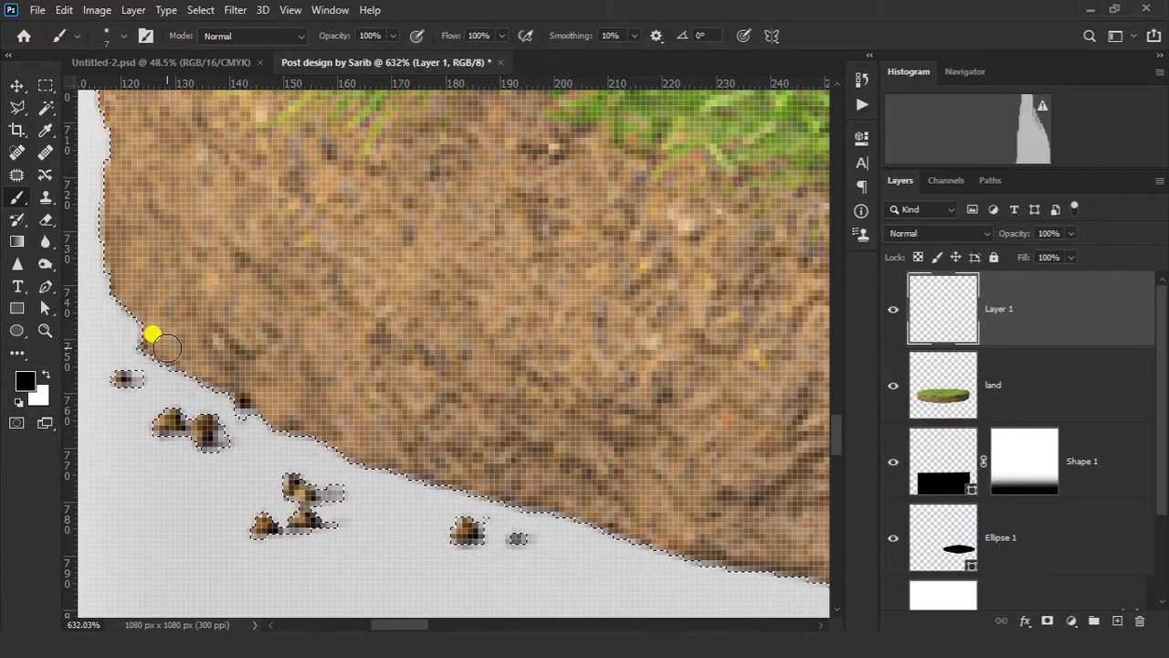
{"action": "mouse_move", "coordinate": [167, 350]}
{"action": "left_mouse_down"}
{"action": "mouse_move", "coordinate": [393, 457]}
{"action": "mouse_move", "coordinate": [625, 524]}
{"action": "left_mouse_up"}
{"action": "left_click_drag", "start_coordinate": [630, 507], "coordinate": [222, 320]}
Continue the black contact shadow along the rest of the island's bottom edge with a soft brush of about 11 px.
{"action": "left_click_drag", "start_coordinate": [287, 344], "coordinate": [314, 357]}
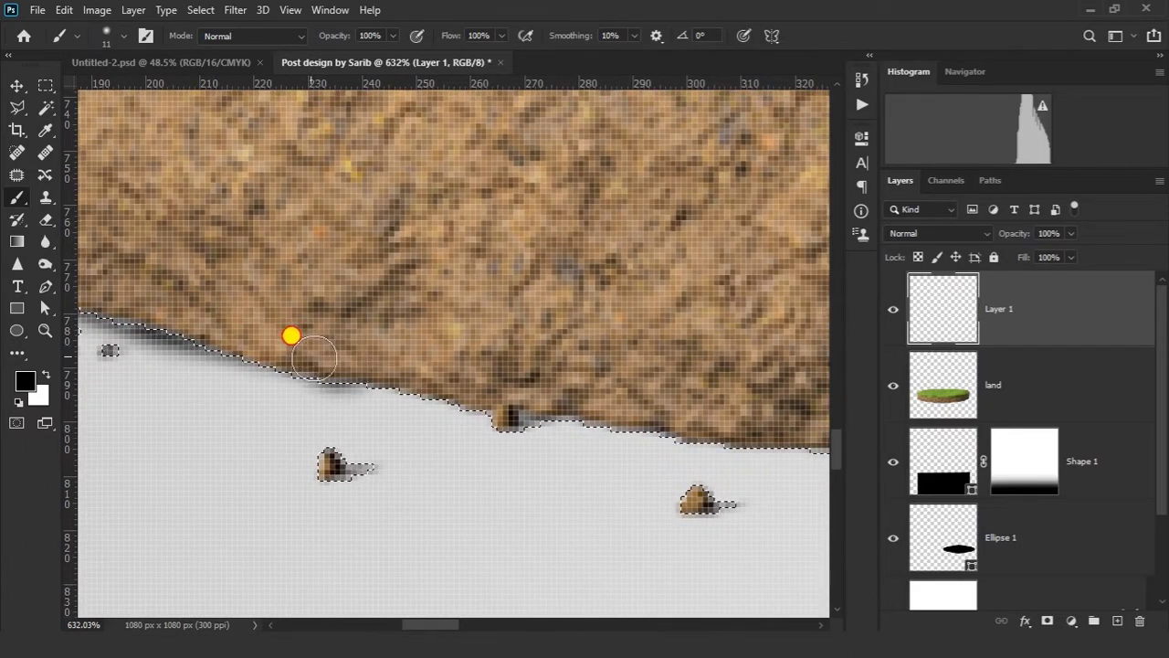
{"action": "mouse_move", "coordinate": [206, 325]}
{"action": "left_mouse_down"}
{"action": "mouse_move", "coordinate": [384, 372]}
{"action": "mouse_move", "coordinate": [795, 437]}
{"action": "left_mouse_up"}
{"action": "mouse_move", "coordinate": [801, 439]}
{"action": "left_mouse_down"}
{"action": "mouse_move", "coordinate": [357, 367]}
{"action": "mouse_move", "coordinate": [715, 402]}
{"action": "left_mouse_up"}
{"action": "left_click_drag", "start_coordinate": [717, 401], "coordinate": [367, 371]}
{"action": "left_click_drag", "start_coordinate": [374, 370], "coordinate": [721, 384]}
{"action": "mouse_move", "coordinate": [733, 384]}
{"action": "left_mouse_down"}
{"action": "mouse_move", "coordinate": [266, 346]}
{"action": "mouse_move", "coordinate": [381, 340]}
{"action": "mouse_move", "coordinate": [283, 344]}
{"action": "left_mouse_up"}
{"action": "left_click_drag", "start_coordinate": [676, 358], "coordinate": [308, 369]}
{"action": "mouse_move", "coordinate": [308, 369]}
{"action": "left_mouse_down"}
{"action": "mouse_move", "coordinate": [765, 350]}
{"action": "mouse_move", "coordinate": [279, 365]}
{"action": "left_mouse_up"}
{"action": "left_click_drag", "start_coordinate": [279, 365], "coordinate": [598, 347]}
{"action": "left_click_drag", "start_coordinate": [603, 347], "coordinate": [306, 357]}
{"action": "mouse_move", "coordinate": [306, 361]}
{"action": "left_mouse_down"}
{"action": "mouse_move", "coordinate": [626, 351]}
{"action": "mouse_move", "coordinate": [306, 352]}
{"action": "mouse_move", "coordinate": [523, 342]}
{"action": "left_mouse_up"}
{"action": "mouse_move", "coordinate": [469, 342]}
{"action": "left_mouse_down"}
{"action": "mouse_move", "coordinate": [279, 401]}
{"action": "mouse_move", "coordinate": [608, 370]}
{"action": "left_mouse_up"}
{"action": "mouse_move", "coordinate": [515, 370]}
{"action": "left_mouse_down"}
{"action": "mouse_move", "coordinate": [386, 462]}
{"action": "mouse_move", "coordinate": [594, 438]}
{"action": "left_mouse_up"}
{"action": "mouse_move", "coordinate": [523, 437]}
{"action": "left_mouse_down"}
{"action": "mouse_move", "coordinate": [299, 501]}
{"action": "mouse_move", "coordinate": [544, 449]}
{"action": "left_mouse_up"}
{"action": "mouse_move", "coordinate": [551, 448]}
{"action": "left_mouse_down"}
{"action": "mouse_move", "coordinate": [357, 488]}
{"action": "mouse_move", "coordinate": [165, 554]}
{"action": "mouse_move", "coordinate": [541, 369]}
{"action": "left_mouse_up"}
{"action": "mouse_move", "coordinate": [484, 449]}
{"action": "left_mouse_down"}
{"action": "mouse_move", "coordinate": [435, 519]}
{"action": "mouse_move", "coordinate": [443, 500]}
{"action": "left_mouse_up"}
{"action": "mouse_move", "coordinate": [440, 462]}
{"action": "left_mouse_down"}
{"action": "mouse_move", "coordinate": [508, 396]}
{"action": "mouse_move", "coordinate": [523, 357]}
{"action": "left_mouse_up"}
Deselect the area around the island and return to the Move tool.
{"action": "scroll", "coordinate": [521, 334], "scroll_direction": "down", "scroll_amount": 8}
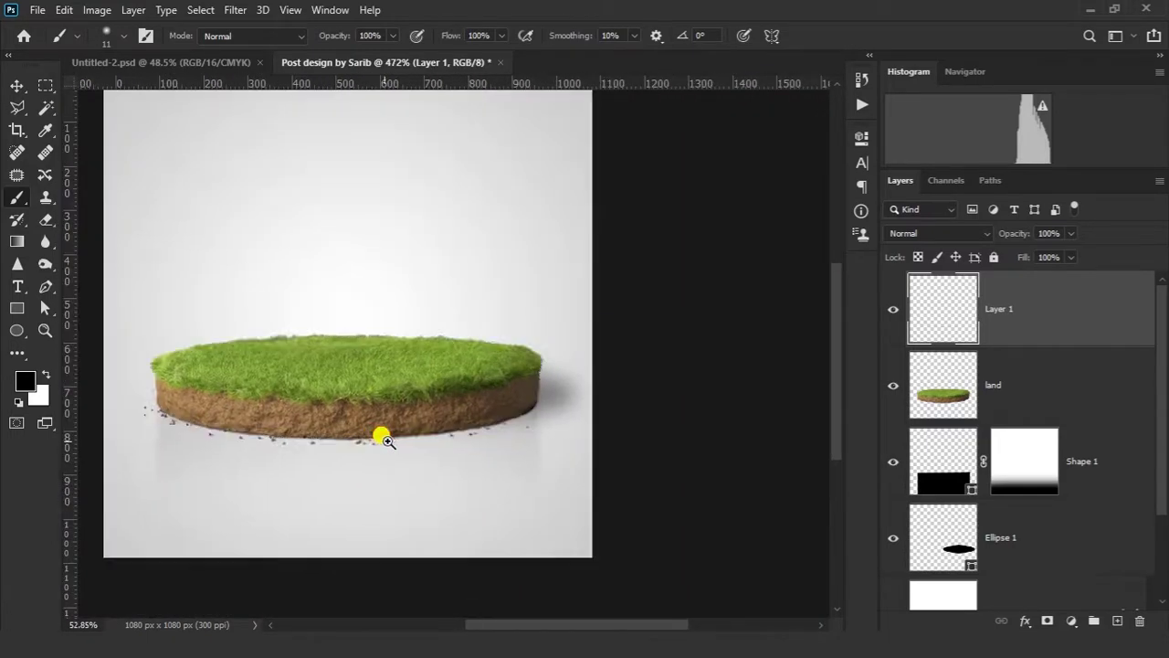
{"action": "left_click", "coordinate": [200, 9]}
{"action": "left_click", "coordinate": [215, 44]}
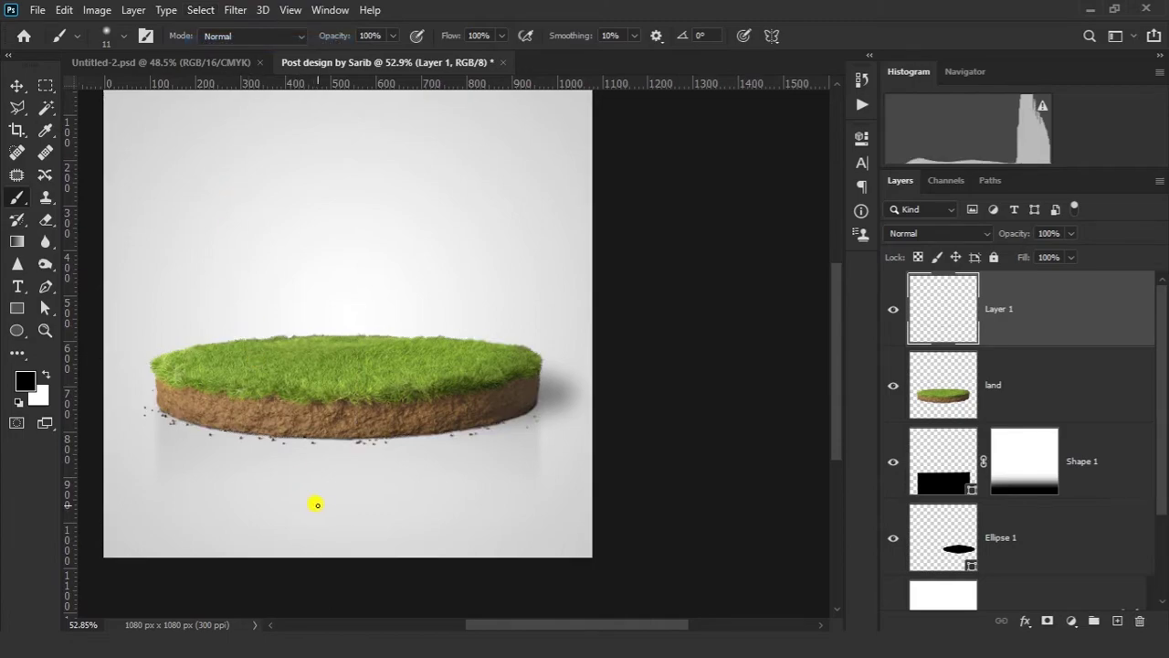
{"action": "scroll", "coordinate": [402, 468], "scroll_direction": "down", "scroll_amount": 2}
{"action": "key", "text": "v"}
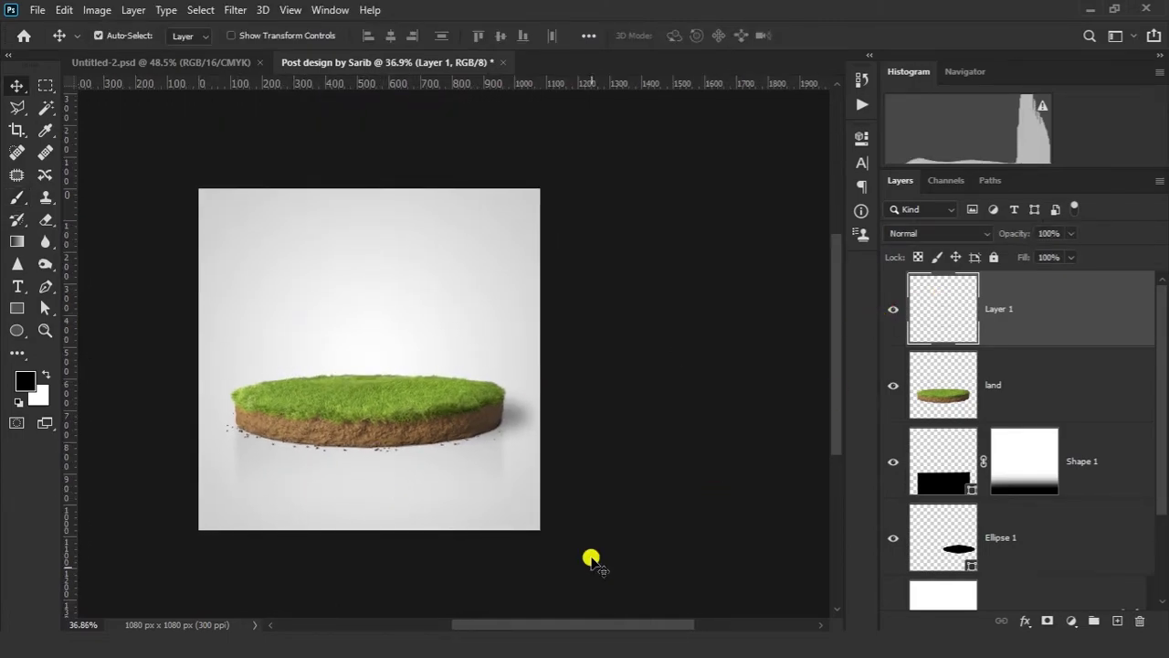
Set the Ellipse 1 shadow's opacity to 52% and squash the ellipse slightly from above.
{"action": "scroll", "coordinate": [398, 498], "scroll_direction": "up", "scroll_amount": 3}
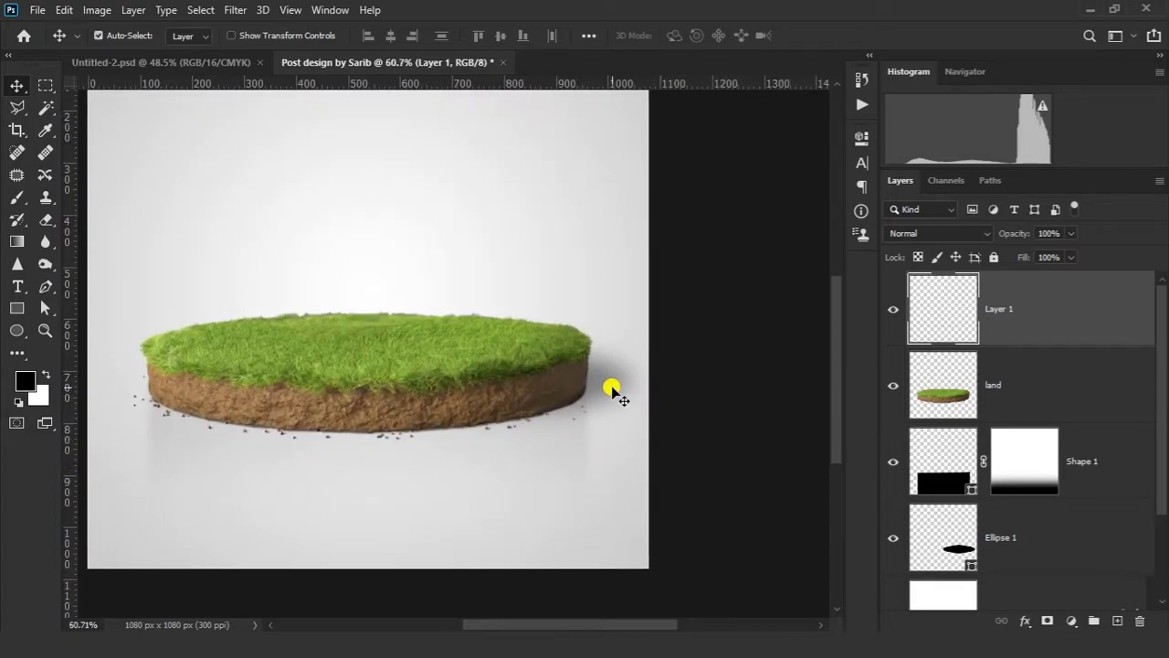
{"action": "left_click", "coordinate": [612, 390]}
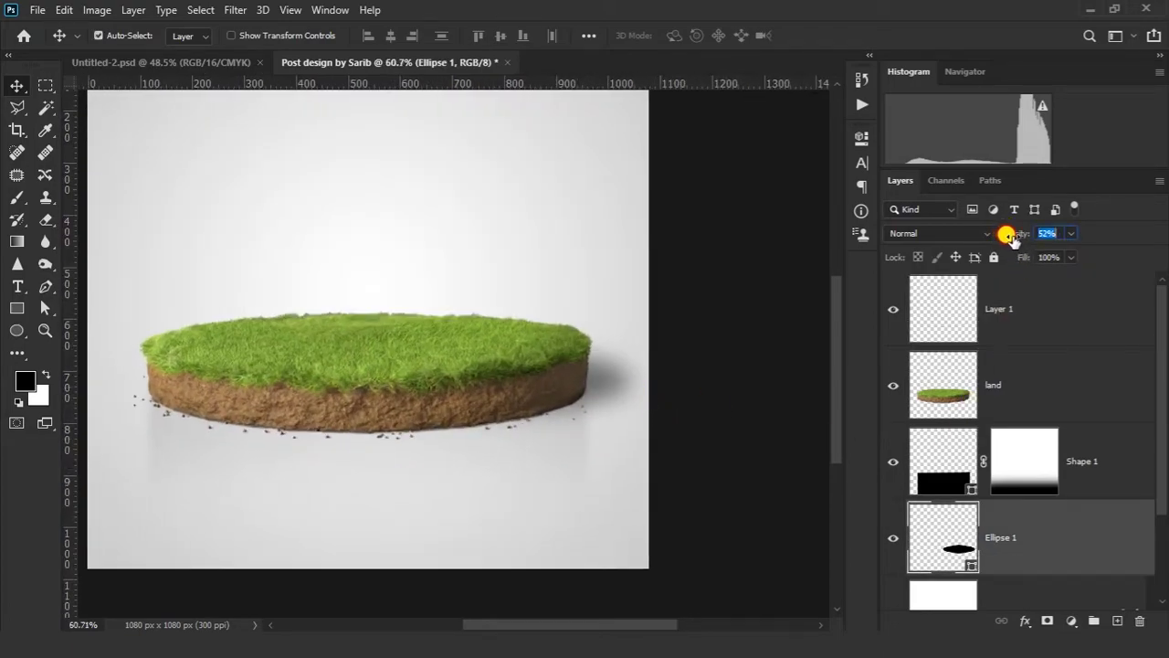
{"action": "key", "text": "ctrl+t"}
{"action": "left_click_drag", "start_coordinate": [492, 348], "coordinate": [499, 358]}
{"action": "key", "text": "Return"}
Stretch the ellipse shadow's width to 143% toward the island's left side.
{"action": "scroll", "coordinate": [559, 444], "scroll_direction": "down", "scroll_amount": 3}
{"action": "key", "text": "ctrl+t"}
{"action": "left_click_drag", "start_coordinate": [433, 405], "coordinate": [359, 408]}
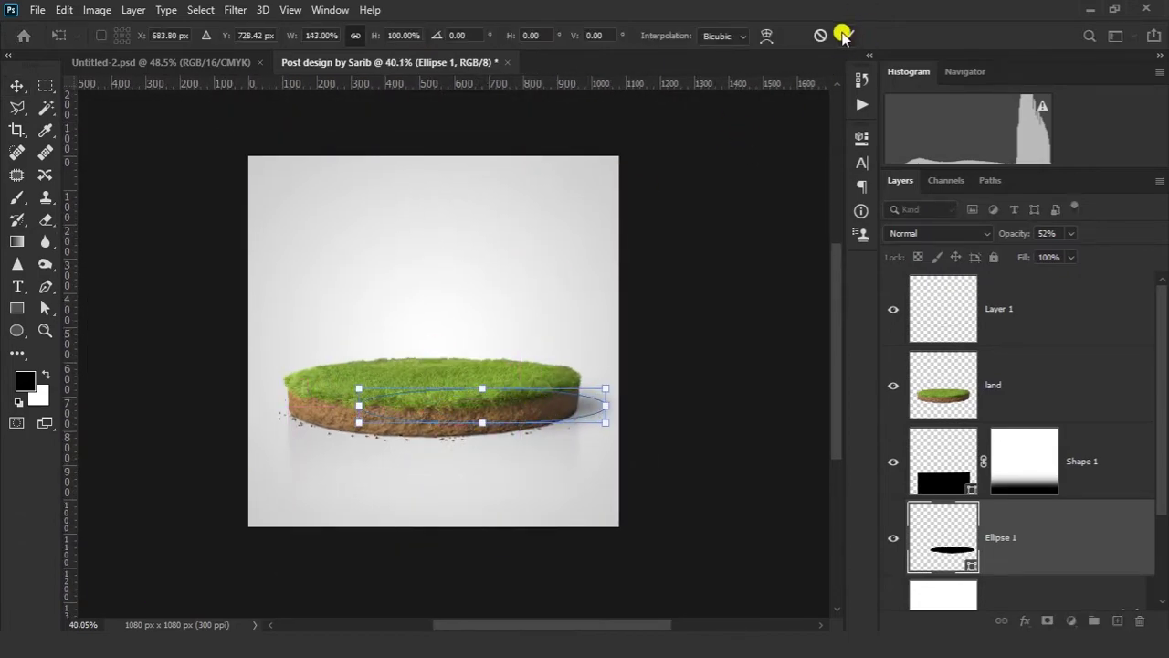
{"action": "left_click", "coordinate": [843, 35]}
Increase the ellipse shadow's height in both directions and reposition it behind the island's right end.
{"action": "left_click_drag", "start_coordinate": [649, 445], "coordinate": [654, 445]}
{"action": "scroll", "coordinate": [617, 442], "scroll_direction": "up", "scroll_amount": 5}
{"action": "key", "text": "ctrl+t"}
{"action": "left_click_drag", "start_coordinate": [308, 299], "coordinate": [307, 260]}
{"action": "left_click_drag", "start_coordinate": [306, 403], "coordinate": [307, 444]}
{"action": "left_click_drag", "start_coordinate": [651, 396], "coordinate": [653, 387]}
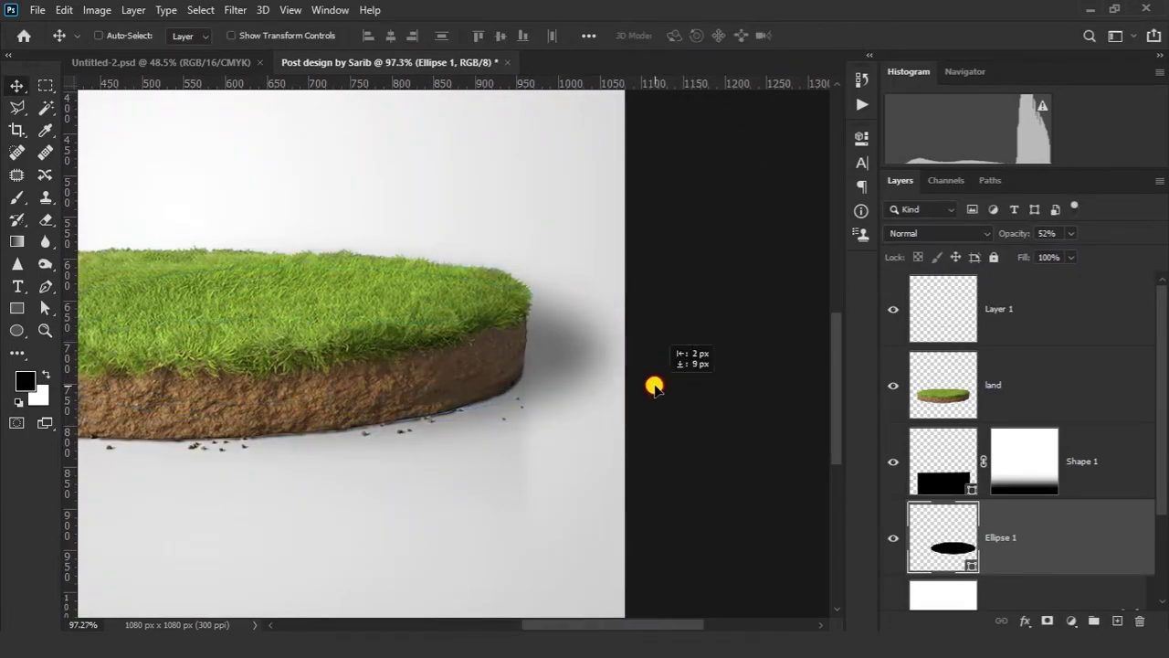
Reduce the ellipse shadow's feather slightly and lower its opacity to 26%.
{"action": "scroll", "coordinate": [794, 379], "scroll_direction": "down", "scroll_amount": 2}
{"action": "left_click", "coordinate": [861, 138]}
{"action": "left_click_drag", "start_coordinate": [733, 301], "coordinate": [721, 300]}
{"action": "left_click", "coordinate": [812, 135]}
{"action": "left_click_drag", "start_coordinate": [1013, 233], "coordinate": [994, 232]}
Squash the ellipse shadow to about 88% of its height and lower its opacity to 21%.
{"action": "left_click_drag", "start_coordinate": [658, 365], "coordinate": [672, 369]}
{"action": "key", "text": "ctrl+t"}
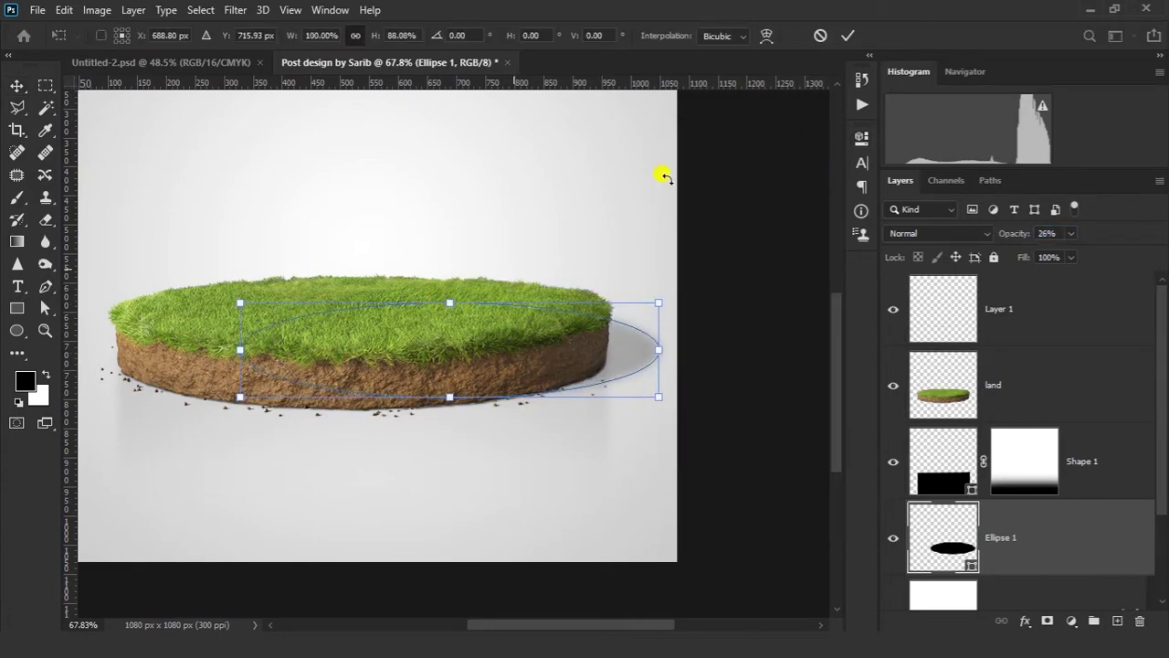
{"action": "left_click_drag", "start_coordinate": [1013, 233], "coordinate": [1004, 233]}
Set the ellipse shadow's feather to about 17.8 px and raise its opacity slightly.
{"action": "scroll", "coordinate": [722, 415], "scroll_direction": "down", "scroll_amount": 2}
{"action": "left_click", "coordinate": [861, 138]}
{"action": "left_click_drag", "start_coordinate": [721, 301], "coordinate": [736, 307]}
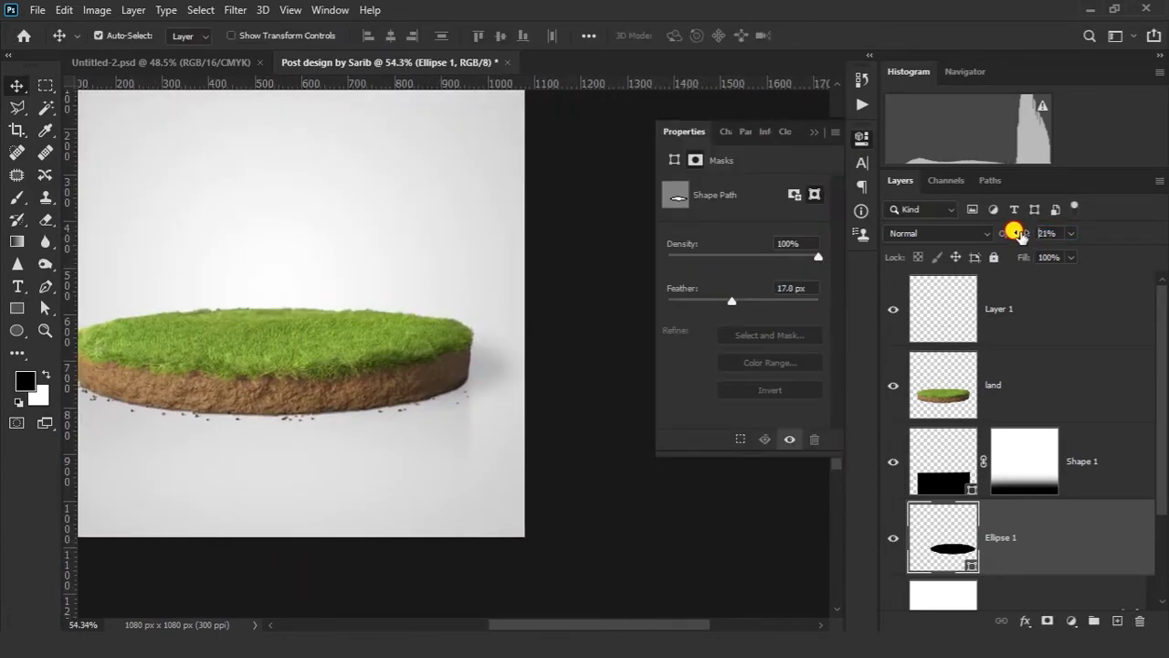
{"action": "left_click_drag", "start_coordinate": [1021, 235], "coordinate": [1029, 236]}
Narrow the Shape 1 shadow below the island slightly from its right side.
{"action": "scroll", "coordinate": [457, 433], "scroll_direction": "down", "scroll_amount": 3}
{"action": "left_click", "coordinate": [423, 440]}
{"action": "key", "text": "ctrl+t"}
{"action": "left_click_drag", "start_coordinate": [471, 451], "coordinate": [463, 451]}
{"action": "key", "text": "Return"}
Fine-tune the ellipse shadow's shape and position beside the island.
{"action": "left_click", "coordinate": [478, 402]}
{"action": "left_click_drag", "start_coordinate": [364, 407], "coordinate": [364, 402]}
{"action": "key", "text": "Return"}
{"action": "left_click_drag", "start_coordinate": [536, 416], "coordinate": [489, 414]}
{"action": "left_click", "coordinate": [585, 445]}
{"action": "left_click", "coordinate": [813, 133]}
Readjust the ellipse shadow's opacity to about 24%.
{"action": "left_click", "coordinate": [503, 382]}
{"action": "left_click_drag", "start_coordinate": [1014, 233], "coordinate": [929, 260]}
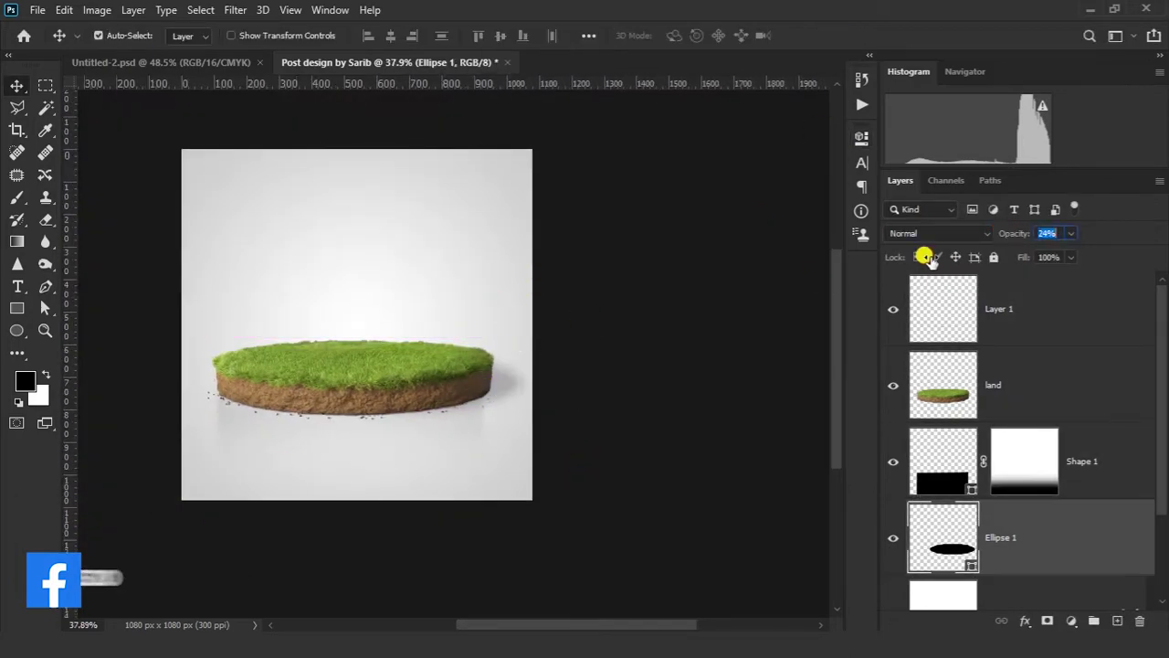
{"action": "scroll", "coordinate": [585, 384], "scroll_direction": "down", "scroll_amount": 3}
{"action": "left_click", "coordinate": [712, 393]}
{"action": "left_click", "coordinate": [651, 372]}
{"action": "left_click_drag", "start_coordinate": [1013, 234], "coordinate": [887, 271]}
{"action": "left_click", "coordinate": [730, 388]}
Select the layers from Layer 1 through Ellipse 1 together and nudge the island with its shadows slightly.
{"action": "left_click", "coordinate": [999, 309]}
{"action": "left_click", "coordinate": [1000, 537], "text": "shift"}
{"action": "left_click_drag", "start_coordinate": [709, 439], "coordinate": [711, 438]}
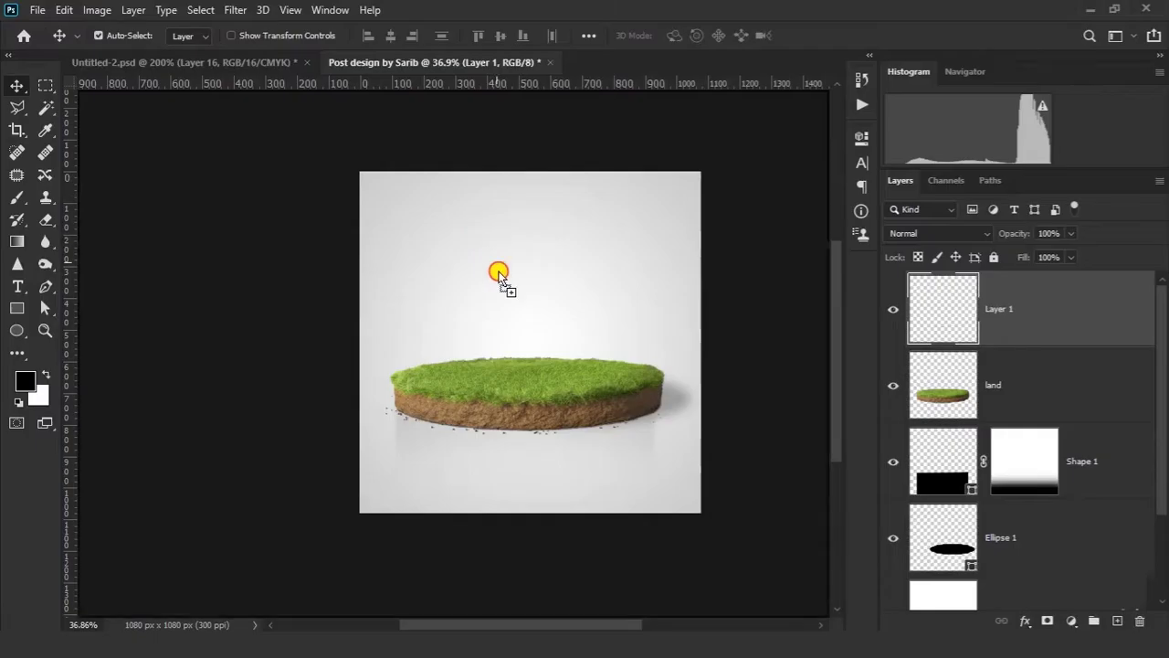
Place the shoe png and BALL images from the Sports shoes design folder, the shoe on the grass island and the ball near its heel.
{"action": "left_click_drag", "start_coordinate": [496, 269], "coordinate": [536, 332]}
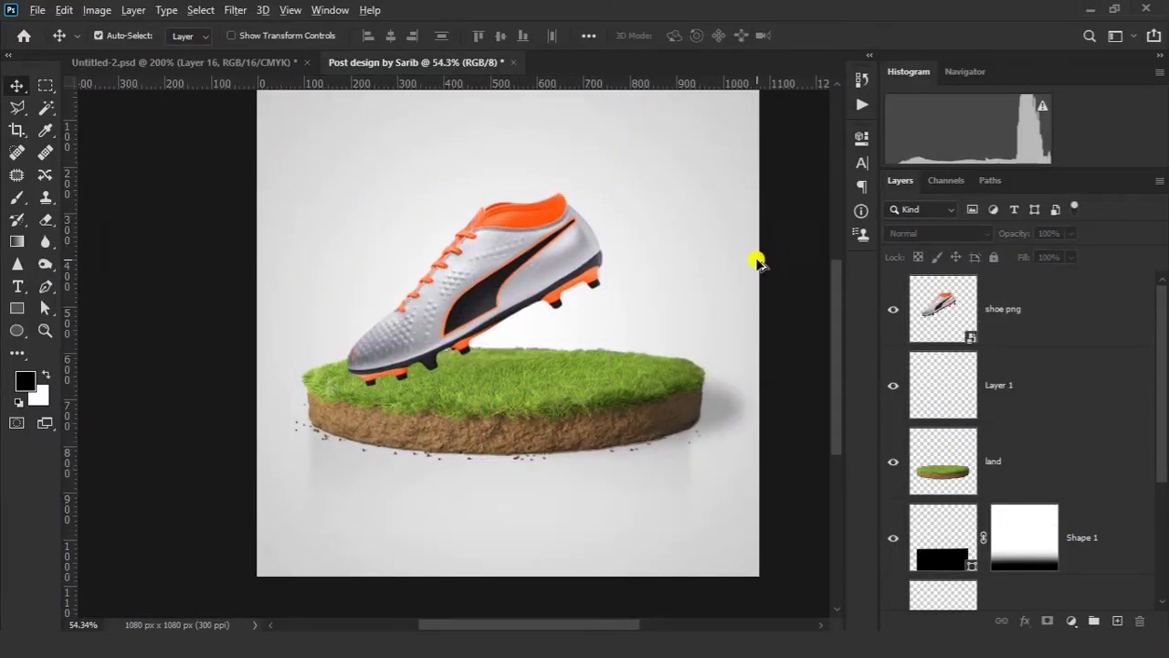
{"action": "key", "text": "alt+Tab"}
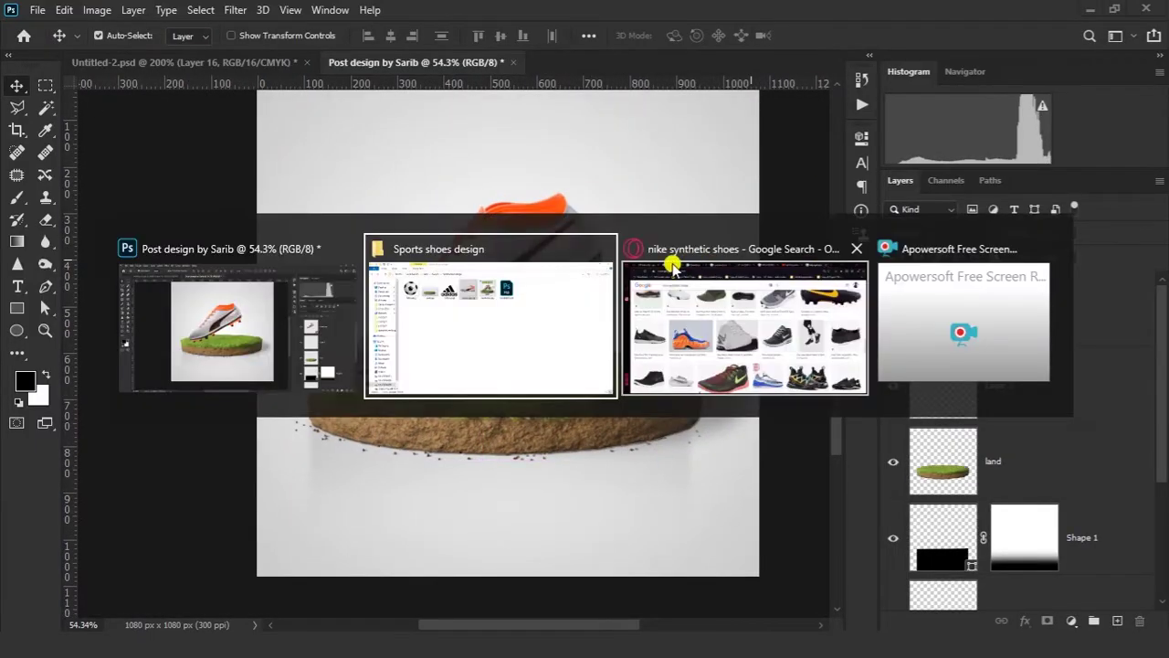
{"action": "left_click_drag", "start_coordinate": [201, 124], "coordinate": [235, 227]}
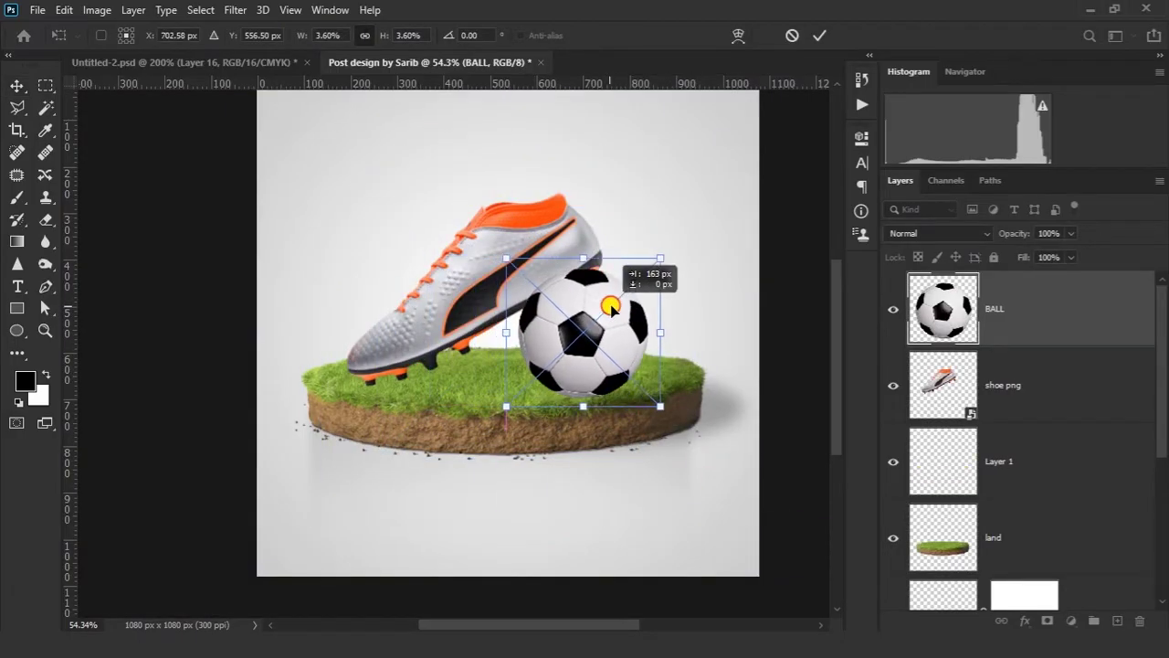
{"action": "key", "text": "Return"}
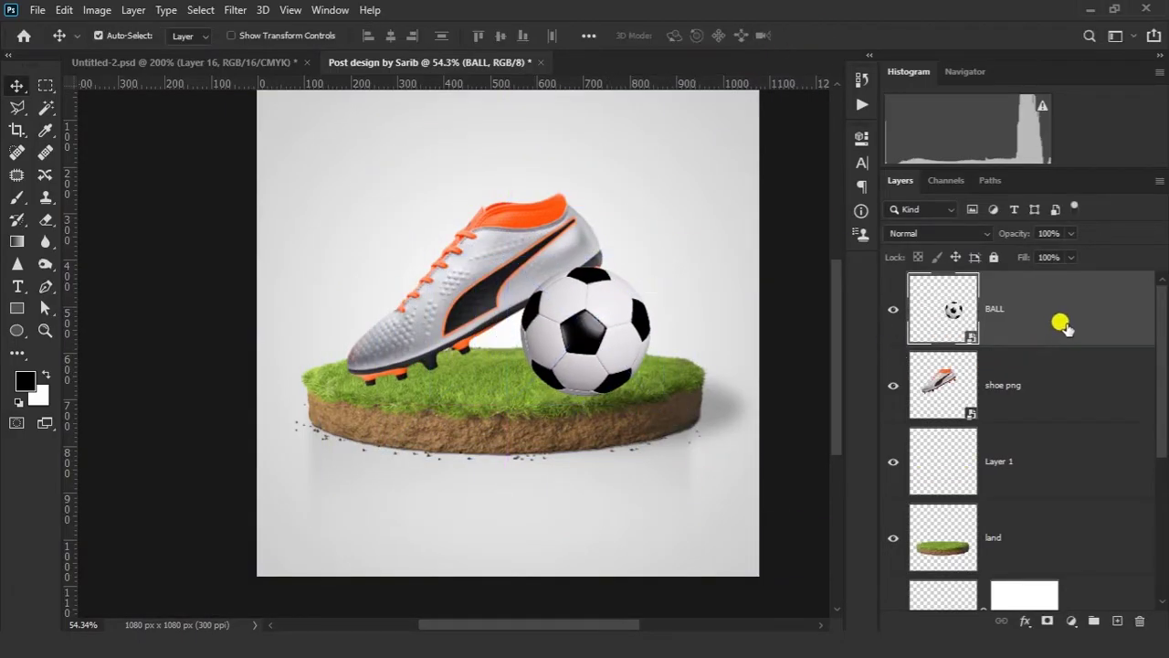
Reorder the BALL layer beneath the shoe png layer, scale the ball down and seat it under the shoe's heel on the grass.
{"action": "left_click_drag", "start_coordinate": [1062, 320], "coordinate": [1059, 393]}
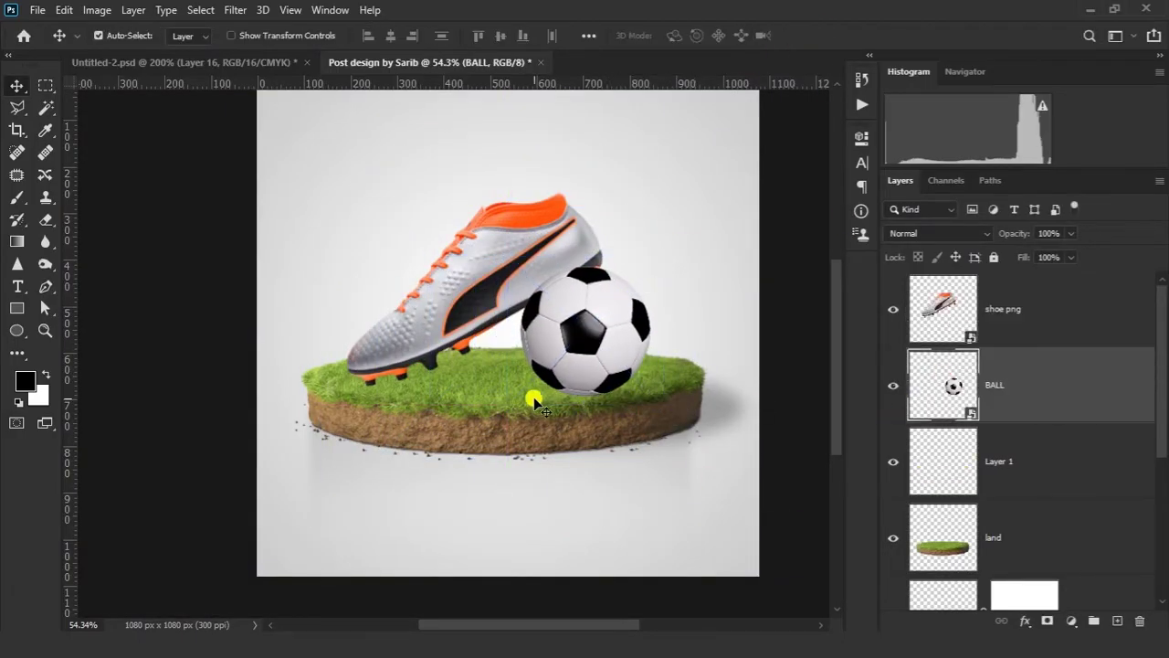
{"action": "left_click_drag", "start_coordinate": [673, 335], "coordinate": [682, 337]}
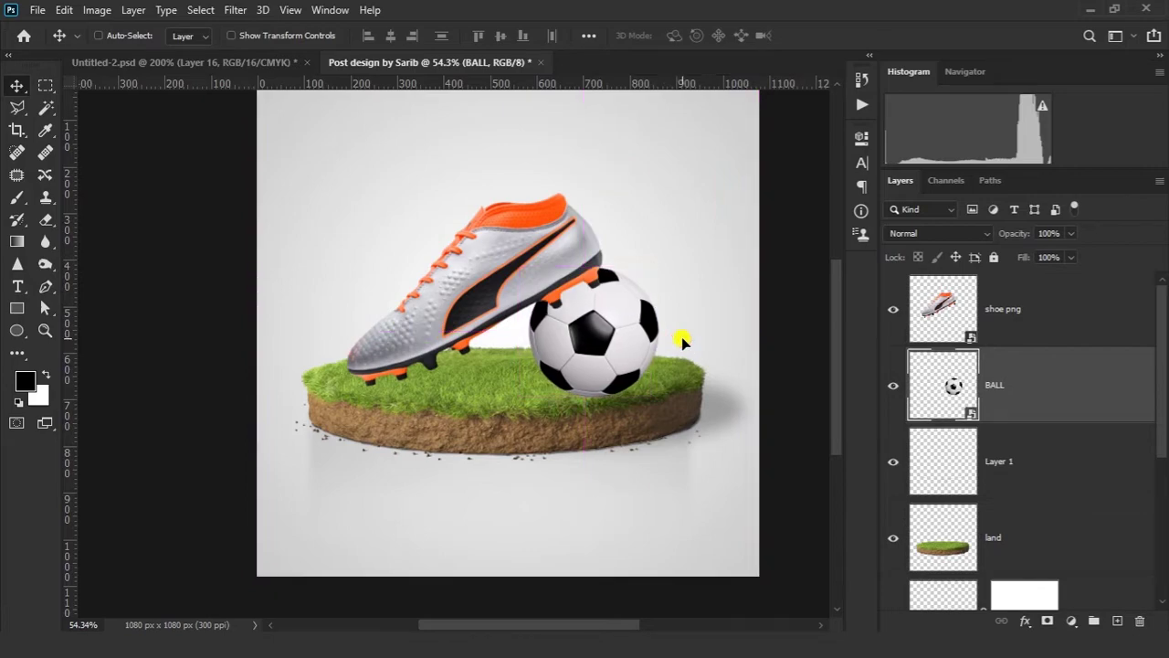
{"action": "key", "text": "ctrl+t"}
{"action": "left_click_drag", "start_coordinate": [668, 259], "coordinate": [635, 256]}
{"action": "left_click_drag", "start_coordinate": [674, 356], "coordinate": [622, 332]}
{"action": "left_click", "coordinate": [819, 37]}
{"action": "scroll", "coordinate": [637, 329], "scroll_direction": "up", "scroll_amount": 2}
{"action": "left_click_drag", "start_coordinate": [676, 265], "coordinate": [675, 259]}
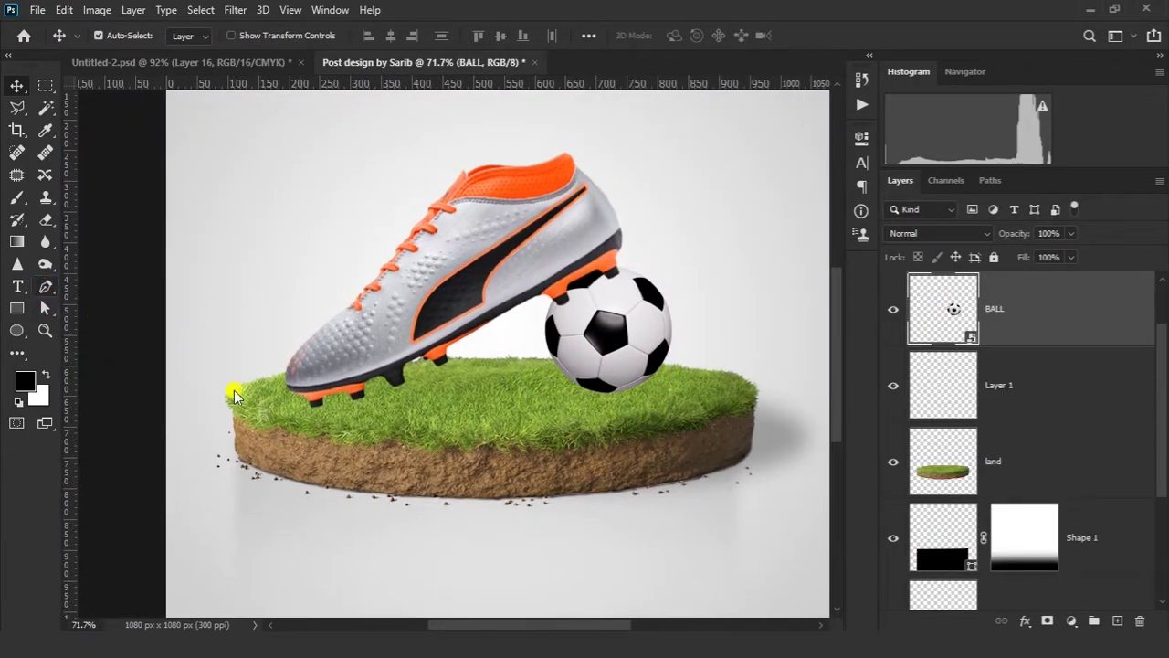
Draw a closed black Pen shape about 442 x 75 px on the grass, tapering from the shoe's toe to beneath the ball.
{"action": "right_click", "coordinate": [46, 285]}
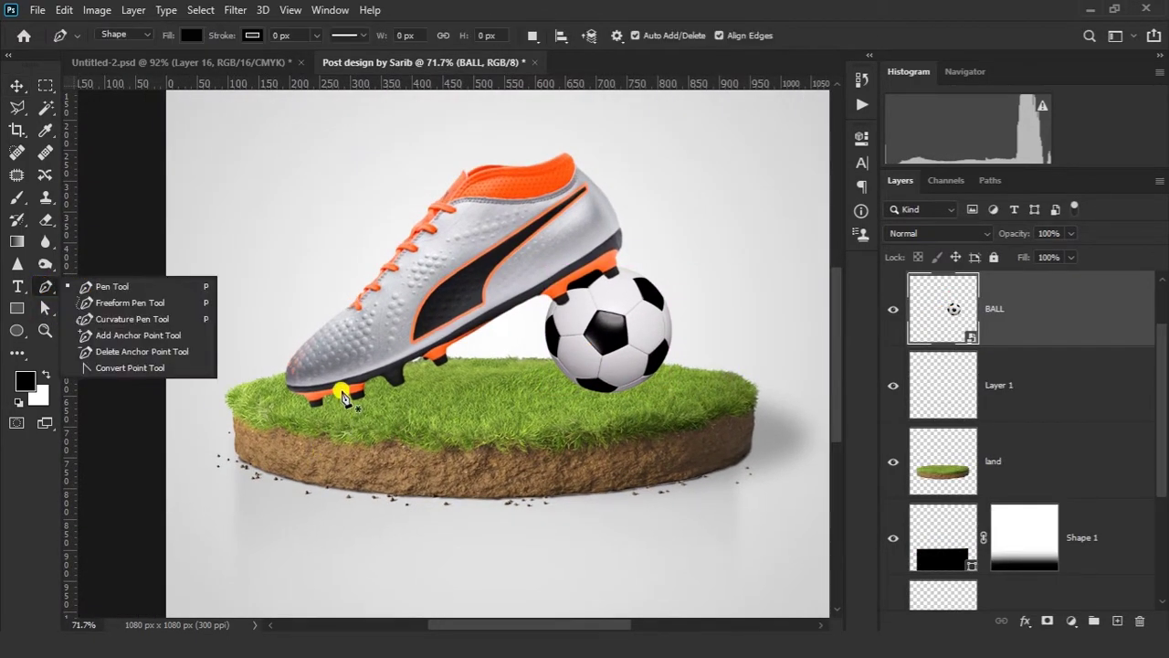
{"action": "left_click", "coordinate": [101, 284]}
{"action": "left_click", "coordinate": [341, 390]}
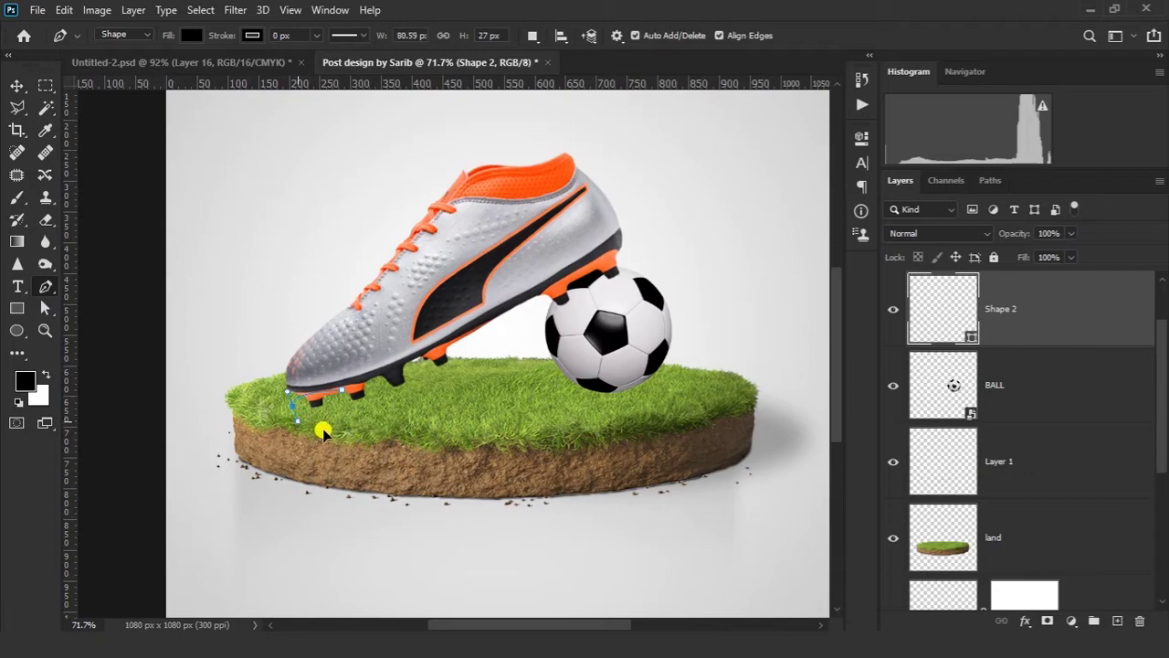
{"action": "left_click", "coordinate": [559, 402]}
{"action": "left_click", "coordinate": [341, 390]}
{"action": "key", "text": "a"}
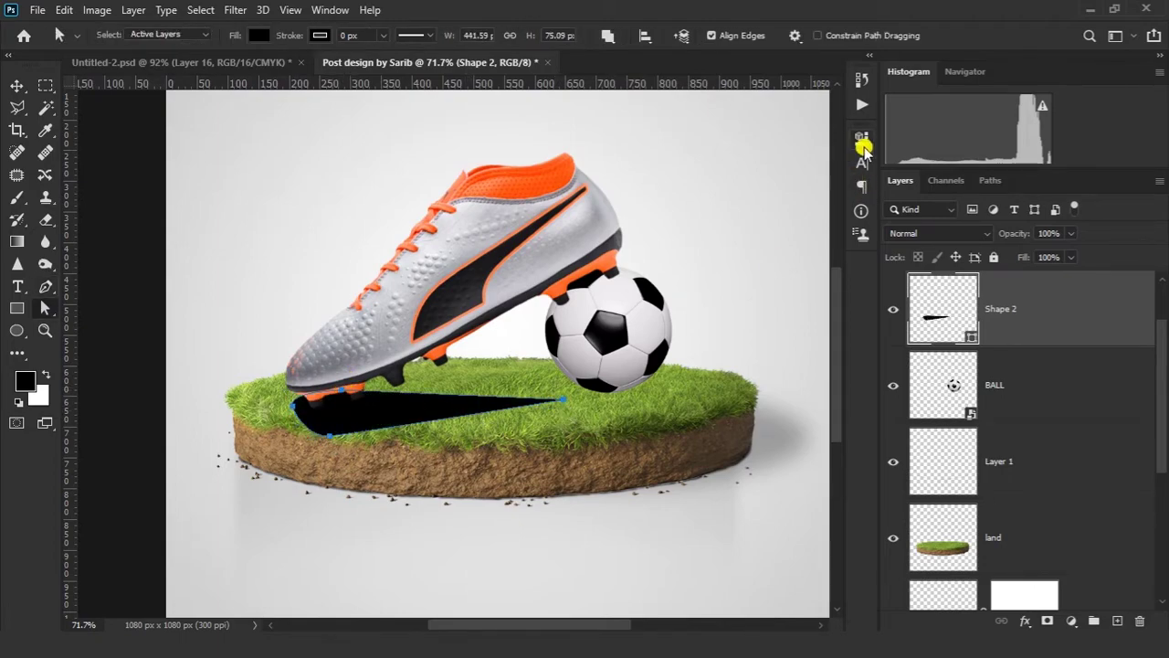
Soften the shoe's ground shadow with a 7.1 px feather and lower its layer opacity to 48%.
{"action": "left_click", "coordinate": [861, 139]}
{"action": "left_click_drag", "start_coordinate": [687, 301], "coordinate": [716, 300]}
{"action": "left_click_drag", "start_coordinate": [1003, 233], "coordinate": [960, 233]}
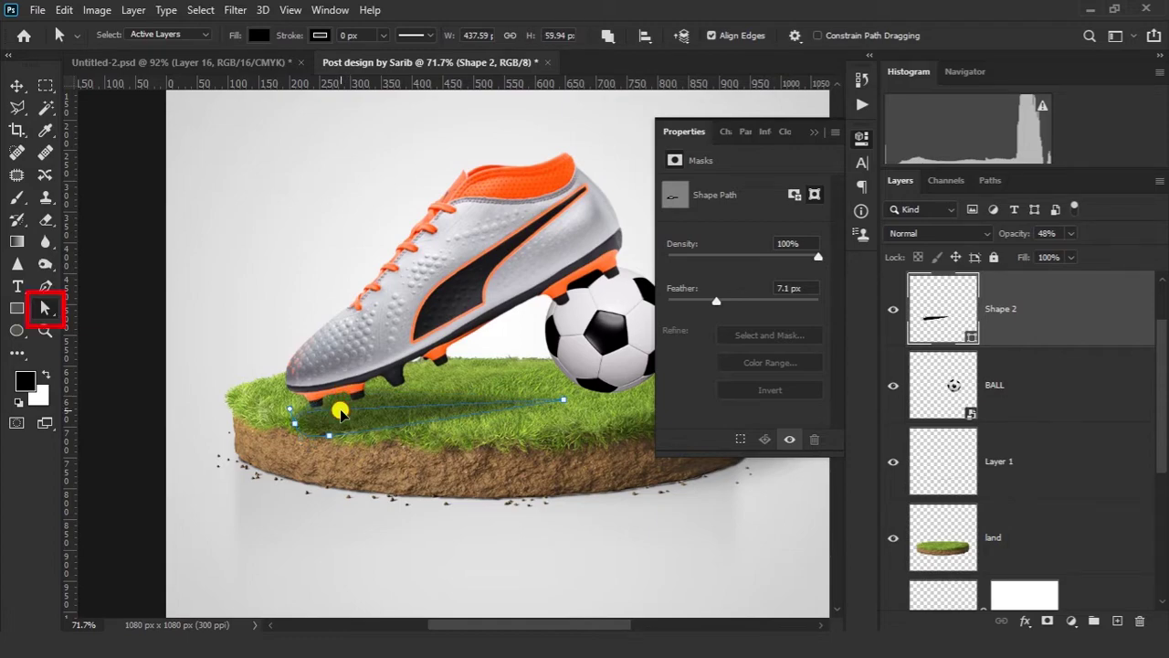
Reshape the shoe's ground shadow by shifting its lower toe point and its far tip to the right, and raise its opacity to 55%.
{"action": "left_click_drag", "start_coordinate": [295, 423], "coordinate": [335, 429]}
{"action": "left_click_drag", "start_coordinate": [563, 399], "coordinate": [590, 404]}
{"action": "left_click", "coordinate": [153, 322]}
{"action": "key", "text": "v"}
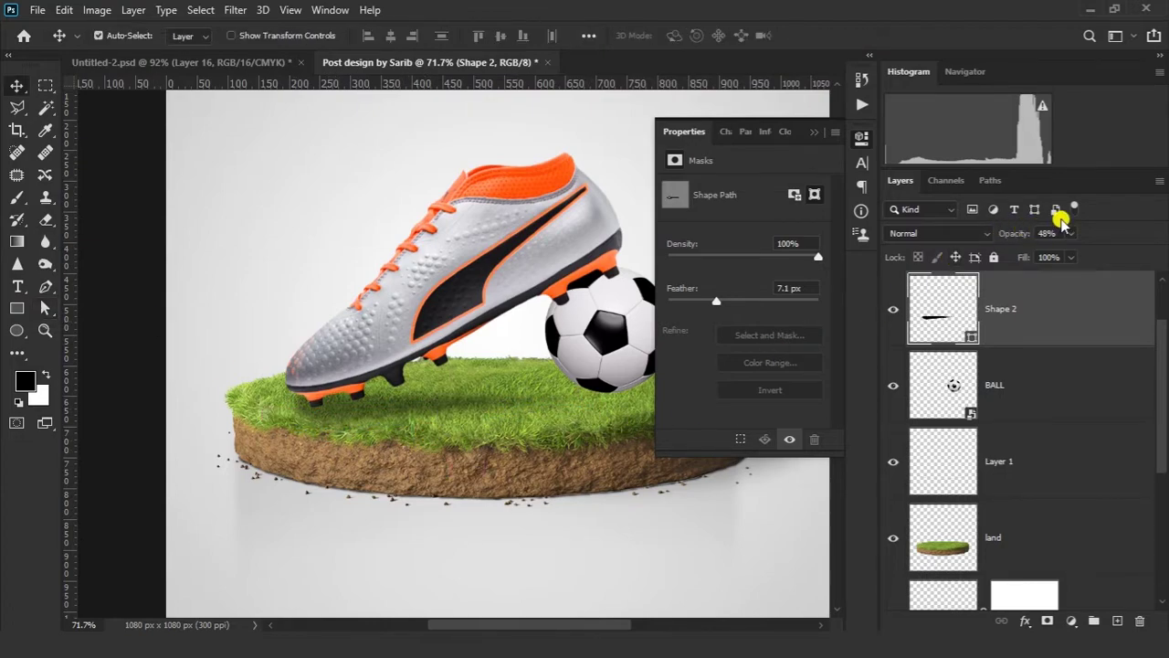
{"action": "left_click", "coordinate": [821, 133]}
{"action": "scroll", "coordinate": [470, 338], "scroll_direction": "down", "scroll_amount": 3}
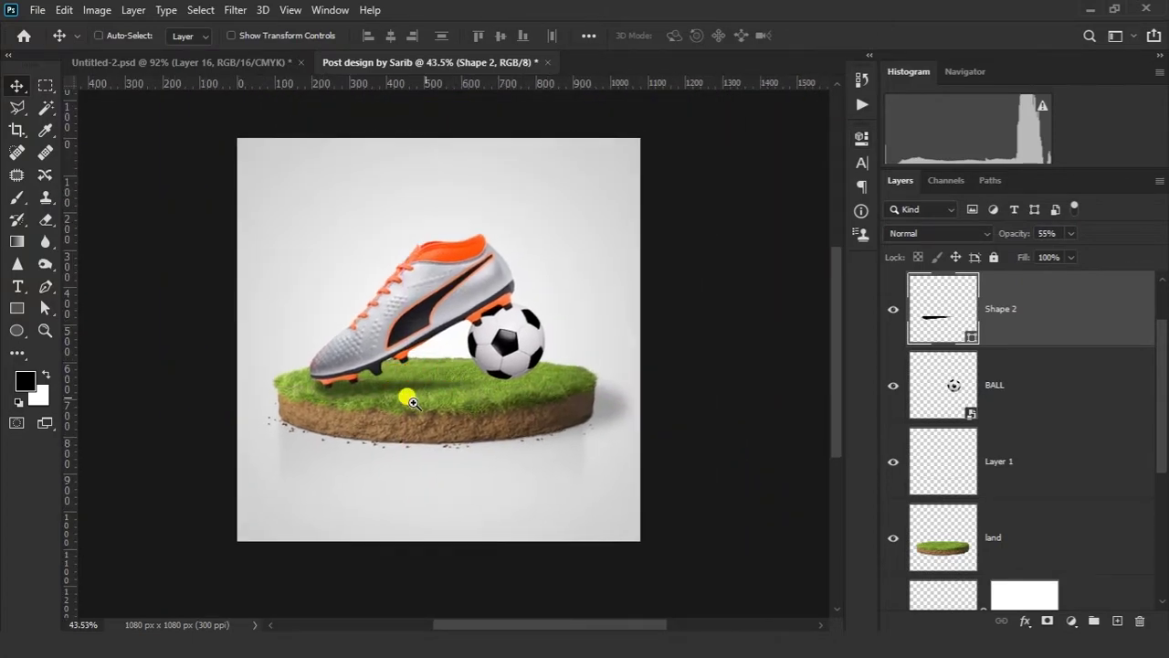
Lower the bottom anchor point of the shoe's ground shadow slightly near the toe.
{"action": "scroll", "coordinate": [410, 402], "scroll_direction": "up", "scroll_amount": 3}
{"action": "key", "text": "a"}
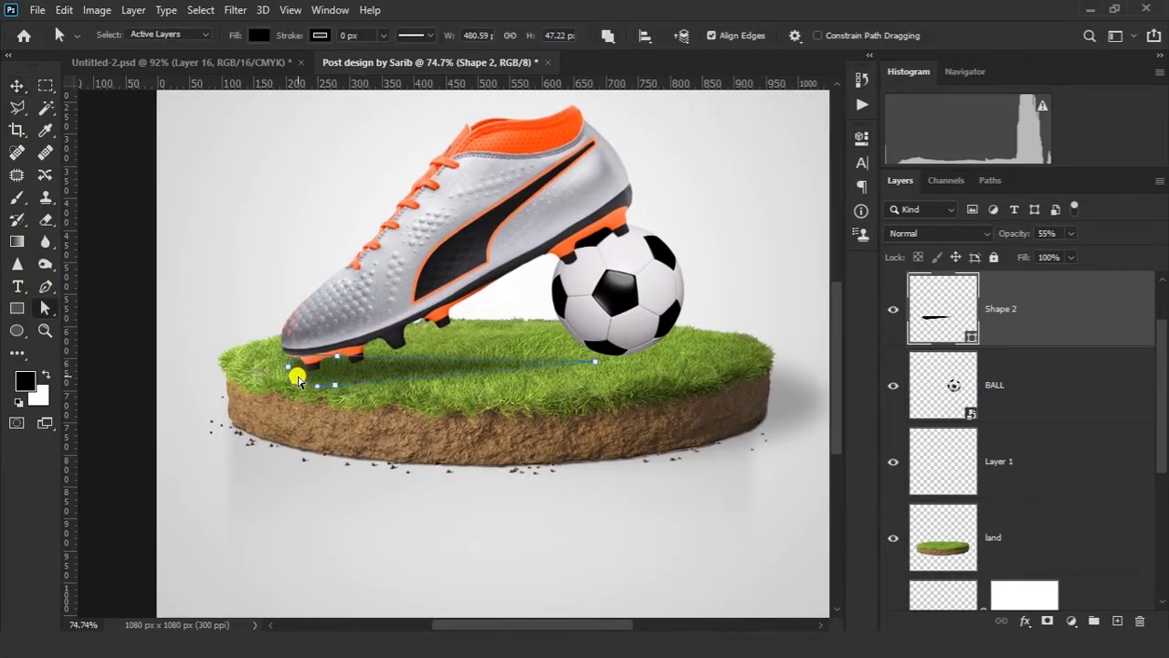
{"action": "left_click_drag", "start_coordinate": [335, 385], "coordinate": [334, 393]}
{"action": "key", "text": "v"}
Add a new layer above BALL and paint one black dab beside the ball with an 88 px Soft Round brush at 0% hardness.
{"action": "left_click_drag", "start_coordinate": [622, 313], "coordinate": [552, 332]}
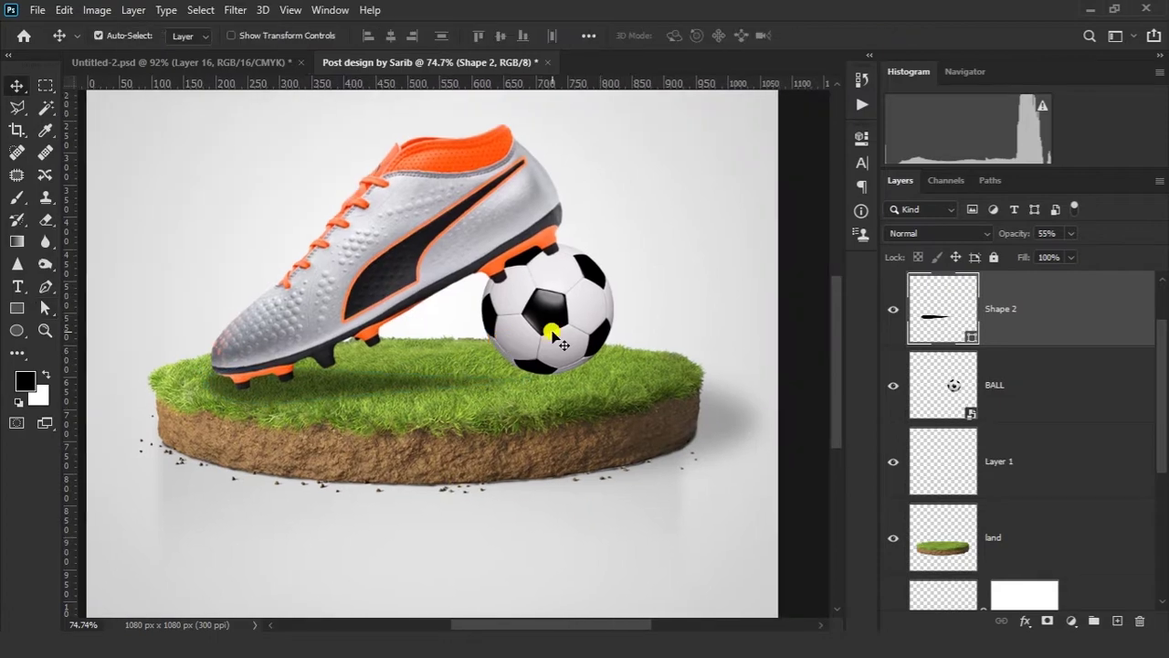
{"action": "scroll", "coordinate": [568, 351], "scroll_direction": "up", "scroll_amount": 3}
{"action": "left_click", "coordinate": [585, 328], "text": "ctrl"}
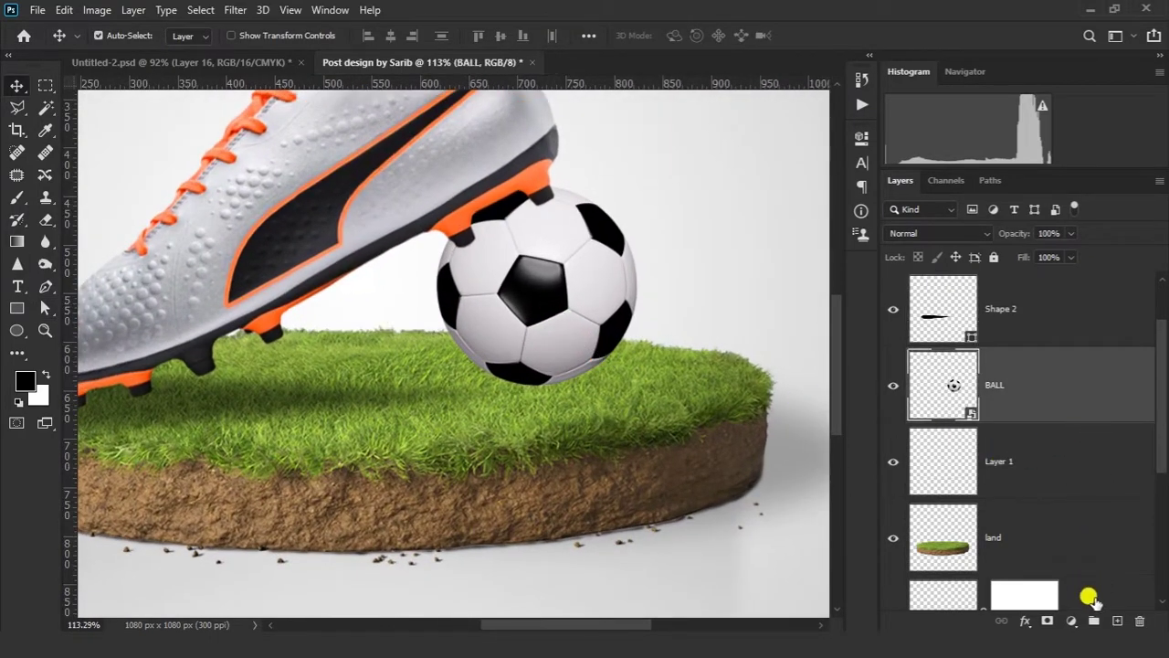
{"action": "left_click", "coordinate": [1116, 620]}
{"action": "left_click", "coordinate": [15, 195]}
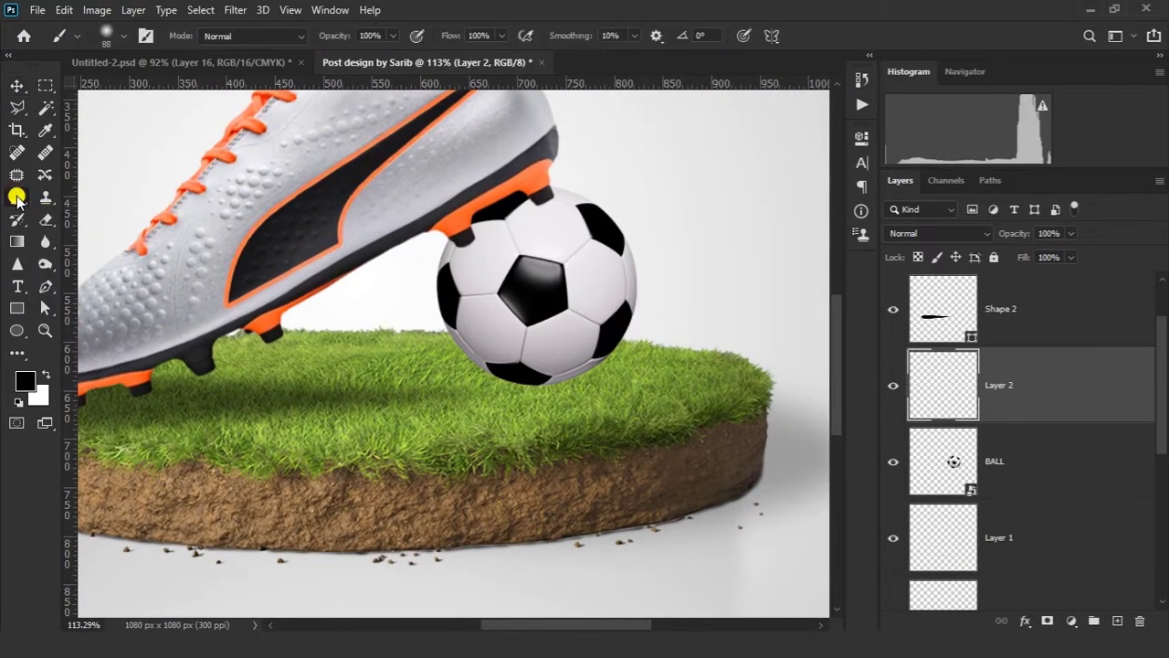
{"action": "right_click", "coordinate": [243, 234]}
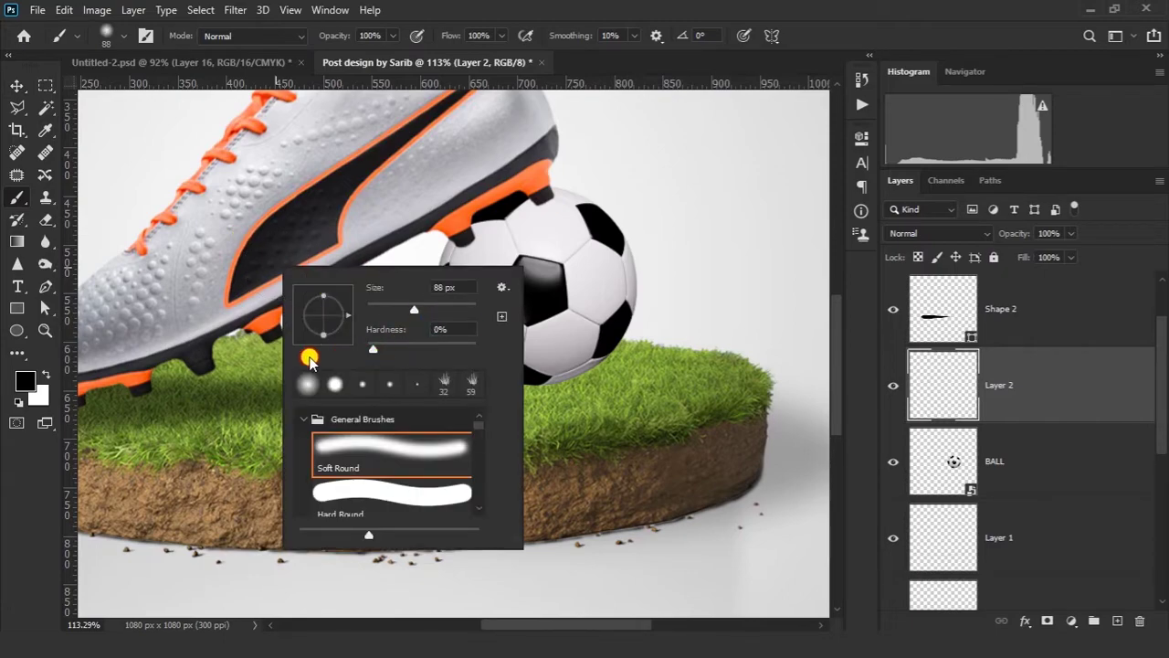
{"action": "left_click", "coordinate": [678, 302]}
Transform the black dab into a wide, flat contact shadow and position it on the grass under the ball.
{"action": "key", "text": "ctrl+t"}
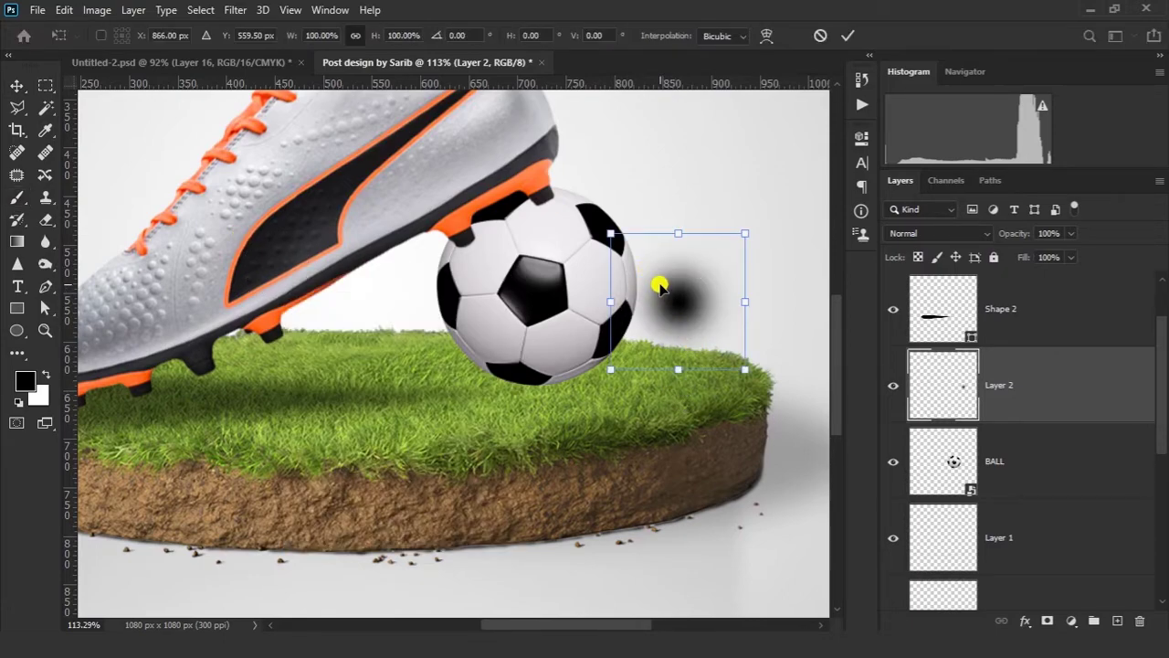
{"action": "left_click_drag", "start_coordinate": [677, 235], "coordinate": [536, 389]}
{"action": "left_click_drag", "start_coordinate": [580, 386], "coordinate": [581, 339]}
{"action": "left_click_drag", "start_coordinate": [681, 368], "coordinate": [772, 384]}
{"action": "left_click_drag", "start_coordinate": [629, 383], "coordinate": [594, 468]}
{"action": "key", "text": "Return"}
{"action": "key", "text": "v"}
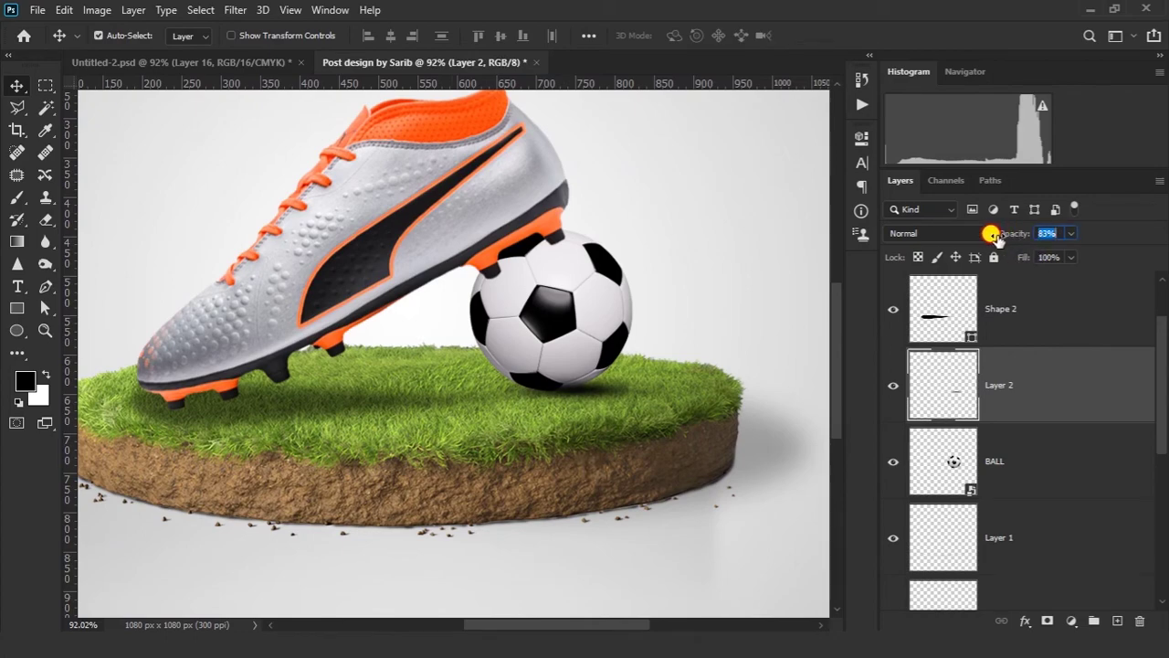
Reduce the ball's contact shadow to 83% opacity and nudge it about 7 px left and 2 px down.
{"action": "left_click_drag", "start_coordinate": [589, 420], "coordinate": [586, 419]}
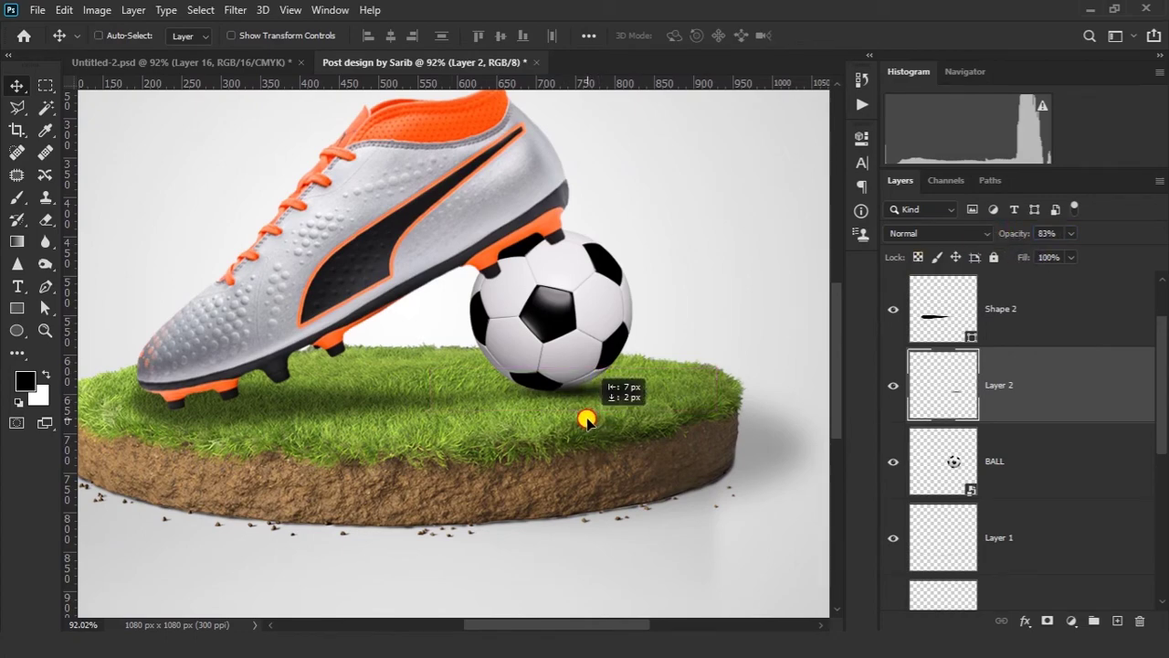
{"action": "scroll", "coordinate": [539, 420], "scroll_direction": "down", "scroll_amount": 4}
{"action": "scroll", "coordinate": [551, 337], "scroll_direction": "up", "scroll_amount": 4}
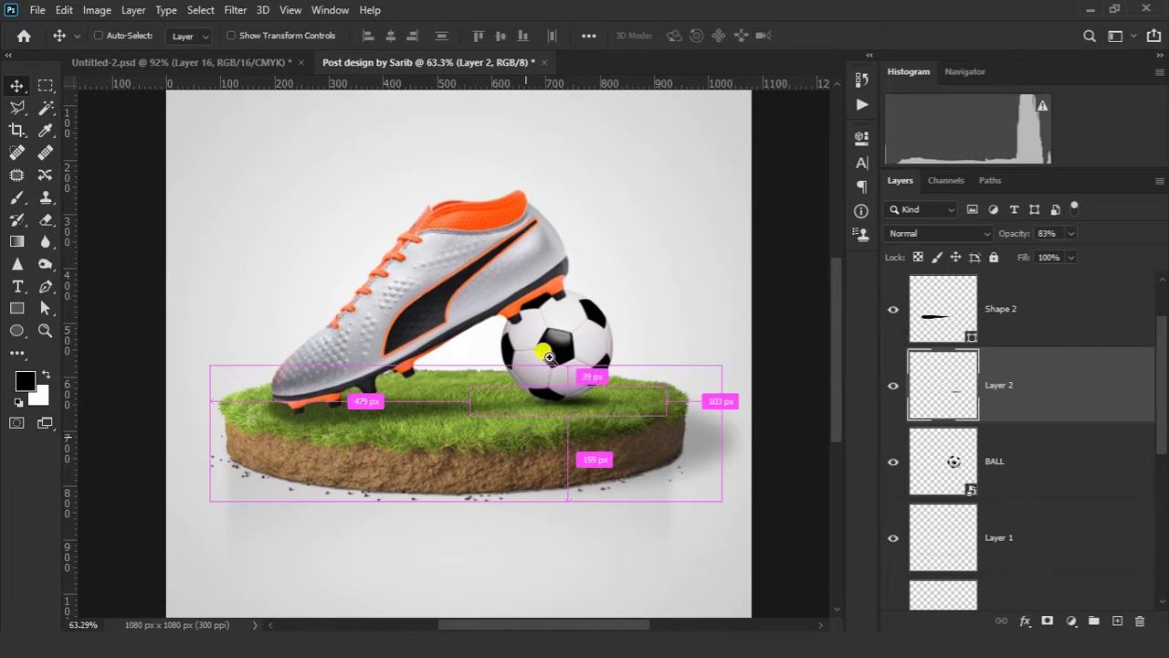
Draw a closed, curved black Pen shape about 137 x 100 px above the BALL layer, covering the ball's top beneath the shoe studs.
{"action": "scroll", "coordinate": [621, 312], "scroll_direction": "up", "scroll_amount": 3}
{"action": "left_click", "coordinate": [552, 374]}
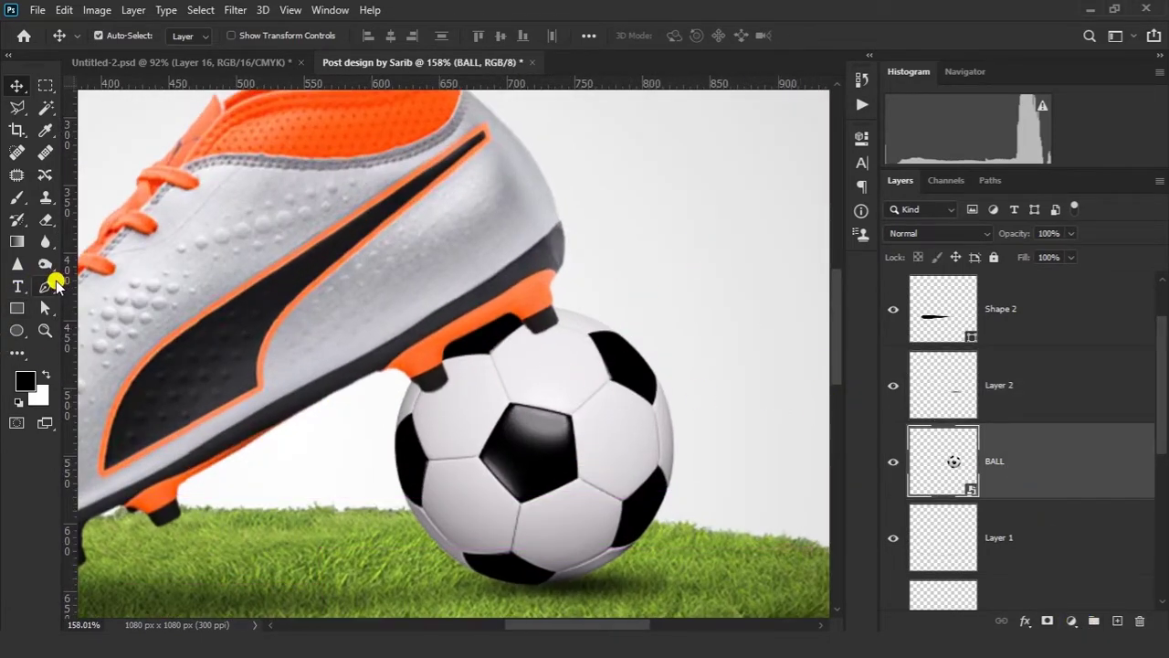
{"action": "left_click", "coordinate": [48, 285]}
{"action": "scroll", "coordinate": [459, 384], "scroll_direction": "up", "scroll_amount": 2}
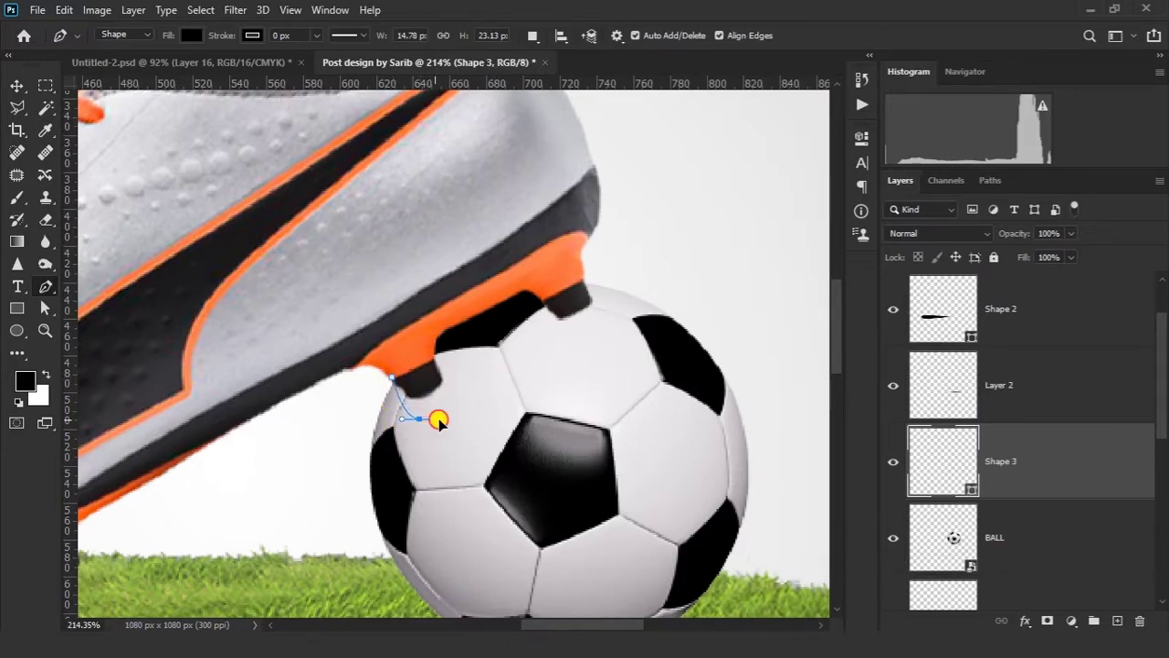
{"action": "left_click_drag", "start_coordinate": [610, 296], "coordinate": [692, 191]}
{"action": "left_click", "coordinate": [606, 259]}
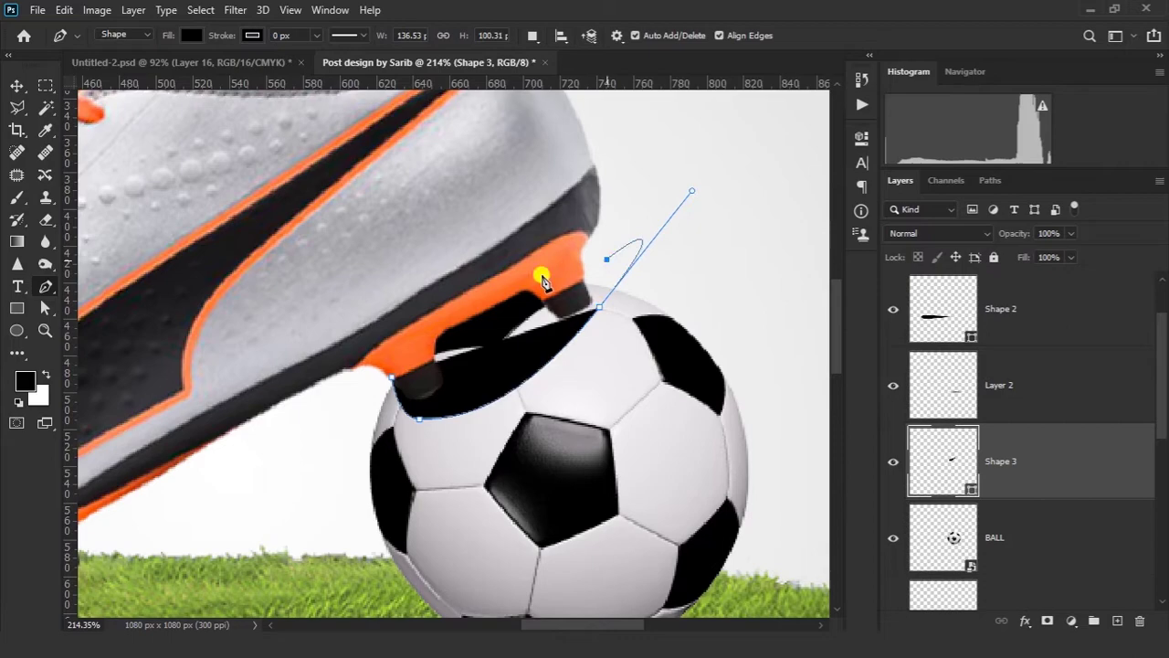
{"action": "left_click", "coordinate": [393, 377]}
Soften the stud shadow on the ball with a 3.1 px feather and lower its opacity to 57%.
{"action": "left_click", "coordinate": [862, 137]}
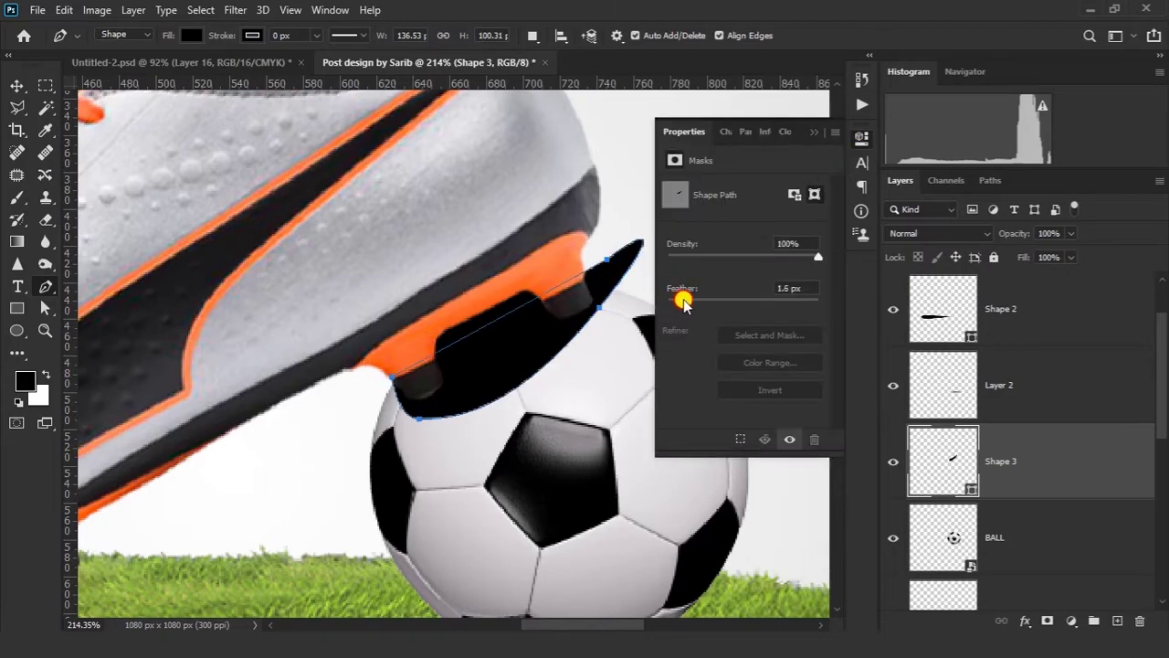
{"action": "left_click_drag", "start_coordinate": [684, 300], "coordinate": [693, 304]}
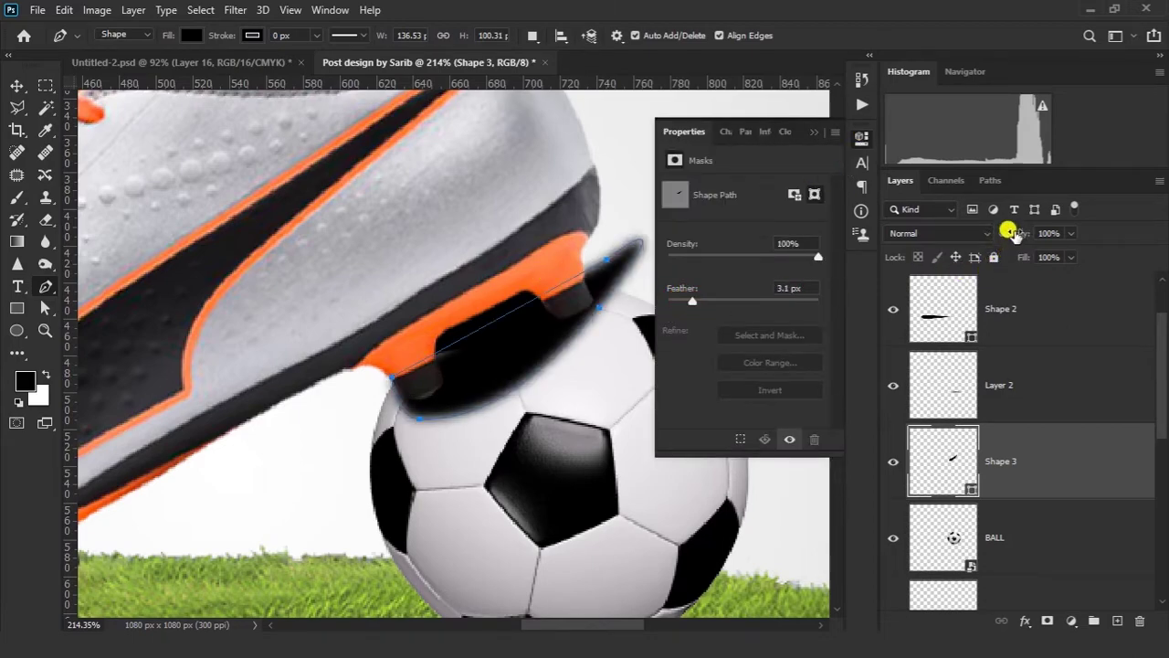
{"action": "left_click_drag", "start_coordinate": [991, 235], "coordinate": [976, 235]}
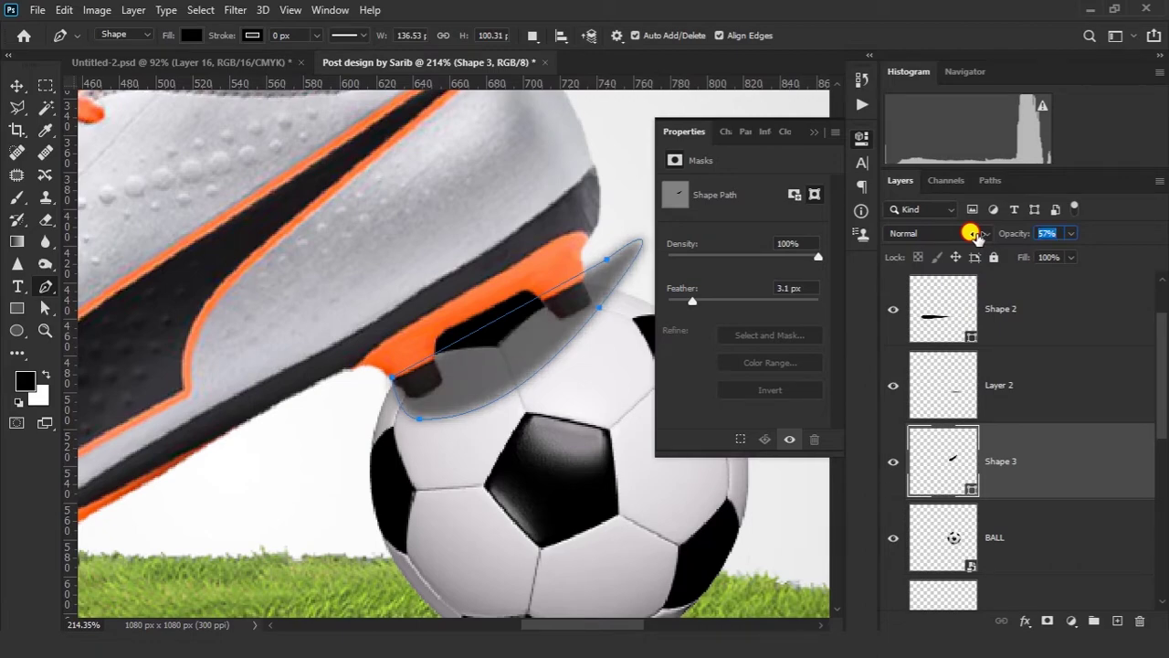
{"action": "left_click", "coordinate": [818, 132]}
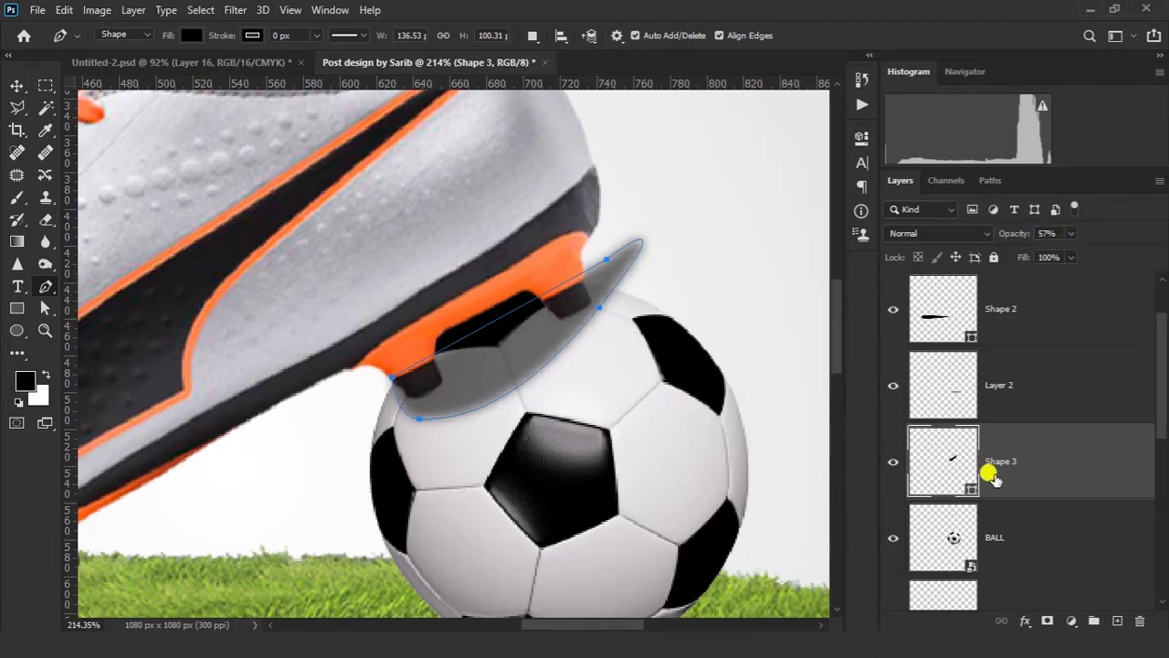
Clip the Shape 3 shadow to the BALL layer with a clipping mask.
{"action": "left_click", "coordinate": [886, 537]}
{"action": "left_click", "coordinate": [959, 534]}
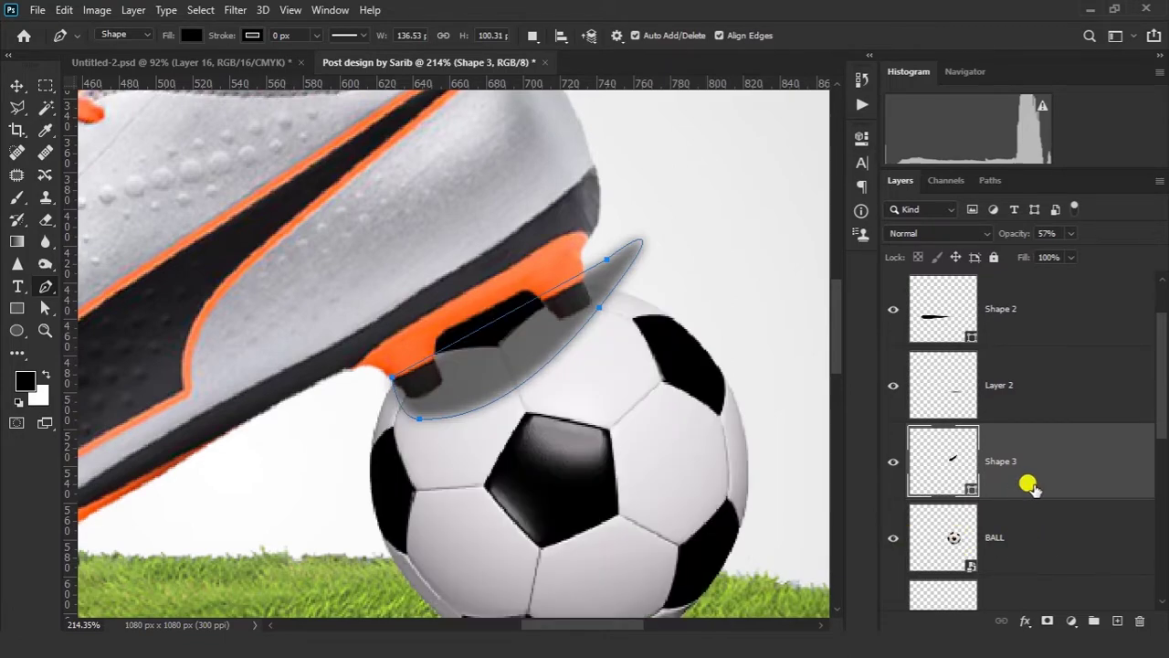
{"action": "right_click", "coordinate": [1041, 466]}
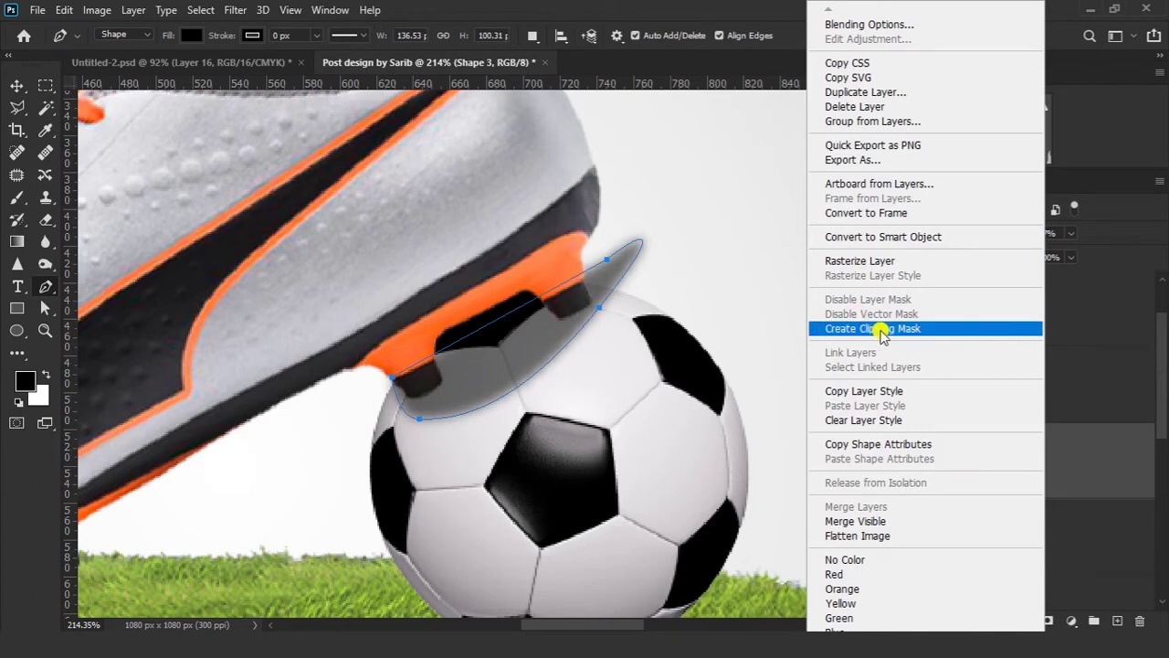
{"action": "left_click", "coordinate": [867, 329]}
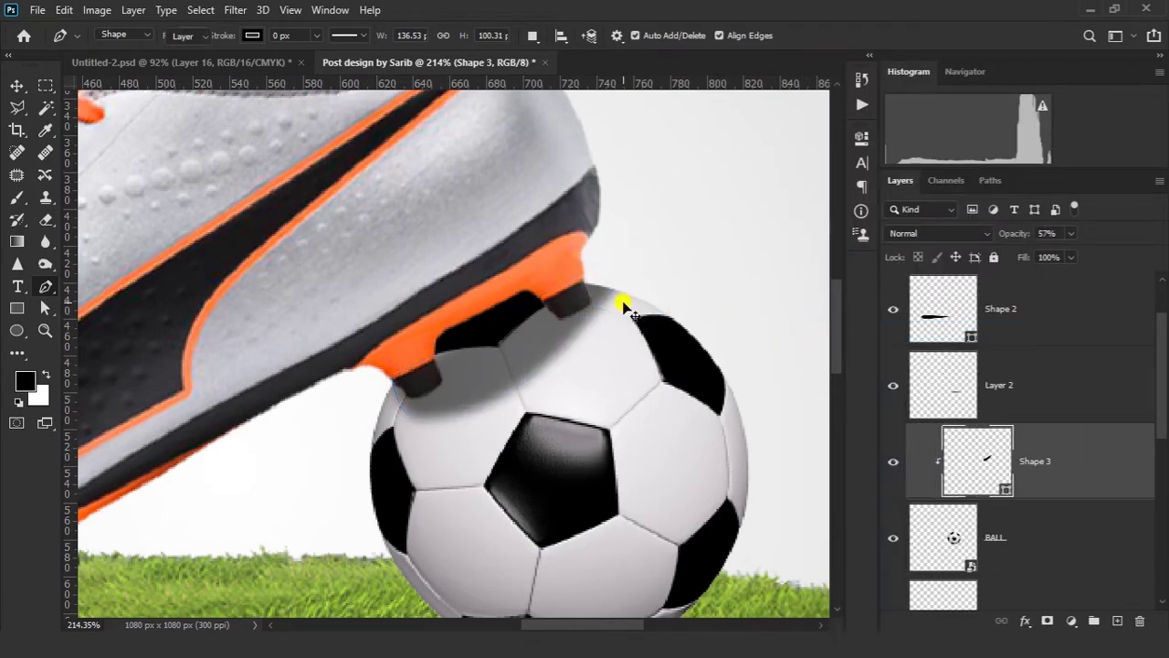
Lower the clipped Shape 3 shadow's opacity to 37%.
{"action": "key", "text": "v"}
{"action": "key", "text": "ctrl"}
{"action": "left_click_drag", "start_coordinate": [538, 422], "coordinate": [523, 433]}
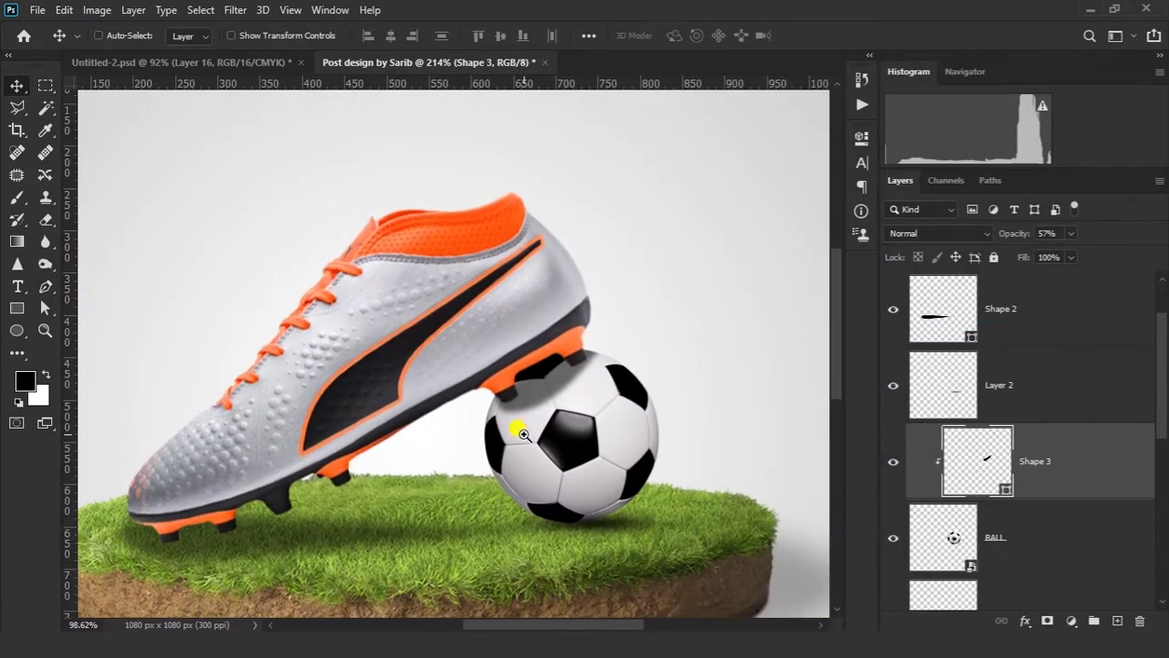
{"action": "left_click_drag", "start_coordinate": [999, 236], "coordinate": [995, 234]}
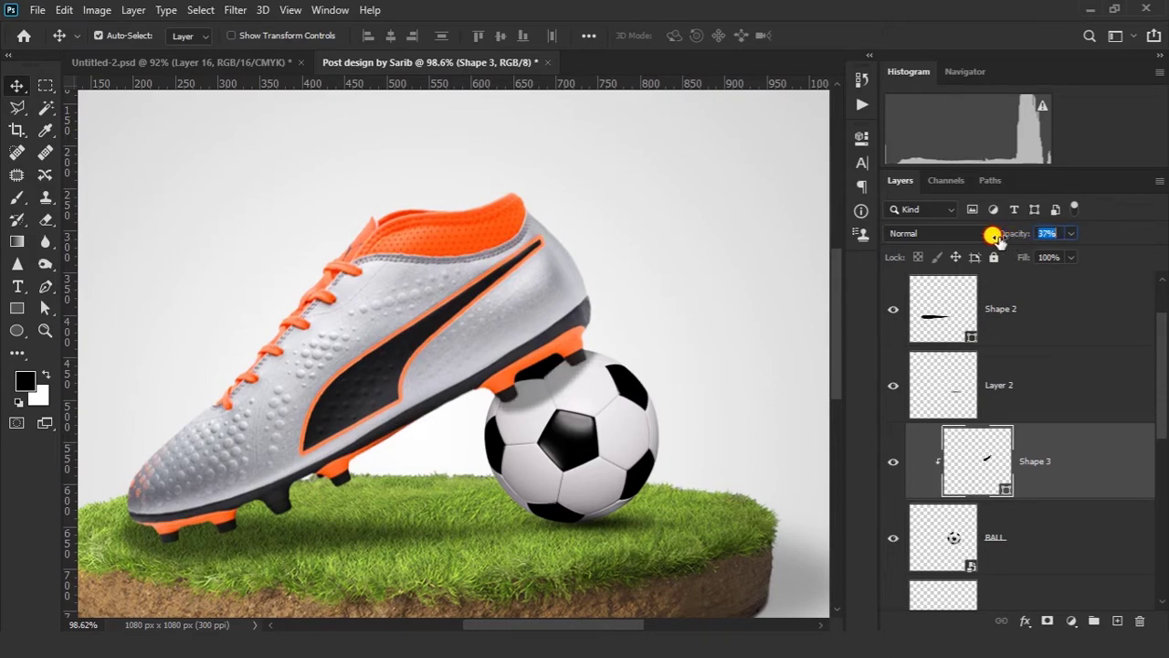
{"action": "left_click_drag", "start_coordinate": [566, 420], "coordinate": [653, 427]}
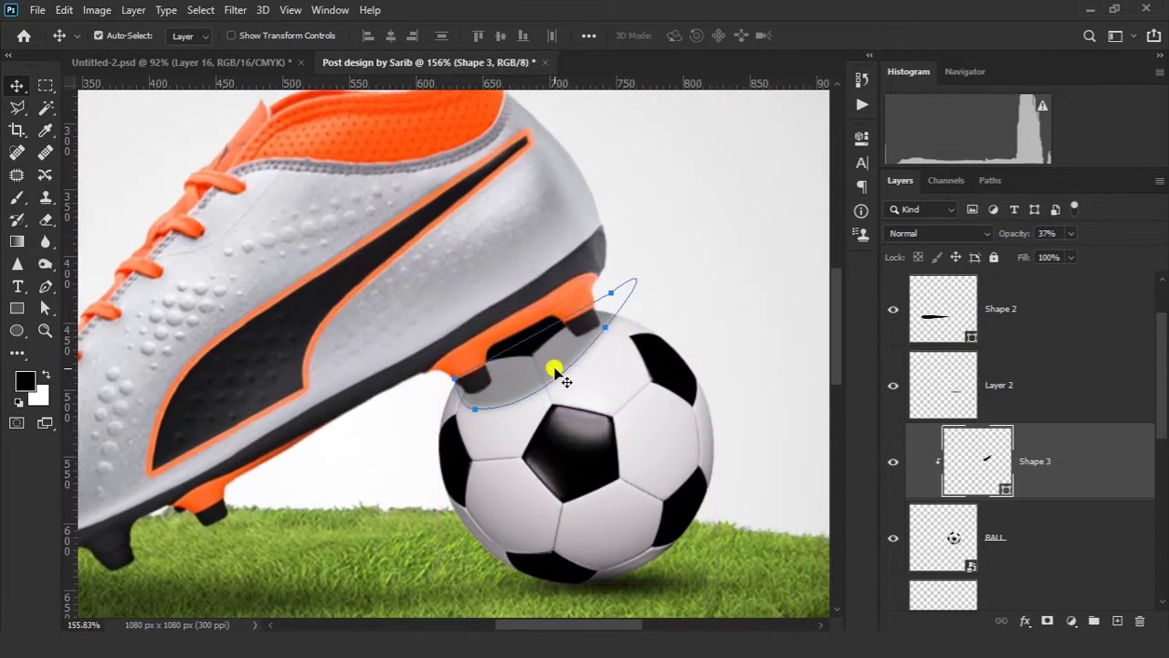
Reshape the lower curve of the Shape 3 shadow path on the ball beneath the shoe studs.
{"action": "key", "text": "a"}
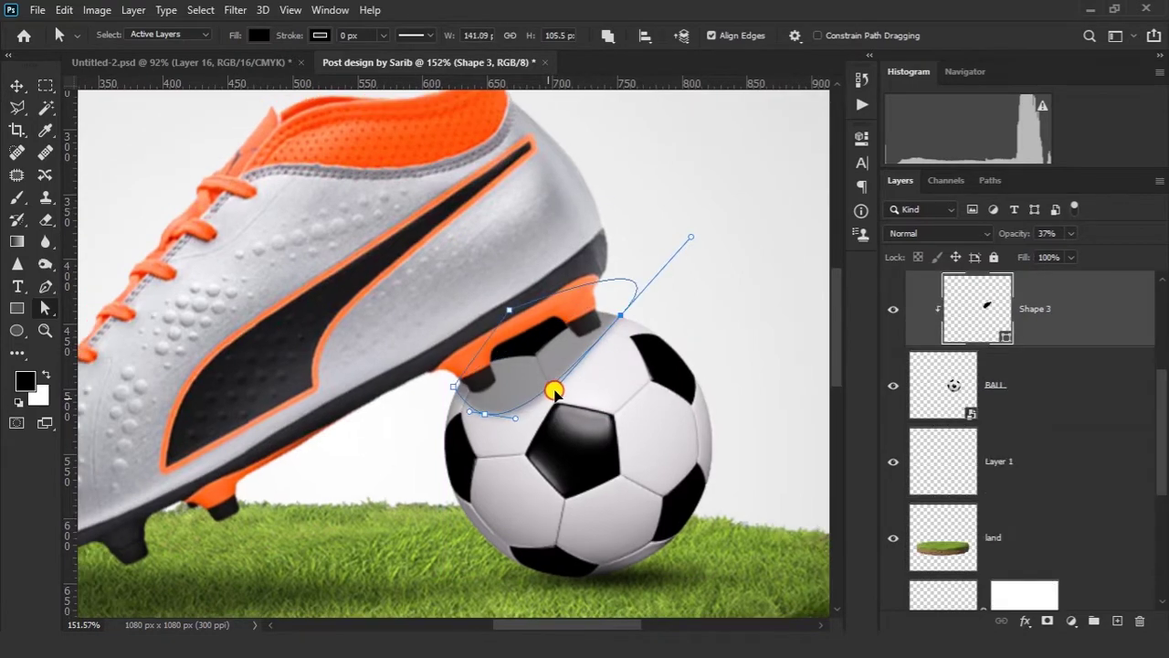
{"action": "left_click_drag", "start_coordinate": [554, 393], "coordinate": [558, 382]}
{"action": "left_click", "coordinate": [736, 297]}
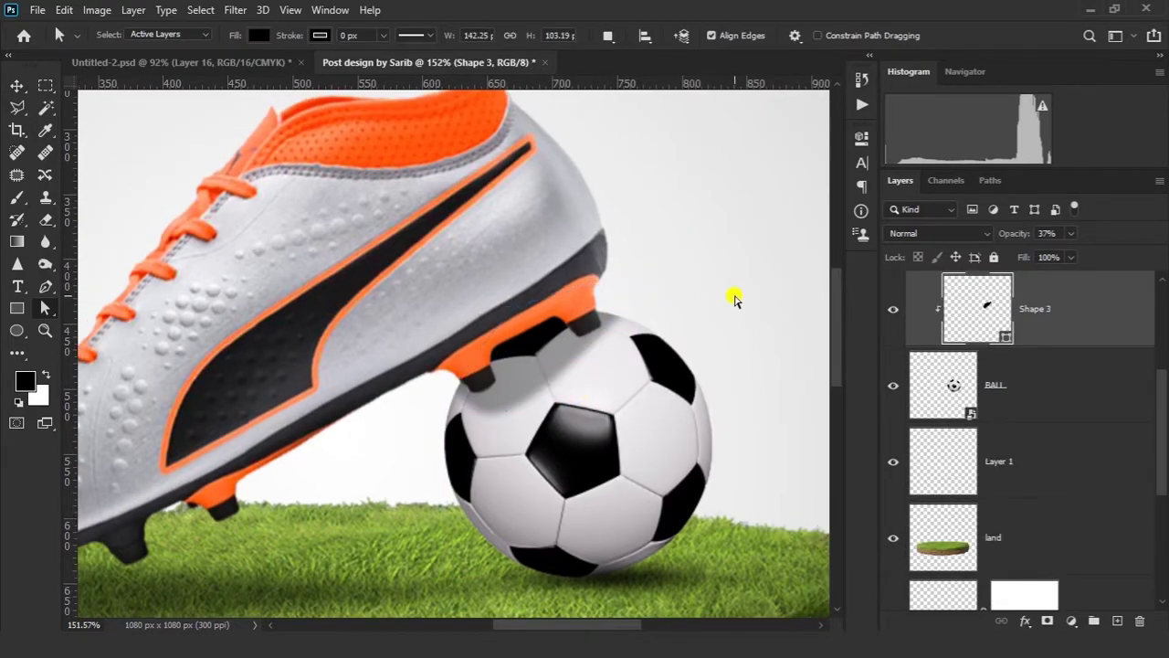
{"action": "key", "text": "v"}
Add a Brightness/Contrast adjustment clipped to the BALL layer and darken the ball.
{"action": "left_click", "coordinate": [610, 393]}
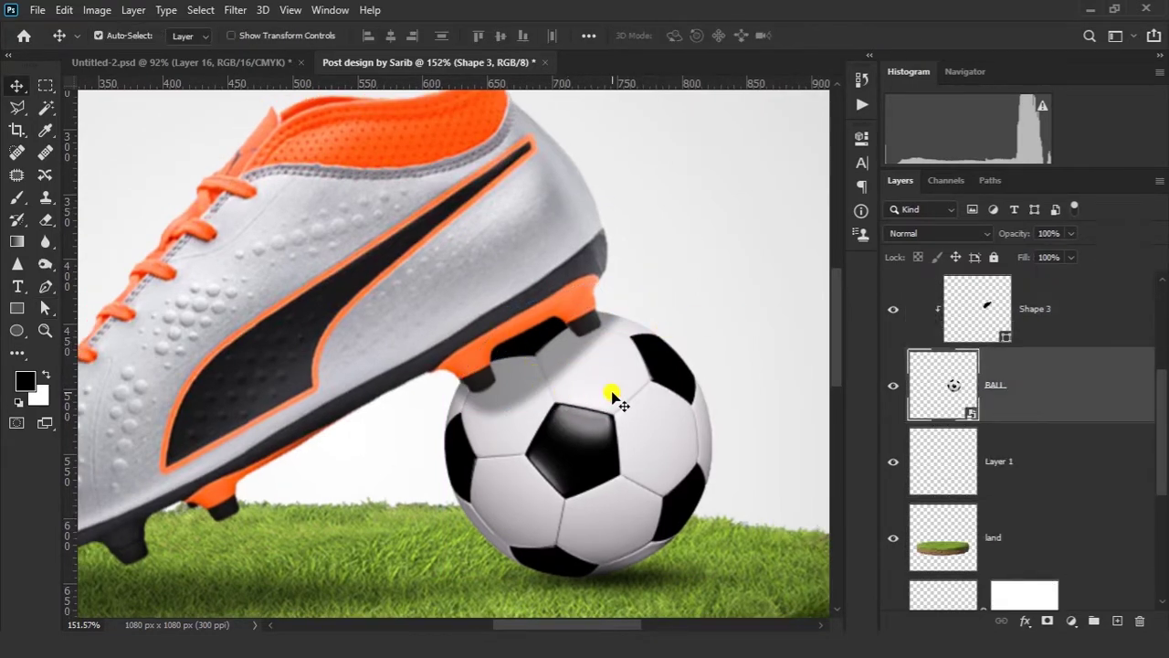
{"action": "left_click", "coordinate": [893, 385]}
{"action": "left_click", "coordinate": [894, 386]}
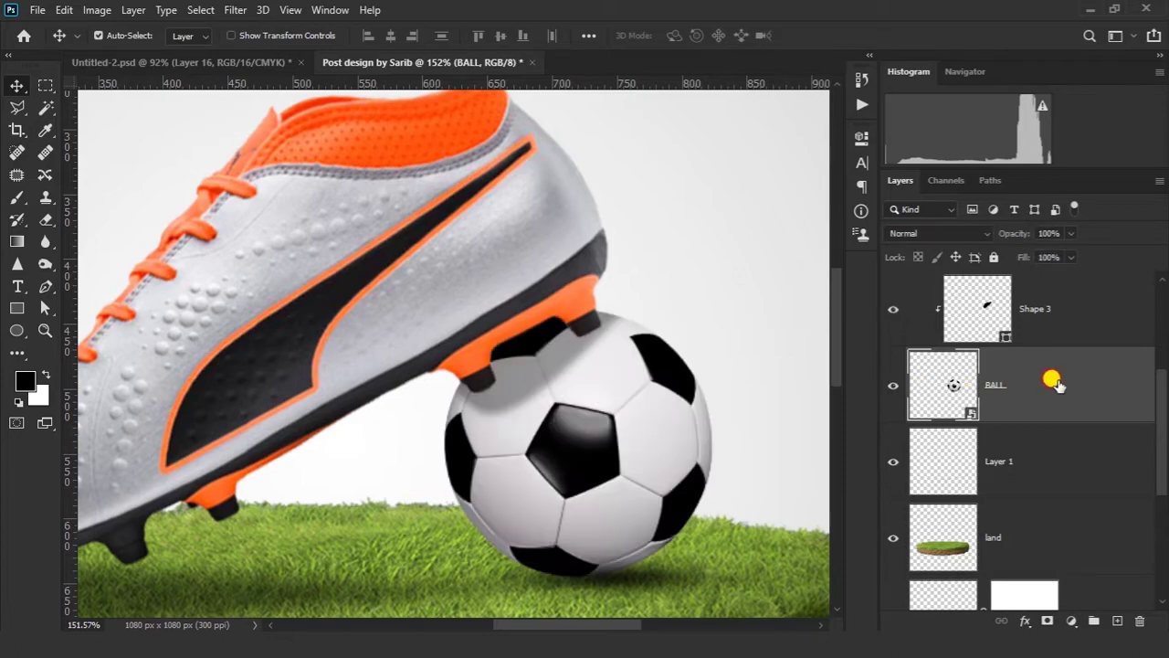
{"action": "left_click", "coordinate": [1071, 620]}
{"action": "left_click", "coordinate": [1054, 374]}
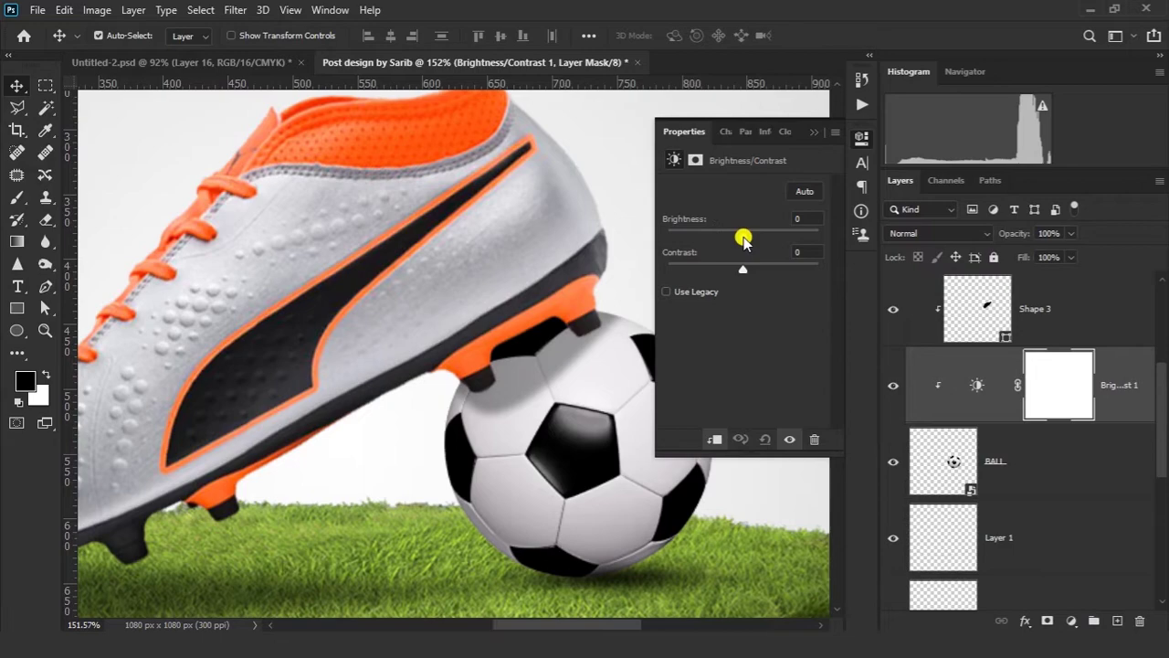
{"action": "left_click_drag", "start_coordinate": [744, 242], "coordinate": [777, 269]}
Lower the Shape 3 stud shadow's opacity to 27%.
{"action": "scroll", "coordinate": [507, 392], "scroll_direction": "down", "scroll_amount": 5}
{"action": "left_click_drag", "start_coordinate": [504, 390], "coordinate": [621, 376]}
{"action": "left_click", "coordinate": [539, 372], "text": "ctrl"}
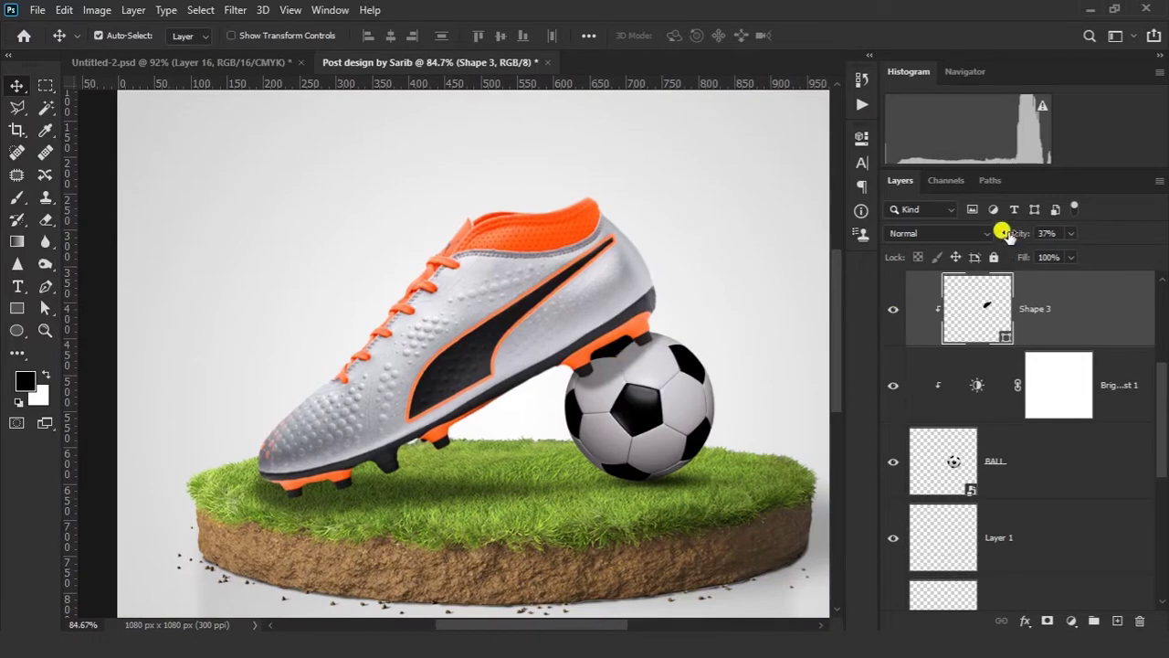
{"action": "left_click_drag", "start_coordinate": [1003, 233], "coordinate": [999, 234]}
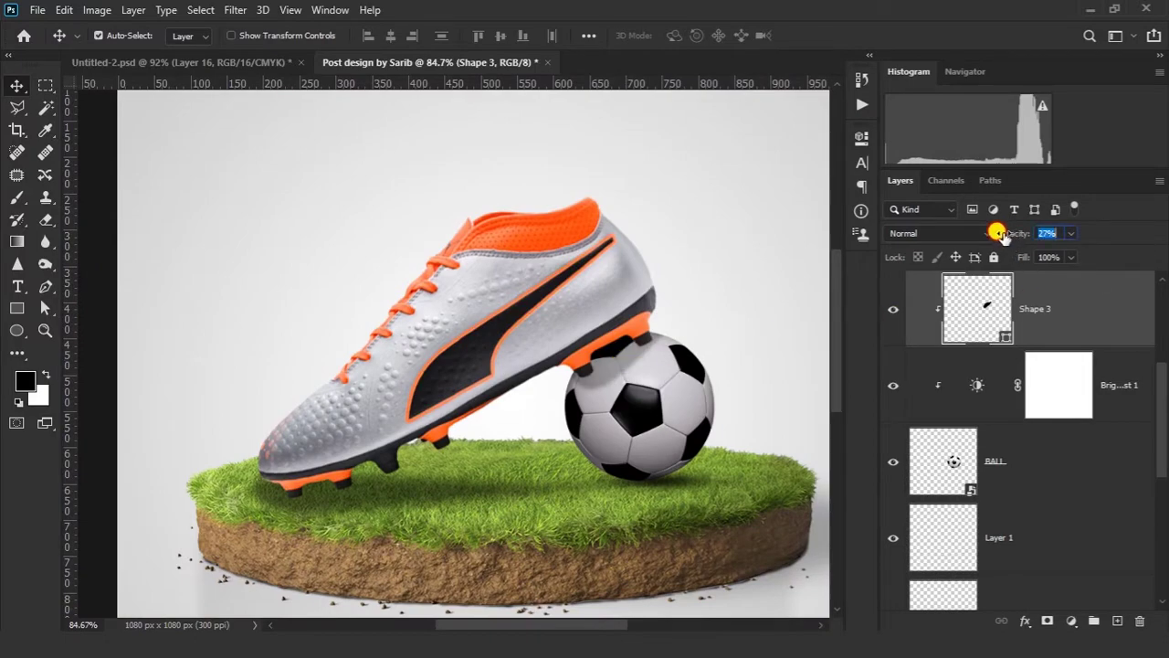
Add a Brightness/Contrast adjustment clipped to the shoe png layer and darken the shoe slightly.
{"action": "left_click", "coordinate": [505, 310]}
{"action": "left_click", "coordinate": [888, 308]}
{"action": "left_click", "coordinate": [890, 309]}
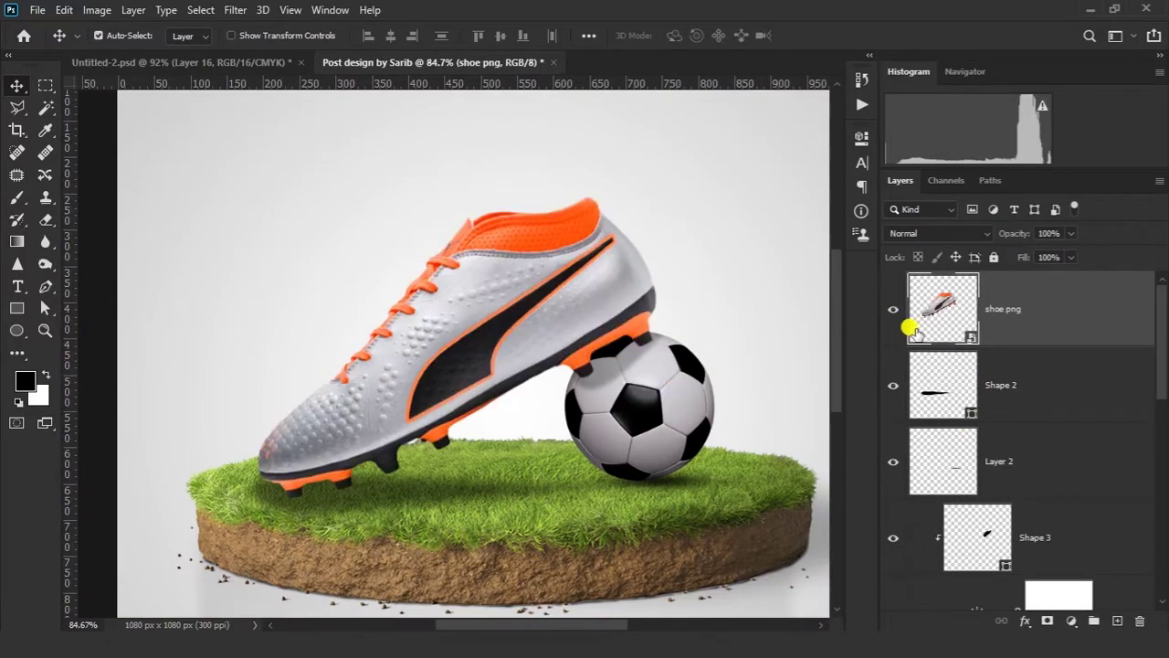
{"action": "left_click", "coordinate": [1068, 620]}
{"action": "left_click", "coordinate": [1067, 368]}
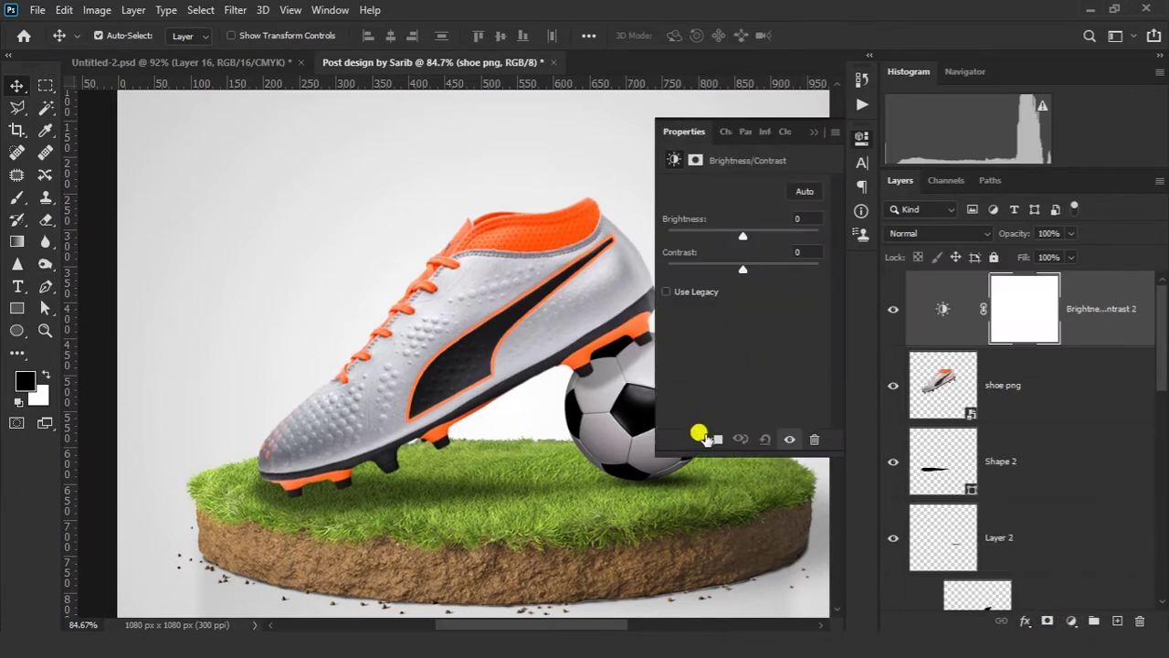
{"action": "left_click", "coordinate": [714, 439]}
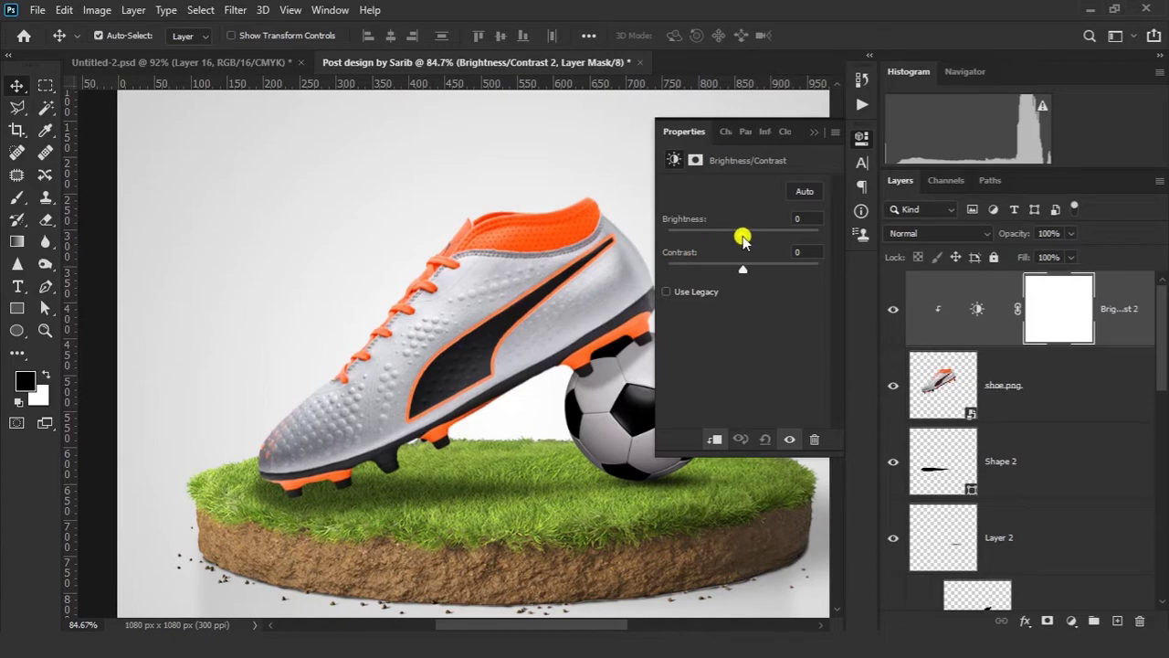
{"action": "left_click_drag", "start_coordinate": [743, 236], "coordinate": [743, 223]}
{"action": "left_click", "coordinate": [809, 134]}
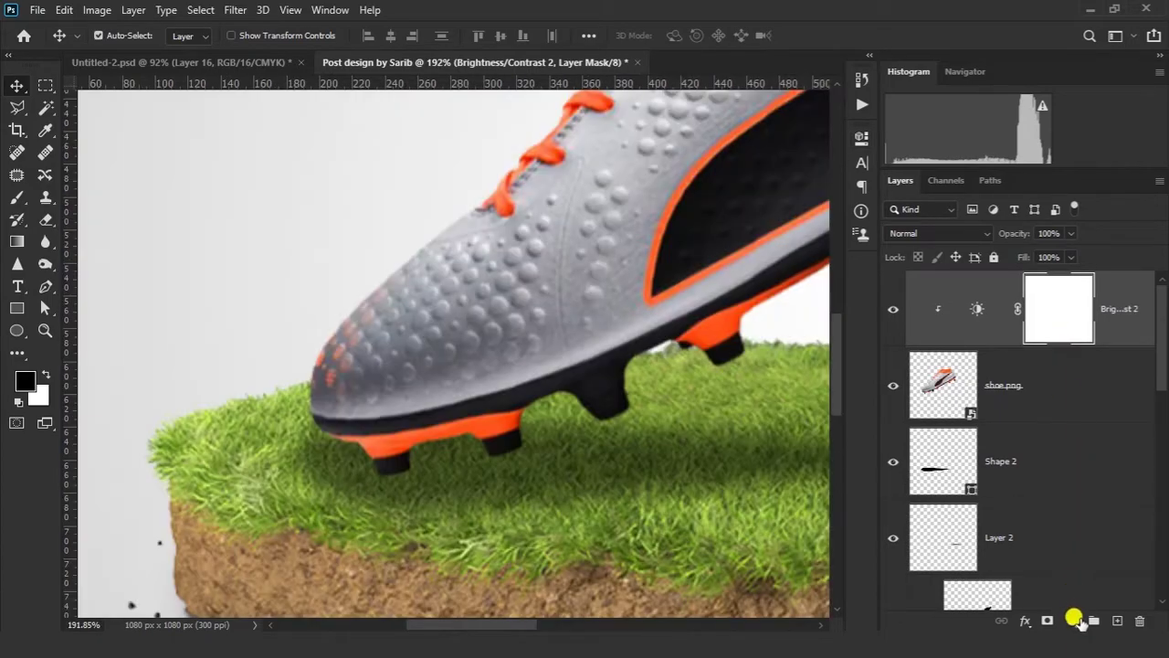
Create a new layer above the shoe's adjustment, load the shoe png pixels as a selection, and make the new layer active.
{"action": "left_click", "coordinate": [1072, 621]}
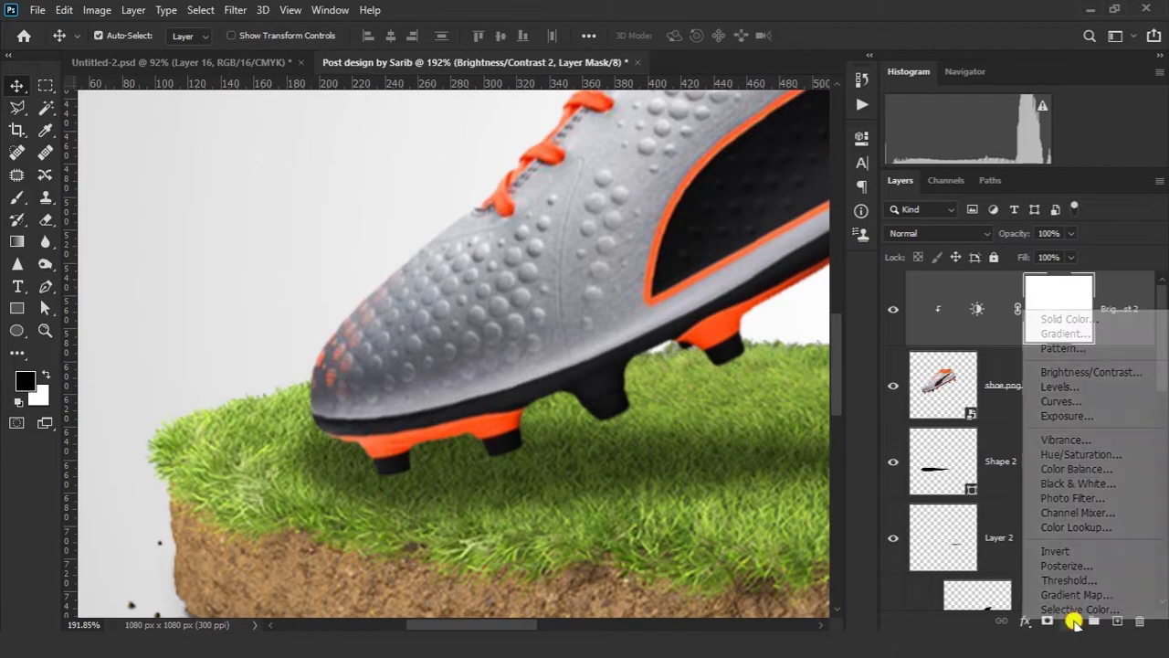
{"action": "left_click", "coordinate": [1072, 621]}
{"action": "left_click", "coordinate": [1116, 620]}
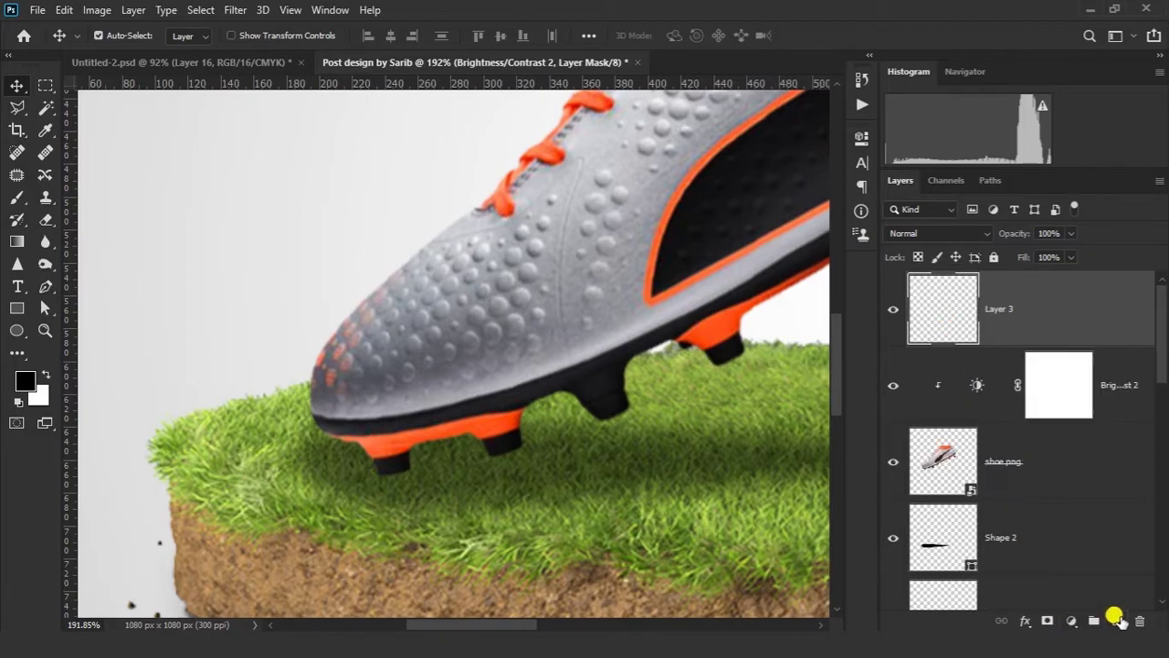
{"action": "left_click", "coordinate": [988, 468]}
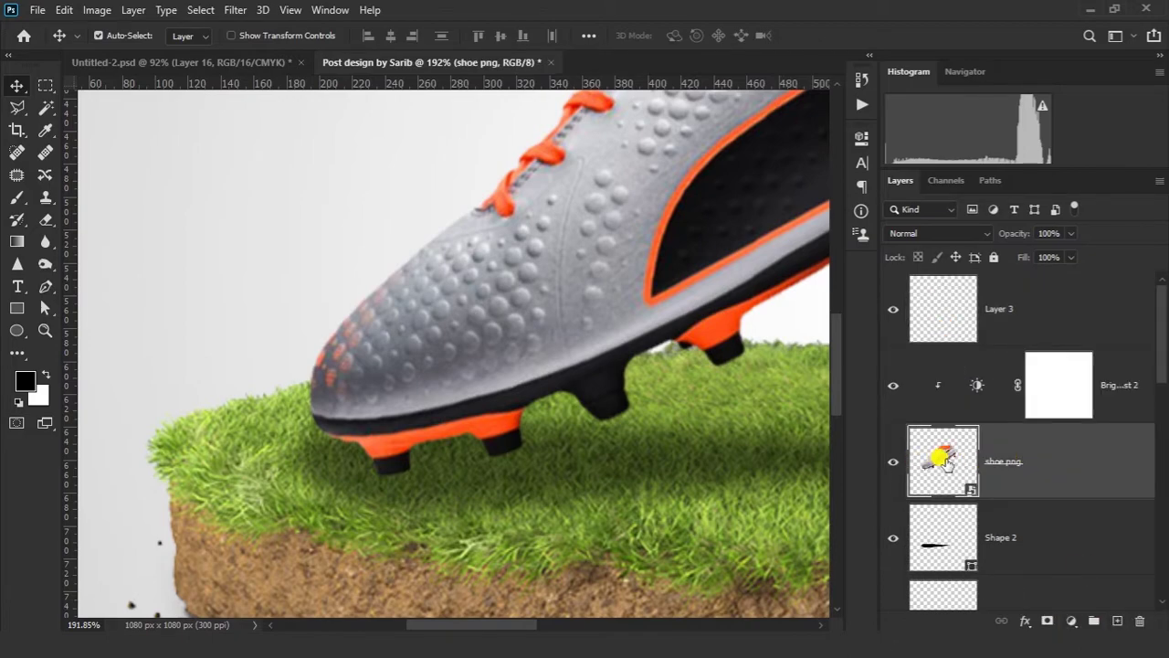
{"action": "right_click", "coordinate": [947, 463]}
{"action": "left_click", "coordinate": [993, 164]}
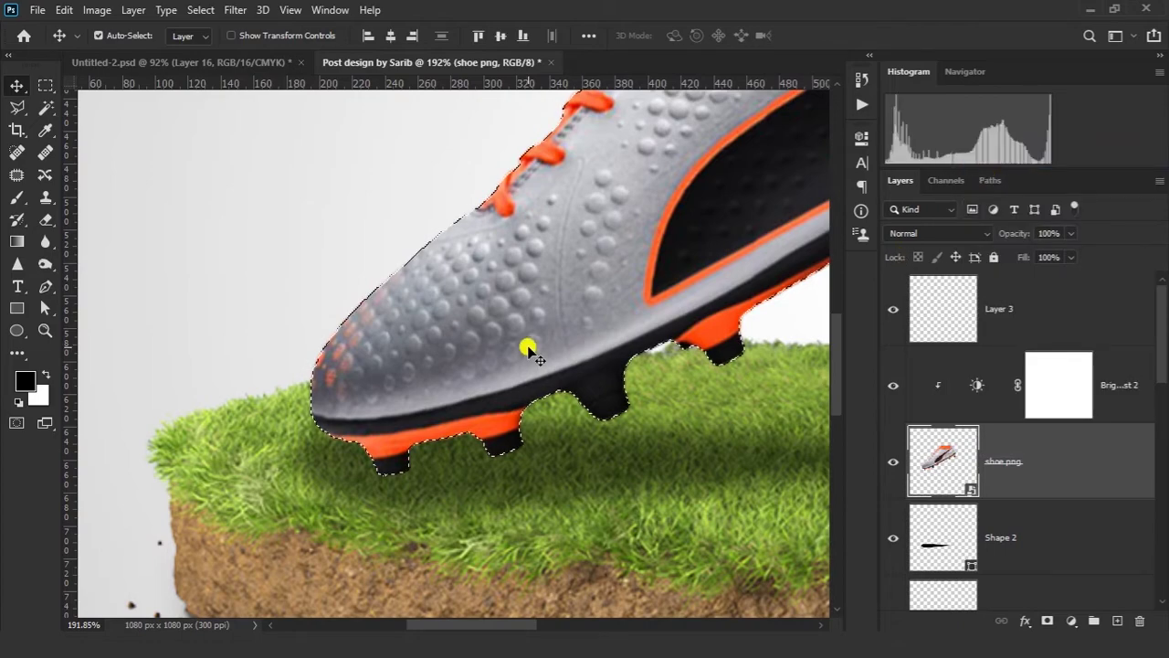
{"action": "left_click", "coordinate": [360, 468], "text": "ctrl"}
{"action": "scroll", "coordinate": [361, 470], "scroll_direction": "up", "scroll_amount": 3}
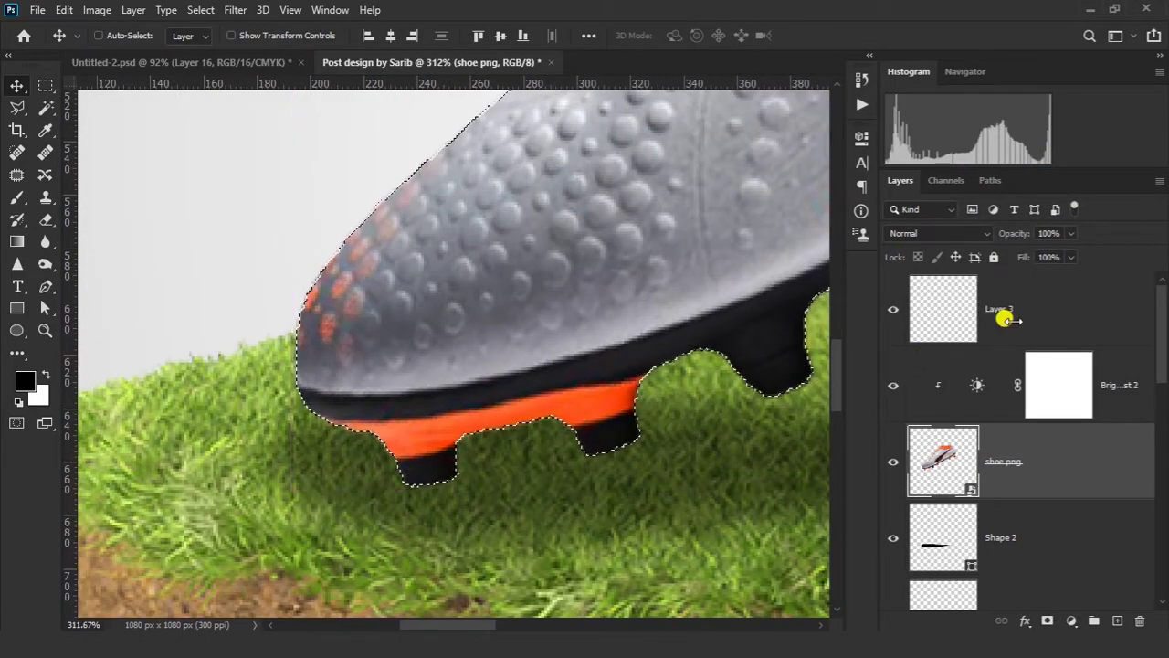
{"action": "left_click", "coordinate": [1004, 309]}
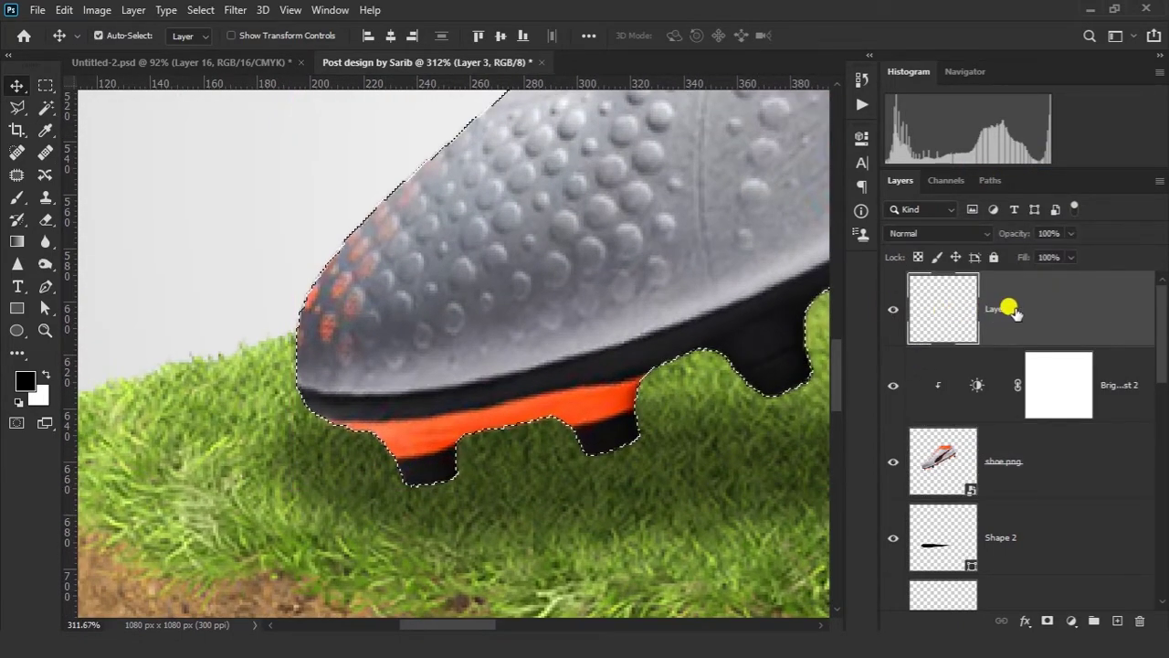
Set up a black Soft Round brush with a 38 px diameter and 0% hardness for shading the toe studs.
{"action": "left_click", "coordinate": [20, 203]}
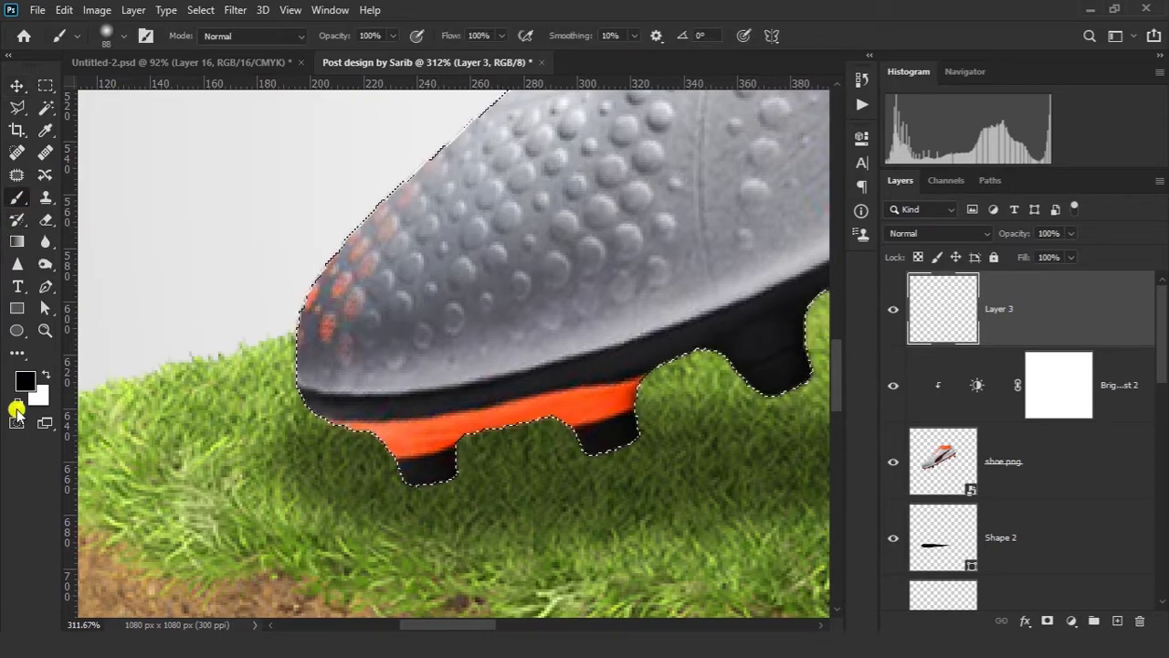
{"action": "right_click", "coordinate": [420, 379]}
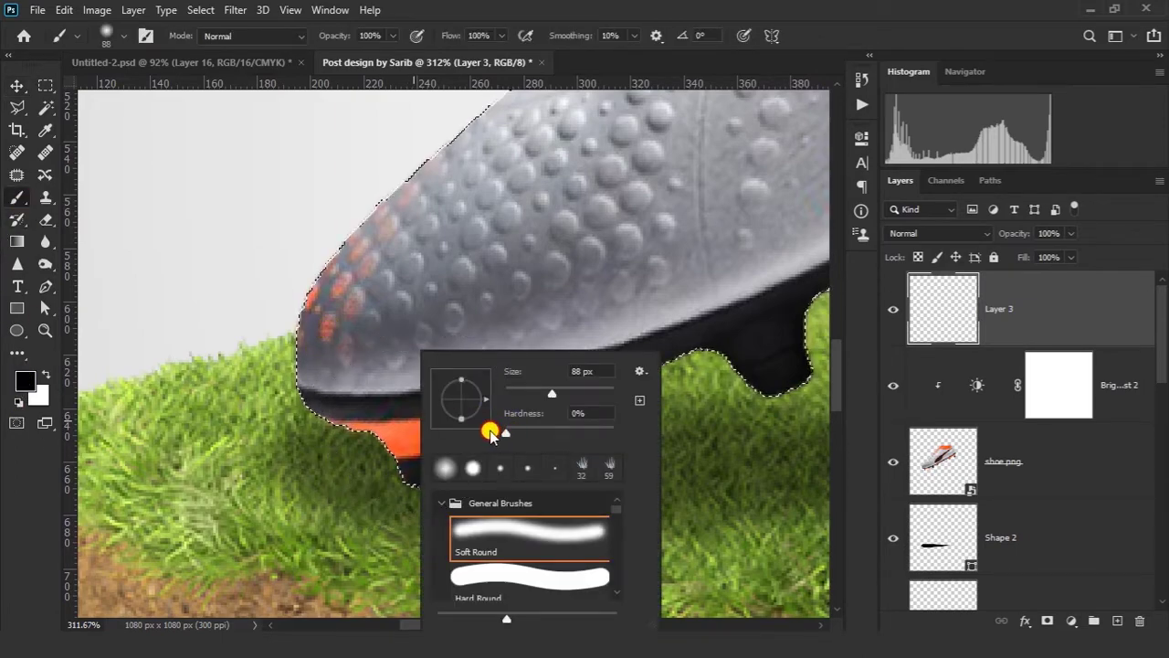
{"action": "left_click_drag", "start_coordinate": [479, 440], "coordinate": [468, 439]}
{"action": "left_click_drag", "start_coordinate": [550, 394], "coordinate": [537, 396]}
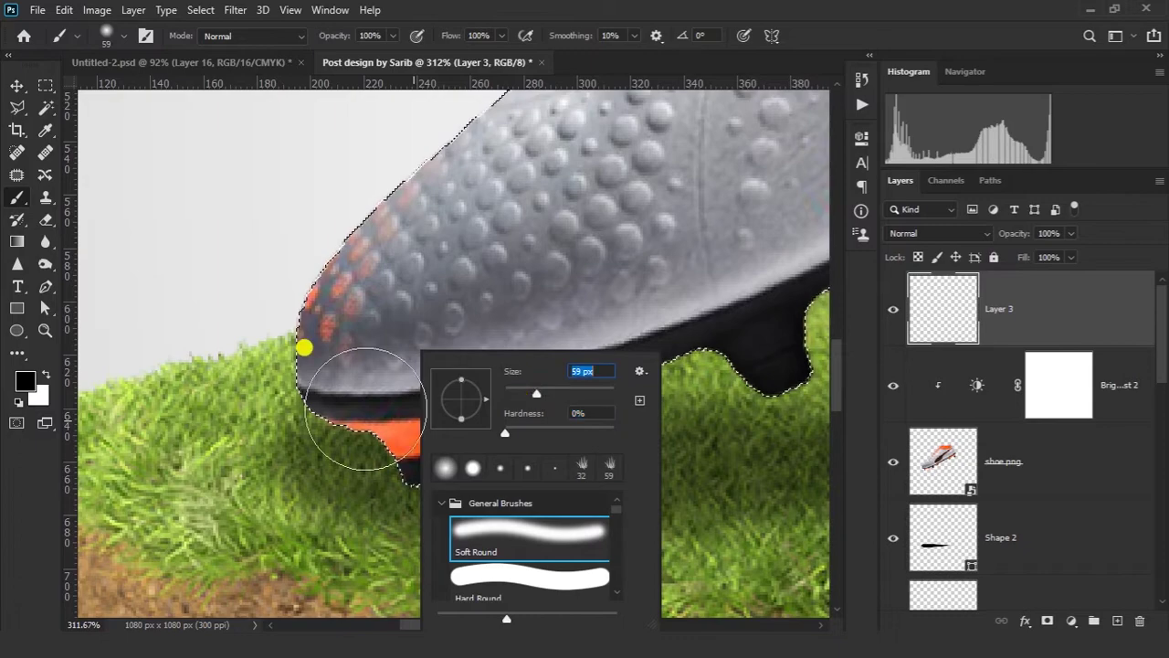
{"action": "key", "text": "ctrl+space"}
{"action": "left_click_drag", "start_coordinate": [309, 420], "coordinate": [351, 449]}
{"action": "left_click_drag", "start_coordinate": [215, 403], "coordinate": [180, 407]}
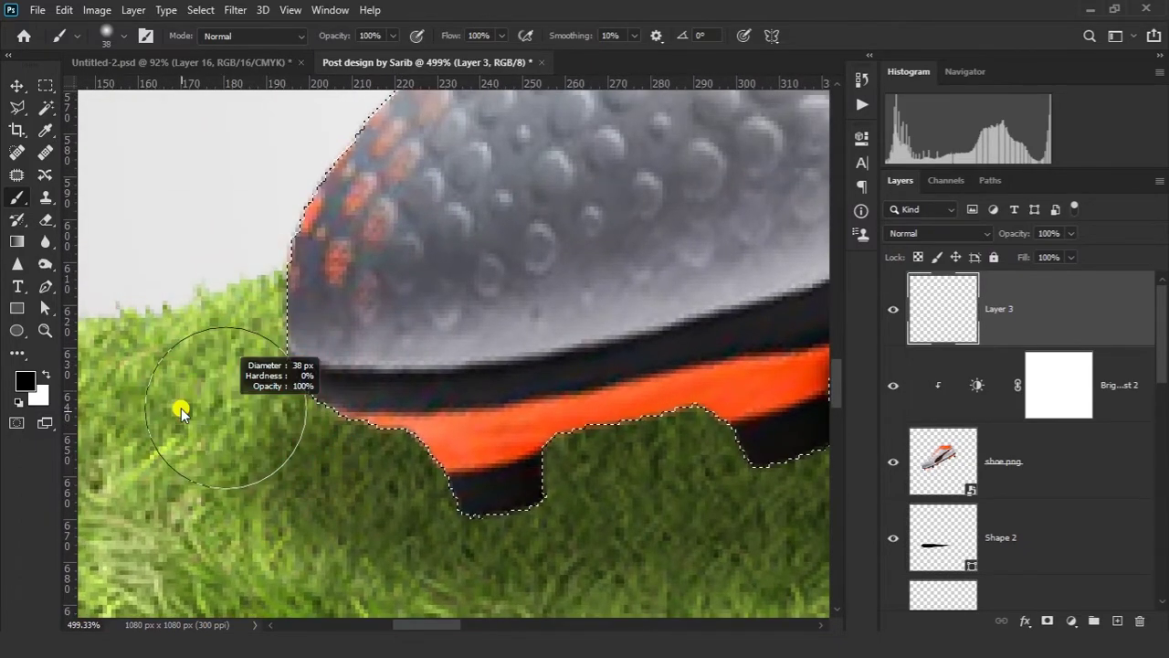
Paint soft black shading along the toe studs on Layer 3 at 27% brush opacity, reducing the brush to 28 px, and deselect.
{"action": "mouse_move", "coordinate": [346, 487]}
{"action": "left_mouse_down"}
{"action": "mouse_move", "coordinate": [579, 515]}
{"action": "mouse_move", "coordinate": [655, 498]}
{"action": "left_mouse_up"}
{"action": "key", "text": "space"}
{"action": "left_click_drag", "start_coordinate": [785, 430], "coordinate": [585, 433]}
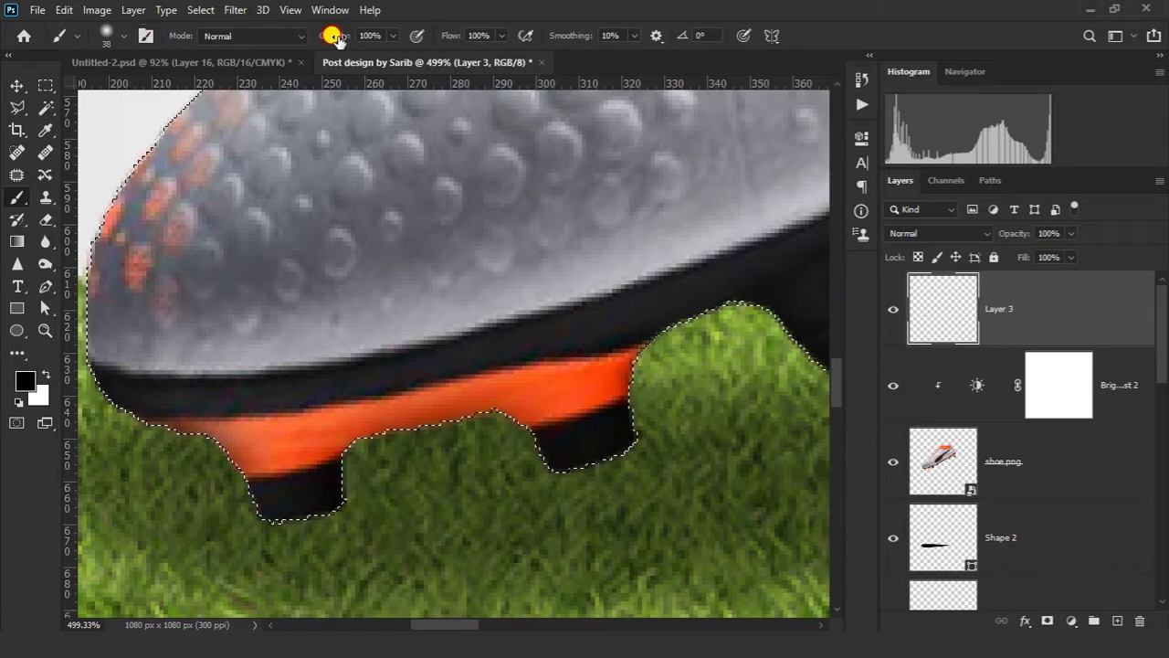
{"action": "mouse_move", "coordinate": [185, 427]}
{"action": "left_mouse_down"}
{"action": "mouse_move", "coordinate": [452, 496]}
{"action": "mouse_move", "coordinate": [555, 450]}
{"action": "left_mouse_up"}
{"action": "key", "text": "space"}
{"action": "left_click_drag", "start_coordinate": [329, 471], "coordinate": [512, 438]}
{"action": "key", "text": "bracketleft"}
{"action": "mouse_move", "coordinate": [313, 356]}
{"action": "left_mouse_down"}
{"action": "mouse_move", "coordinate": [405, 326]}
{"action": "mouse_move", "coordinate": [350, 347]}
{"action": "left_mouse_up"}
{"action": "scroll", "coordinate": [351, 350], "scroll_direction": "down", "scroll_amount": 2}
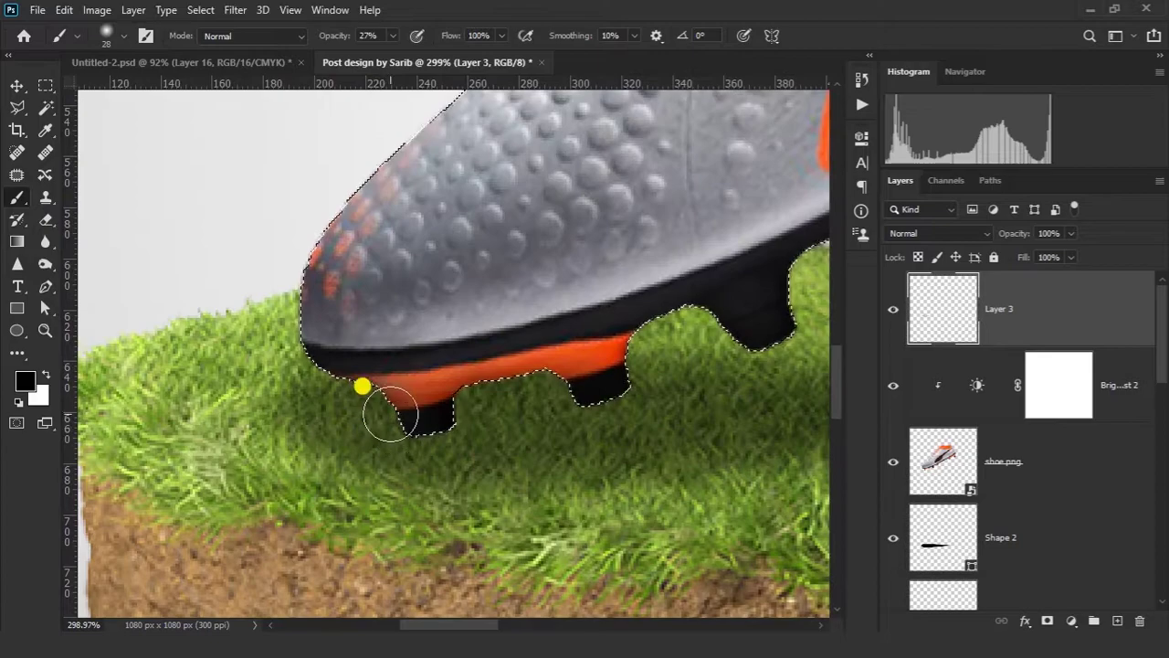
{"action": "key", "text": "ctrl+d"}
Load the shoe png pixels as a selection again and make Layer 3 active for shading the heel studs.
{"action": "scroll", "coordinate": [584, 384], "scroll_direction": "down", "scroll_amount": 5}
{"action": "key", "text": "space"}
{"action": "left_click_drag", "start_coordinate": [653, 370], "coordinate": [431, 429]}
{"action": "scroll", "coordinate": [425, 424], "scroll_direction": "down", "scroll_amount": 3}
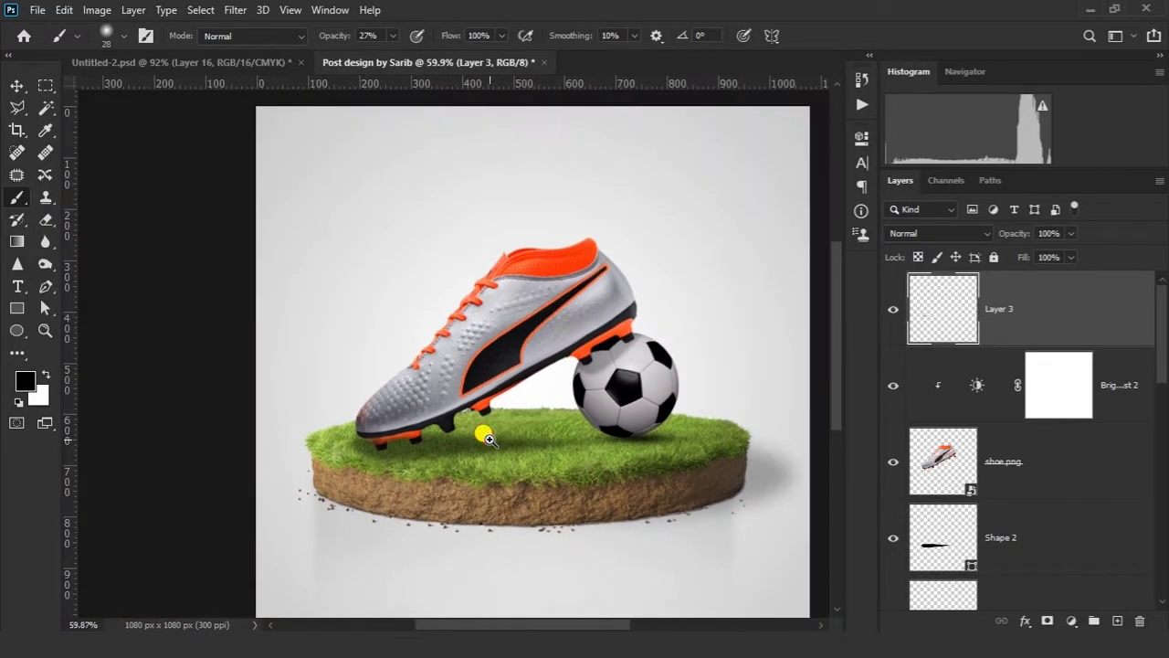
{"action": "scroll", "coordinate": [669, 393], "scroll_direction": "up", "scroll_amount": 5}
{"action": "scroll", "coordinate": [641, 313], "scroll_direction": "up", "scroll_amount": 3}
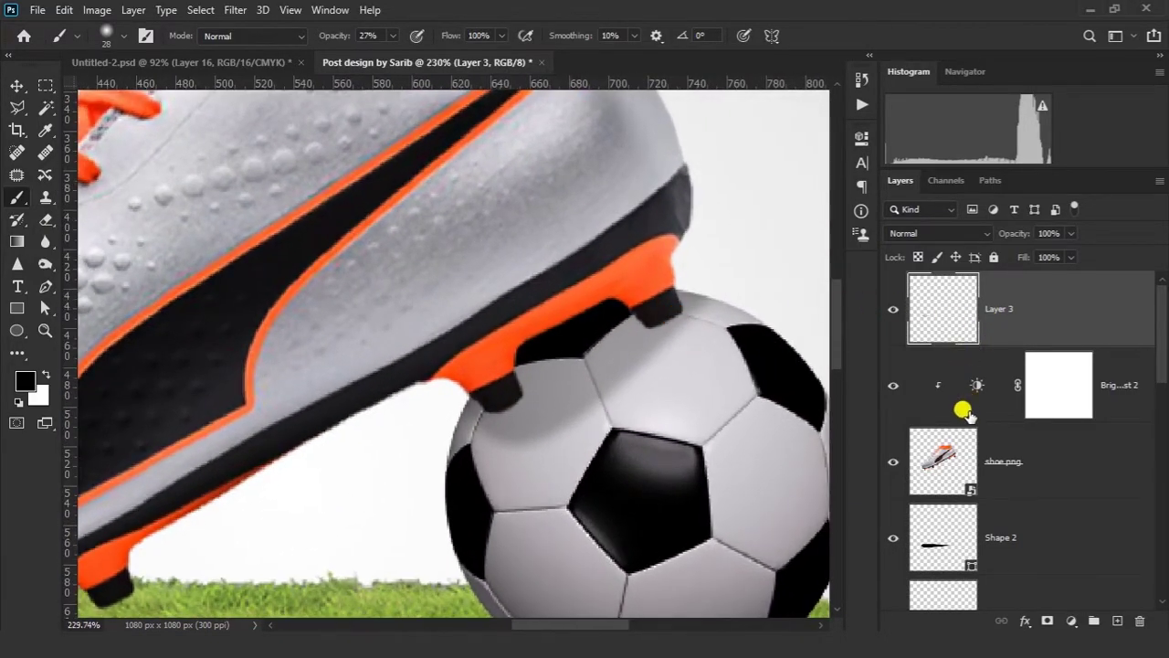
{"action": "right_click", "coordinate": [934, 461]}
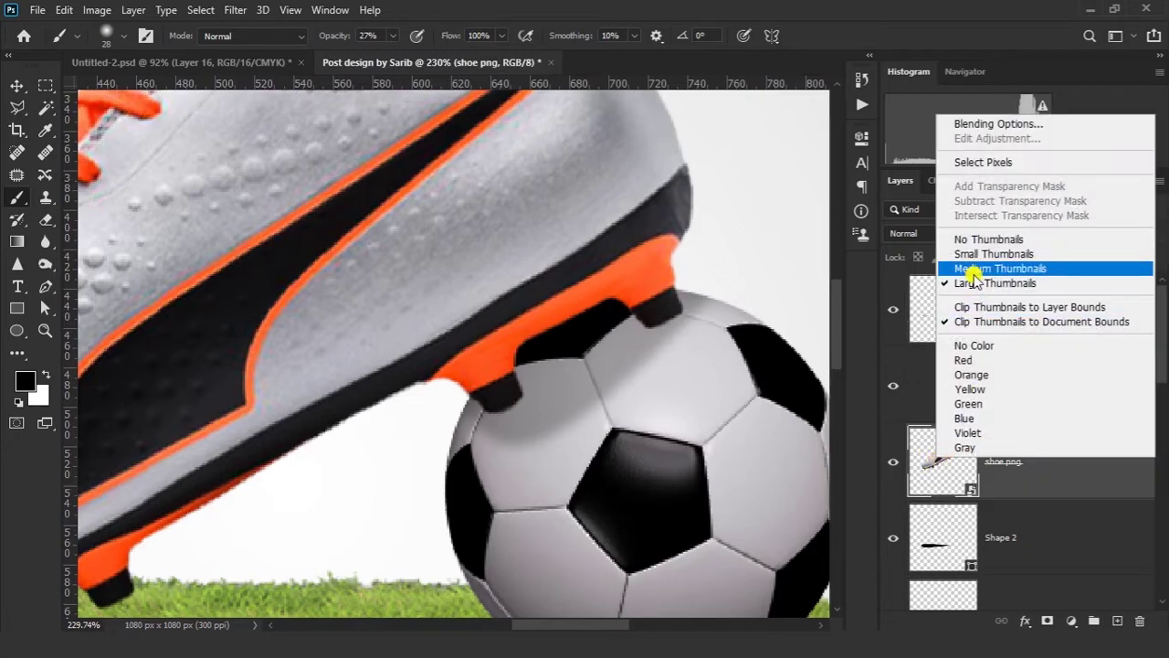
{"action": "left_click", "coordinate": [977, 159]}
{"action": "scroll", "coordinate": [599, 358], "scroll_direction": "up", "scroll_amount": 3}
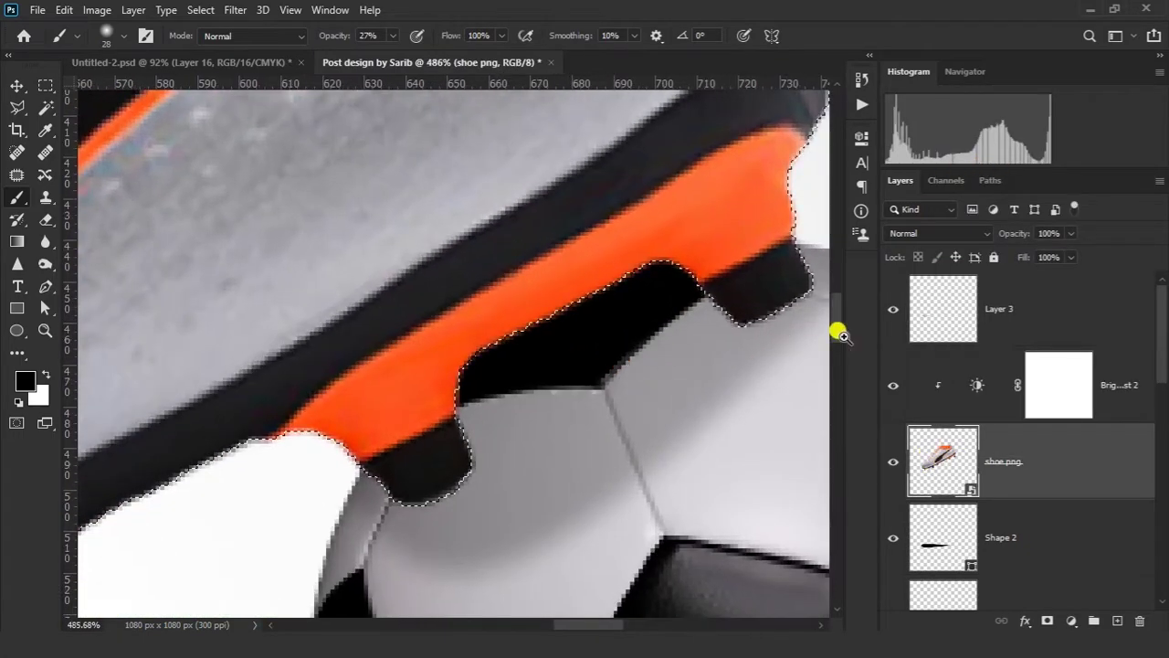
{"action": "left_click", "coordinate": [1028, 311]}
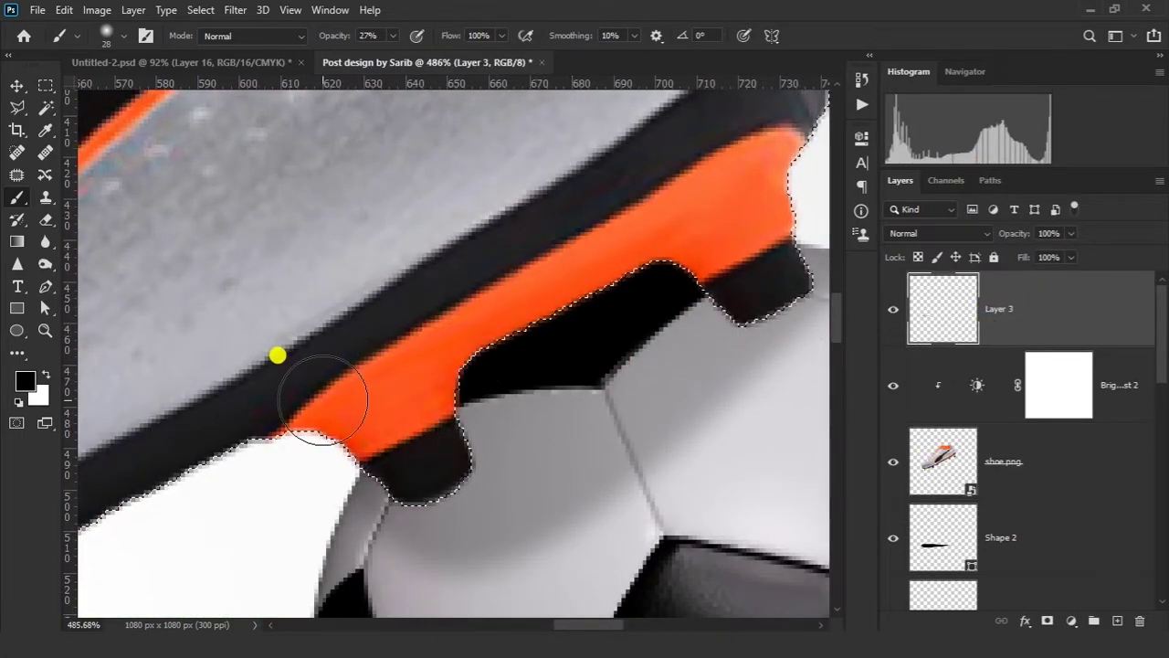
Paint soft black shading on the heel studs above the ball at 9% and 28% brush opacity, and deselect.
{"action": "scroll", "coordinate": [329, 292], "scroll_direction": "down", "scroll_amount": 2}
{"action": "left_click_drag", "start_coordinate": [335, 37], "coordinate": [322, 37]}
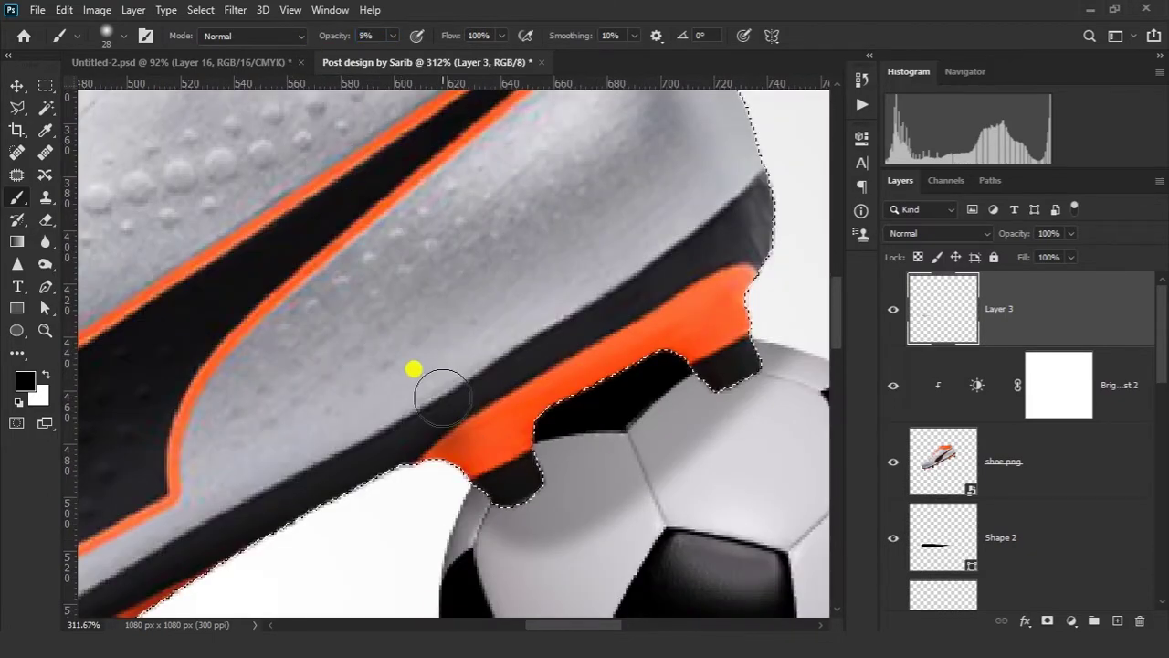
{"action": "mouse_move", "coordinate": [445, 415]}
{"action": "left_mouse_down"}
{"action": "mouse_move", "coordinate": [681, 238]}
{"action": "mouse_move", "coordinate": [702, 240]}
{"action": "mouse_move", "coordinate": [681, 302]}
{"action": "mouse_move", "coordinate": [631, 309]}
{"action": "mouse_move", "coordinate": [532, 461]}
{"action": "mouse_move", "coordinate": [566, 412]}
{"action": "left_mouse_up"}
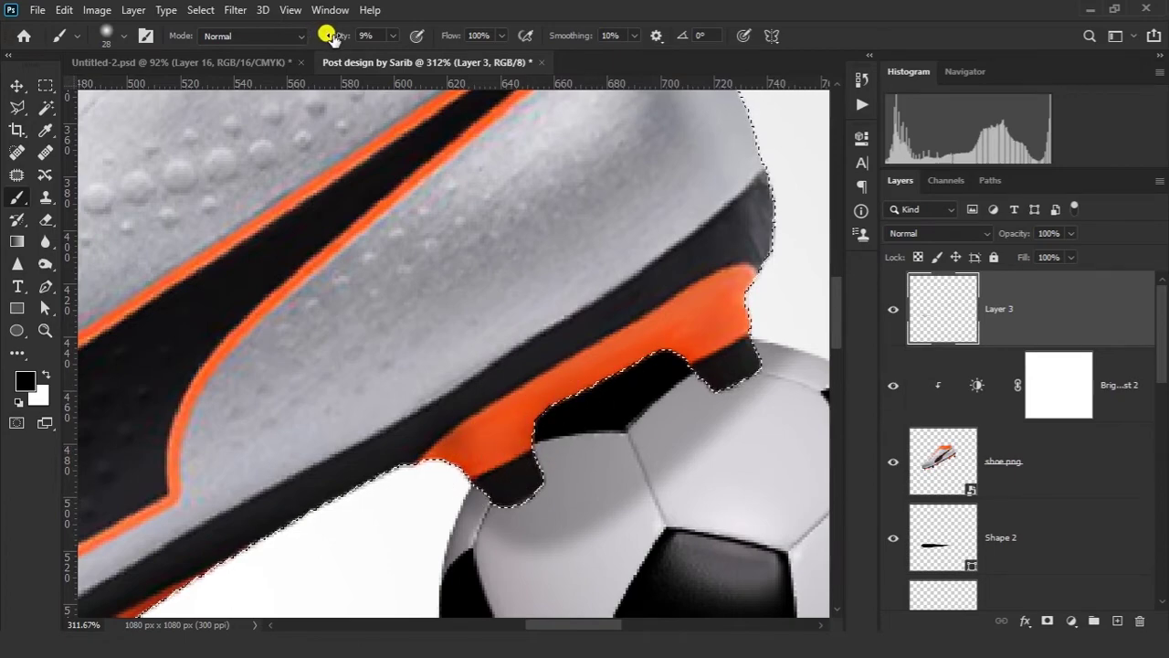
{"action": "mouse_move", "coordinate": [448, 415]}
{"action": "left_mouse_down"}
{"action": "mouse_move", "coordinate": [697, 307]}
{"action": "mouse_move", "coordinate": [521, 408]}
{"action": "left_mouse_up"}
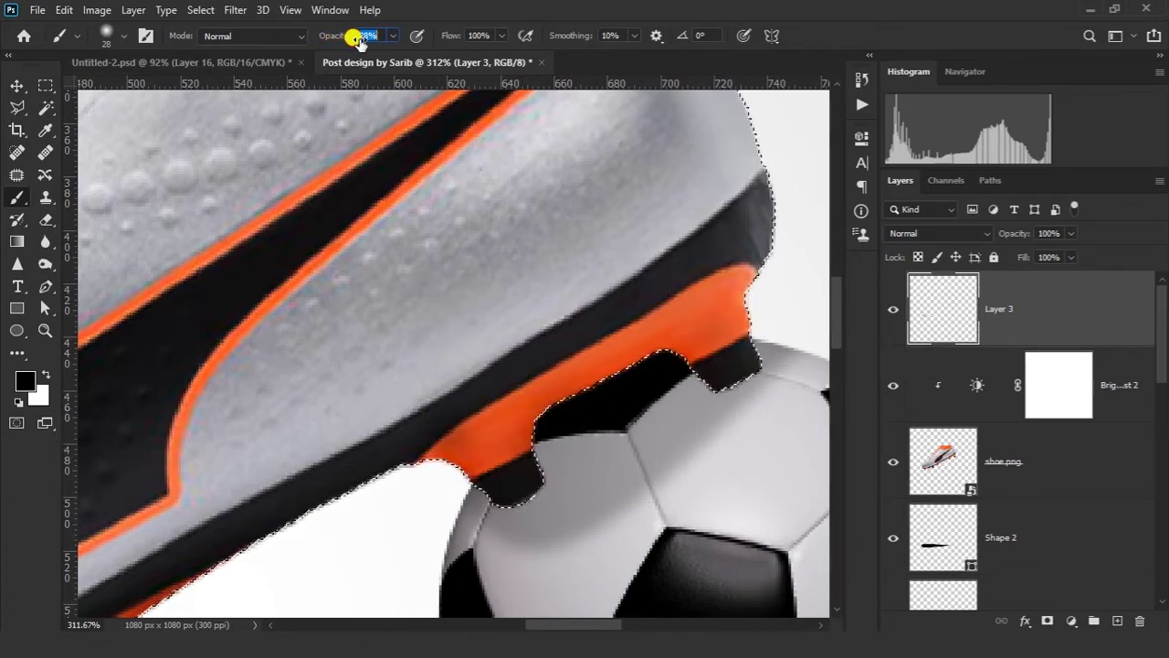
{"action": "mouse_move", "coordinate": [574, 470]}
{"action": "left_mouse_down"}
{"action": "mouse_move", "coordinate": [547, 440]}
{"action": "mouse_move", "coordinate": [664, 373]}
{"action": "mouse_move", "coordinate": [423, 486]}
{"action": "mouse_move", "coordinate": [502, 482]}
{"action": "mouse_move", "coordinate": [614, 414]}
{"action": "mouse_move", "coordinate": [769, 354]}
{"action": "left_mouse_up"}
{"action": "key", "text": "ctrl+d"}
Compare the whole composition with Layer 3's stud shading hidden and shown.
{"action": "mouse_move", "coordinate": [621, 424]}
{"action": "left_mouse_down"}
{"action": "mouse_move", "coordinate": [546, 487]}
{"action": "mouse_move", "coordinate": [512, 486]}
{"action": "left_mouse_up"}
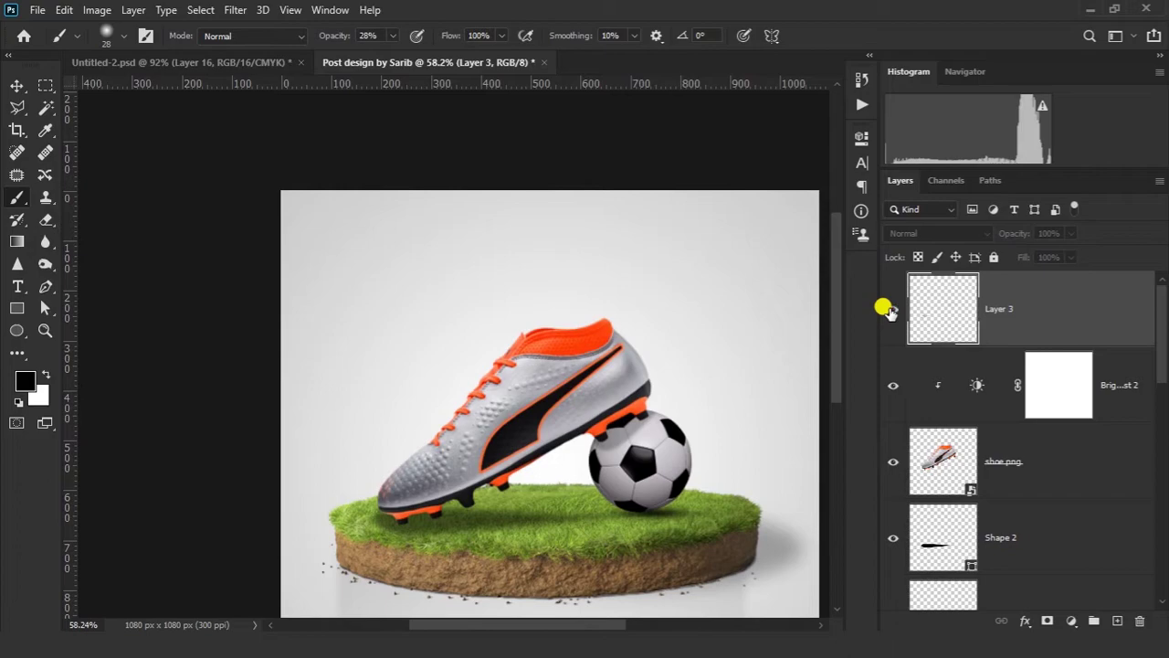
{"action": "left_click", "coordinate": [890, 310]}
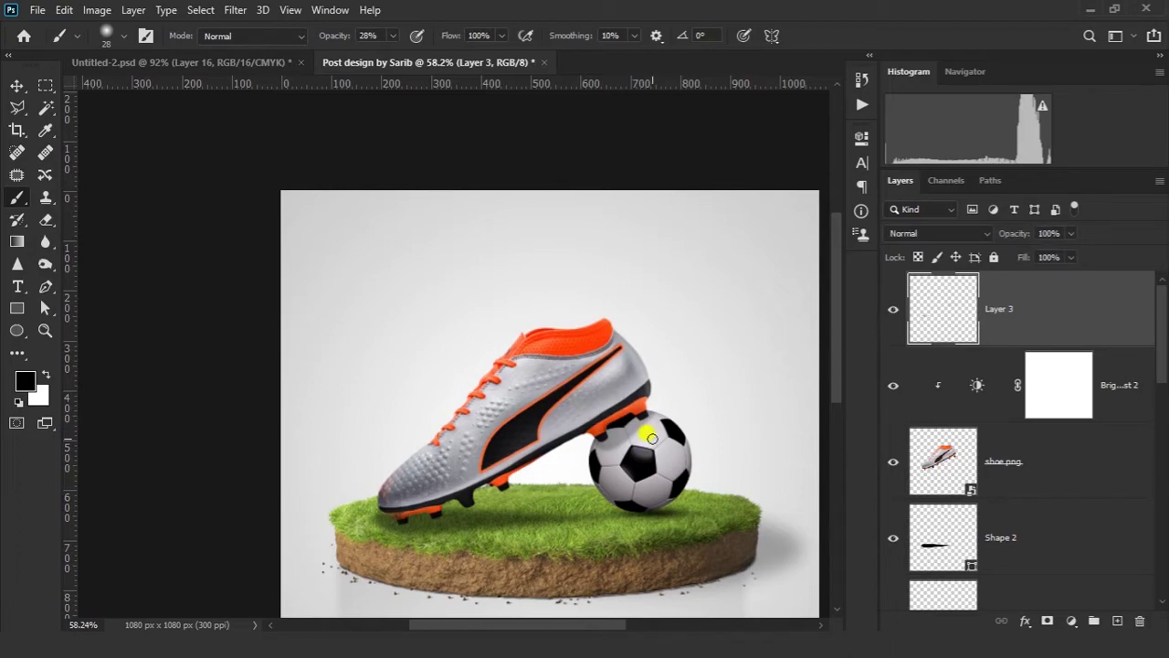
{"action": "left_click_drag", "start_coordinate": [539, 464], "coordinate": [507, 472]}
{"action": "key", "text": "v"}
{"action": "scroll", "coordinate": [554, 456], "scroll_direction": "down", "scroll_amount": 3}
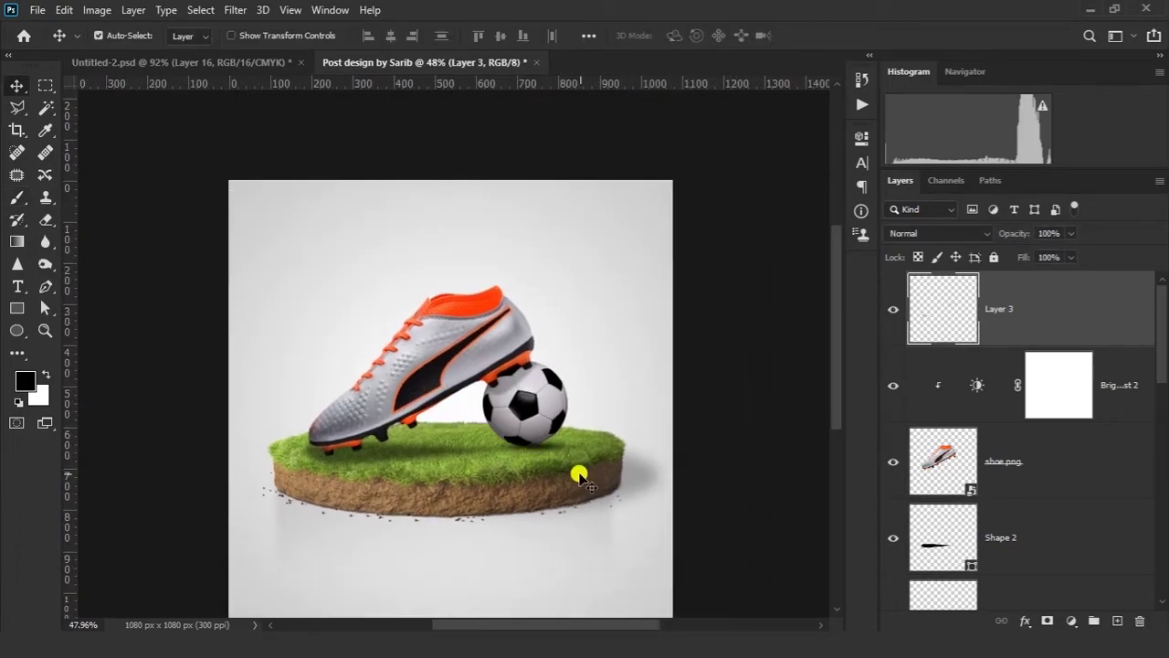
{"action": "scroll", "coordinate": [537, 463], "scroll_direction": "down", "scroll_amount": 1}
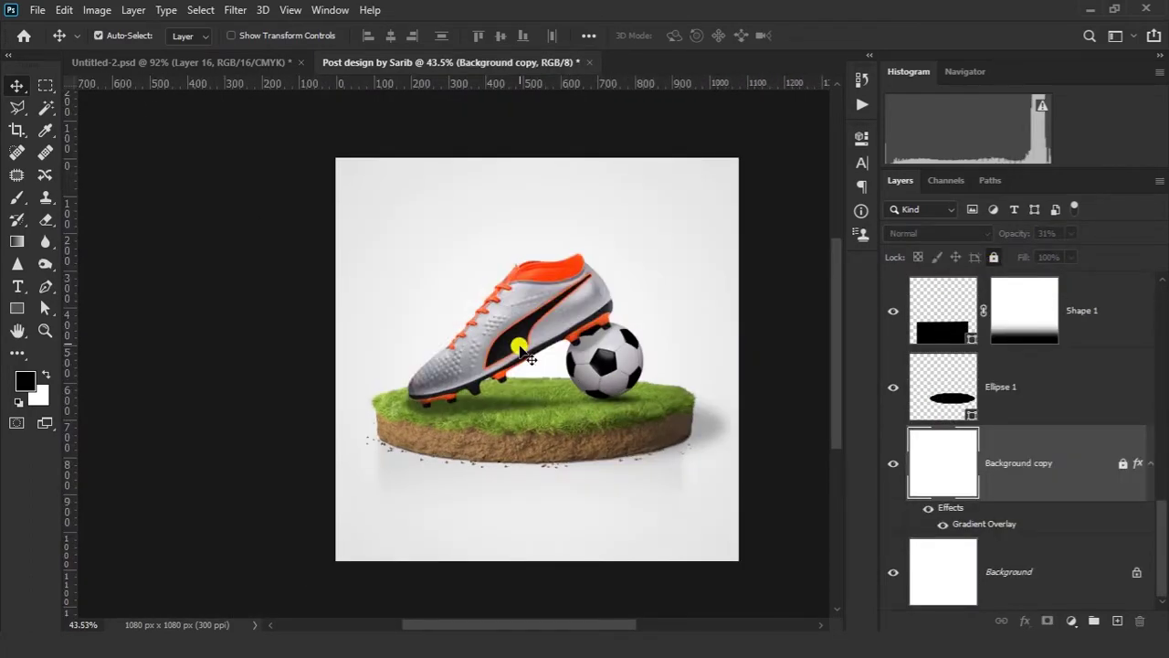
Select the shoe, football and grass island layers together, move them slightly lower on the canvas, and deselect them.
{"action": "left_click_drag", "start_coordinate": [318, 253], "coordinate": [784, 513]}
{"action": "left_click_drag", "start_coordinate": [757, 401], "coordinate": [757, 420]}
{"action": "left_click", "coordinate": [783, 345]}
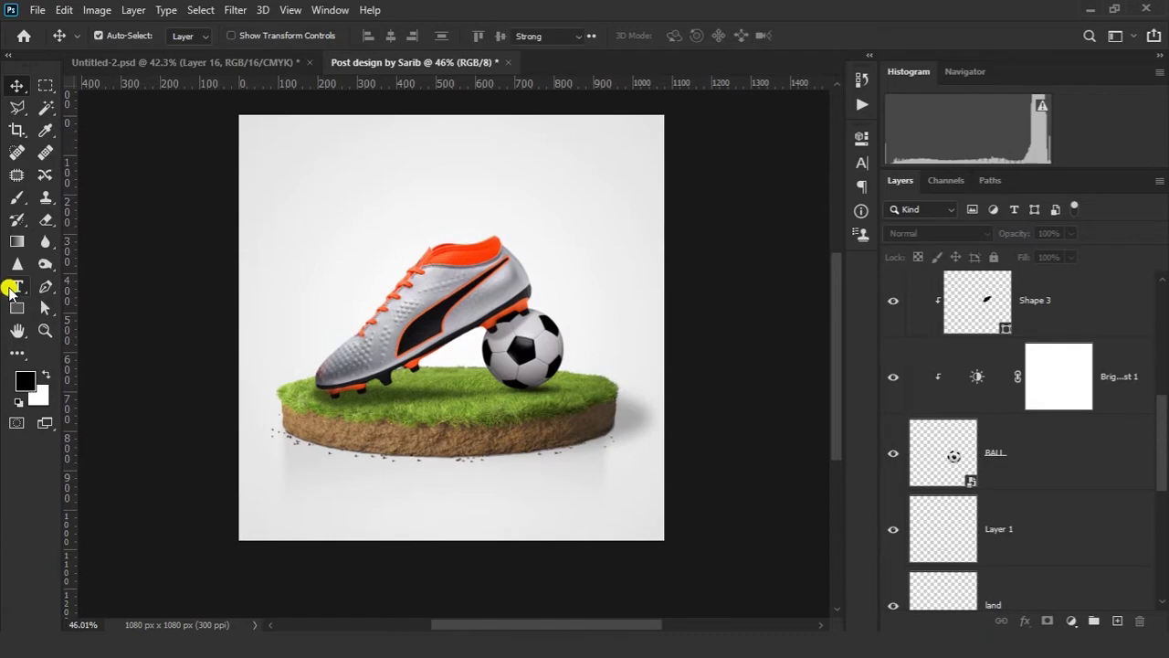
Add the headline SHOES in Work Sans Bold at 31 pt and center it above the shoe.
{"action": "left_click_drag", "start_coordinate": [11, 290], "coordinate": [92, 284]}
{"action": "left_click", "coordinate": [372, 184]}
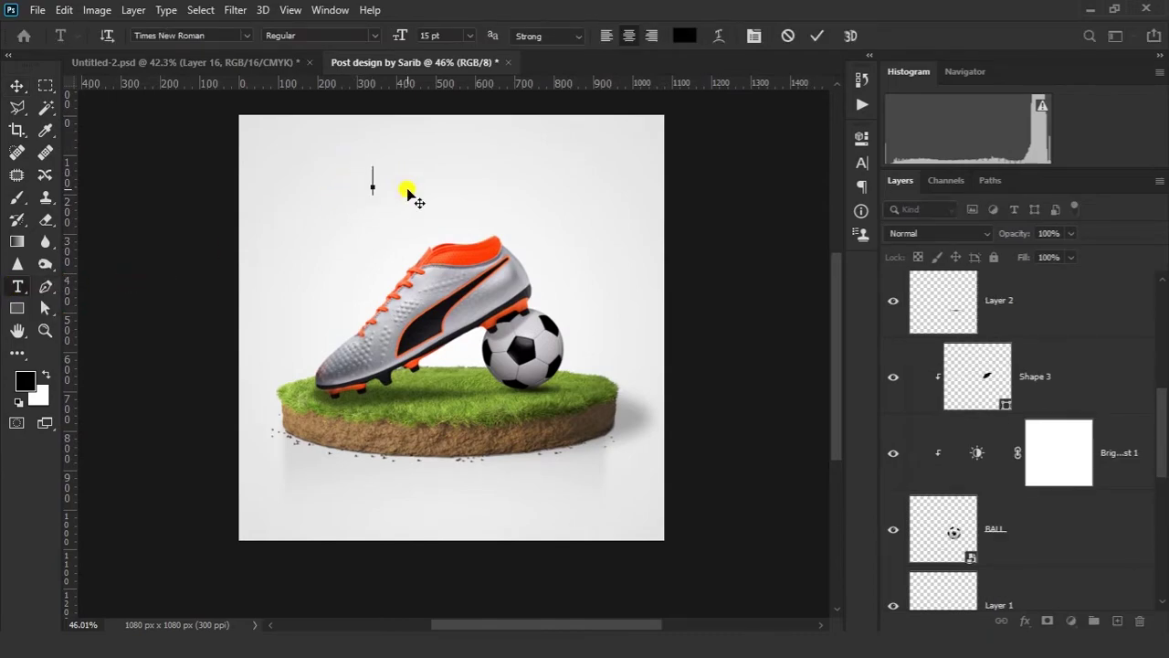
{"action": "left_click", "coordinate": [246, 34]}
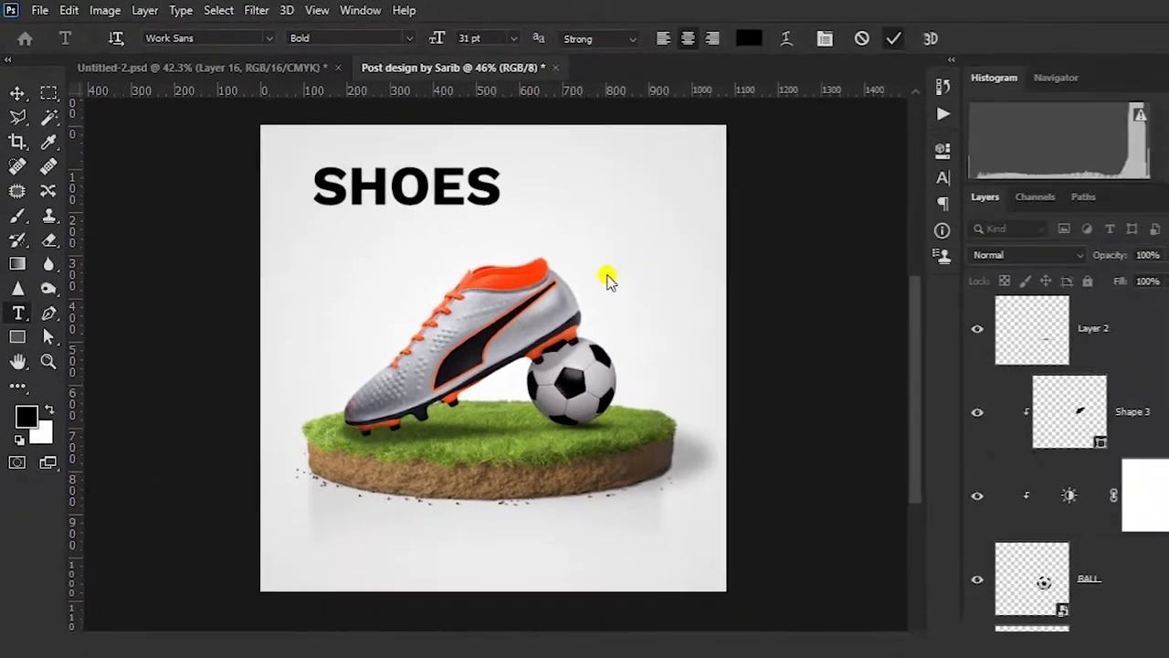
{"action": "left_click_drag", "start_coordinate": [588, 272], "coordinate": [696, 278]}
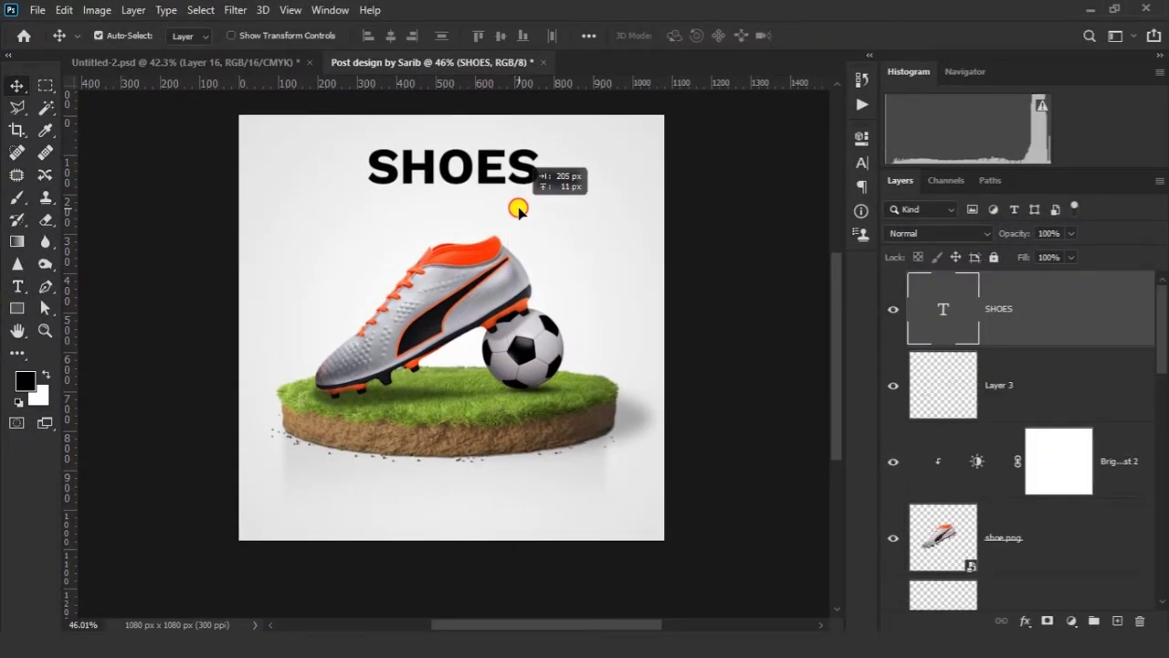
{"action": "left_click_drag", "start_coordinate": [517, 208], "coordinate": [517, 209]}
In Untitled-2.psd, sample the SHOES headline's light green #73a70d as foreground color and its dark green shadow as background color.
{"action": "left_click", "coordinate": [256, 62]}
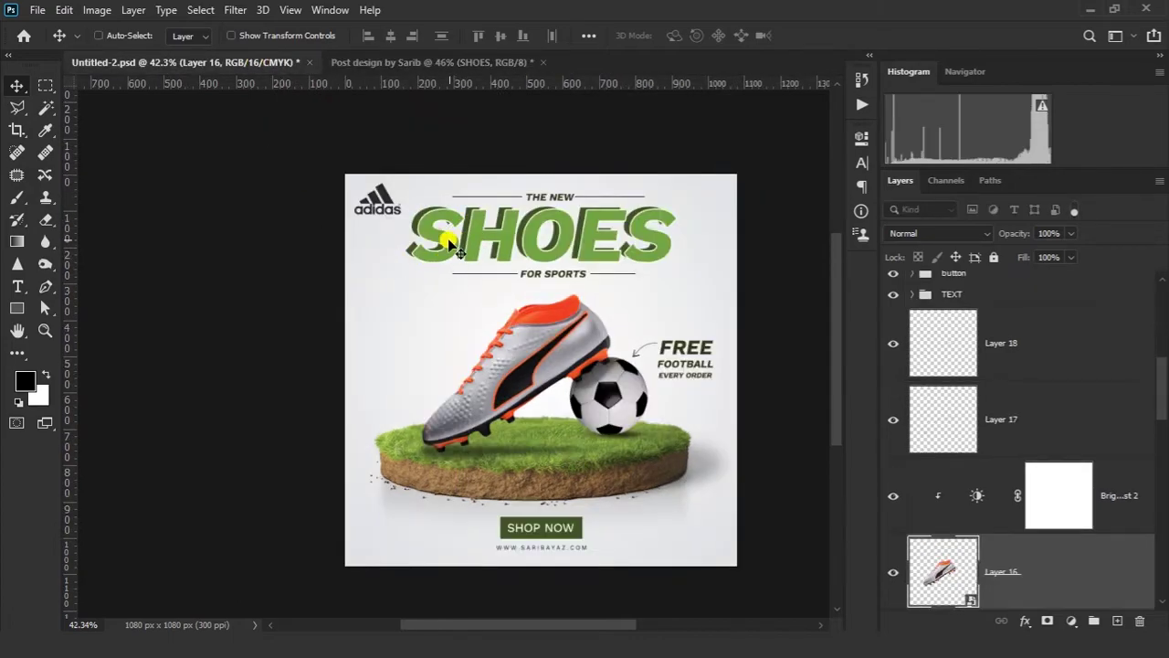
{"action": "left_click_drag", "start_coordinate": [448, 242], "coordinate": [520, 272]}
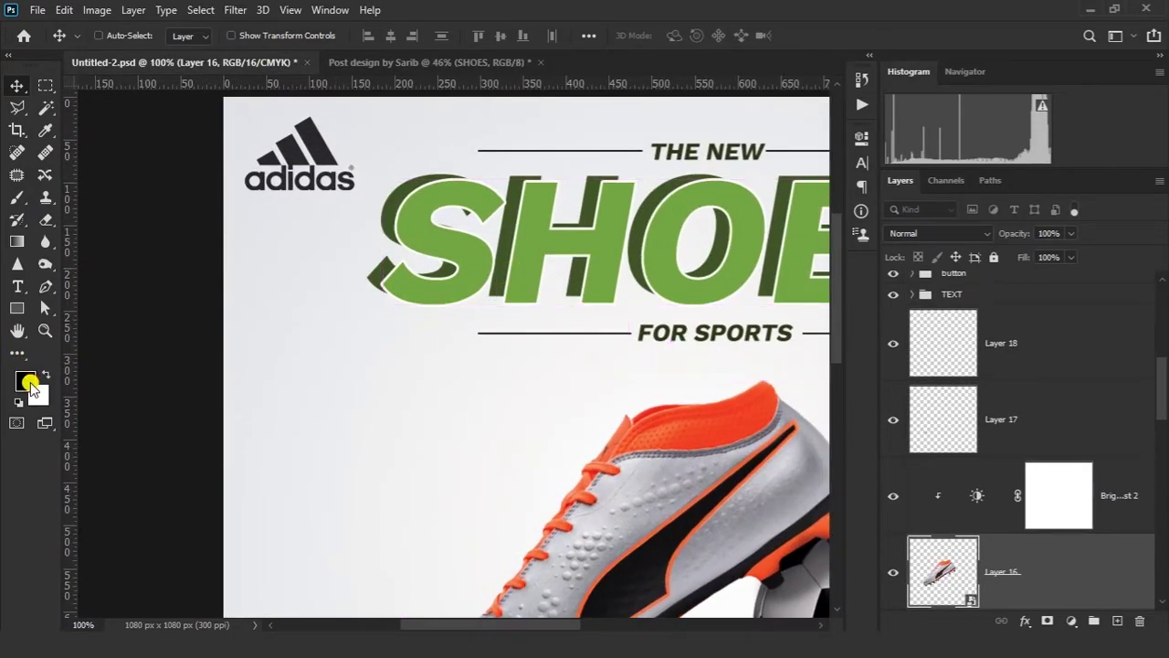
{"action": "left_click", "coordinate": [28, 384]}
{"action": "left_click", "coordinate": [419, 189]}
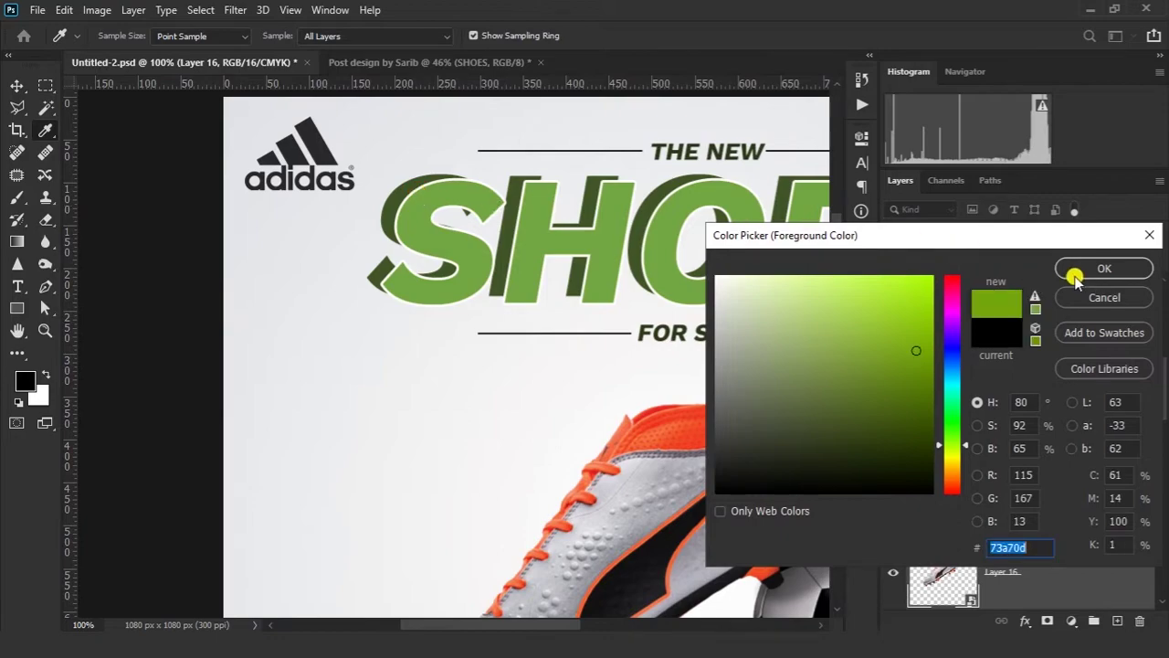
{"action": "left_click", "coordinate": [1077, 274]}
{"action": "left_click", "coordinate": [41, 399]}
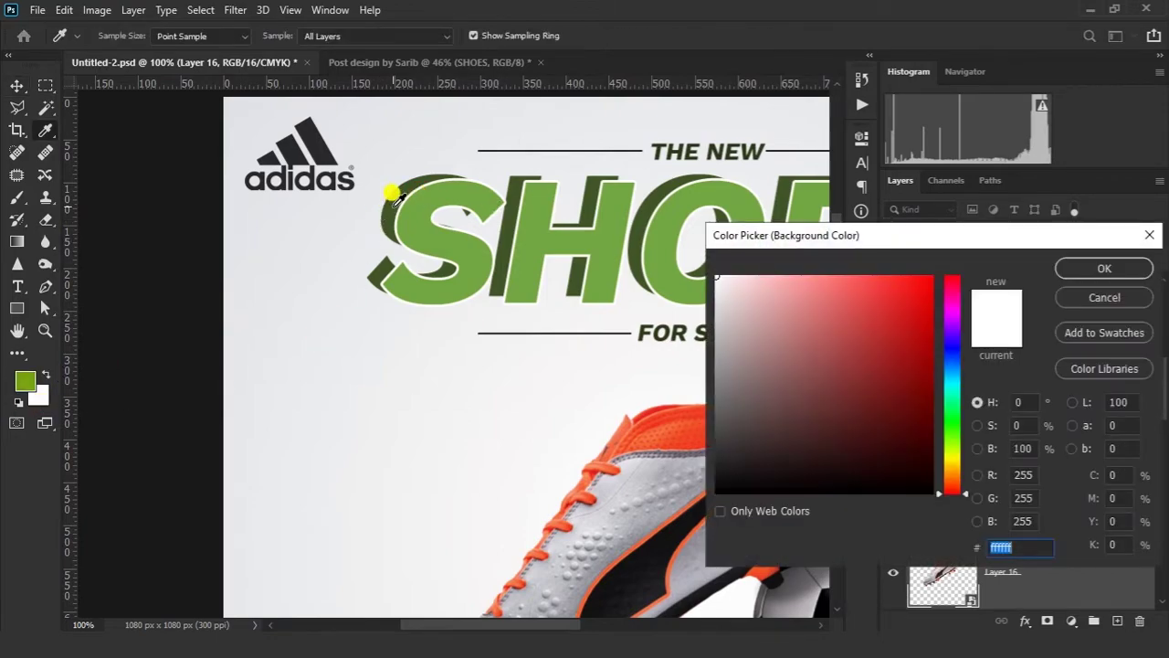
{"action": "left_click", "coordinate": [391, 189]}
{"action": "left_click", "coordinate": [1106, 267]}
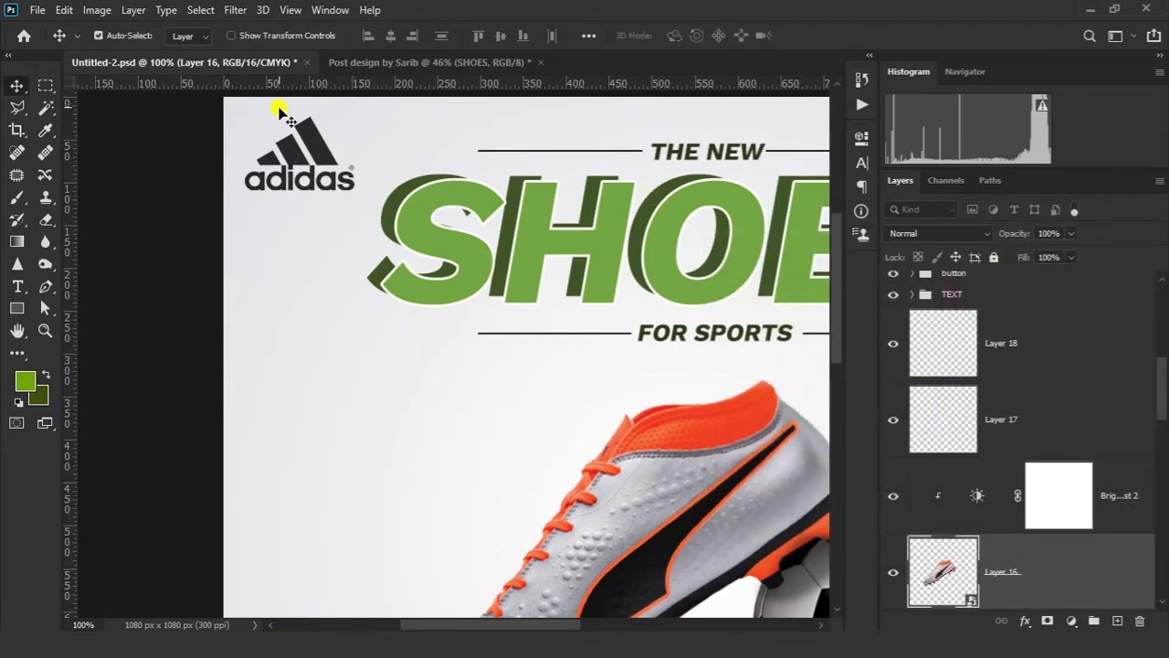
Back in the Post design document, set the SHOES headline to 38 pt with faux italic.
{"action": "left_click", "coordinate": [345, 62]}
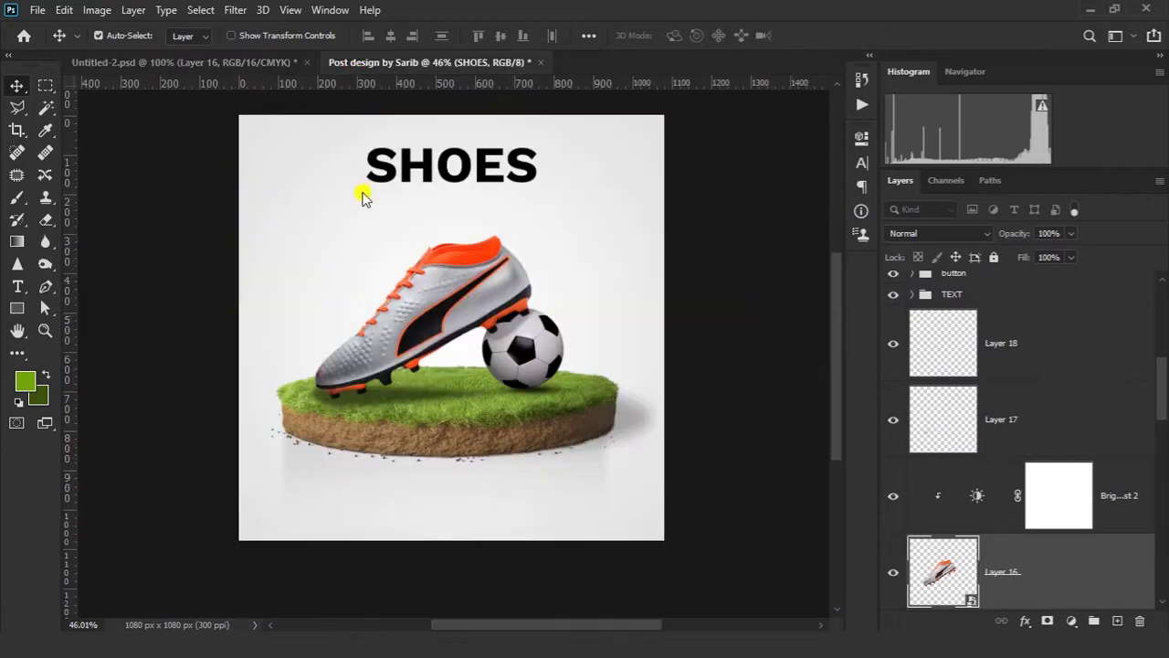
{"action": "left_click", "coordinate": [417, 162]}
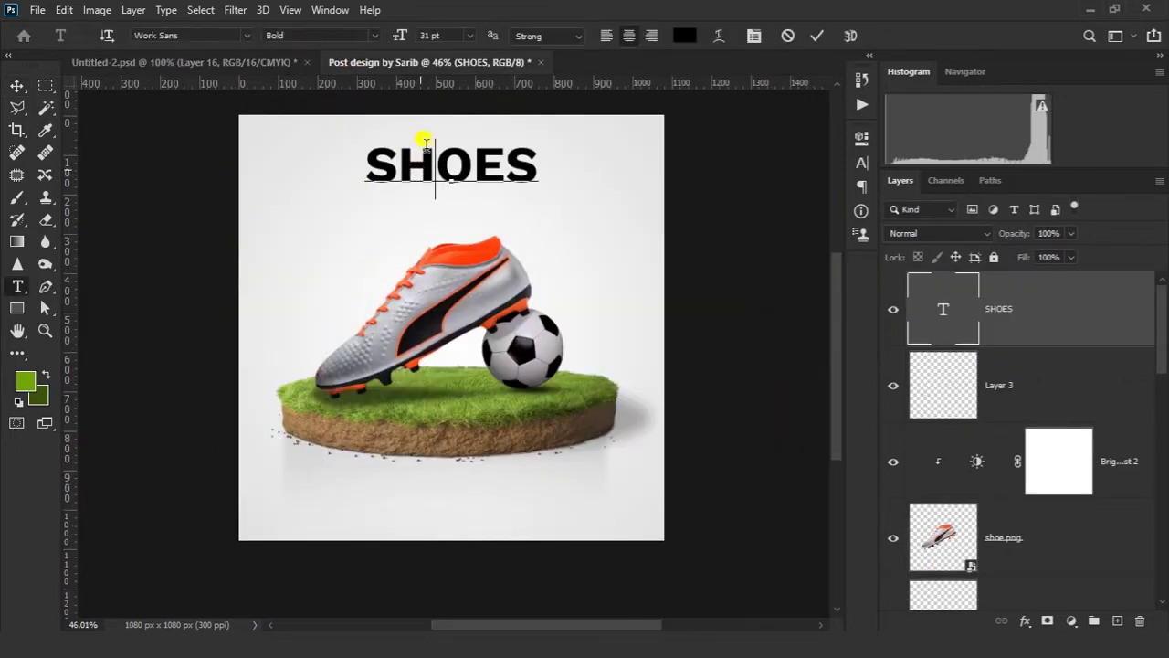
{"action": "key", "text": "ctrl+a"}
{"action": "left_click_drag", "start_coordinate": [391, 30], "coordinate": [408, 32]}
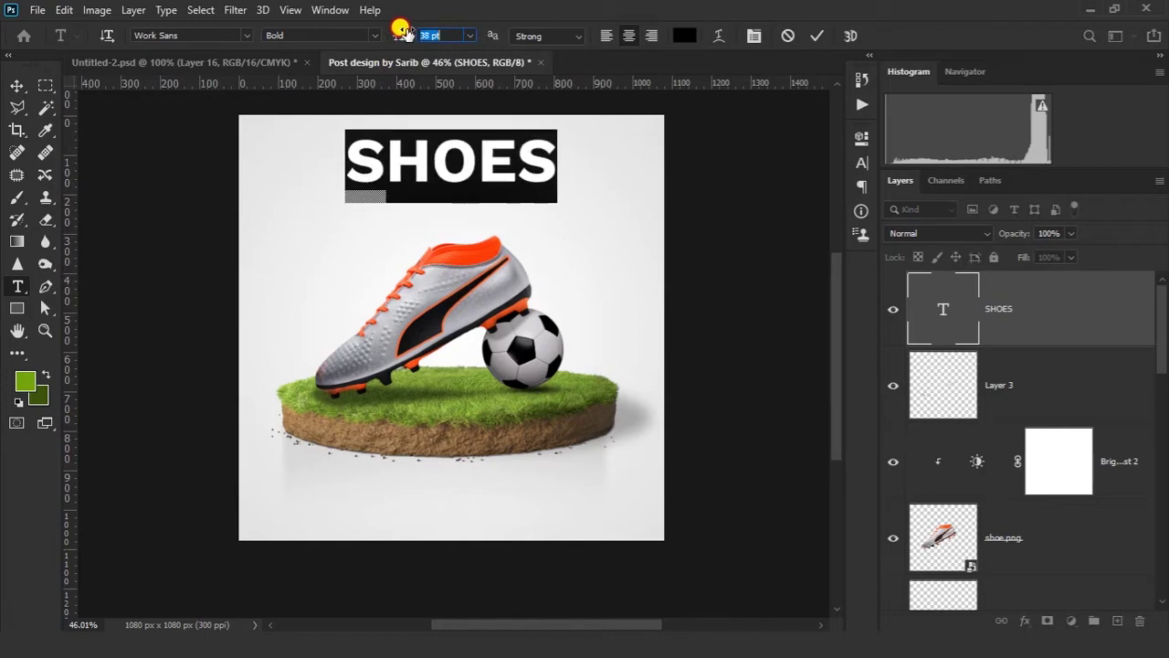
{"action": "left_click", "coordinate": [753, 36]}
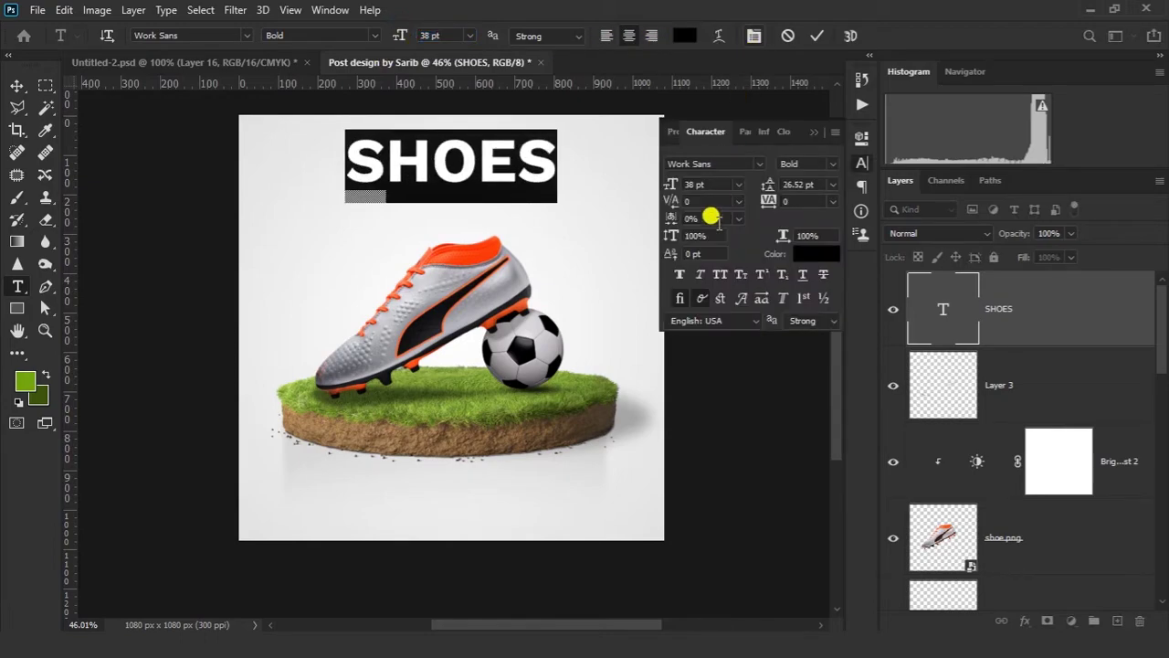
{"action": "key", "text": "ctrl+shift+i"}
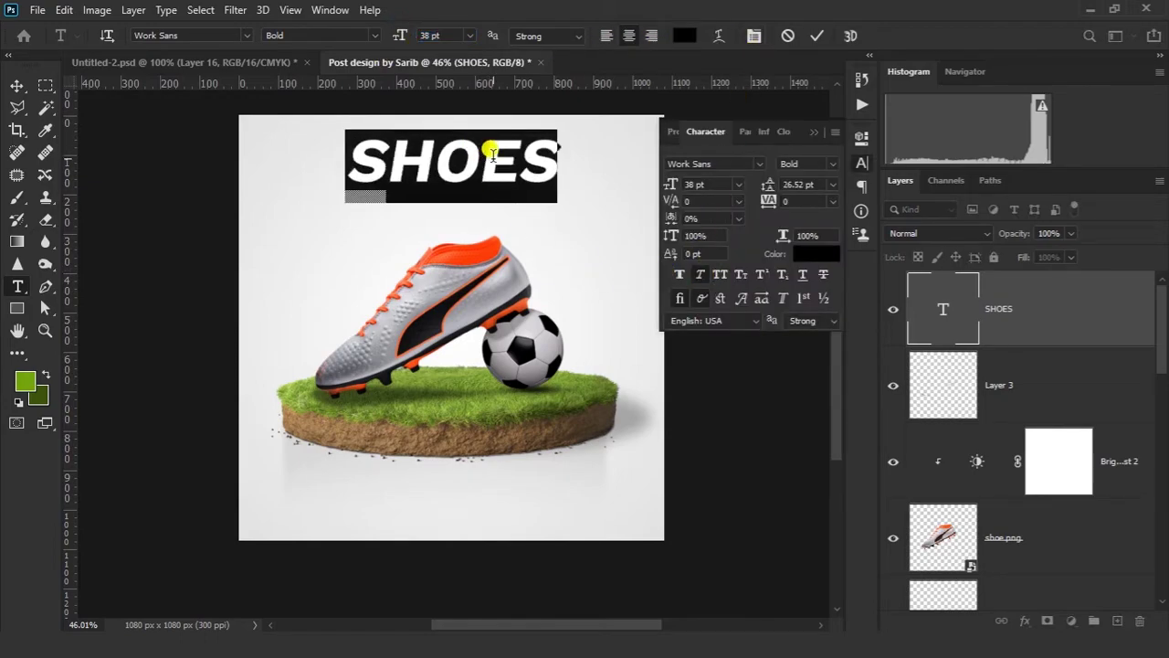
{"action": "left_click", "coordinate": [512, 153]}
{"action": "left_click", "coordinate": [818, 35]}
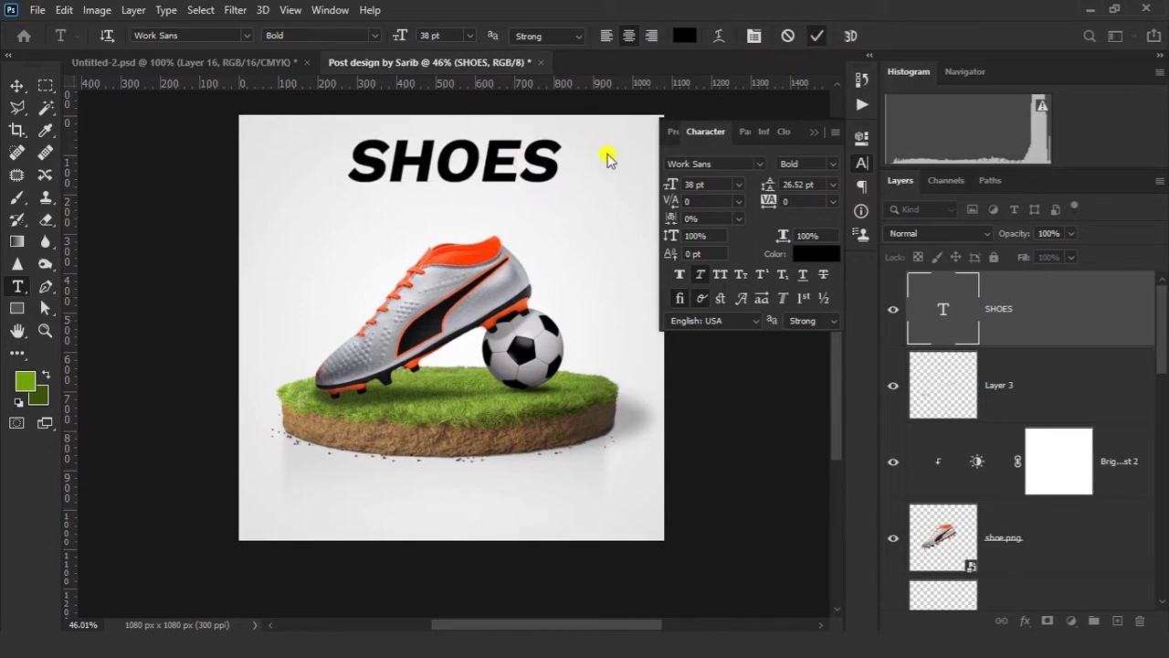
Move the SHOES headline slightly down and color it with the sampled light green.
{"action": "key", "text": "v"}
{"action": "left_click_drag", "start_coordinate": [561, 185], "coordinate": [562, 198]}
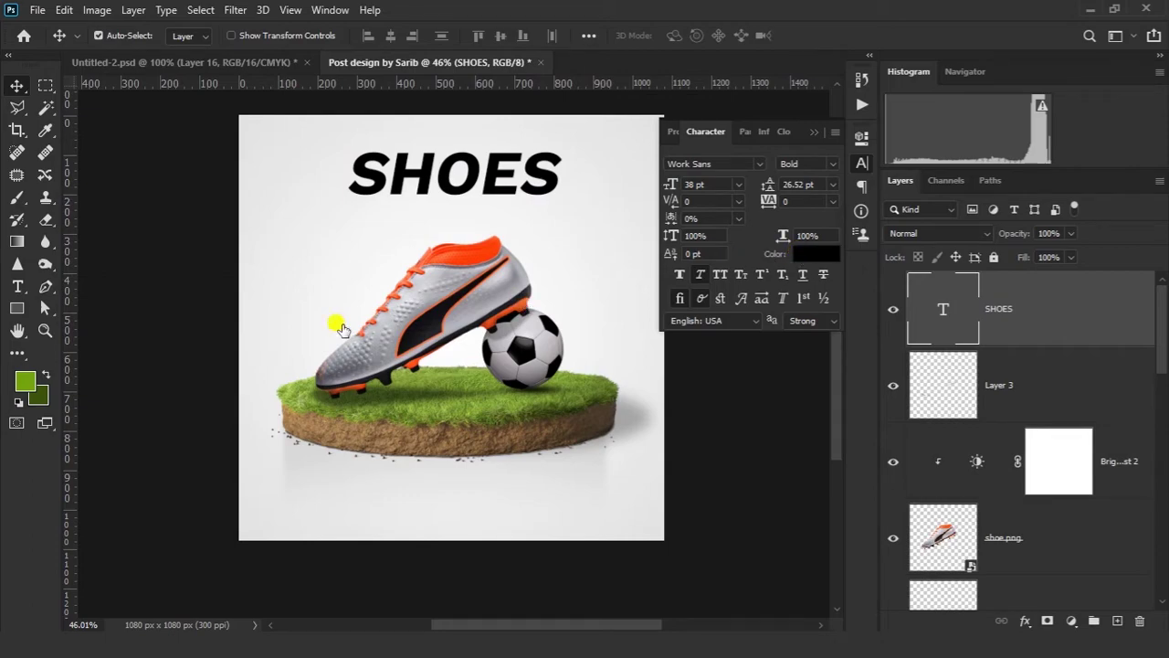
{"action": "left_click", "coordinate": [23, 376]}
{"action": "left_click", "coordinate": [1096, 273]}
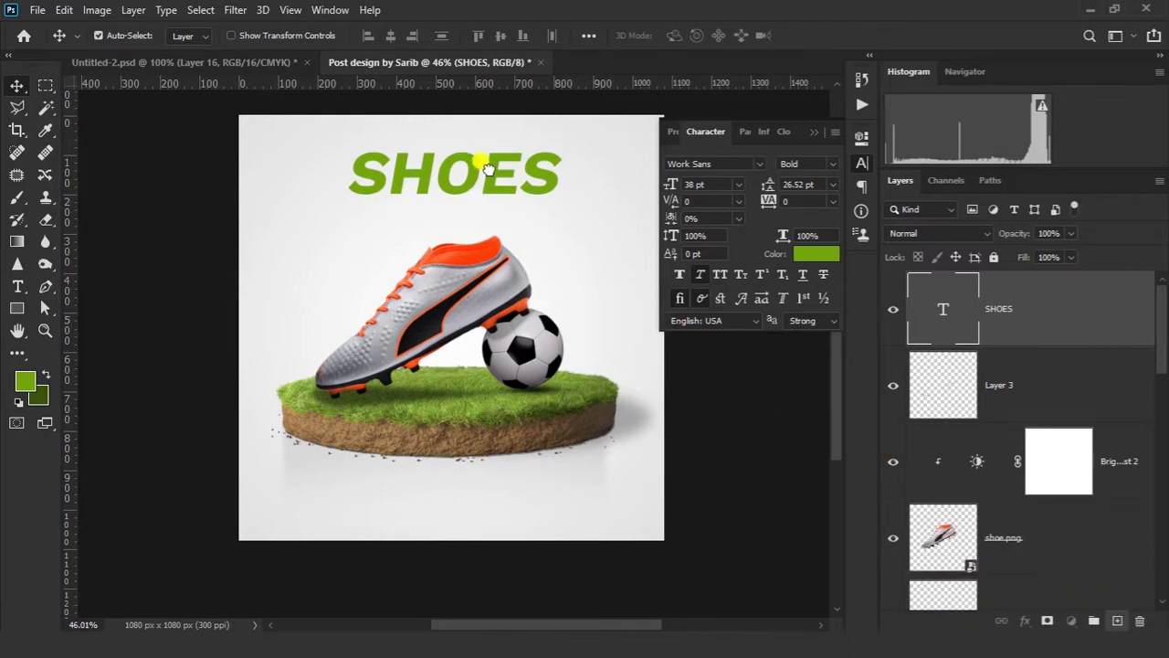
Duplicate the SHOES text layer and offset the copy slightly to the right and down.
{"action": "key", "text": "ctrl+j"}
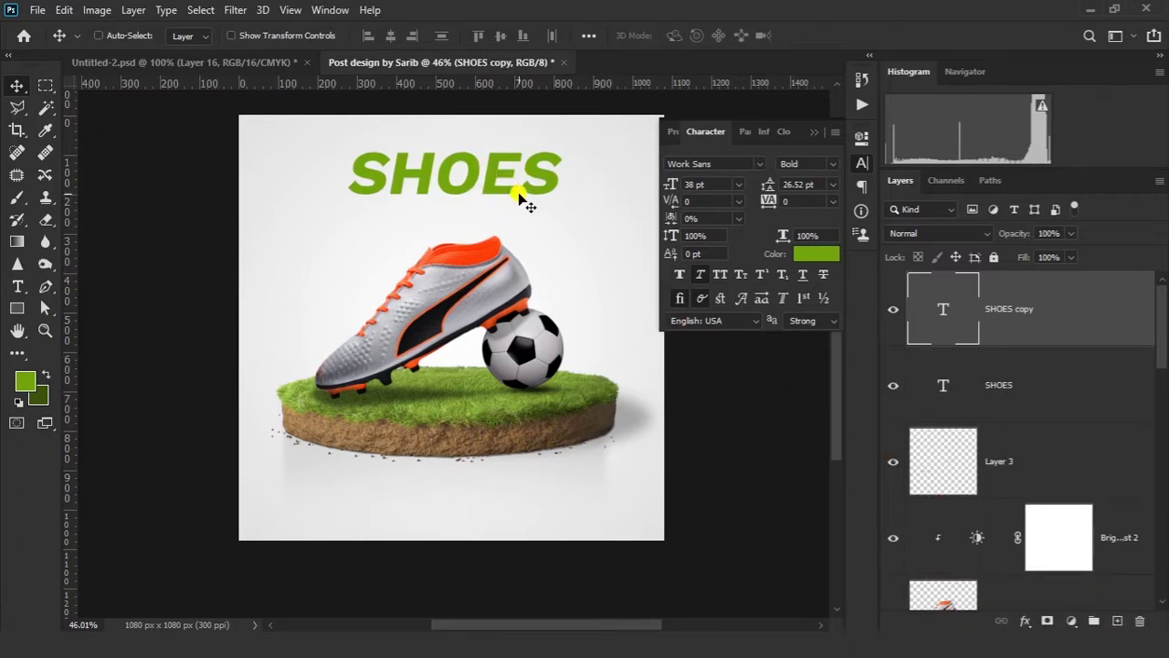
{"action": "key", "text": "shift+Right"}
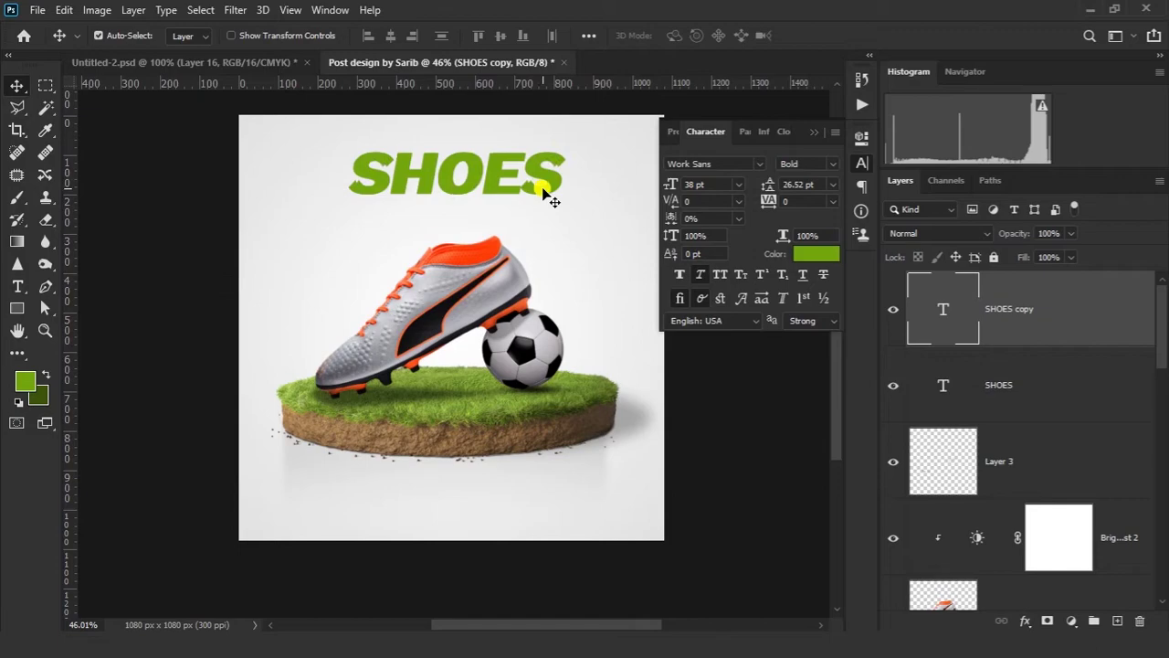
{"action": "key", "text": "shift+Down"}
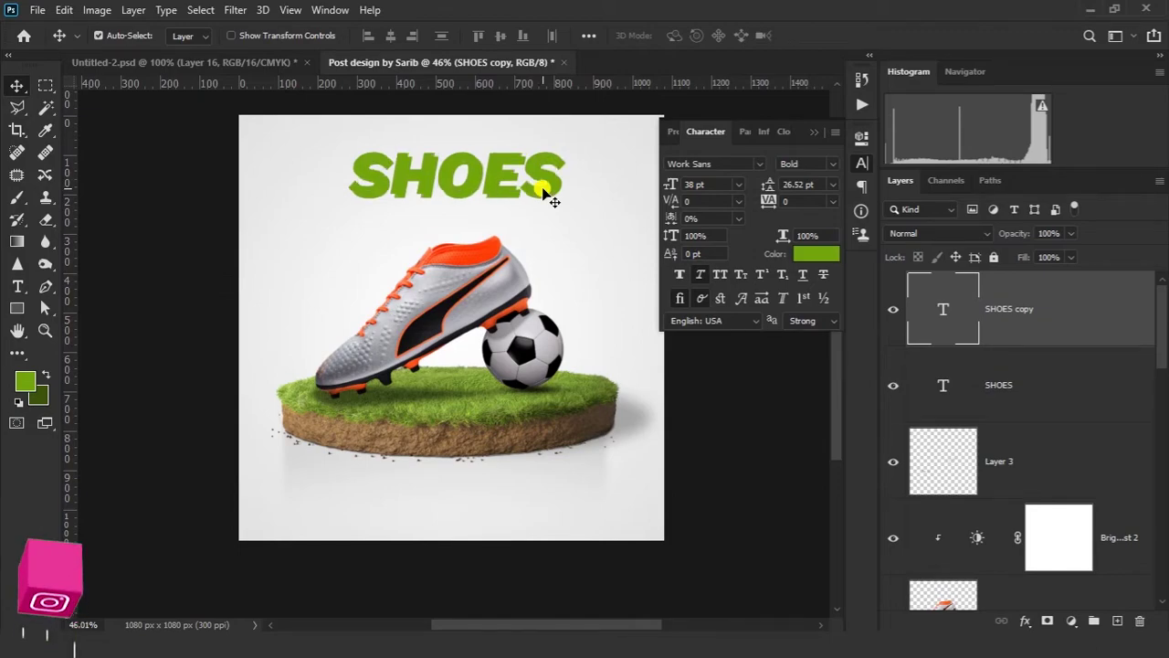
Change the text color of the original SHOES layer underneath to the dark green background color, #3b540b.
{"action": "left_click", "coordinate": [985, 388]}
{"action": "left_click", "coordinate": [809, 253]}
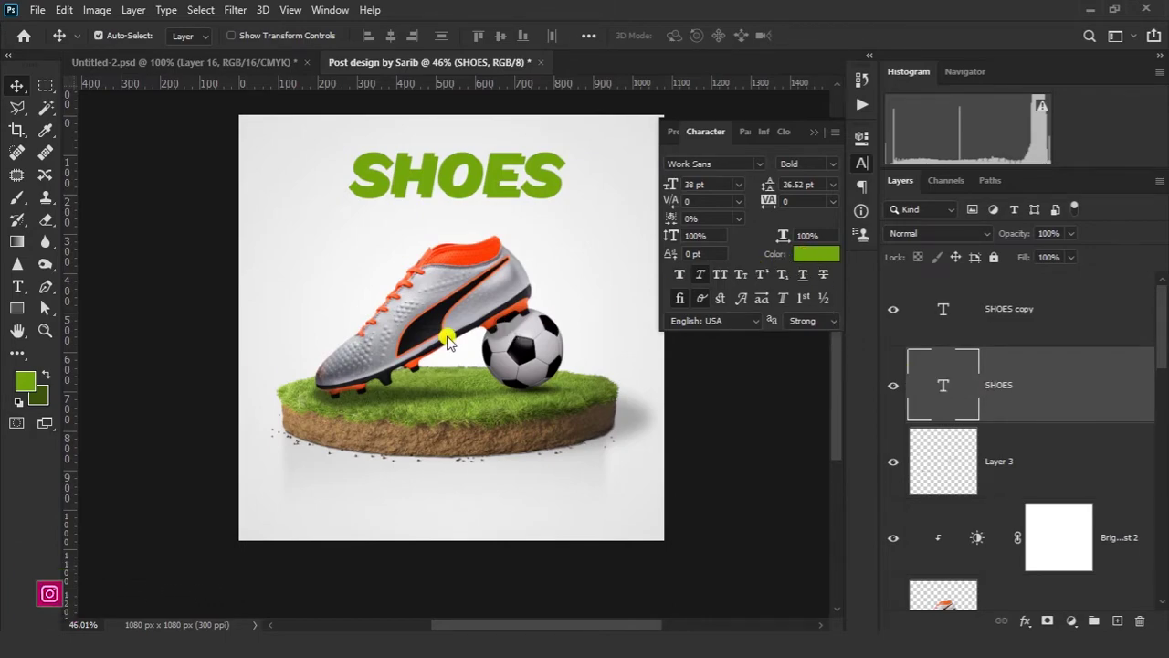
{"action": "left_click", "coordinate": [38, 391]}
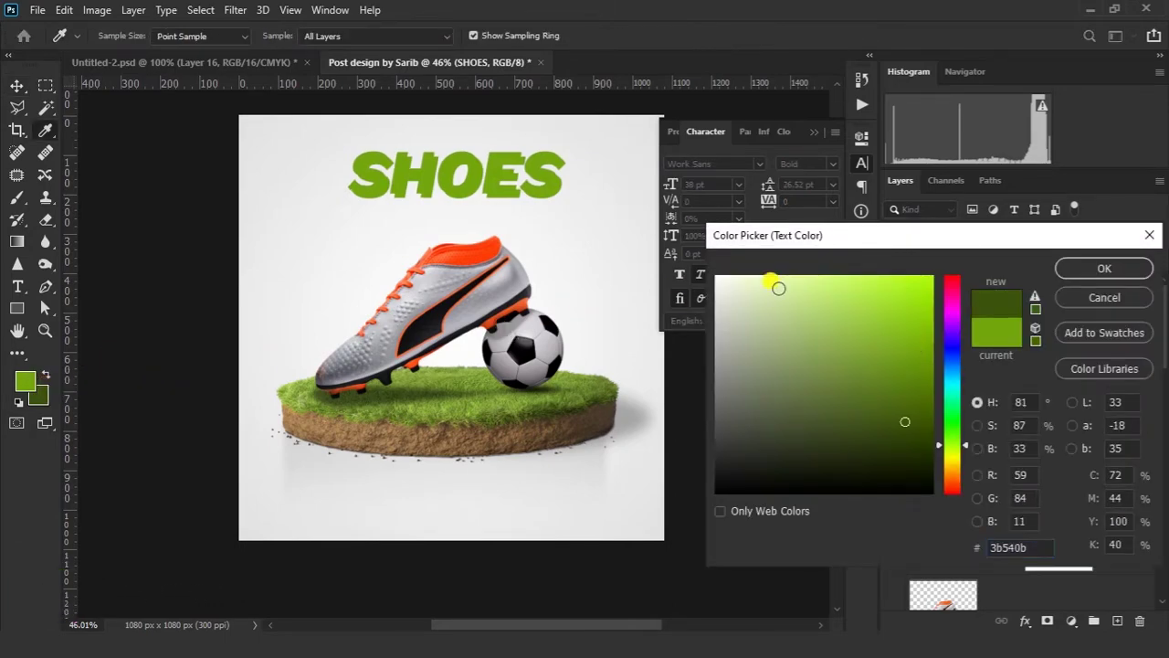
{"action": "left_click", "coordinate": [1082, 270]}
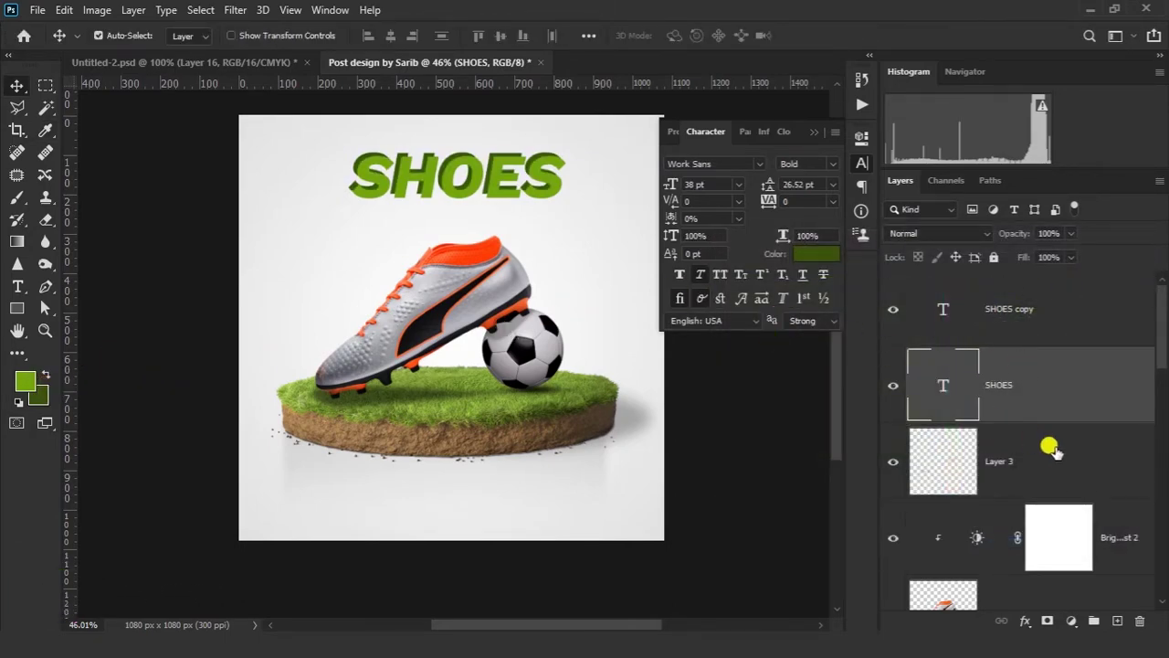
Add a white 3 px outside Stroke layer style to the SHOES copy layer.
{"action": "left_click", "coordinate": [959, 308]}
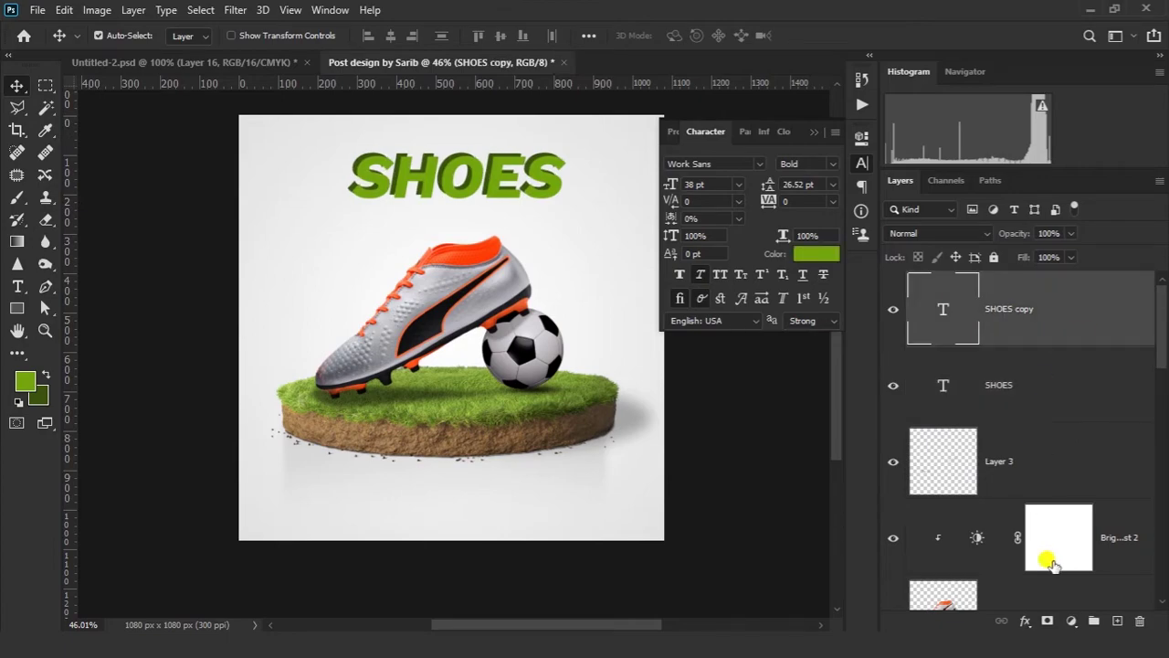
{"action": "left_click", "coordinate": [1020, 621]}
{"action": "left_click", "coordinate": [1050, 492]}
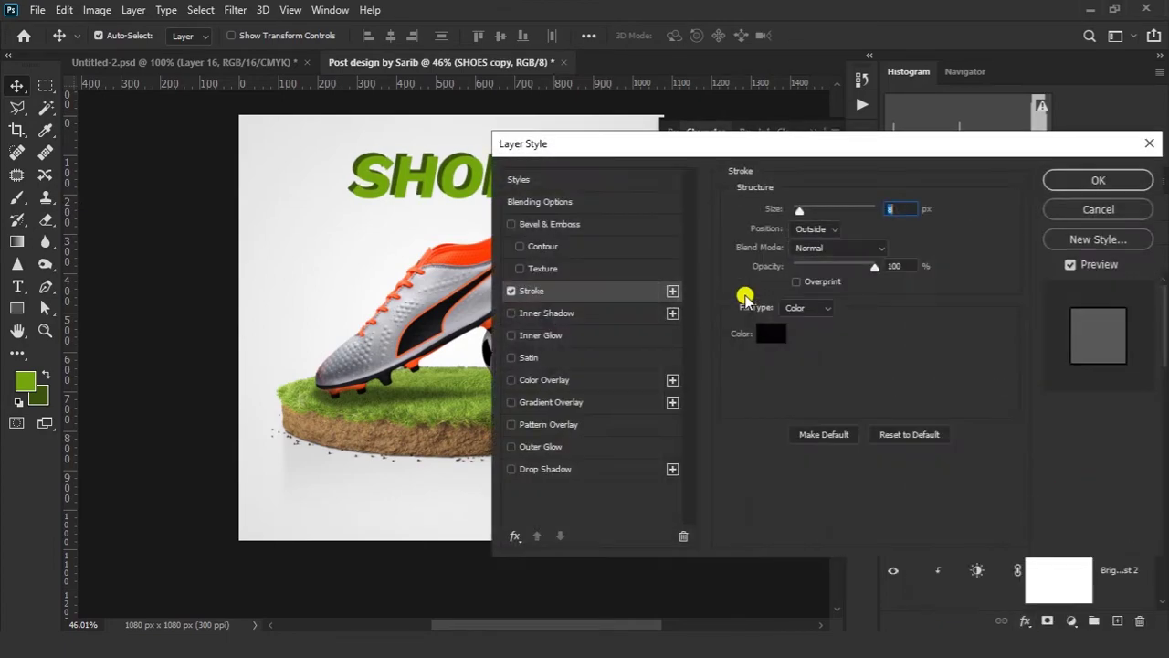
{"action": "left_click", "coordinate": [771, 335]}
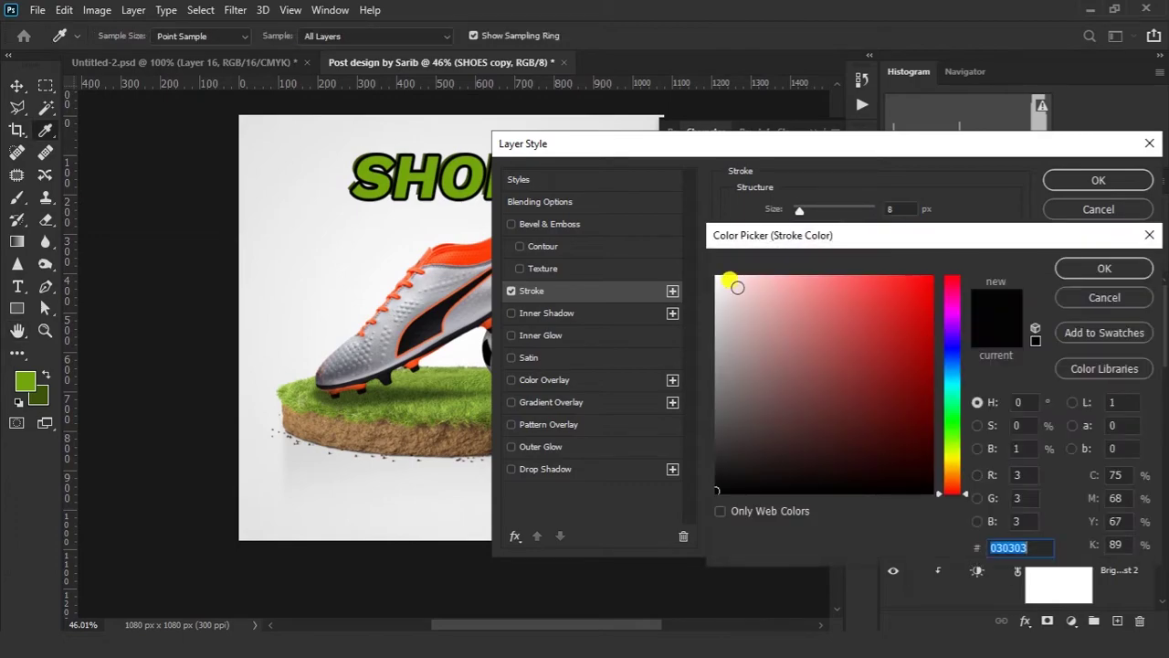
{"action": "left_click", "coordinate": [716, 276]}
{"action": "left_click", "coordinate": [1104, 269]}
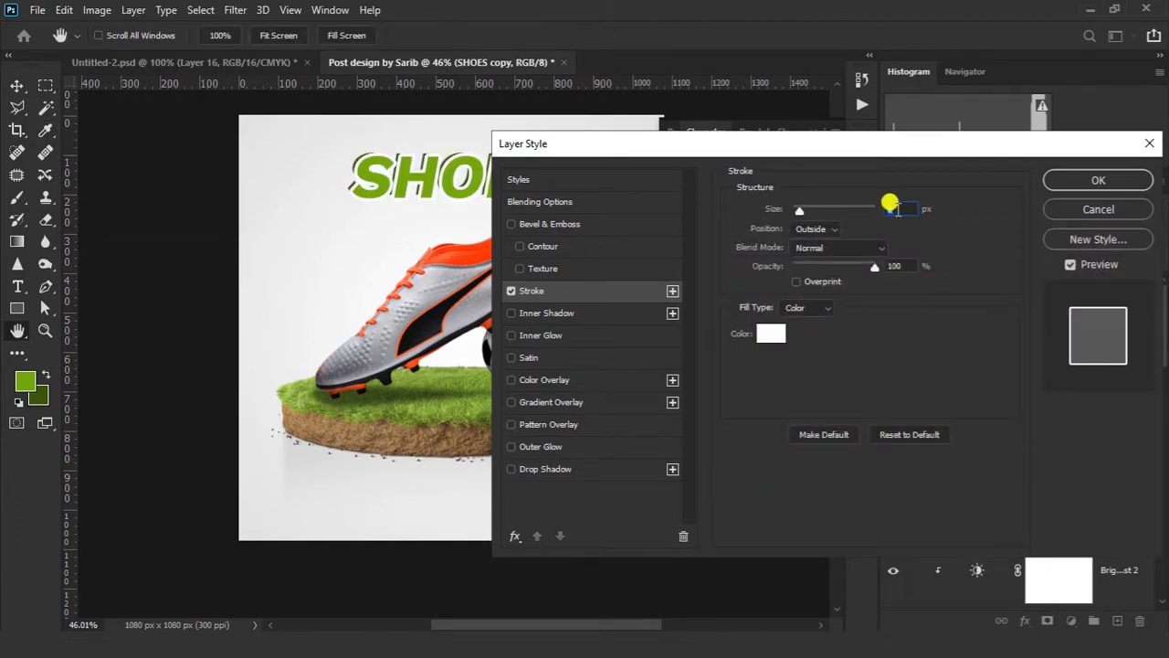
{"action": "type", "text": "3"}
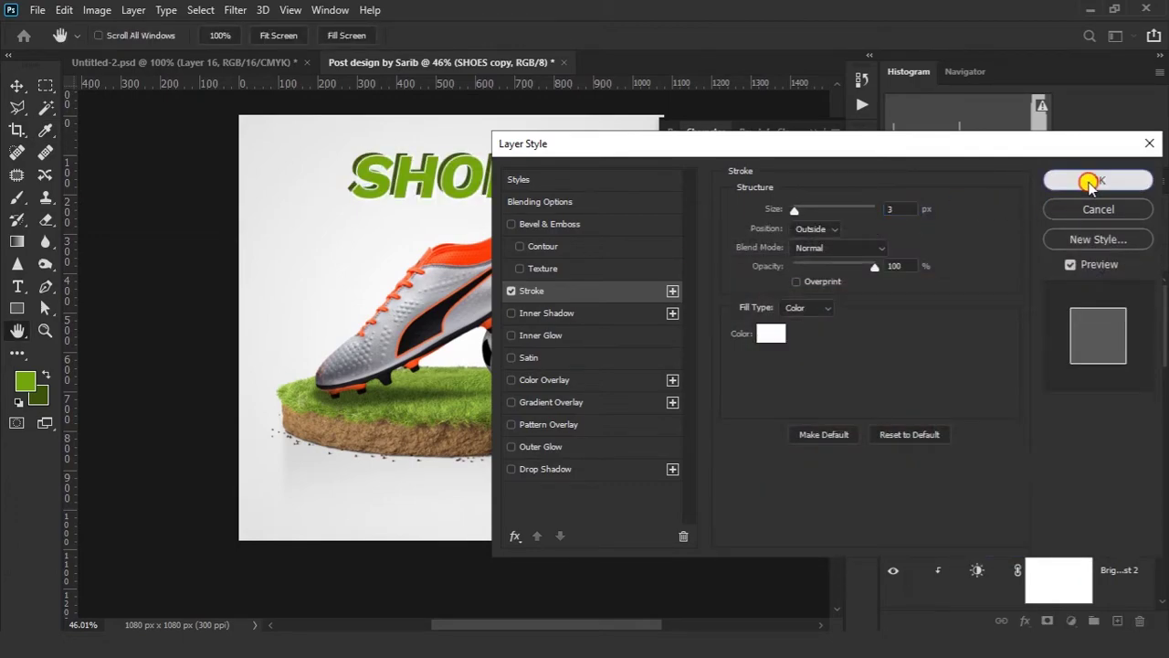
{"action": "left_click", "coordinate": [1070, 181]}
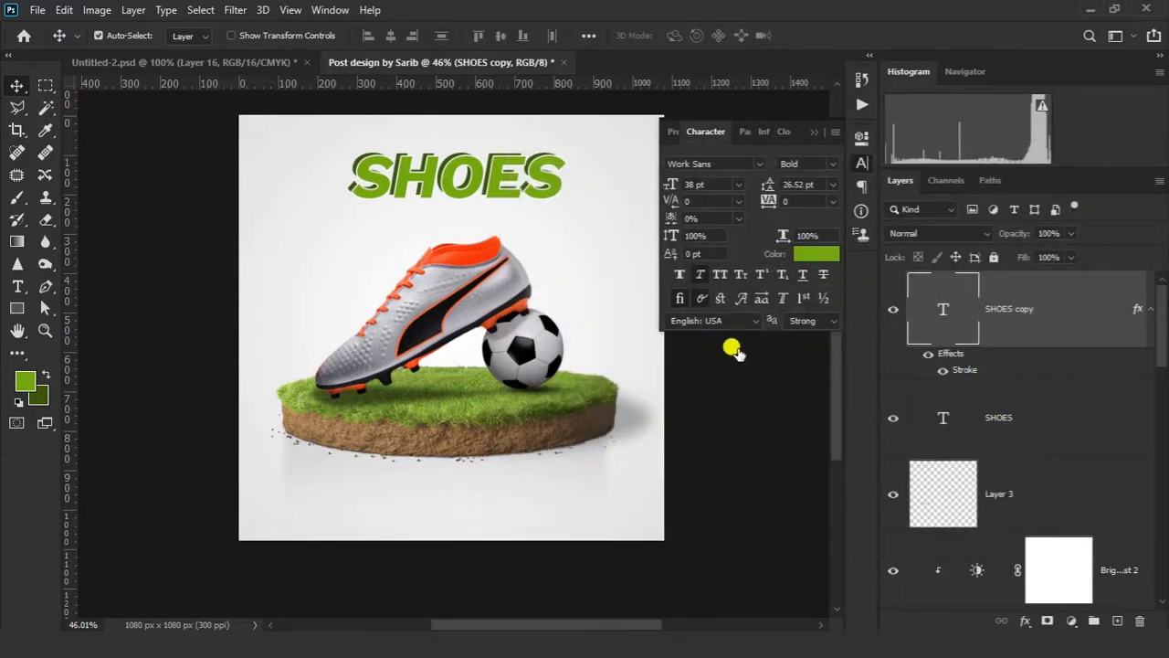
Select both SHOES text layers and enlarge them together above the shoe.
{"action": "left_click", "coordinate": [998, 417], "text": "ctrl"}
{"action": "key", "text": "ctrl+t"}
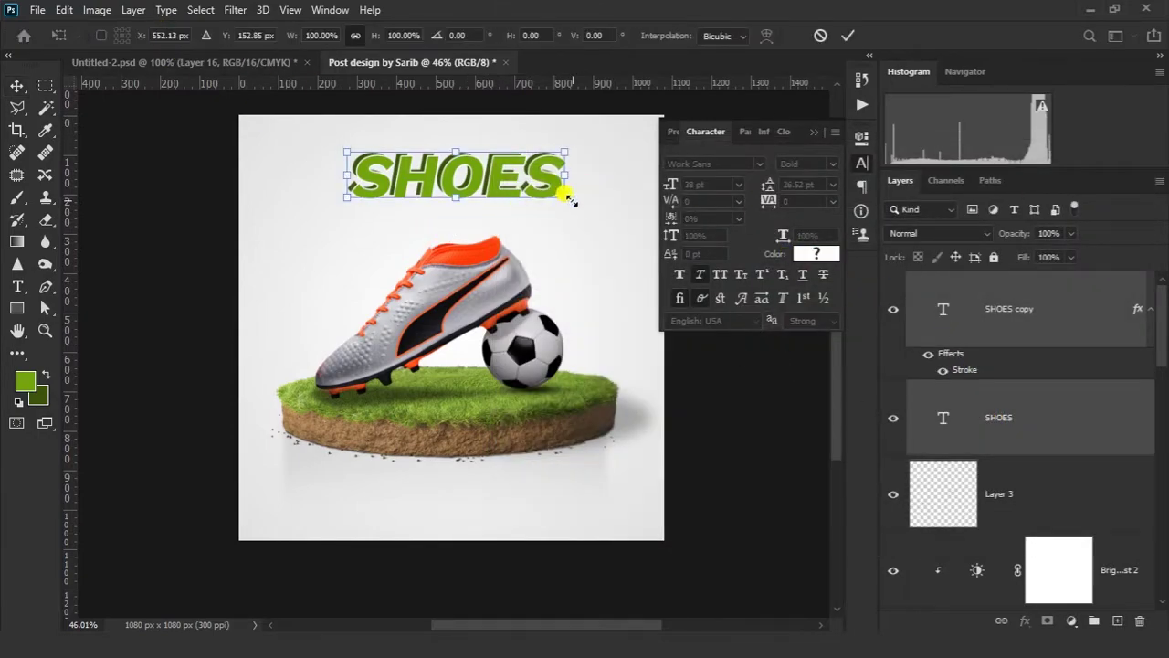
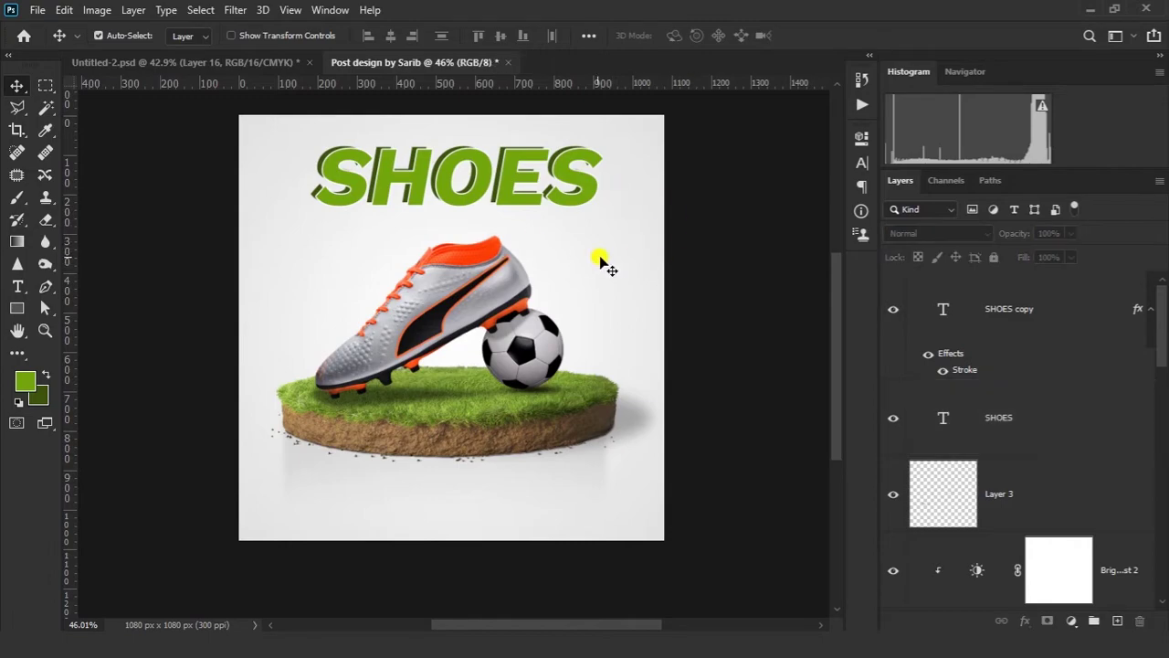
{"action": "left_click_drag", "start_coordinate": [289, 135], "coordinate": [629, 198]}
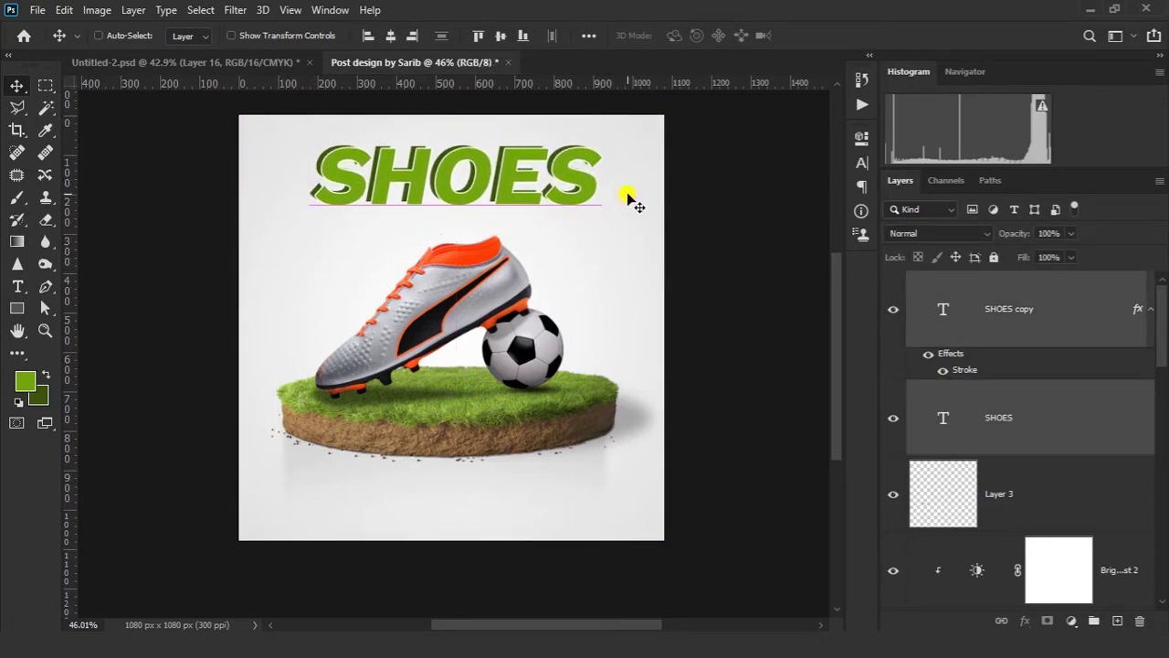
Draw a straight horizontal line about 674 px long above the SHOES headline, with no fill and a 2 px dark green stroke.
{"action": "scroll", "coordinate": [558, 155], "scroll_direction": "up", "scroll_amount": 2}
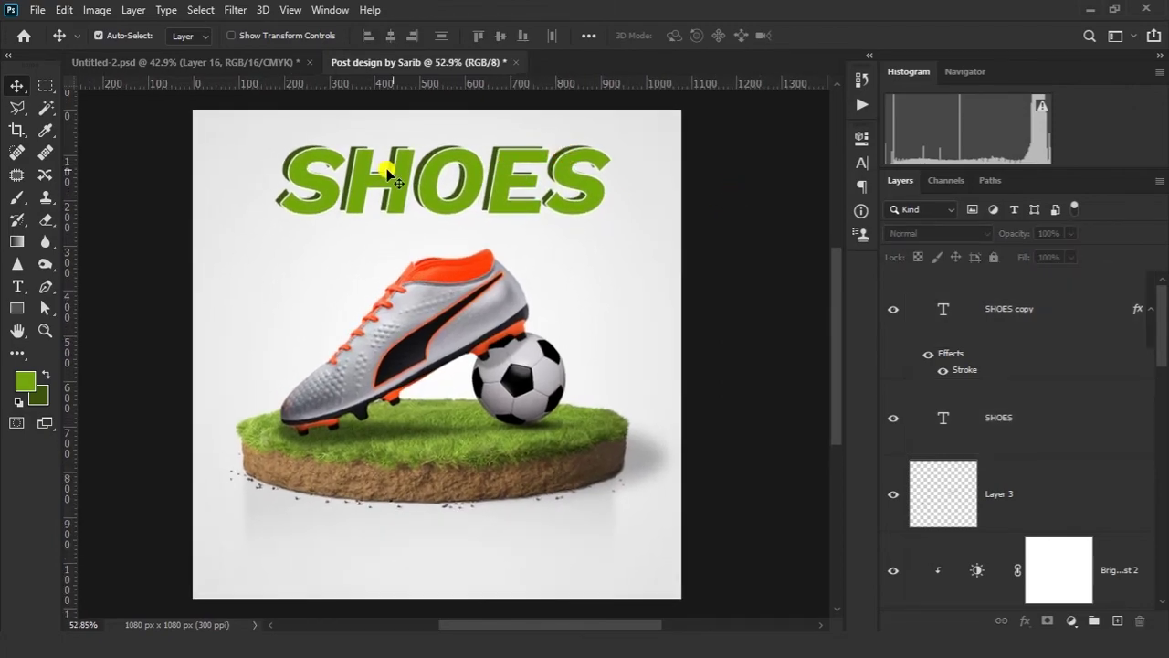
{"action": "left_click_drag", "start_coordinate": [49, 290], "coordinate": [196, 289]}
{"action": "left_click", "coordinate": [191, 35]}
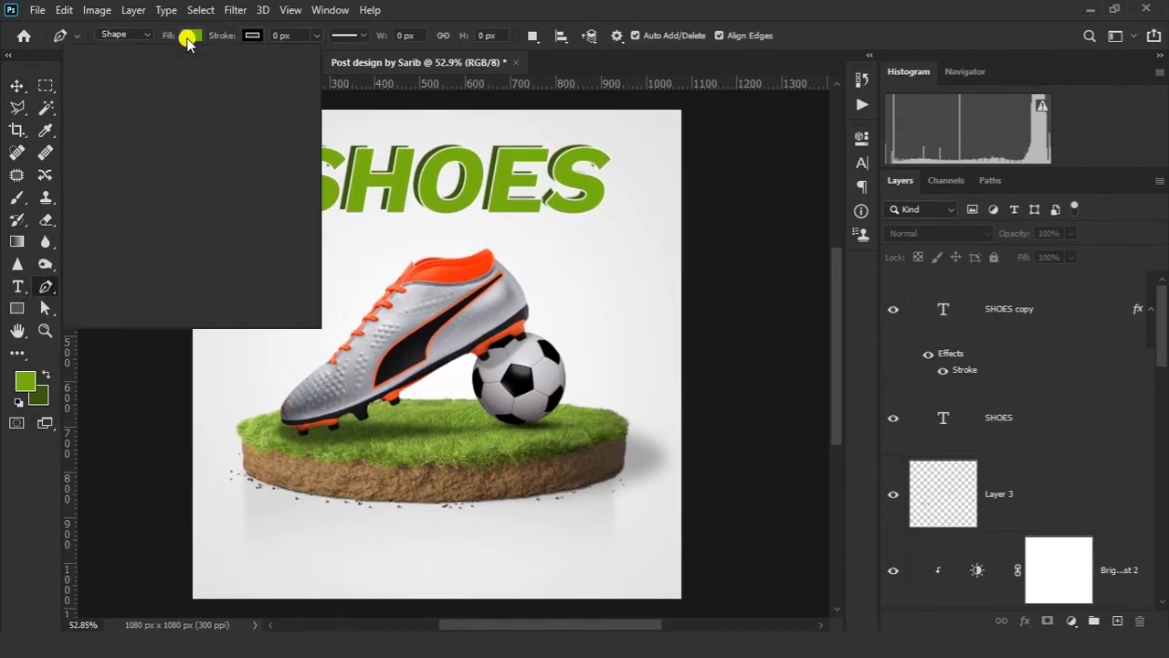
{"action": "left_click", "coordinate": [91, 68]}
{"action": "left_click", "coordinate": [252, 36]}
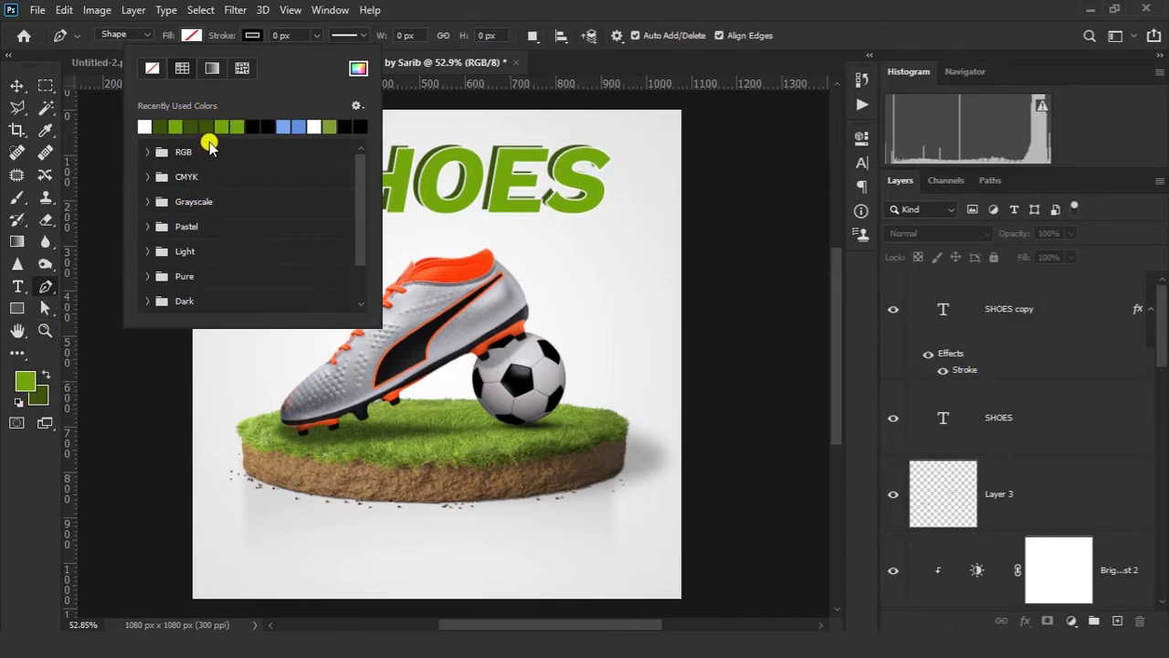
{"action": "left_click", "coordinate": [271, 35]}
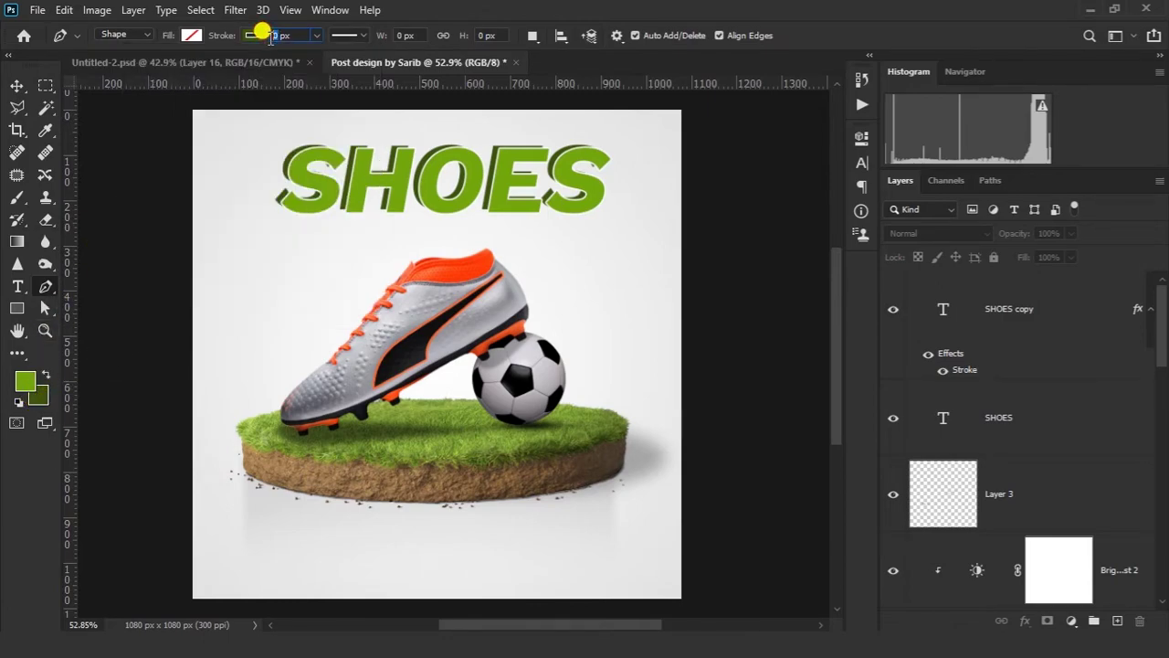
{"action": "left_click", "coordinate": [295, 129]}
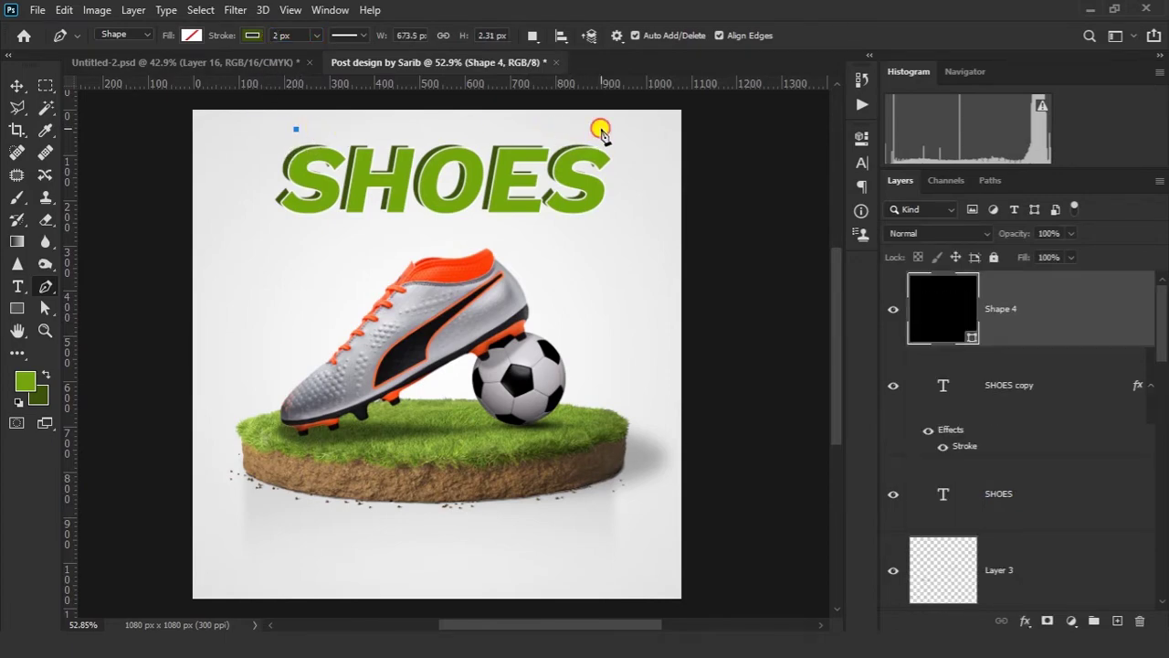
{"action": "left_click", "coordinate": [599, 130]}
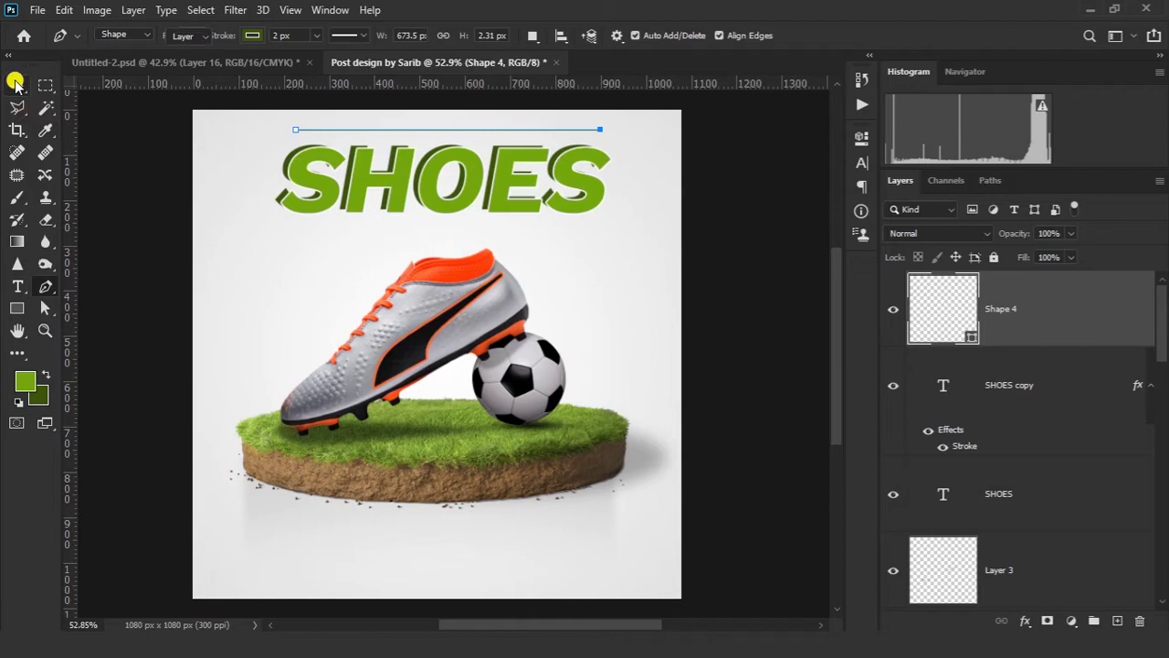
{"action": "left_click", "coordinate": [16, 85]}
Add the text THE NEW beside the shoe at 10 pt, in all caps and without italics.
{"action": "left_click", "coordinate": [17, 286]}
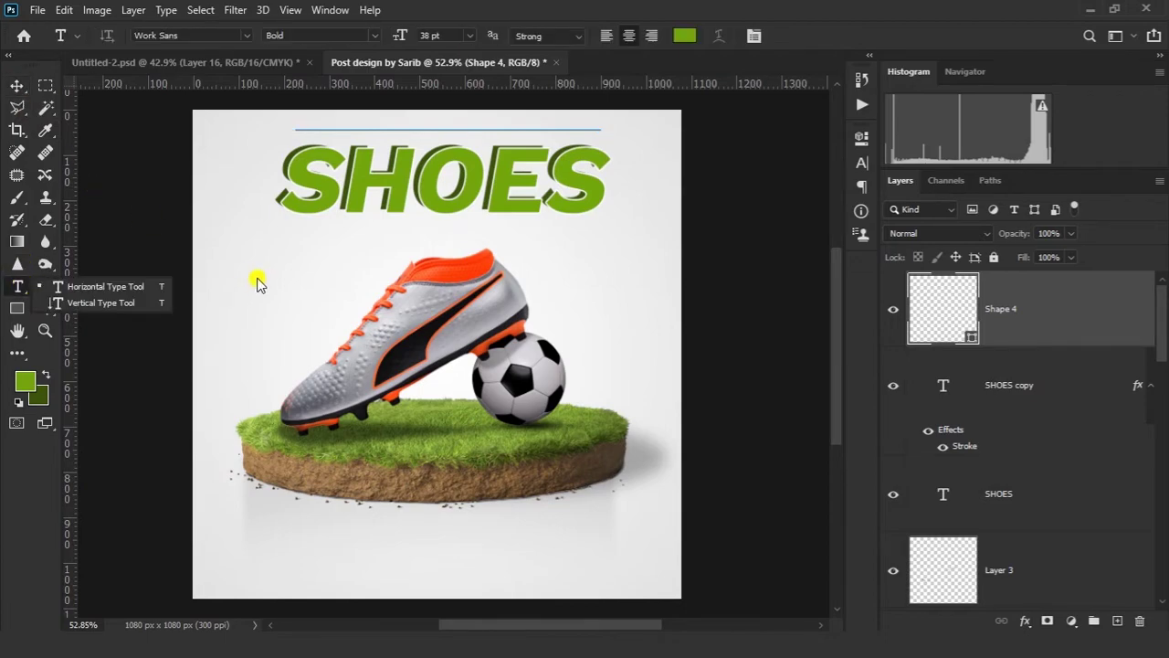
{"action": "left_click", "coordinate": [89, 287]}
{"action": "left_click", "coordinate": [255, 248]}
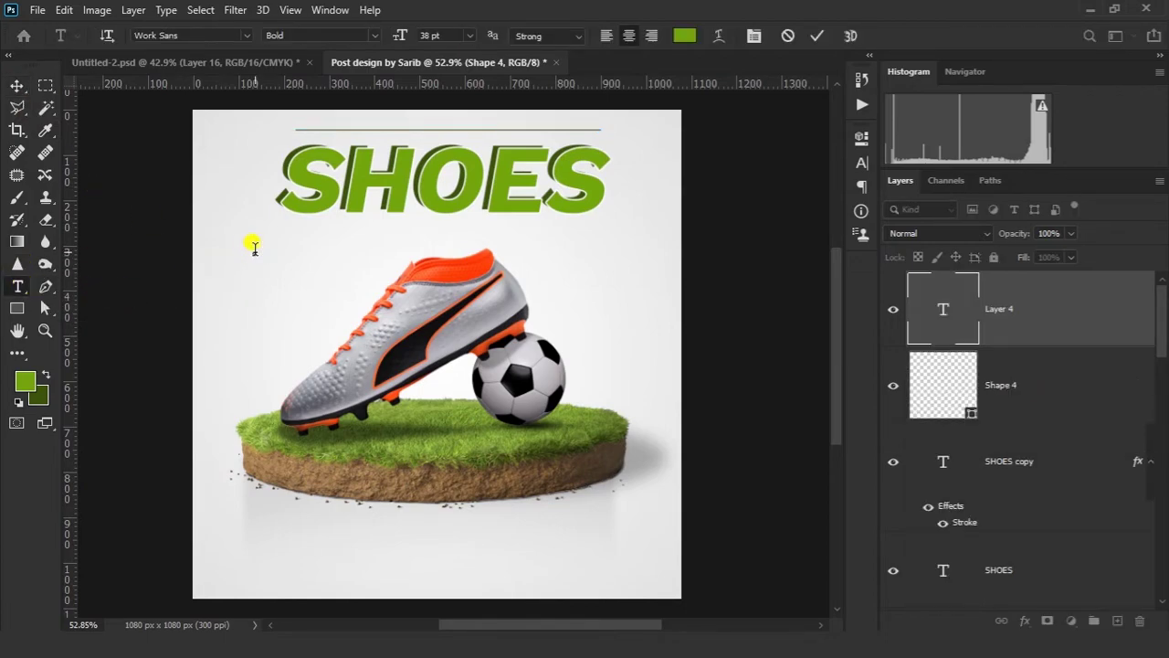
{"action": "type", "text": "the new"}
{"action": "key", "text": "ctrl+a"}
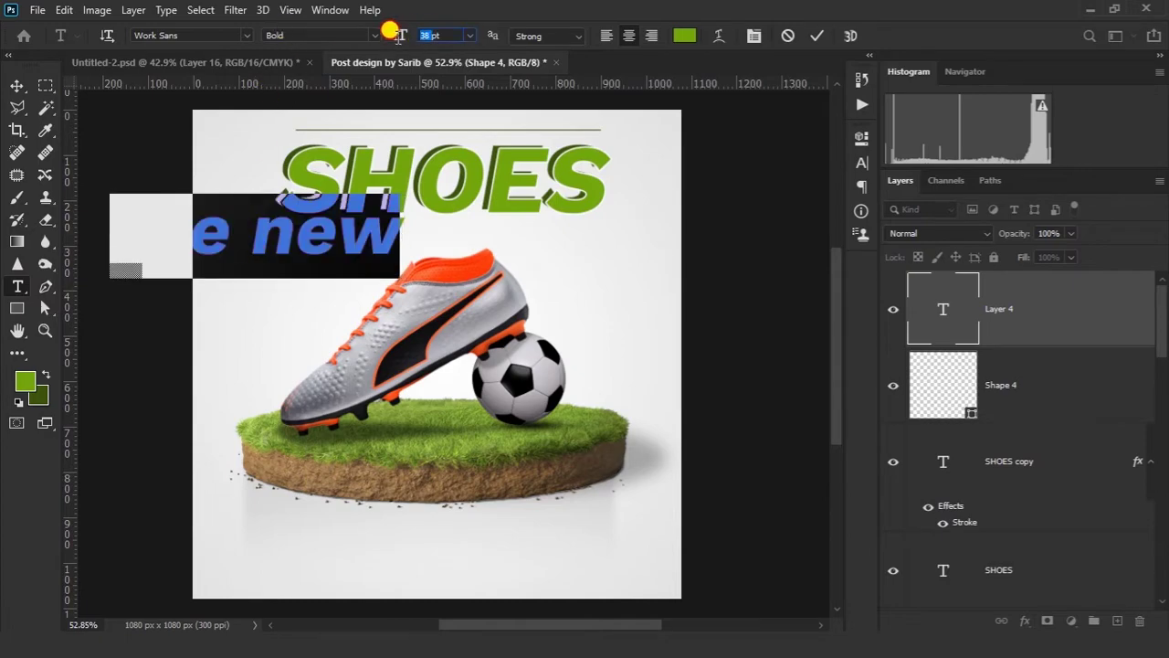
{"action": "left_click", "coordinate": [756, 36]}
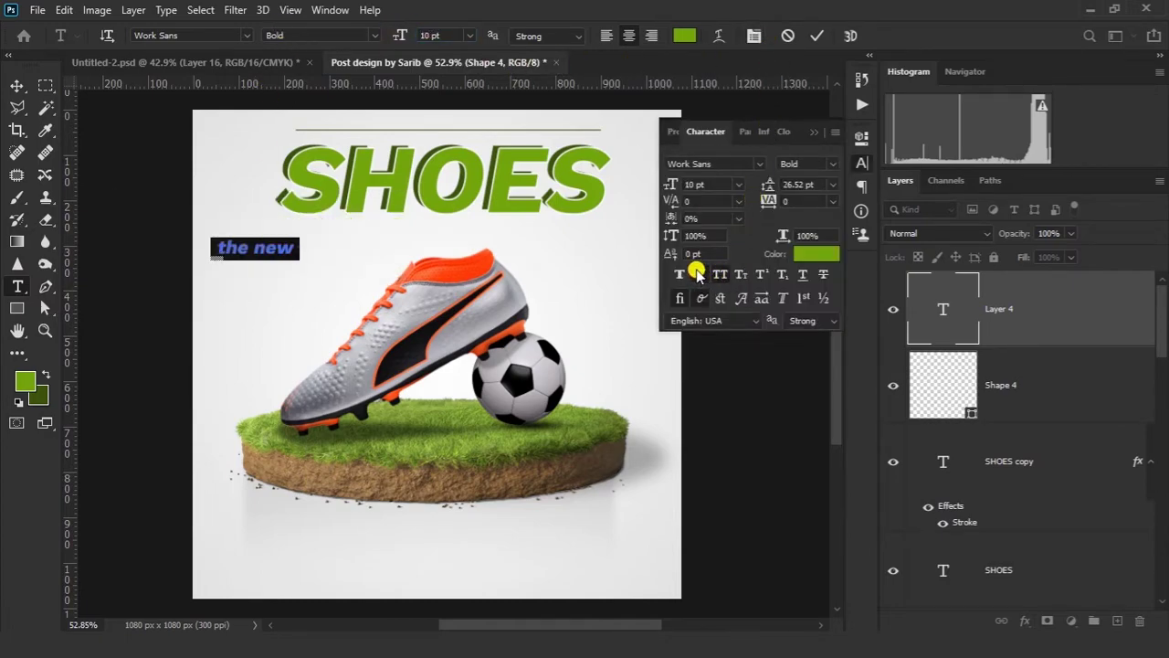
{"action": "left_click", "coordinate": [700, 274]}
{"action": "left_click", "coordinate": [719, 274]}
Color the THE NEW text very dark green, #213005, and set its font weight to Medium.
{"action": "left_click", "coordinate": [804, 255]}
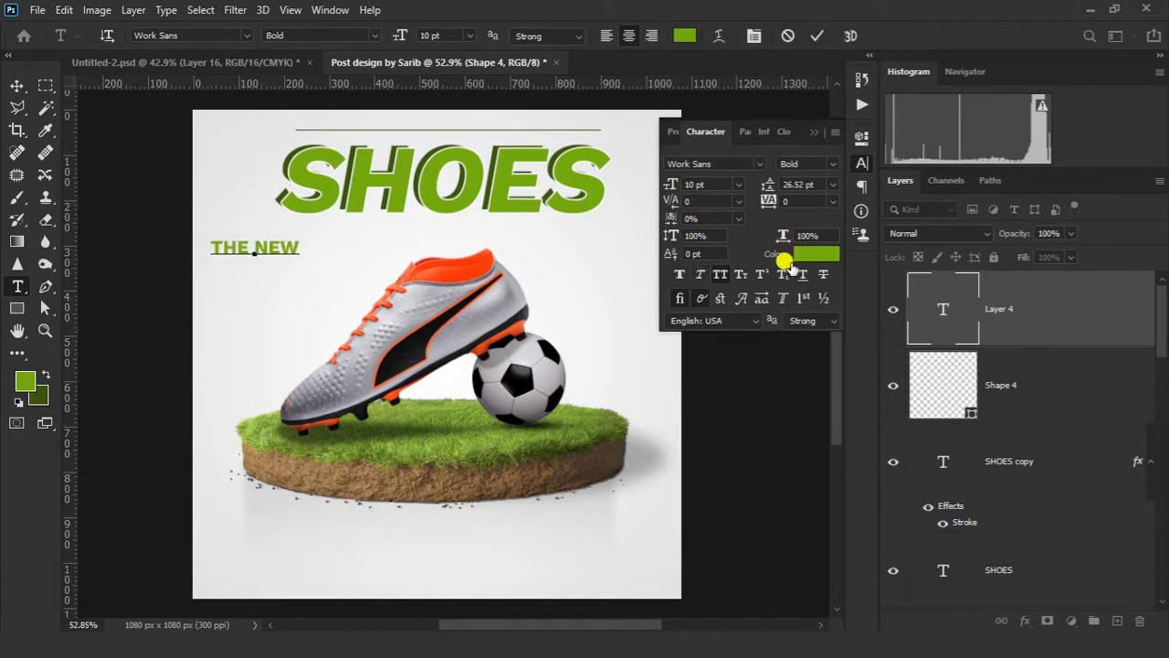
{"action": "left_click", "coordinate": [37, 393]}
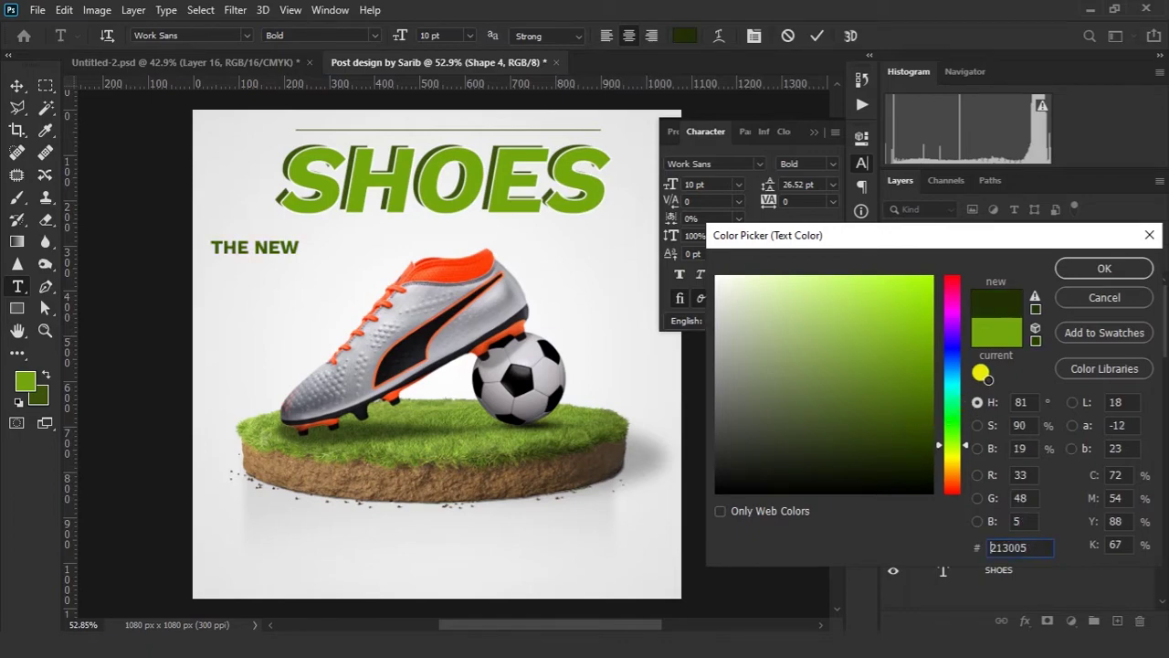
{"action": "left_click", "coordinate": [1104, 267]}
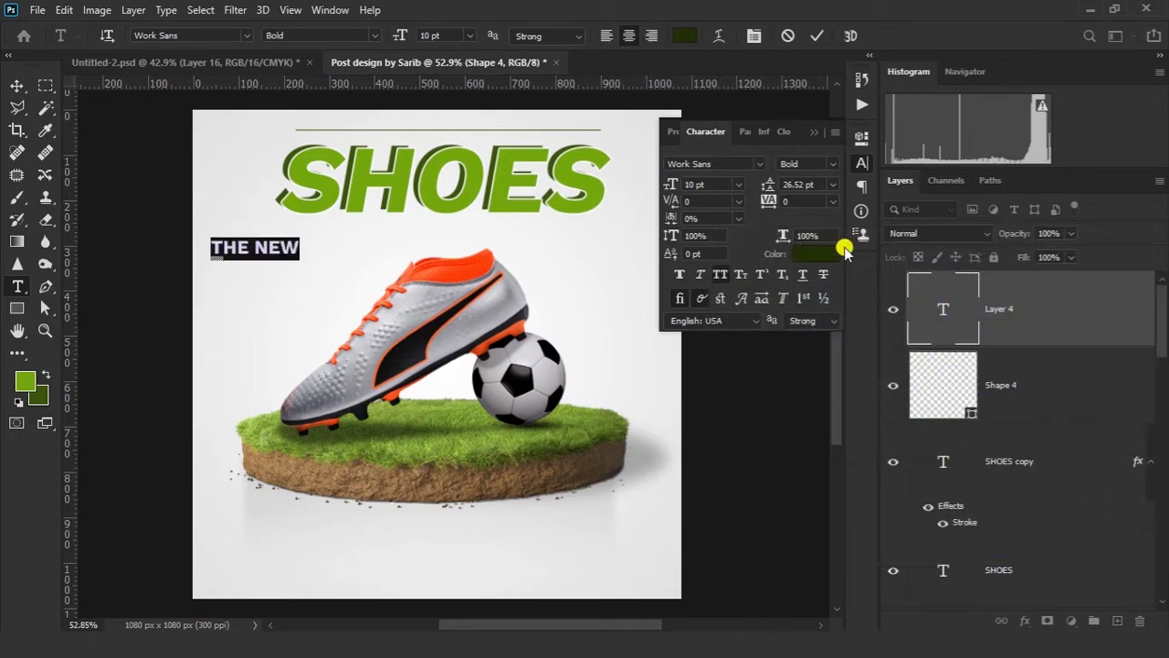
{"action": "left_click", "coordinate": [815, 36]}
{"action": "left_click", "coordinate": [832, 164]}
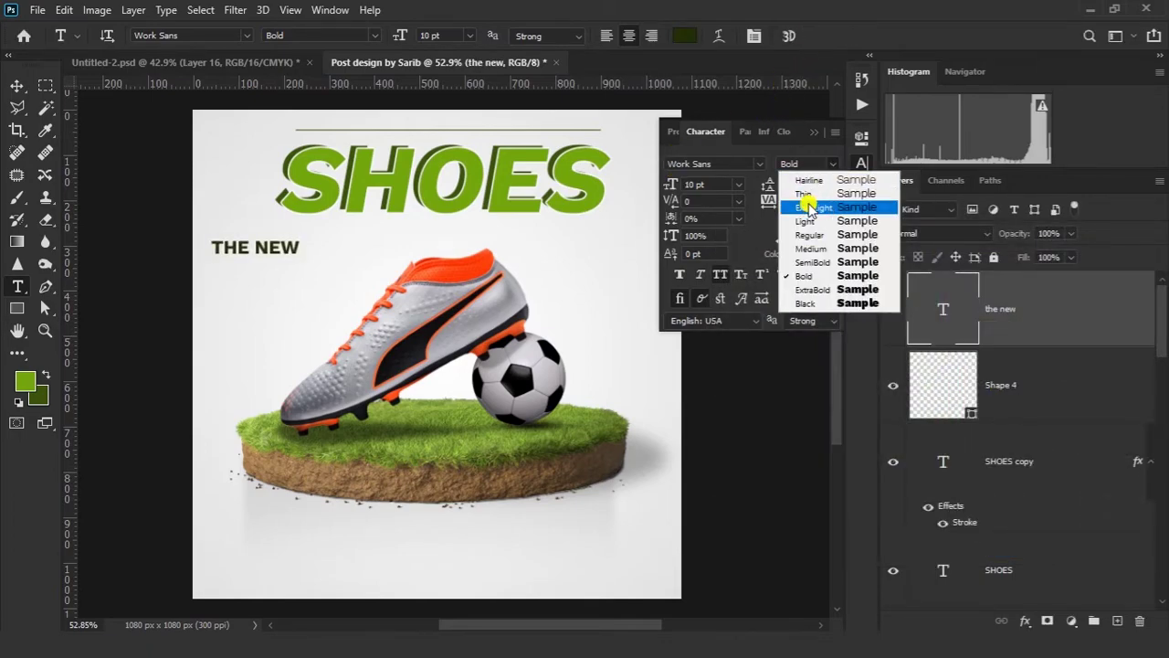
{"action": "left_click", "coordinate": [820, 249]}
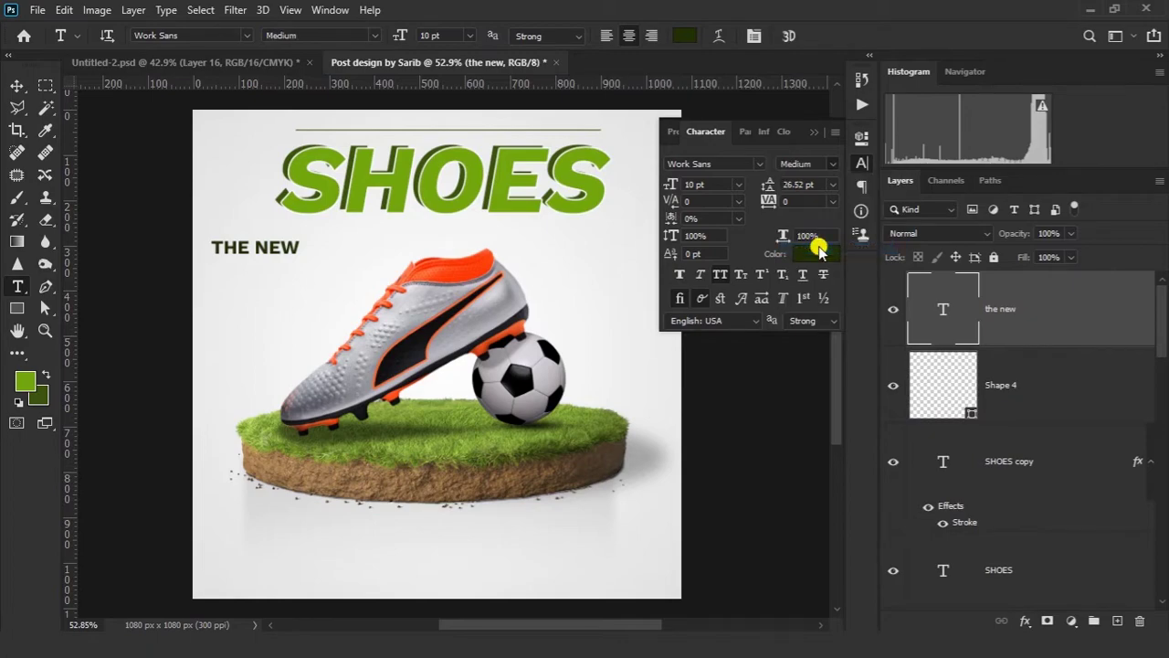
Center the THE NEW text on the line above the headline, scaled down to about 7.39 pt and in Bold weight.
{"action": "left_click", "coordinate": [17, 87]}
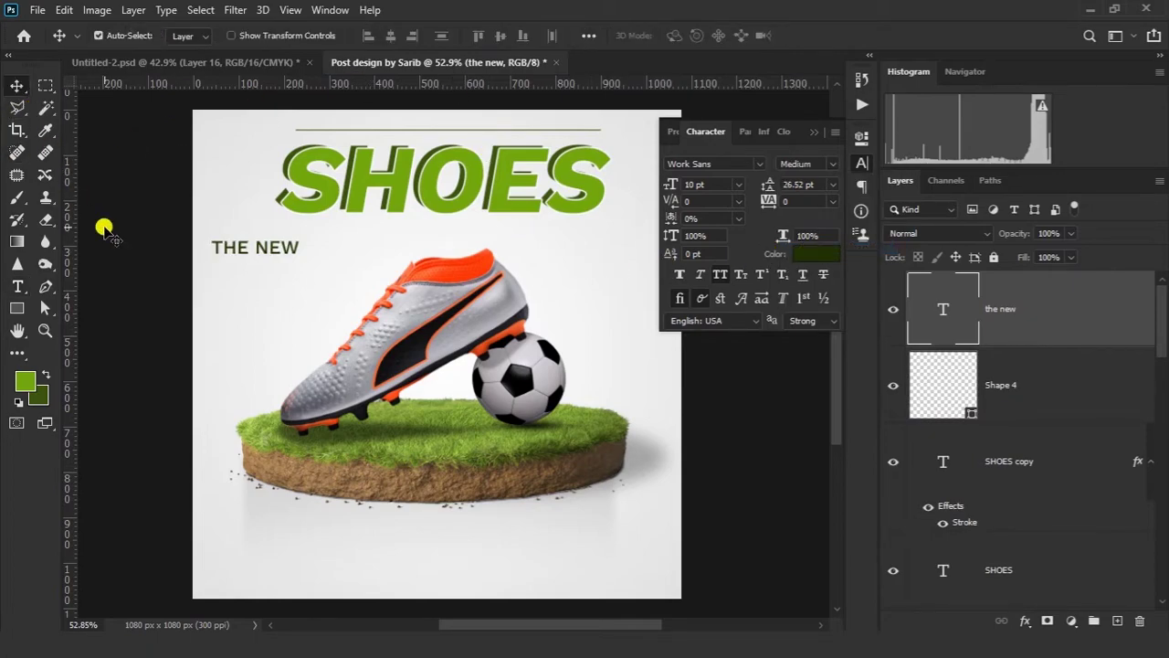
{"action": "left_click_drag", "start_coordinate": [258, 315], "coordinate": [454, 192]}
{"action": "key", "text": "ctrl+t"}
{"action": "left_click_drag", "start_coordinate": [497, 119], "coordinate": [441, 231]}
{"action": "key", "text": "Return"}
{"action": "left_click", "coordinate": [833, 165]}
{"action": "left_click", "coordinate": [813, 276]}
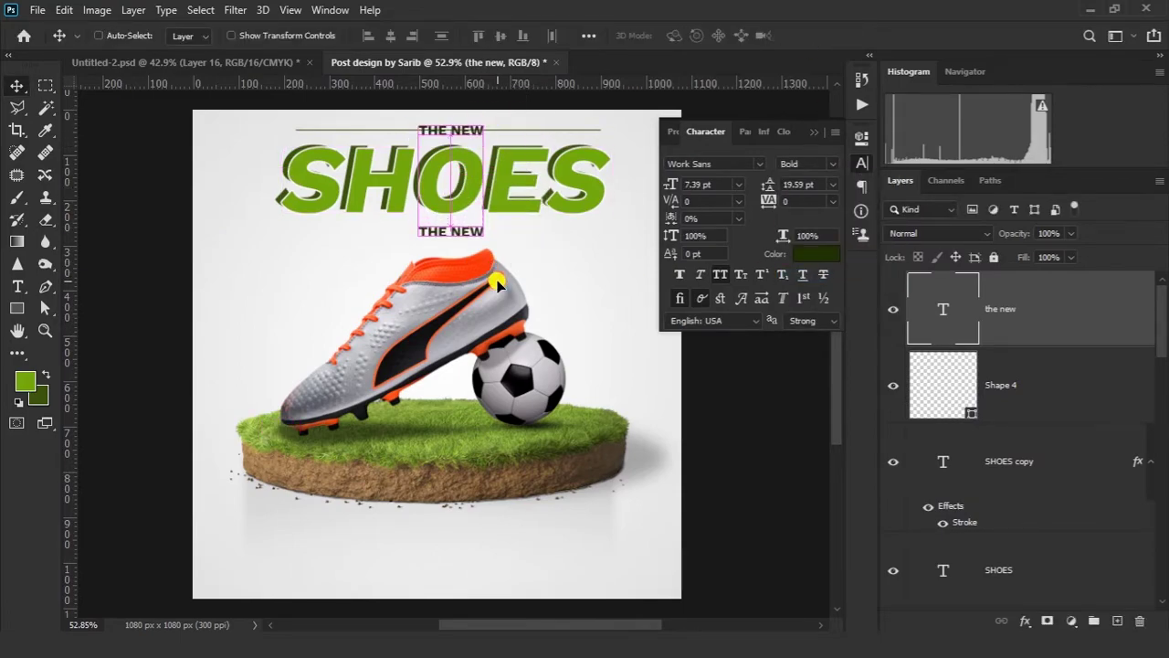
Duplicate the THE NEW text and its line below the headline, with the copied text reading SPORTS SHOES.
{"action": "key", "text": "t"}
{"action": "left_click", "coordinate": [445, 232]}
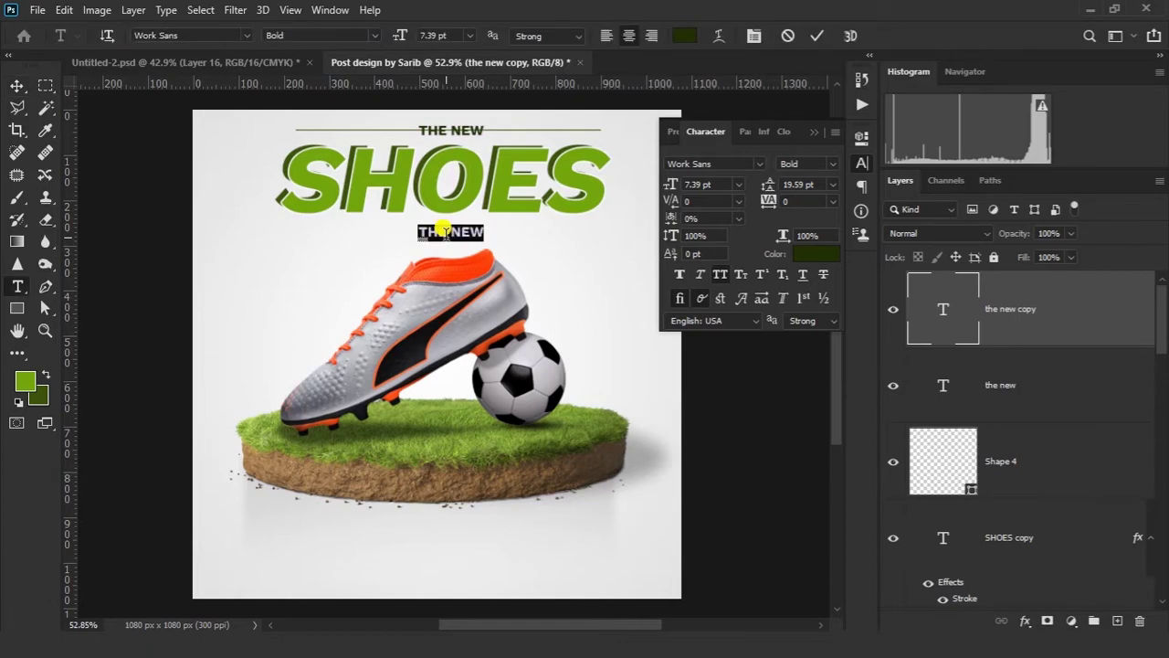
{"action": "key", "text": "ctrl+a"}
{"action": "type", "text": "SPORTS SHOES"}
{"action": "key", "text": "ctrl+Return"}
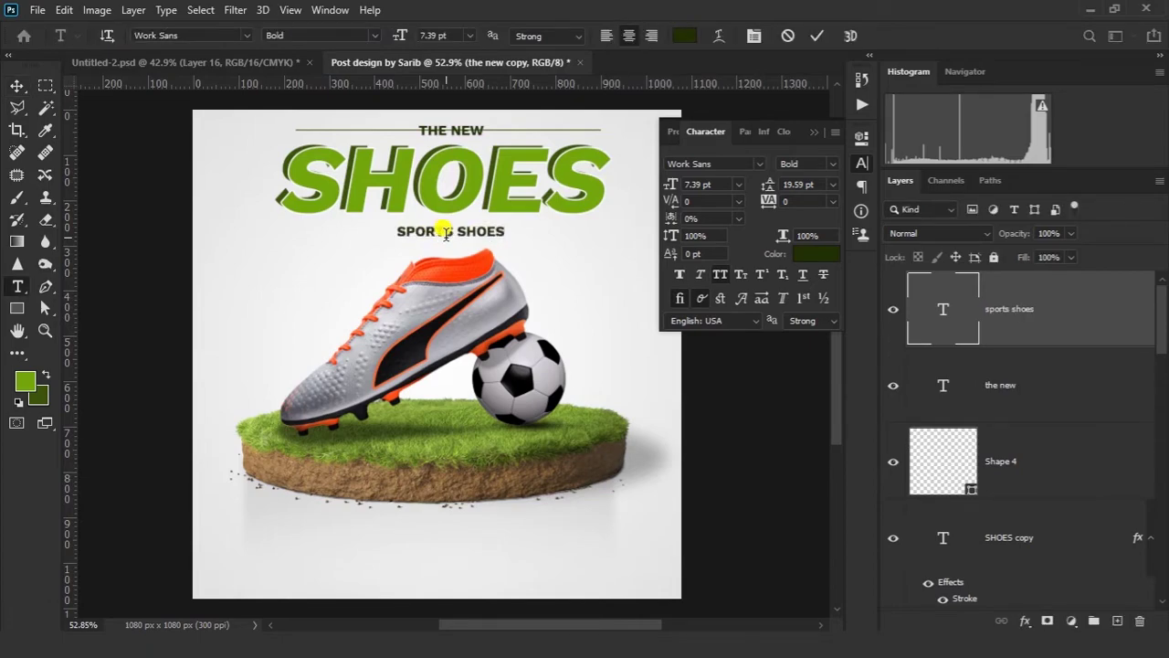
{"action": "key", "text": "v"}
{"action": "left_click_drag", "start_coordinate": [597, 129], "coordinate": [627, 241], "text": "alt"}
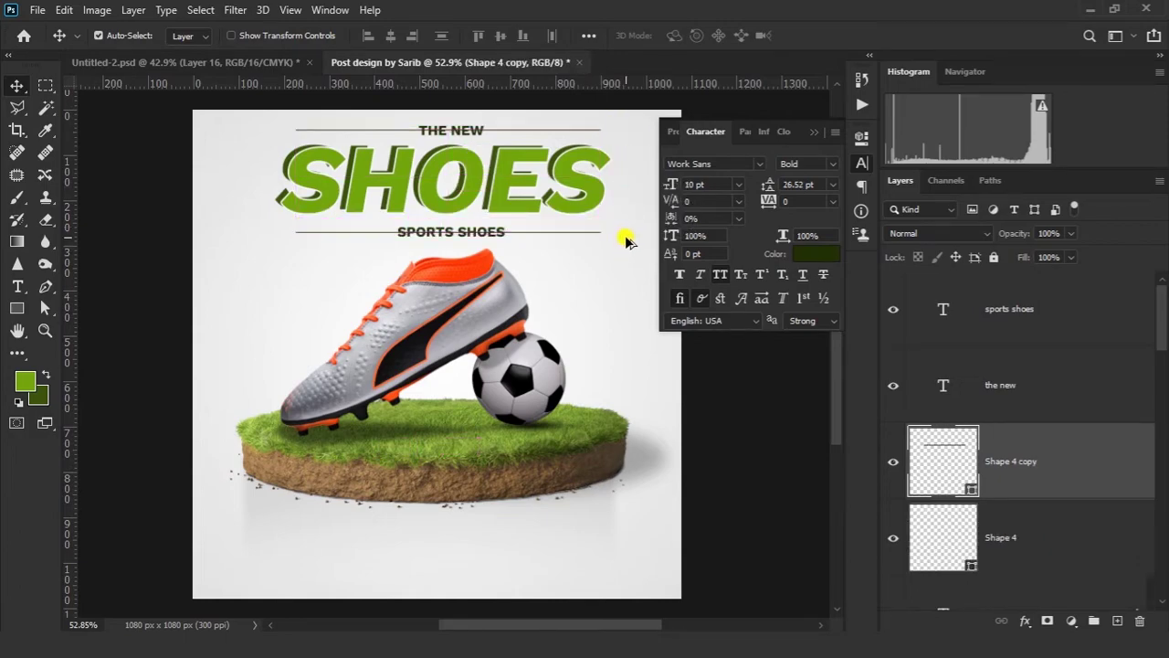
Group the two large SHOES headline text layers and name the group SHOES.
{"action": "scroll", "coordinate": [537, 171], "scroll_direction": "down", "scroll_amount": 1}
{"action": "left_click_drag", "start_coordinate": [282, 184], "coordinate": [360, 178]}
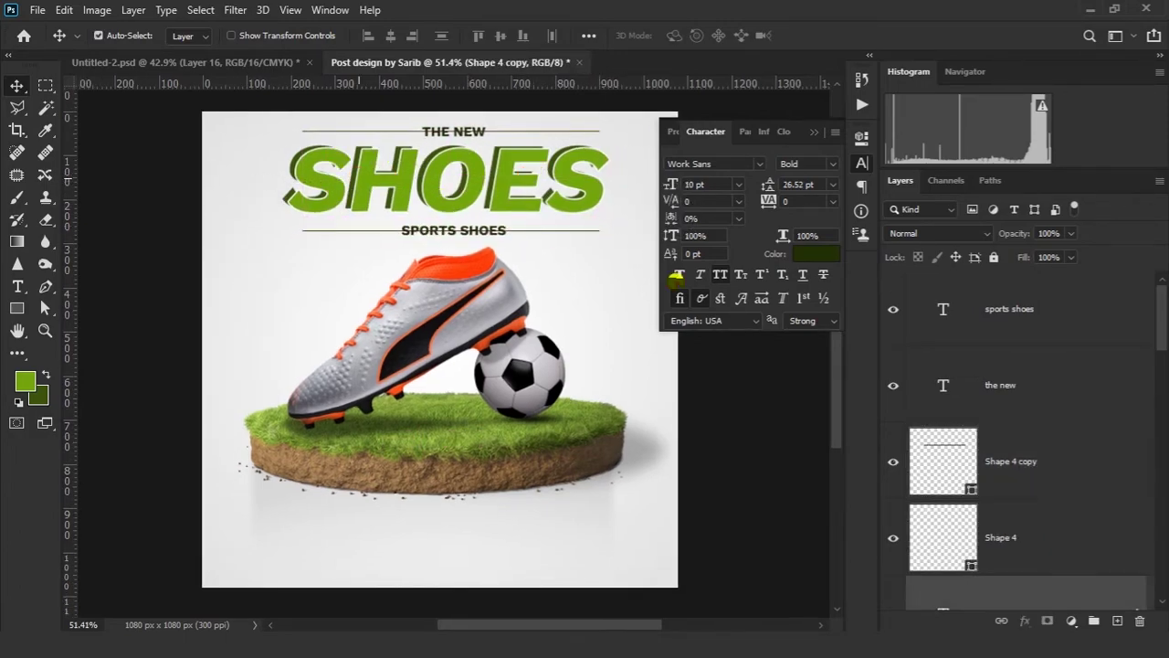
{"action": "scroll", "coordinate": [974, 489], "scroll_direction": "down", "scroll_amount": 5}
{"action": "scroll", "coordinate": [980, 484], "scroll_direction": "down", "scroll_amount": 1}
{"action": "scroll", "coordinate": [995, 357], "scroll_direction": "up", "scroll_amount": 2}
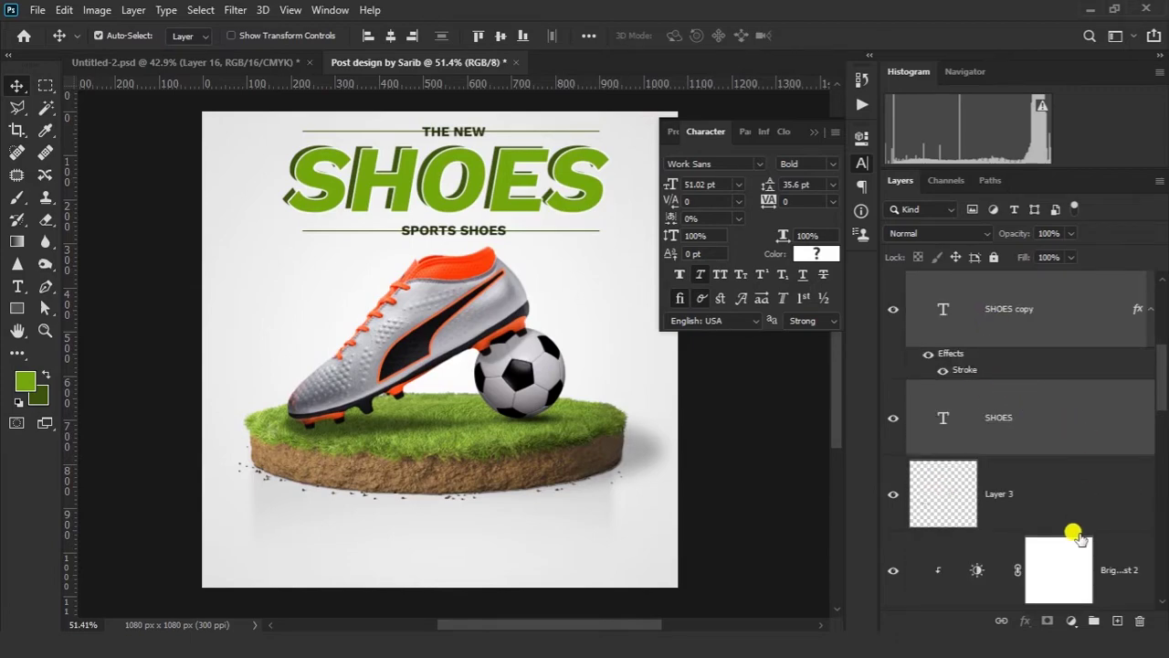
{"action": "left_click", "coordinate": [1092, 621]}
{"action": "double_click", "coordinate": [957, 281]}
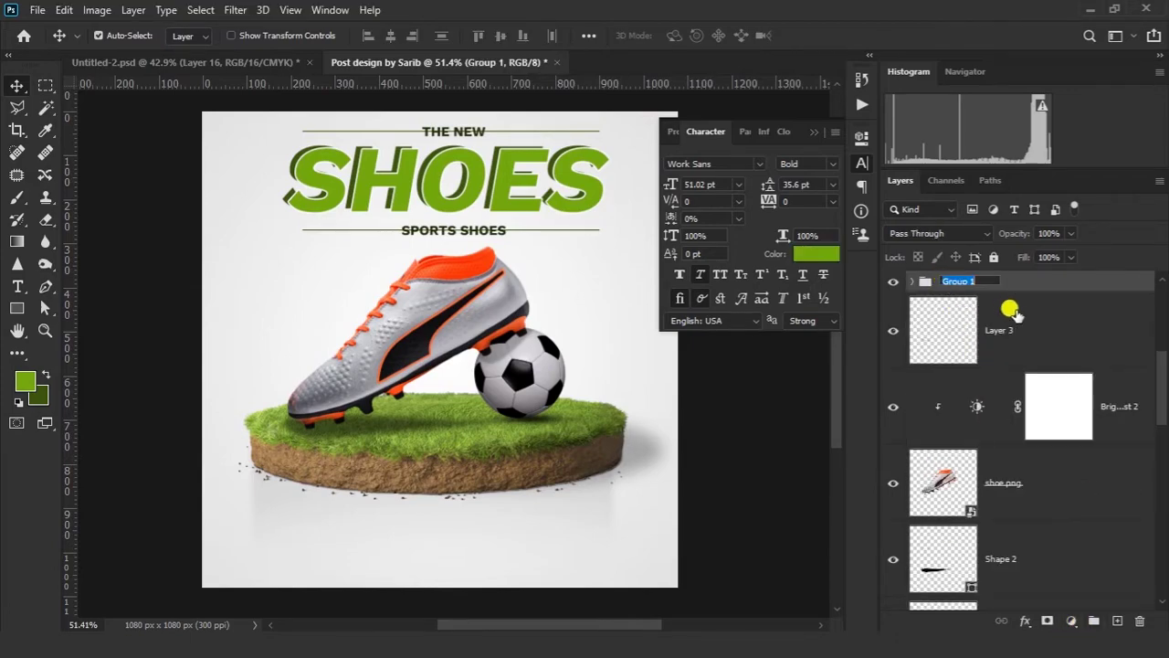
{"action": "left_click", "coordinate": [1014, 329]}
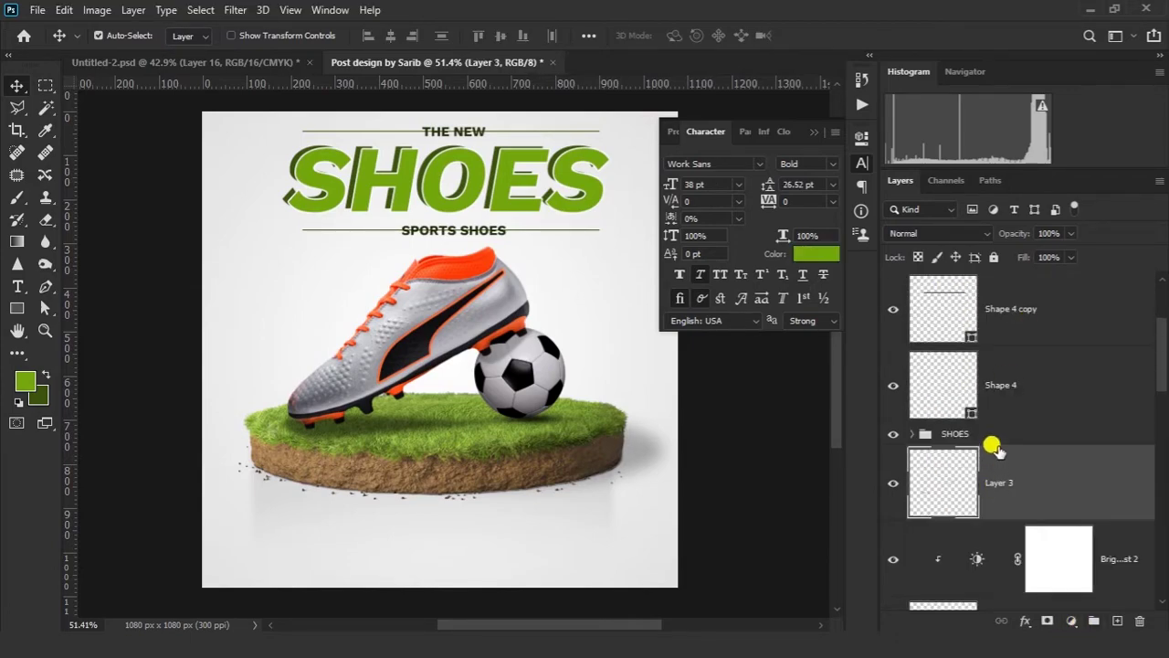
Hide and show the SHOES group again to check which headline elements it contains.
{"action": "left_click", "coordinate": [889, 437]}
{"action": "left_click", "coordinate": [891, 435]}
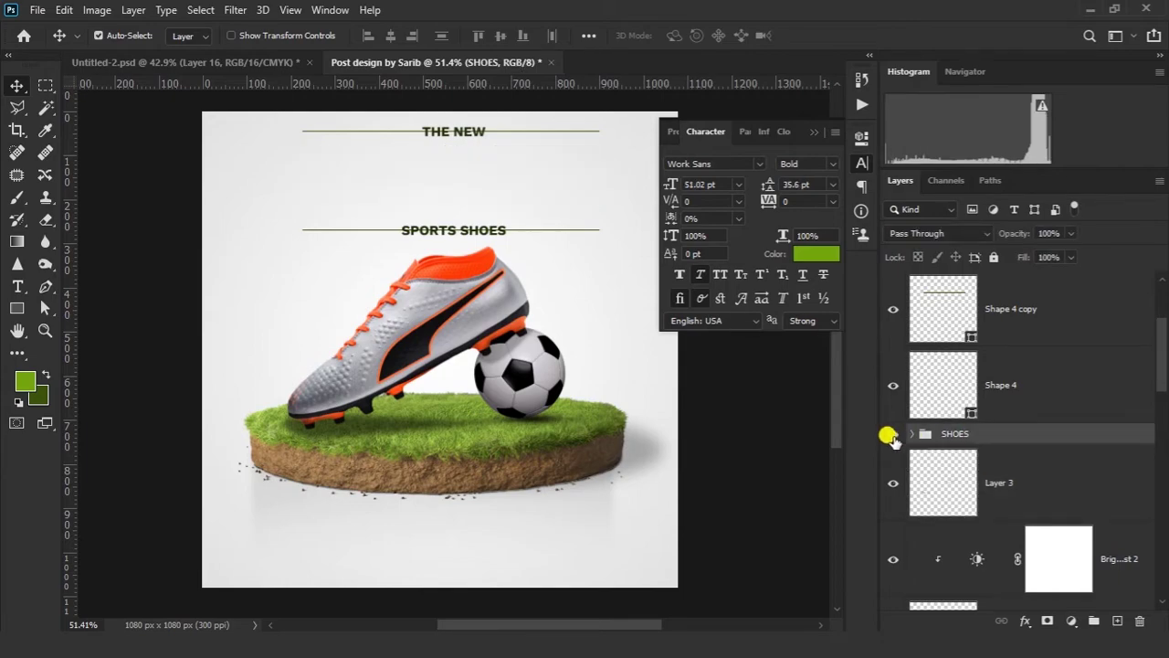
{"action": "left_click", "coordinate": [891, 436]}
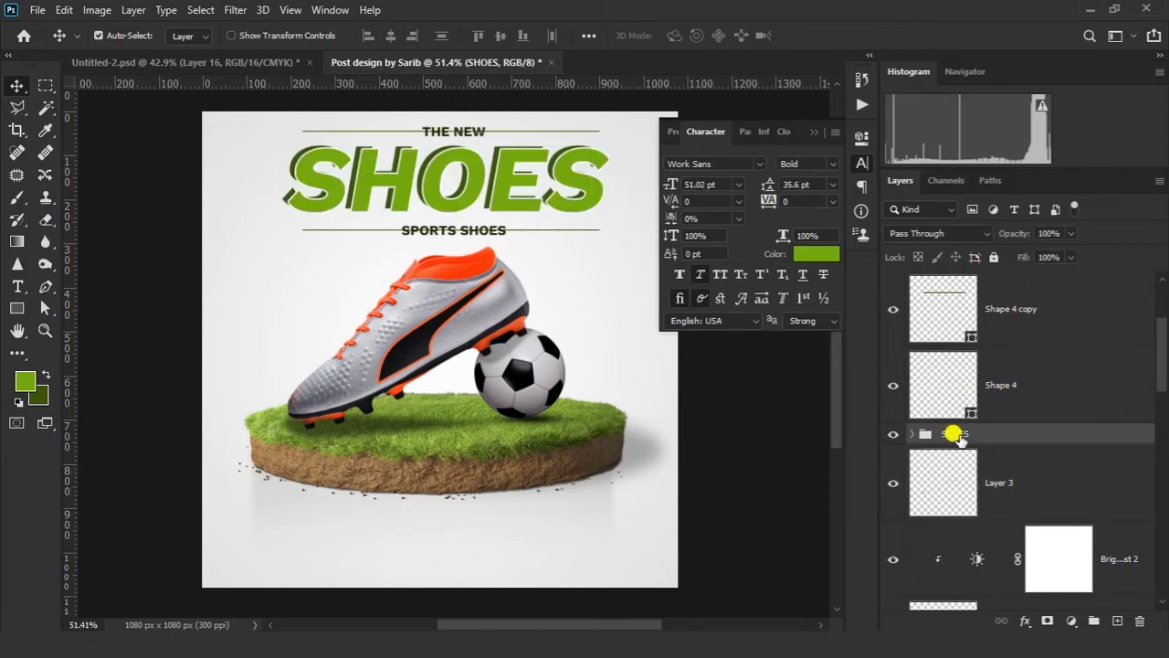
Select the THE NEW and SPORTS SHOES texts, both lines and the SHOES group, and align their horizontal centers.
{"action": "left_click_drag", "start_coordinate": [411, 112], "coordinate": [497, 235]}
{"action": "left_click", "coordinate": [911, 433]}
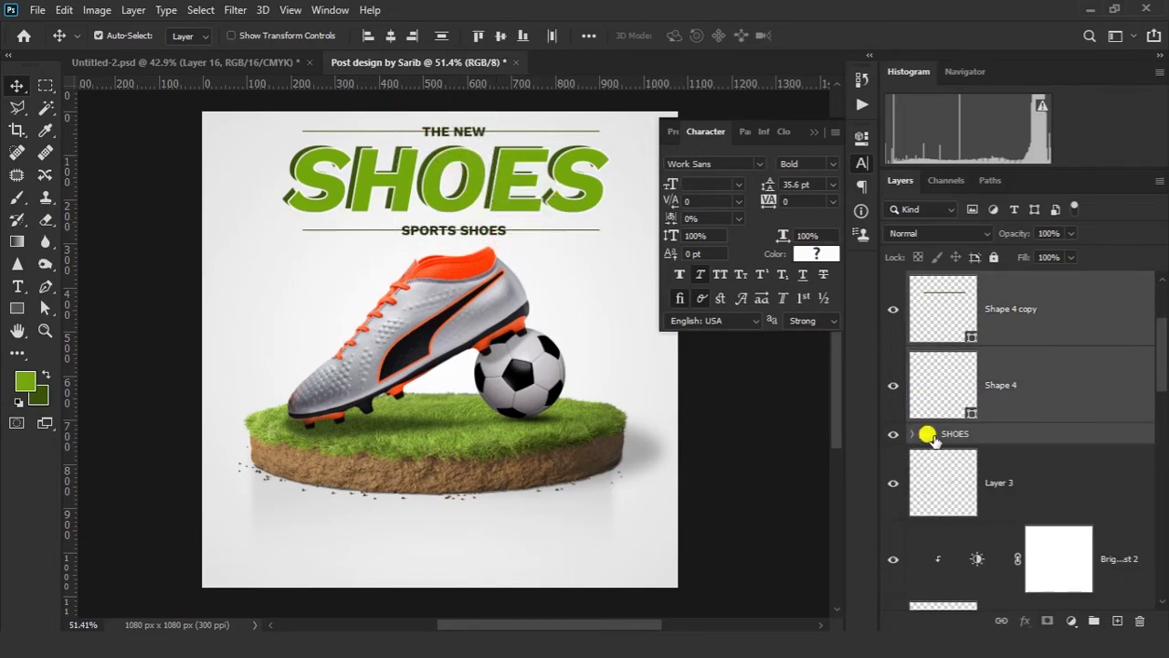
{"action": "left_click", "coordinate": [912, 434]}
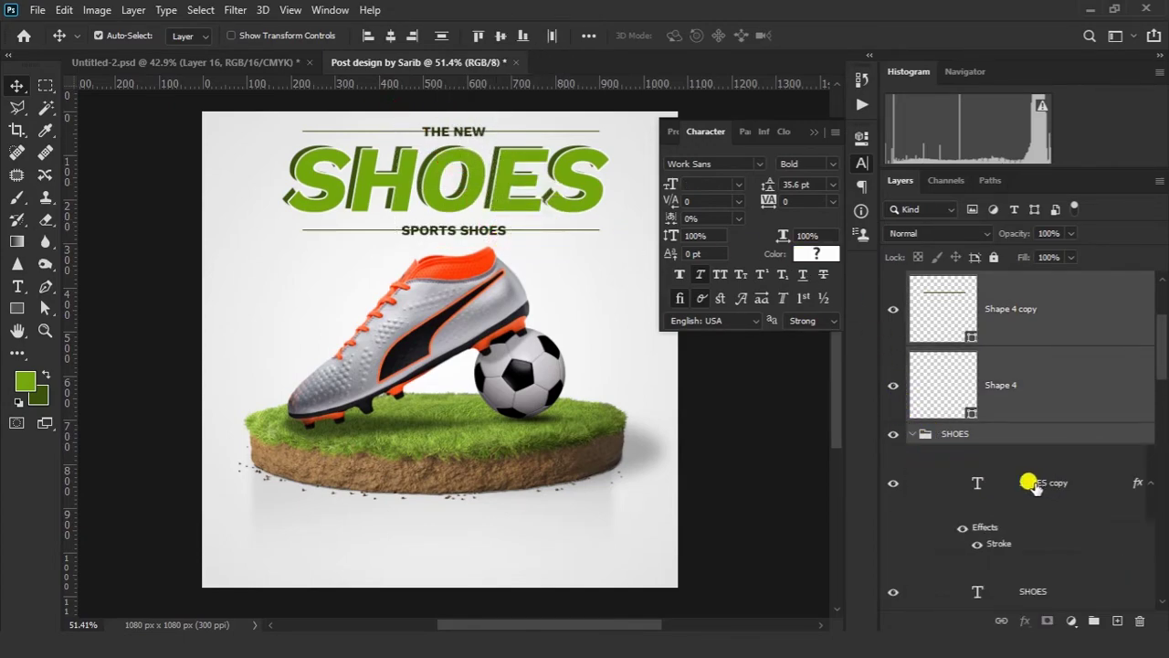
{"action": "scroll", "coordinate": [1029, 483], "scroll_direction": "down", "scroll_amount": 1}
{"action": "left_click", "coordinate": [910, 358]}
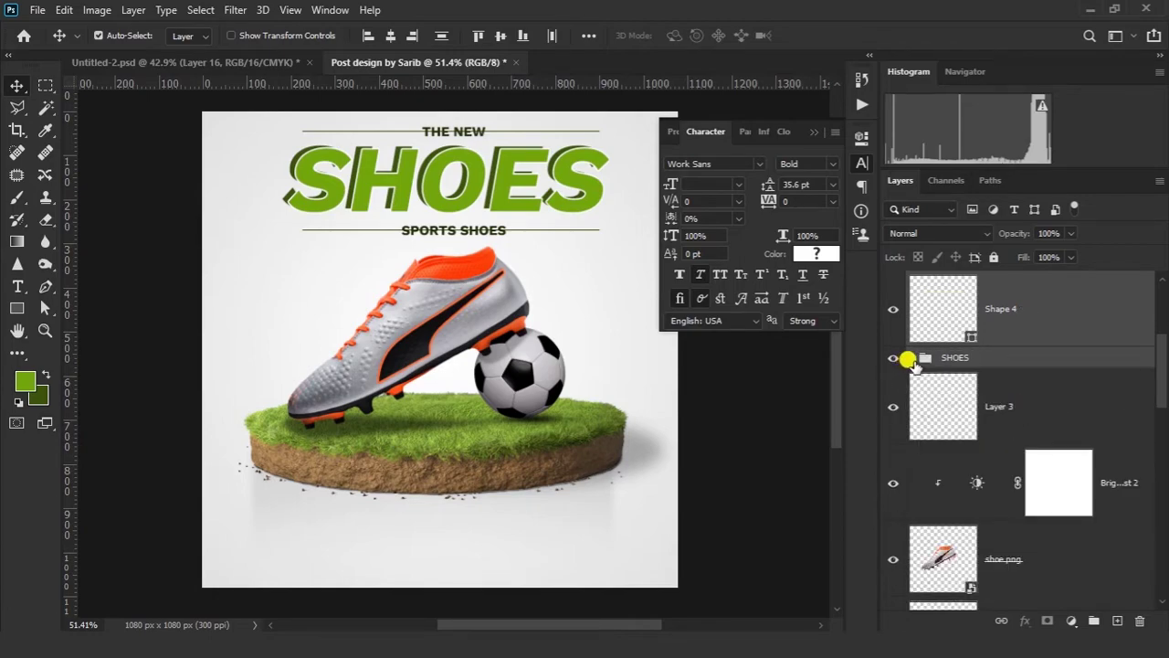
{"action": "scroll", "coordinate": [959, 358], "scroll_direction": "up", "scroll_amount": 2}
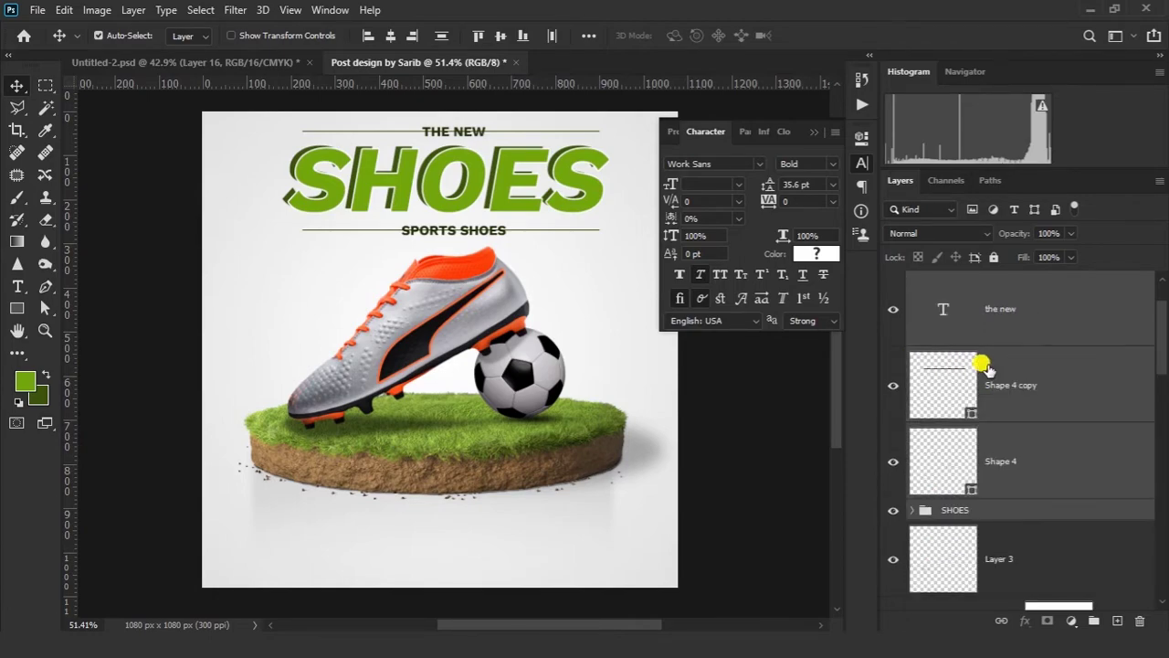
{"action": "scroll", "coordinate": [1002, 423], "scroll_direction": "up", "scroll_amount": 1}
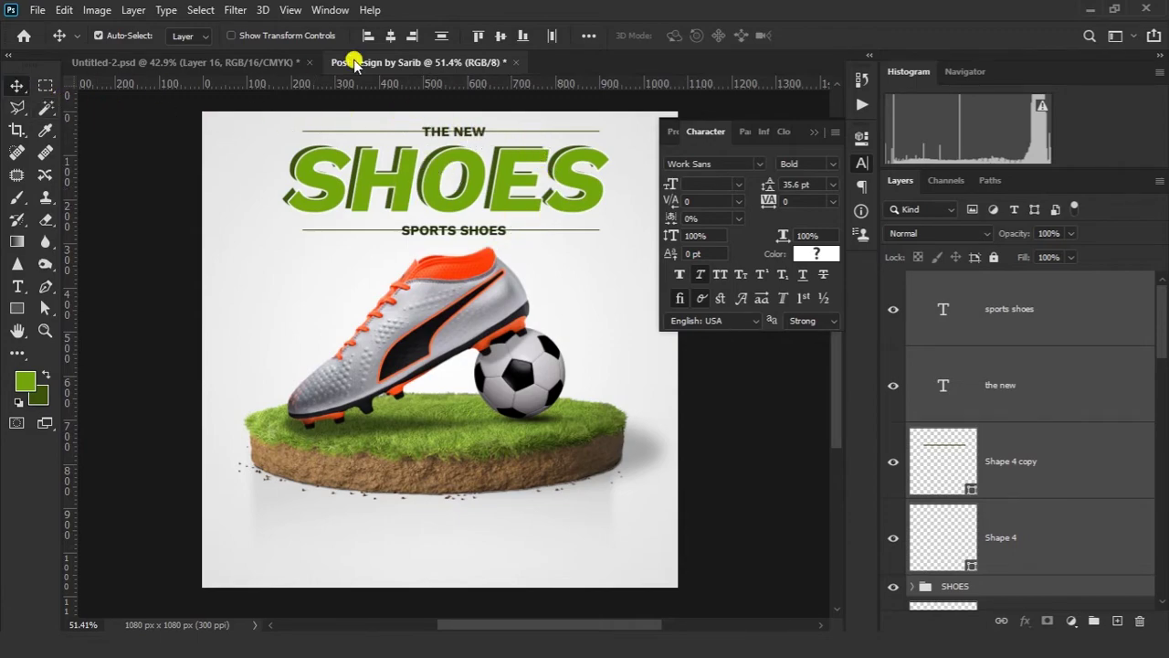
{"action": "left_click", "coordinate": [389, 38]}
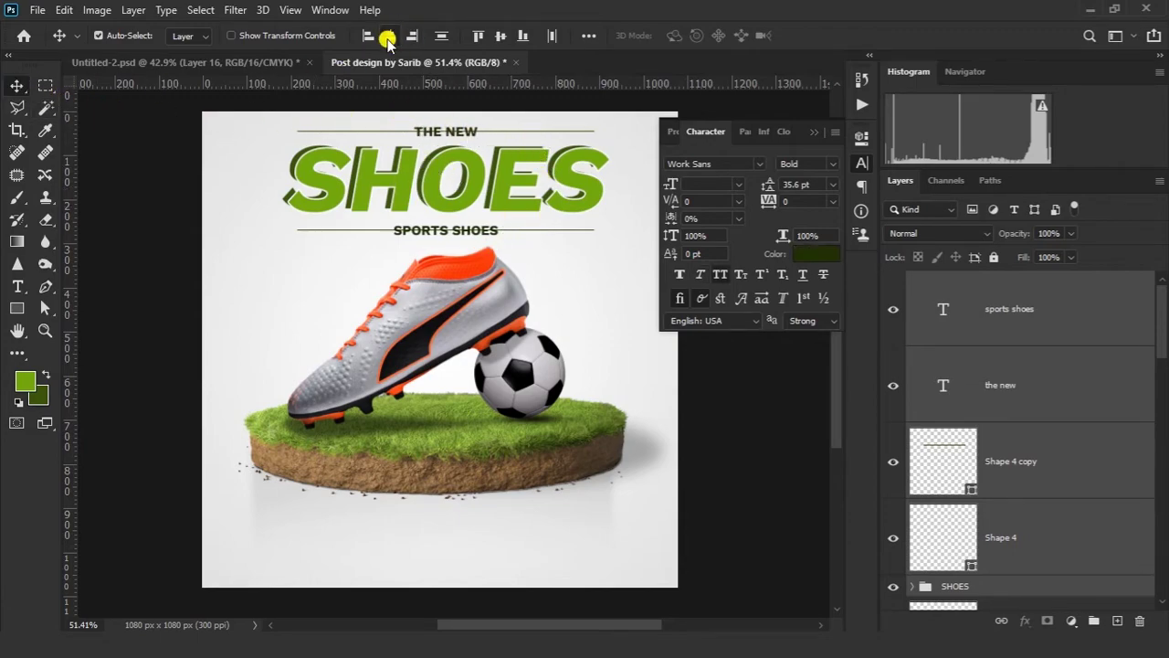
{"action": "left_click", "coordinate": [818, 117]}
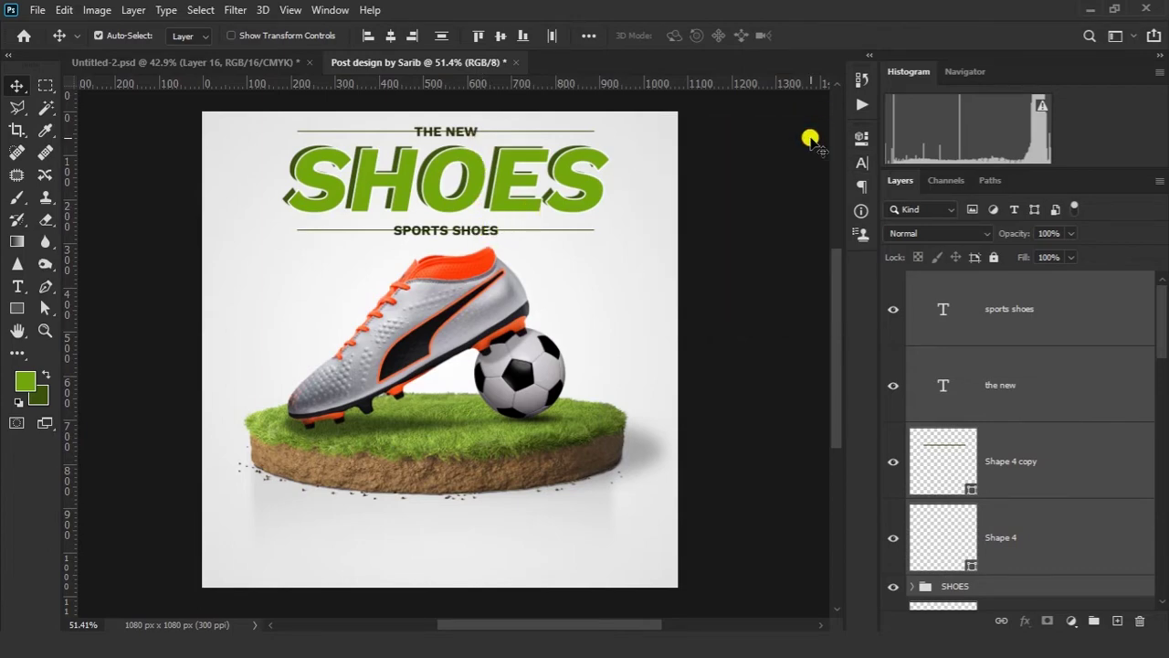
Mask out the part of the upper headline line that runs behind the THE NEW text, using a rectangular selection around the text.
{"action": "key", "text": "ctrl+space"}
{"action": "left_click_drag", "start_coordinate": [444, 133], "coordinate": [525, 210]}
{"action": "left_click", "coordinate": [614, 139]}
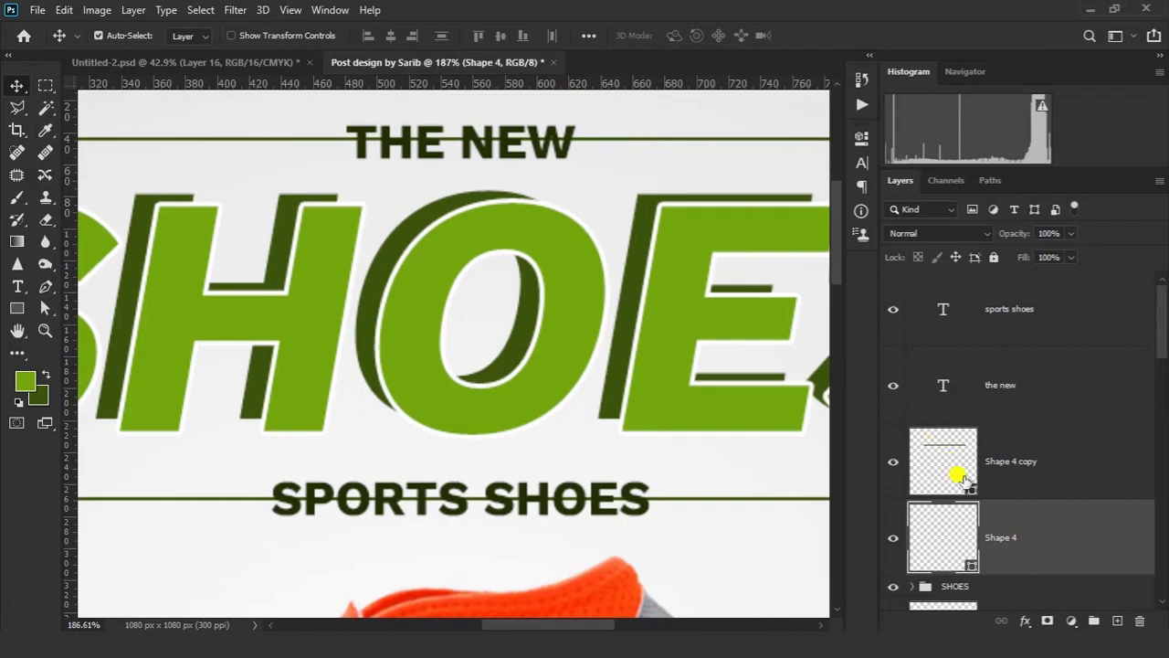
{"action": "scroll", "coordinate": [895, 452], "scroll_direction": "down", "scroll_amount": 1}
{"action": "left_click", "coordinate": [886, 457]}
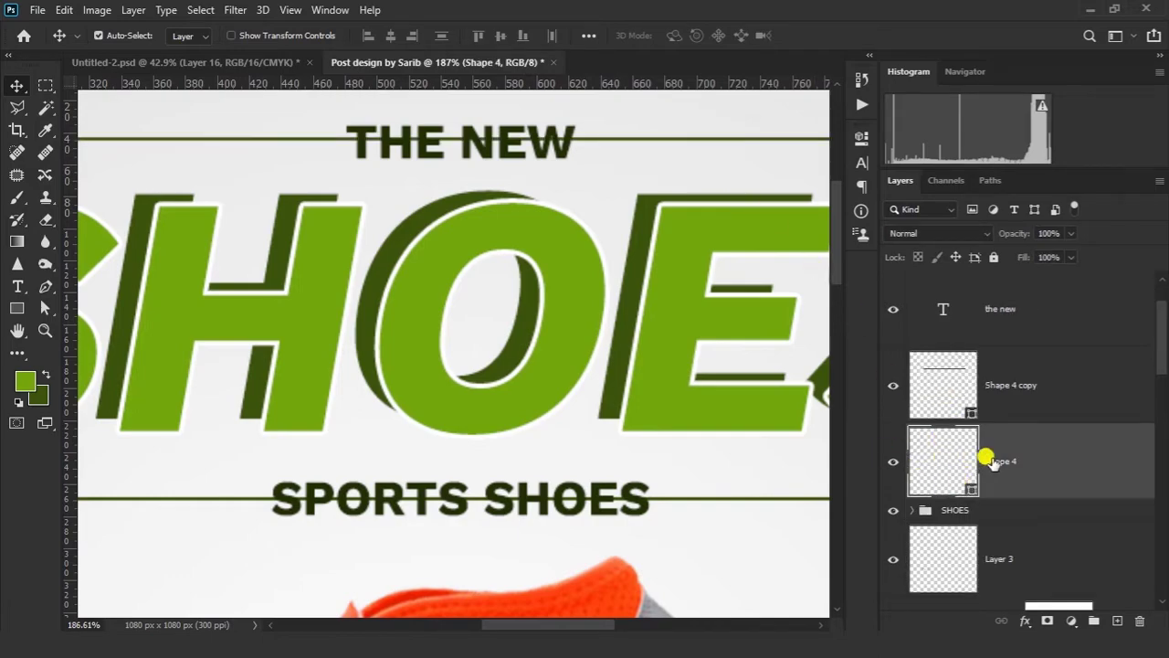
{"action": "left_click", "coordinate": [45, 85]}
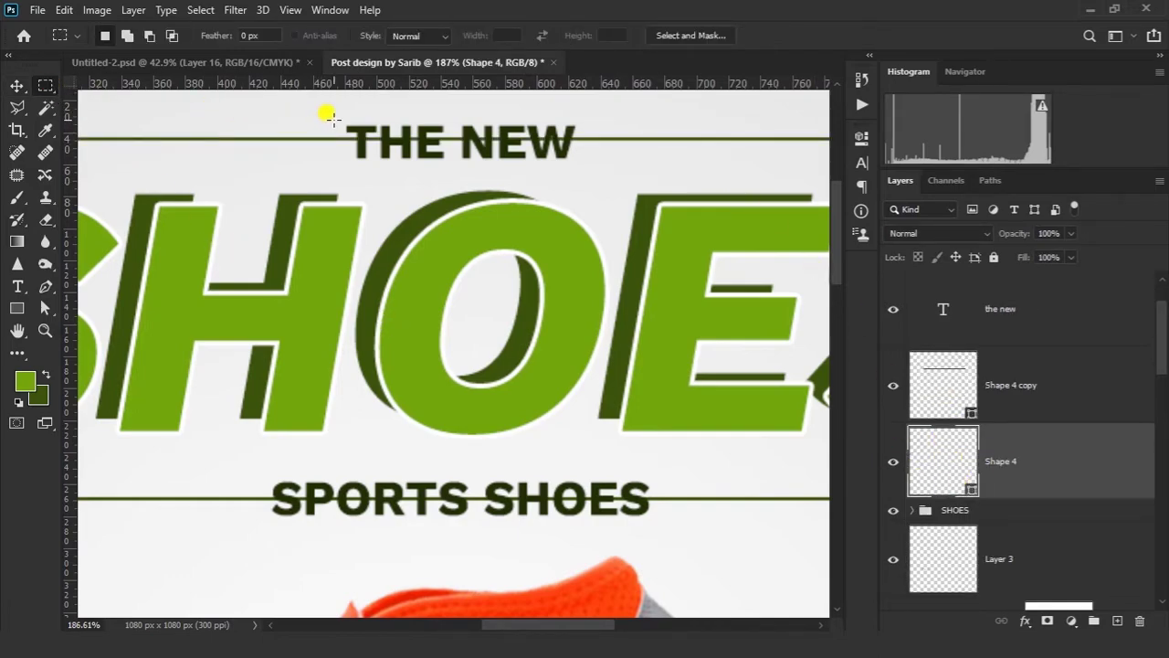
{"action": "left_click_drag", "start_coordinate": [333, 119], "coordinate": [584, 166]}
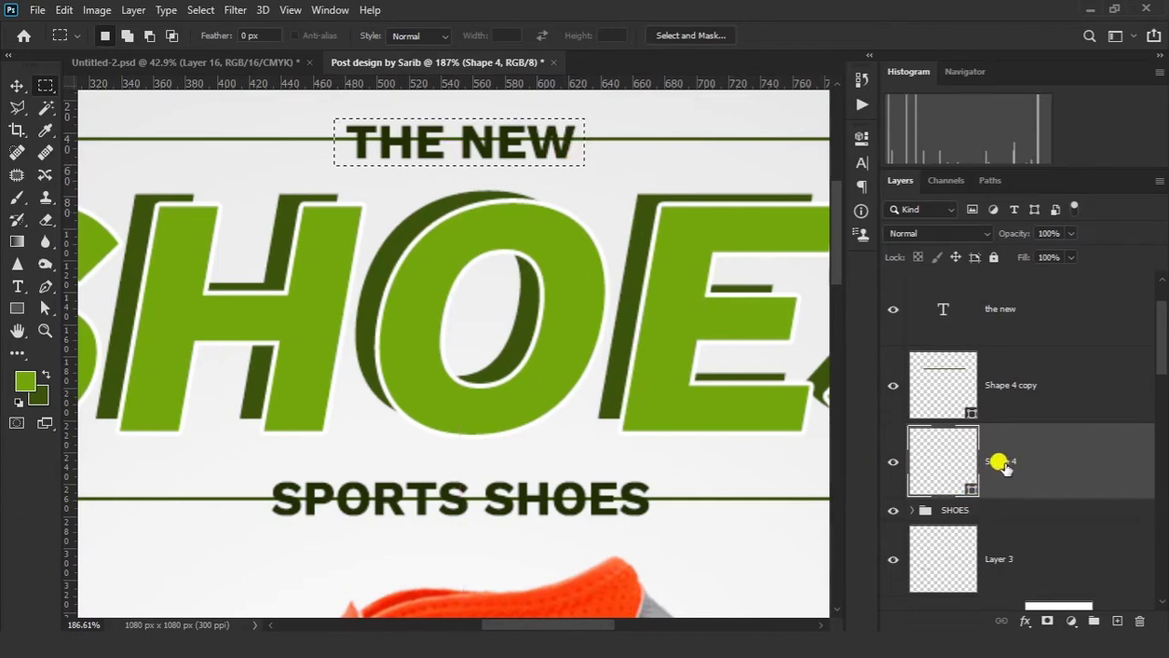
{"action": "left_click", "coordinate": [1047, 620]}
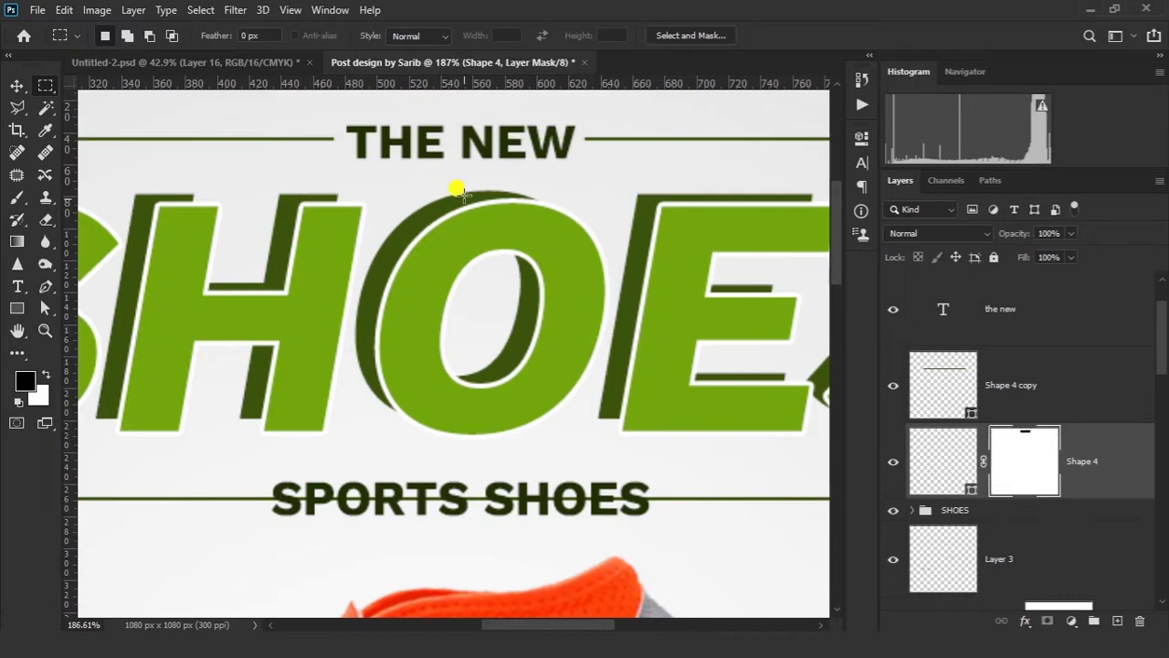
Mask out the part of the lower headline line that runs behind the SPORTS SHOES text, using a rectangular selection.
{"action": "scroll", "coordinate": [569, 331], "scroll_direction": "down", "scroll_amount": 3}
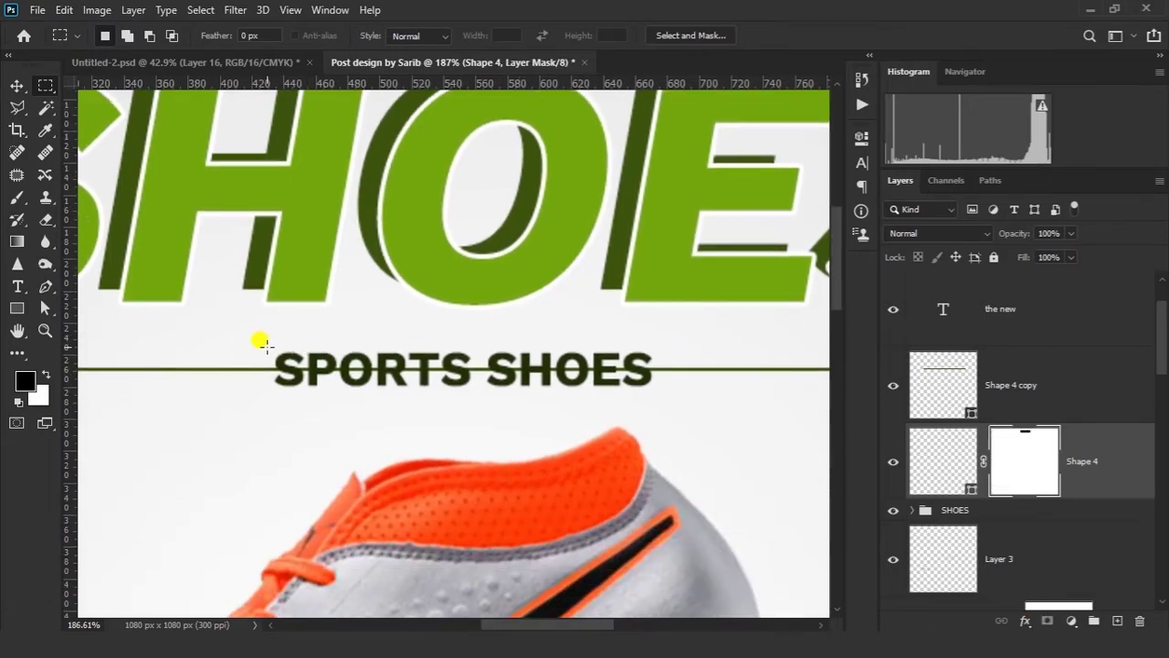
{"action": "left_click_drag", "start_coordinate": [262, 341], "coordinate": [648, 383]}
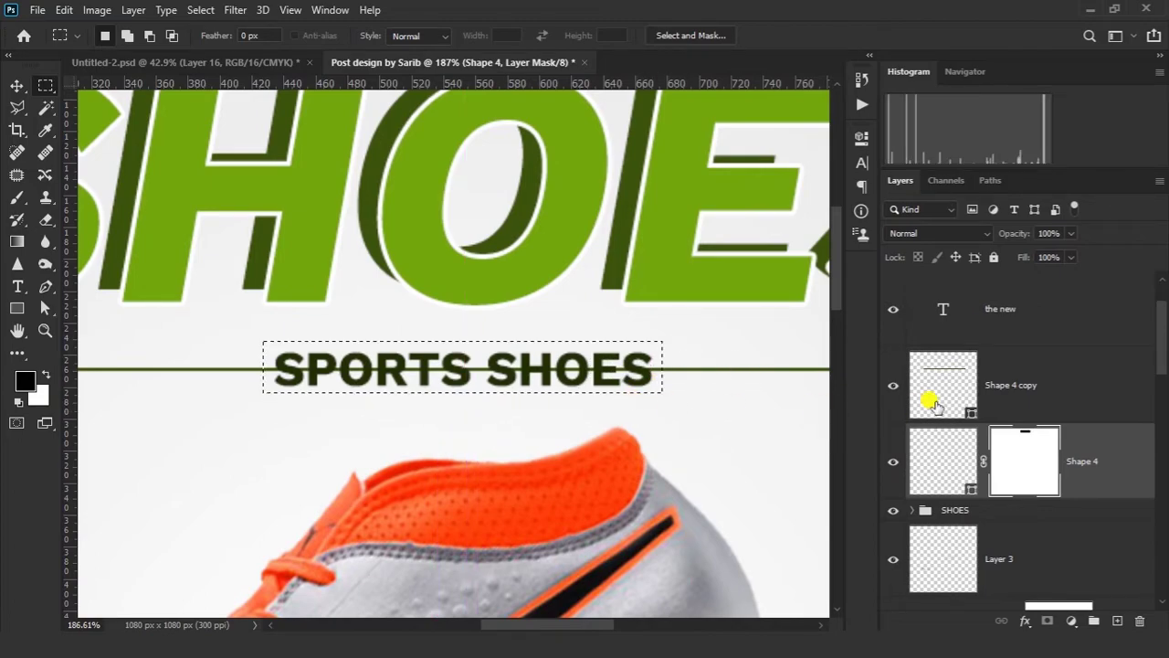
{"action": "left_click", "coordinate": [978, 384]}
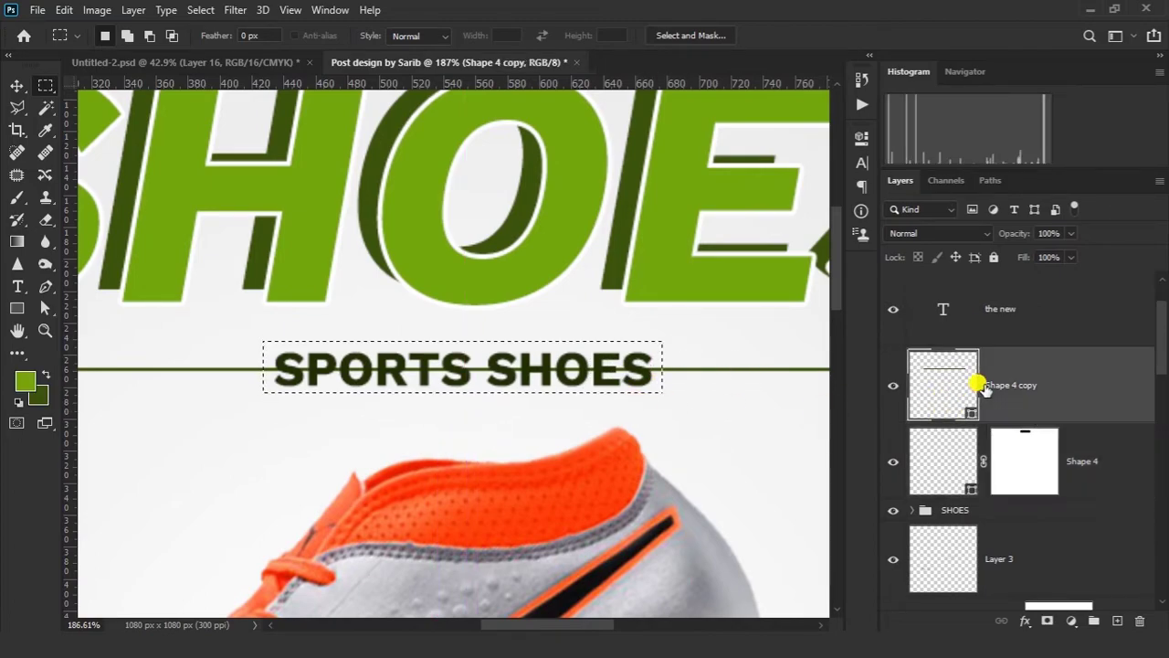
{"action": "left_click", "coordinate": [891, 388]}
{"action": "left_click", "coordinate": [890, 387]}
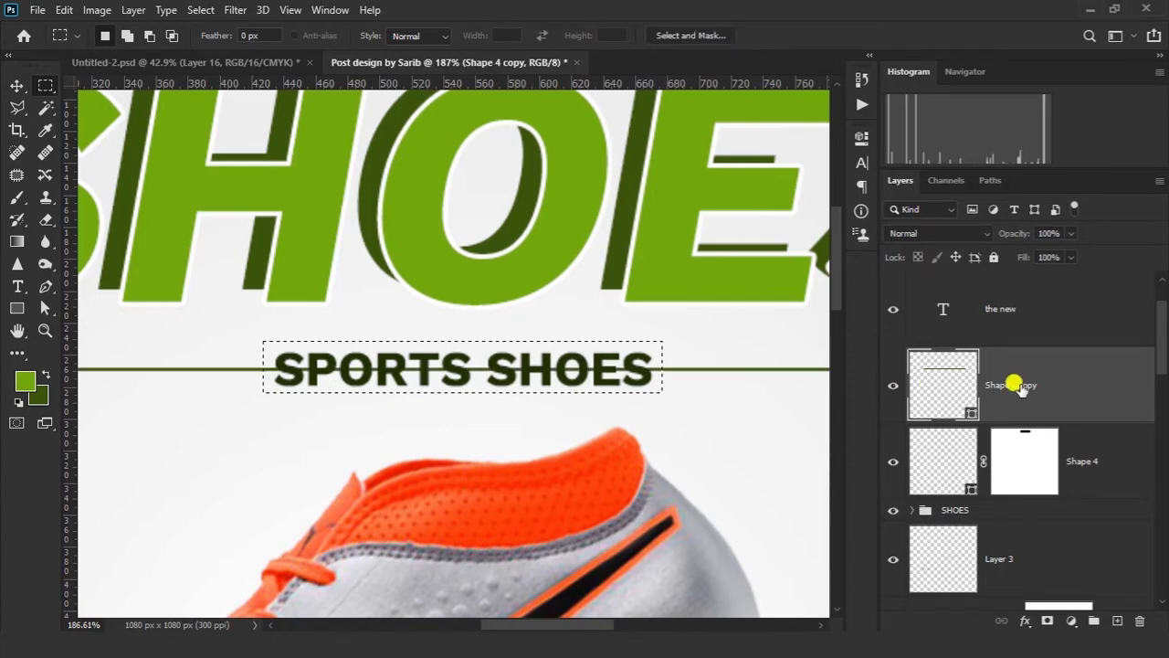
{"action": "left_click", "coordinate": [1047, 620], "text": "alt"}
Lower the shoe, ball and land scene a little, and nudge the whole headline block slightly down.
{"action": "scroll", "coordinate": [594, 347], "scroll_direction": "down", "scroll_amount": 3}
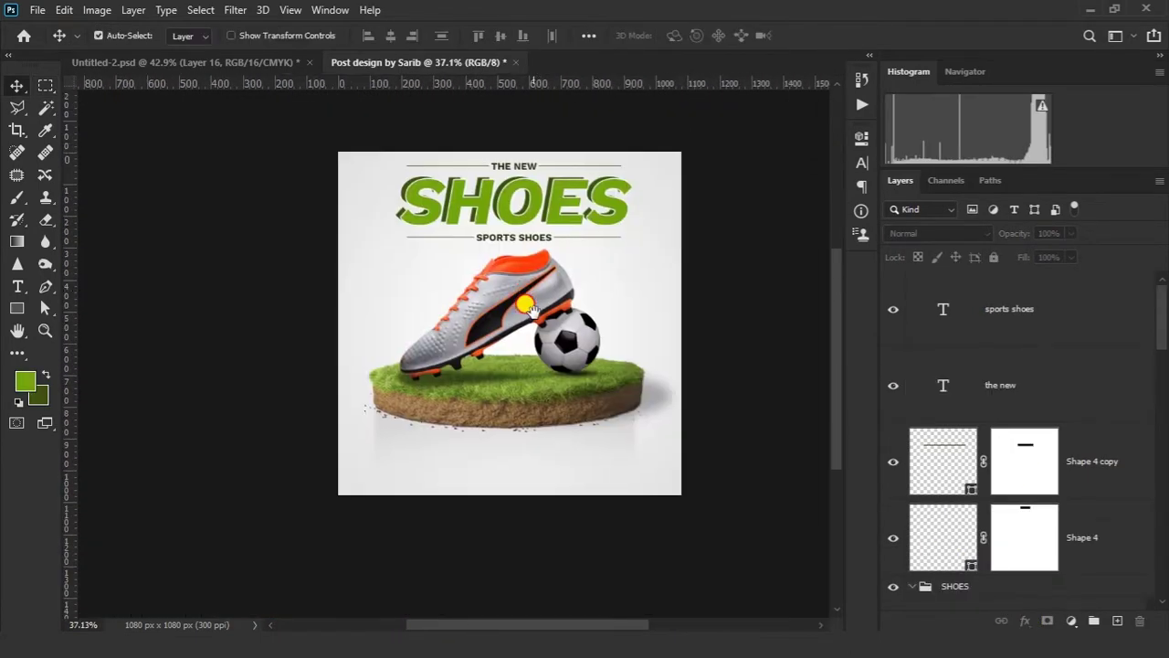
{"action": "left_click_drag", "start_coordinate": [714, 330], "coordinate": [712, 342]}
{"action": "left_click_drag", "start_coordinate": [359, 145], "coordinate": [656, 243]}
{"action": "key", "text": "shift+Down"}
{"action": "key", "text": "shift+Down"}
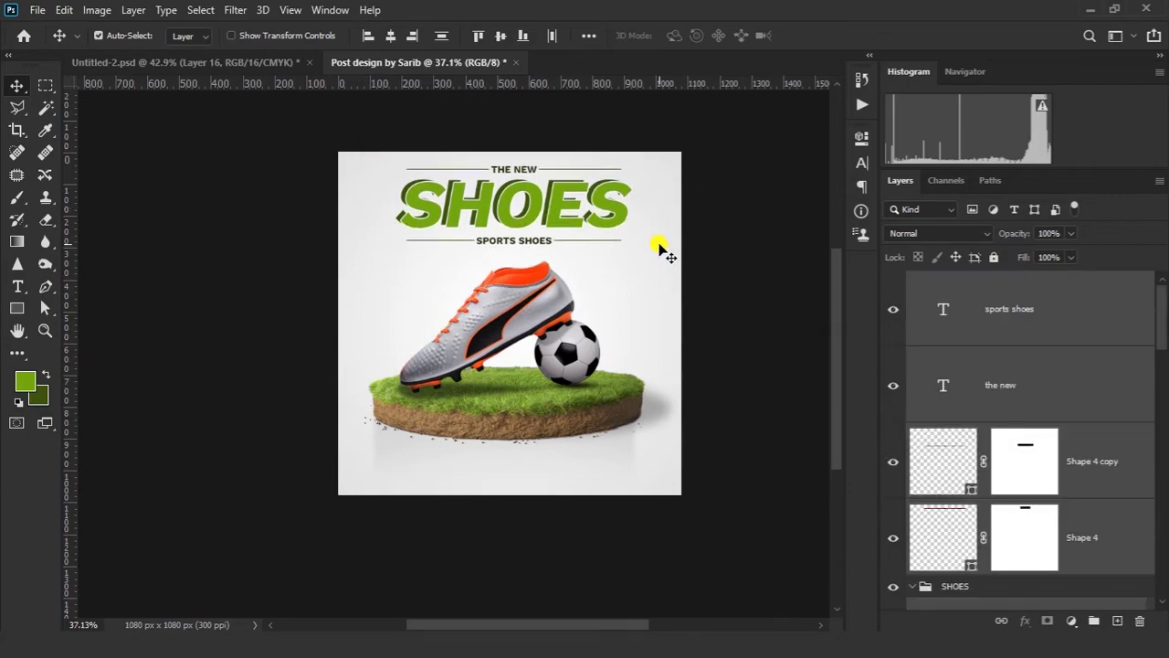
{"action": "left_click", "coordinate": [690, 279]}
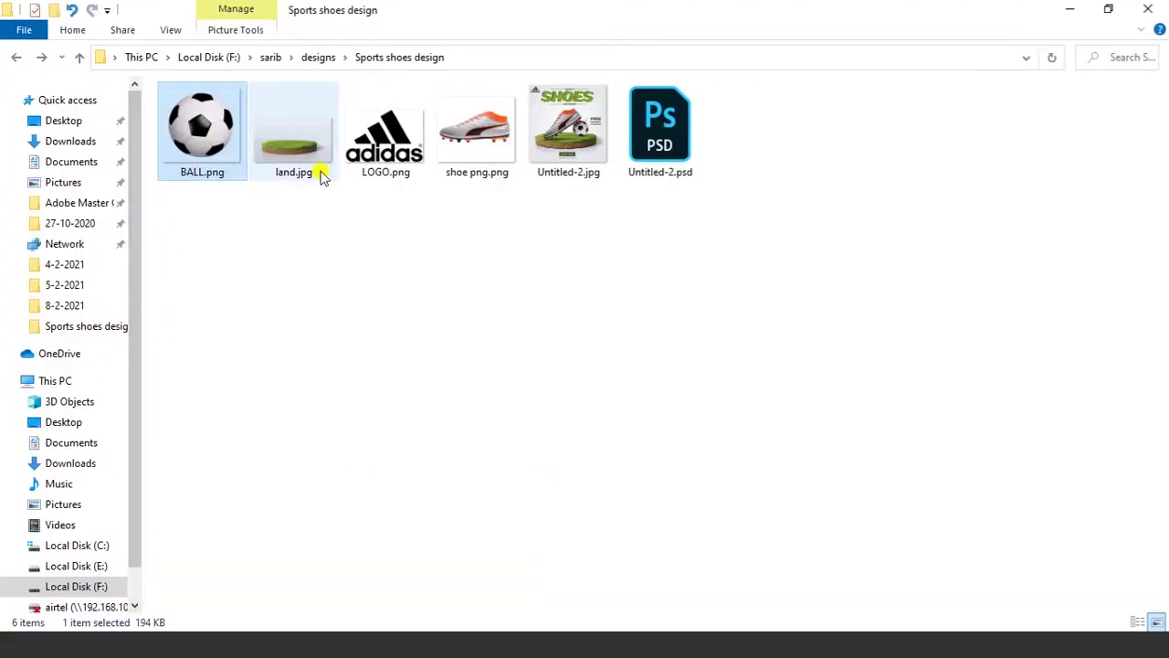
Place LOGO.png from the Sports shoes design folder in File Explorer into the post, scaled down in the canvas's upper-left corner.
{"action": "left_click", "coordinate": [365, 175]}
{"action": "left_click_drag", "start_coordinate": [363, 189], "coordinate": [368, 251]}
{"action": "key", "text": "alt+Tab"}
{"action": "left_click_drag", "start_coordinate": [708, 212], "coordinate": [361, 458]}
{"action": "left_click_drag", "start_coordinate": [331, 474], "coordinate": [347, 179]}
{"action": "left_click", "coordinate": [826, 36]}
Fine-tune the adidas logo's position and size in the canvas corner and set its layer opacity to 80%.
{"action": "key", "text": "shift+Right"}
{"action": "key", "text": "shift+Right"}
{"action": "key", "text": "shift+Up"}
{"action": "key", "text": "ctrl+t"}
{"action": "left_click", "coordinate": [825, 39]}
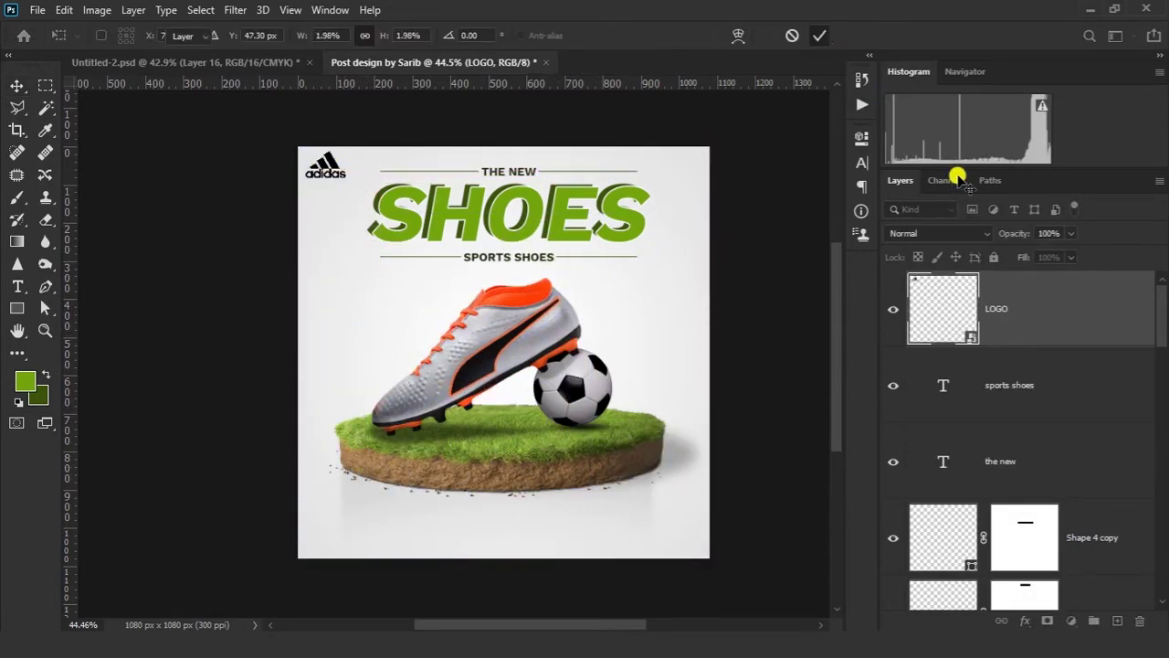
{"action": "key", "text": "Return"}
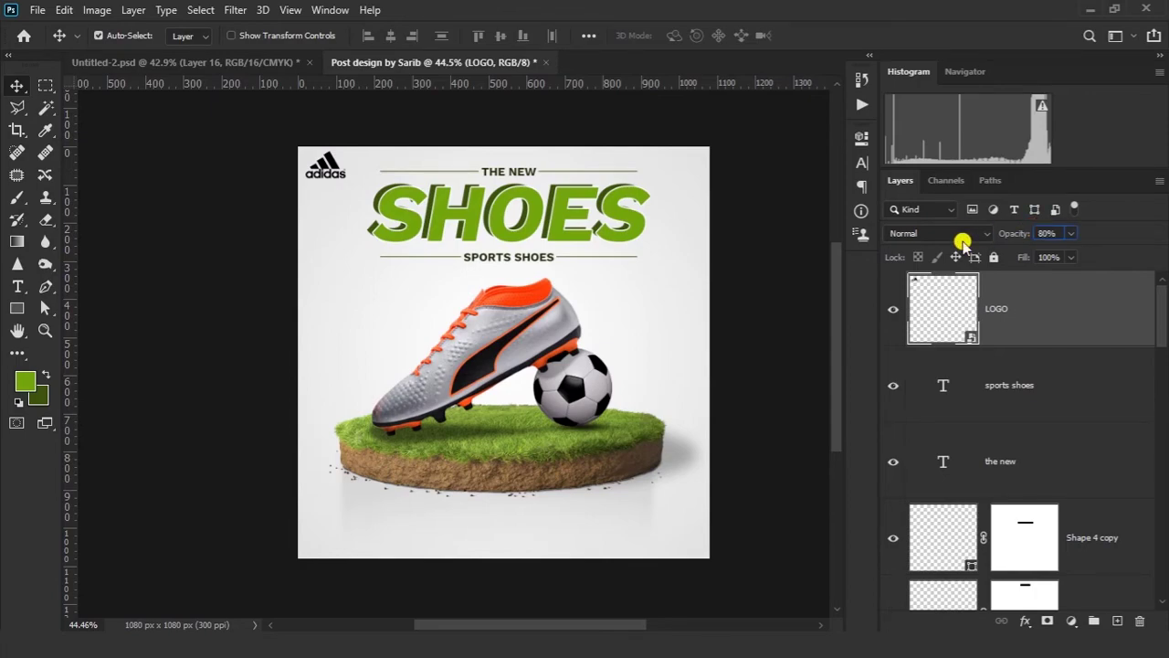
{"action": "key", "text": "Return"}
Scale down the headline block with its captions and lines slightly, and adjust its position and the adidas logo's.
{"action": "left_click_drag", "start_coordinate": [678, 154], "coordinate": [393, 231]}
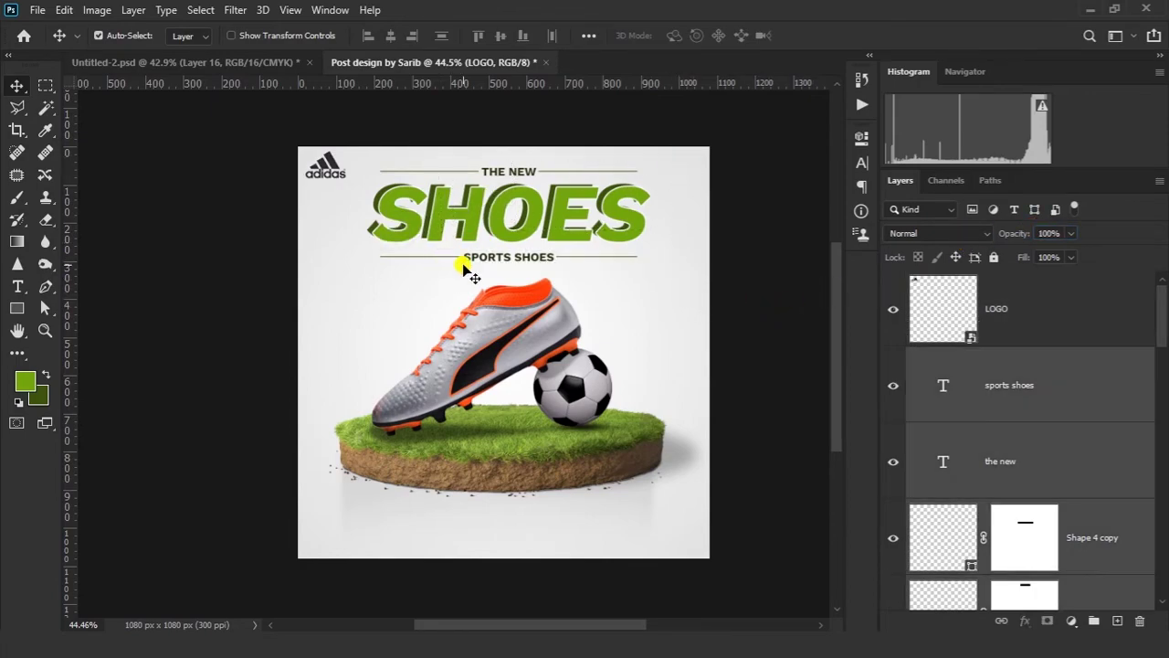
{"action": "key", "text": "ctrl+t"}
{"action": "left_click_drag", "start_coordinate": [648, 168], "coordinate": [638, 171]}
{"action": "key", "text": "Return"}
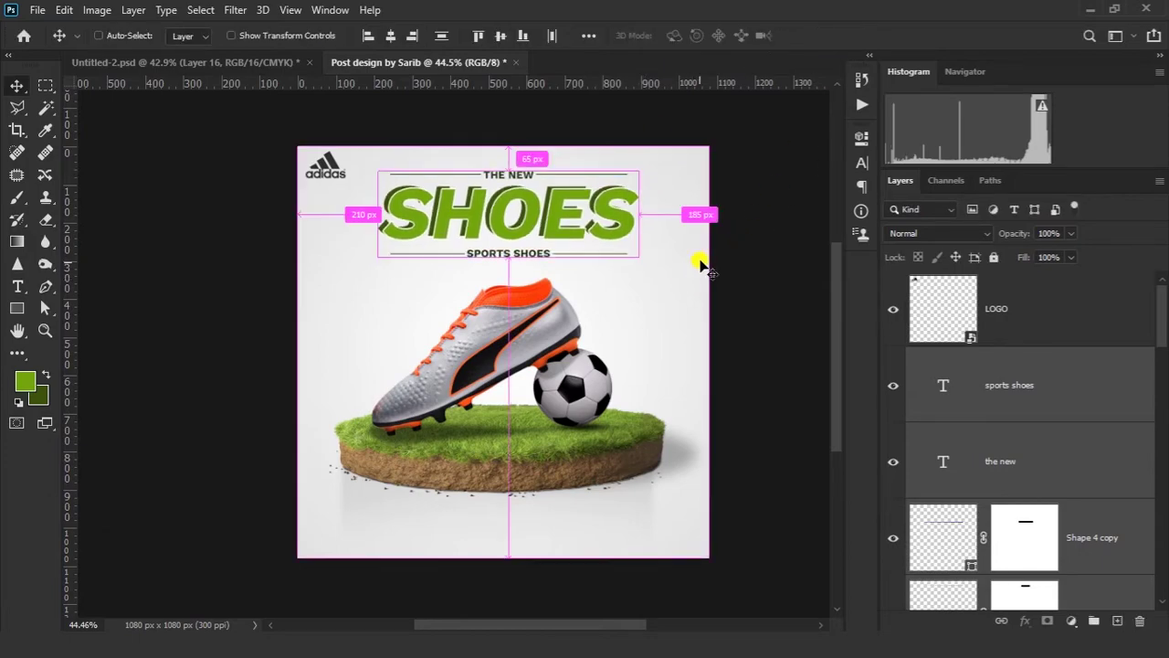
{"action": "left_click_drag", "start_coordinate": [579, 266], "coordinate": [589, 245]}
{"action": "left_click_drag", "start_coordinate": [331, 139], "coordinate": [334, 144]}
{"action": "left_click", "coordinate": [492, 499]}
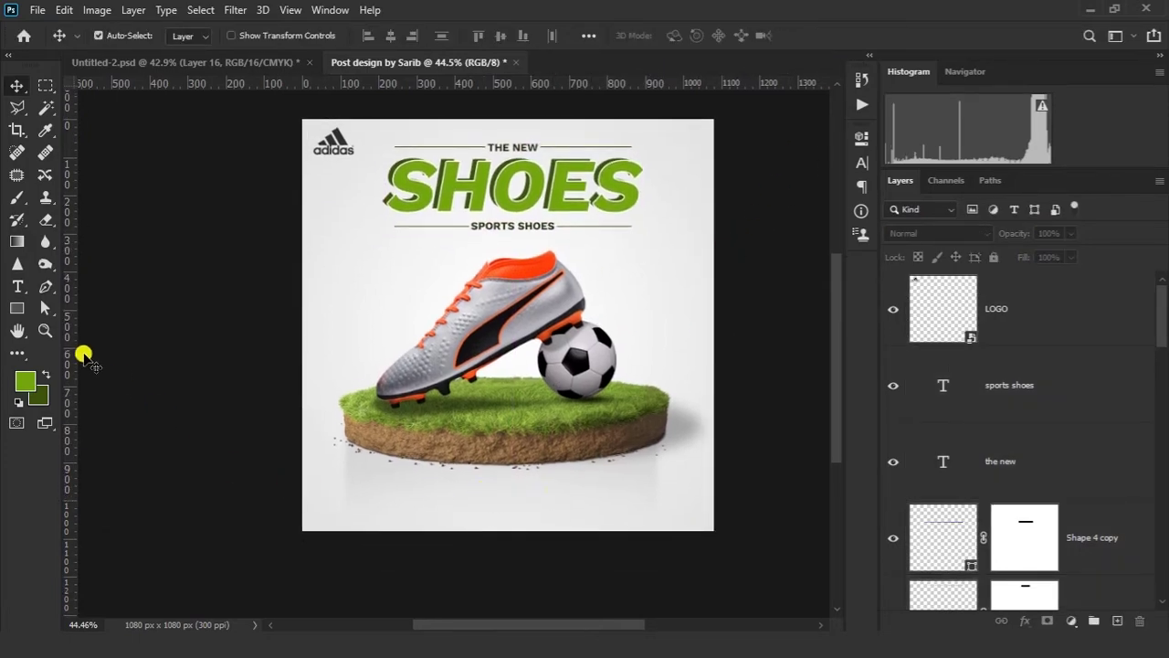
Draw a rectangle about 229 x 56 px below the land and remove its stroke.
{"action": "left_click", "coordinate": [17, 311]}
{"action": "left_click_drag", "start_coordinate": [456, 484], "coordinate": [544, 505]}
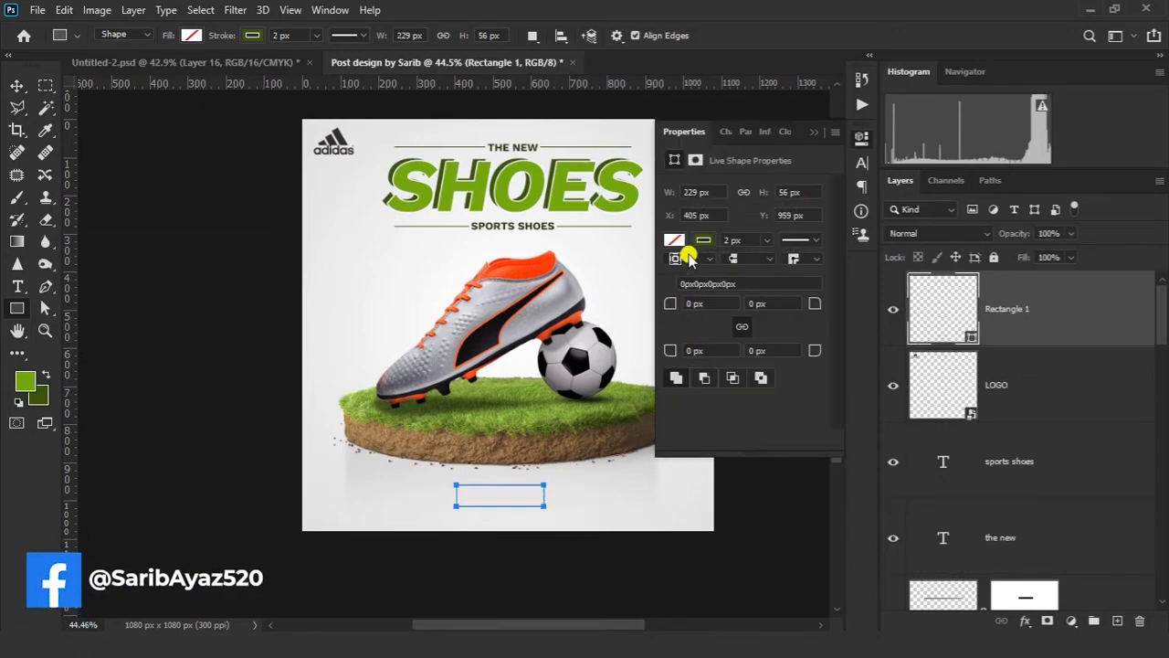
{"action": "left_click", "coordinate": [683, 242]}
{"action": "left_click", "coordinate": [681, 273]}
{"action": "left_click", "coordinate": [674, 243]}
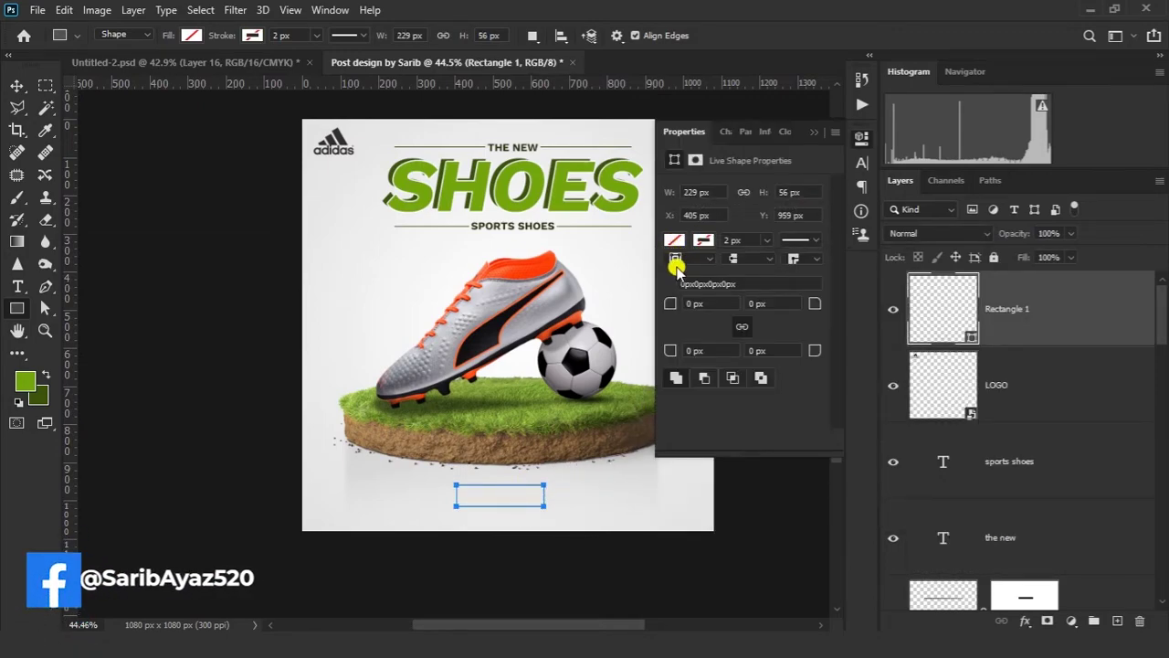
{"action": "left_click", "coordinate": [692, 330]}
{"action": "left_click", "coordinate": [816, 133]}
Fill the rectangle below the land with a slightly darker shade of the dark green background color.
{"action": "double_click", "coordinate": [945, 309]}
{"action": "left_click", "coordinate": [42, 389]}
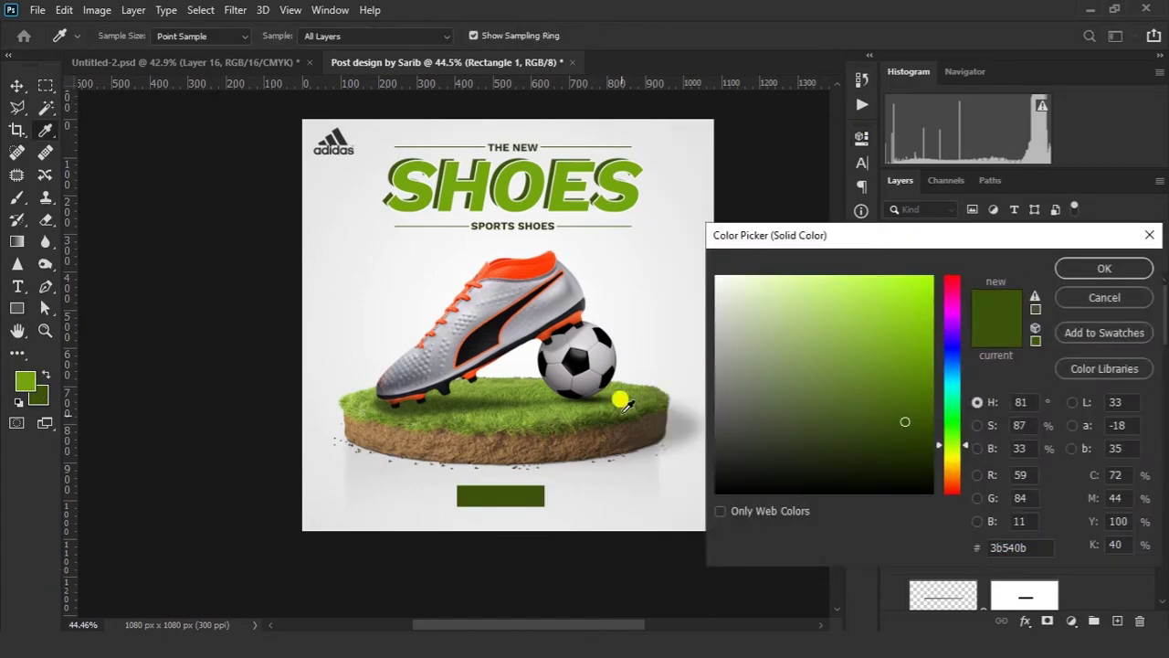
{"action": "left_click", "coordinate": [908, 441]}
{"action": "left_click", "coordinate": [1092, 268]}
Duplicate the SPORTS SHOES text beside the dark green rectangle and change the copy to SHOP NOW.
{"action": "left_click_drag", "start_coordinate": [514, 227], "coordinate": [389, 490]}
{"action": "key", "text": "t"}
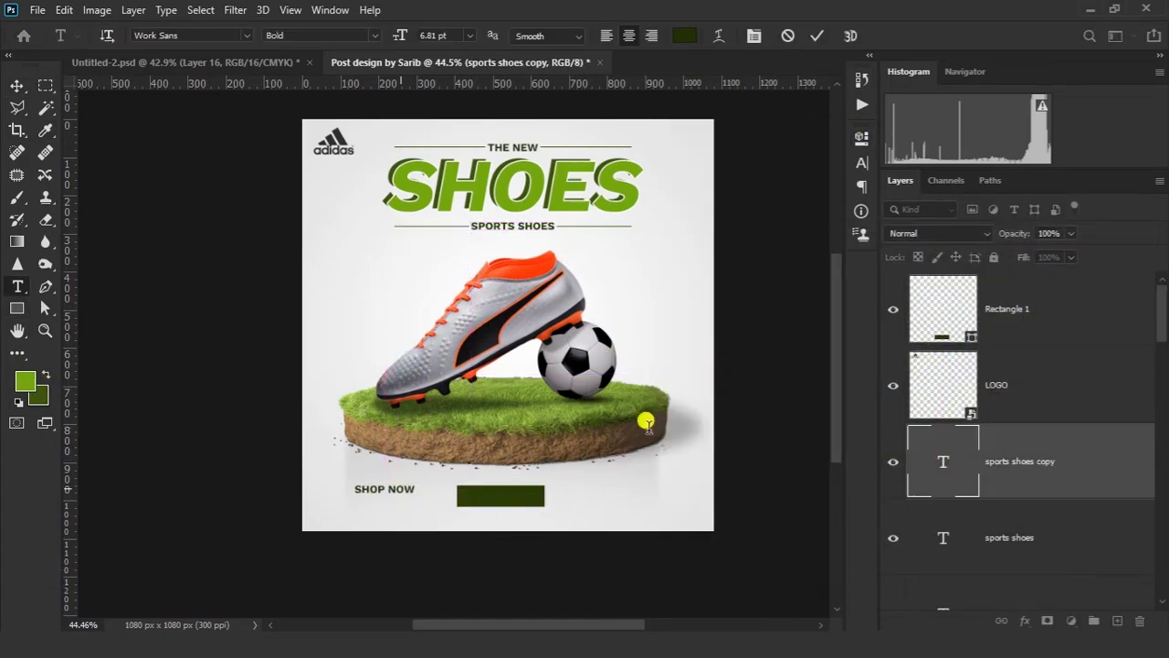
{"action": "key", "text": "ctrl+Return"}
Move the SHOP NOW layer above LOGO and center it with the rectangle in the canvas's horizontal middle.
{"action": "left_click", "coordinate": [489, 495]}
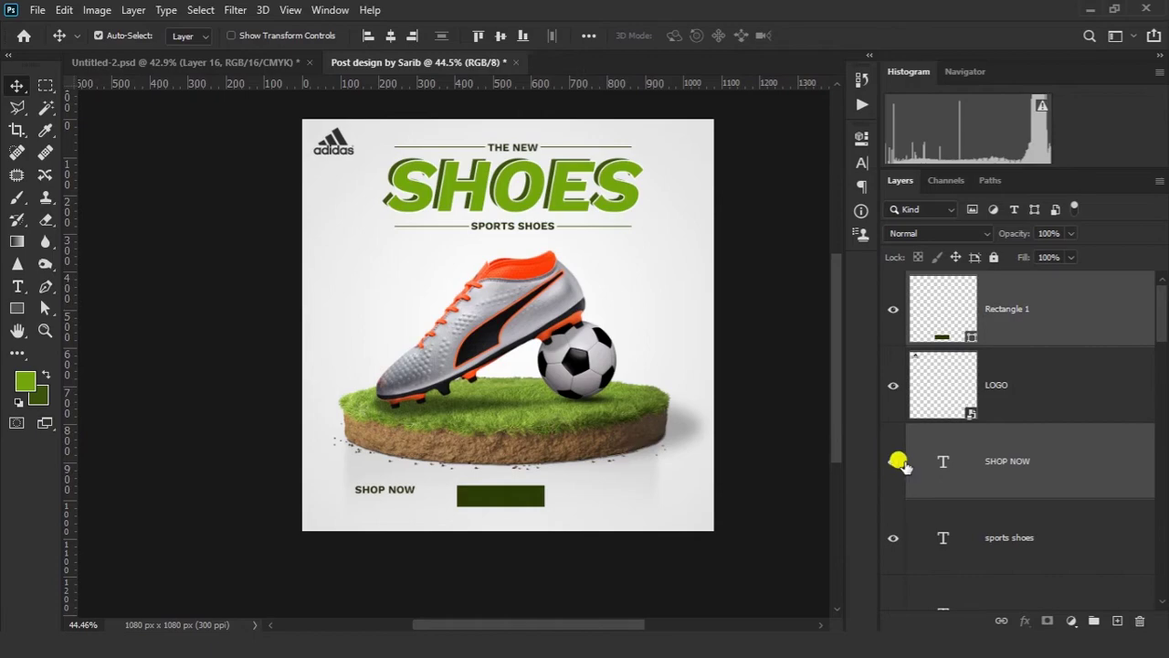
{"action": "left_click_drag", "start_coordinate": [904, 462], "coordinate": [1030, 366]}
{"action": "left_click", "coordinate": [390, 37]}
{"action": "left_click", "coordinate": [501, 36]}
{"action": "left_click_drag", "start_coordinate": [597, 481], "coordinate": [660, 481]}
Set the SHOP NOW text color to white and move its layer above Rectangle 1.
{"action": "left_click", "coordinate": [1030, 376]}
{"action": "key", "text": "t"}
{"action": "left_click", "coordinate": [770, 36]}
{"action": "left_click", "coordinate": [796, 250]}
{"action": "left_click", "coordinate": [719, 276]}
{"action": "left_click", "coordinate": [1131, 268]}
{"action": "key", "text": "v"}
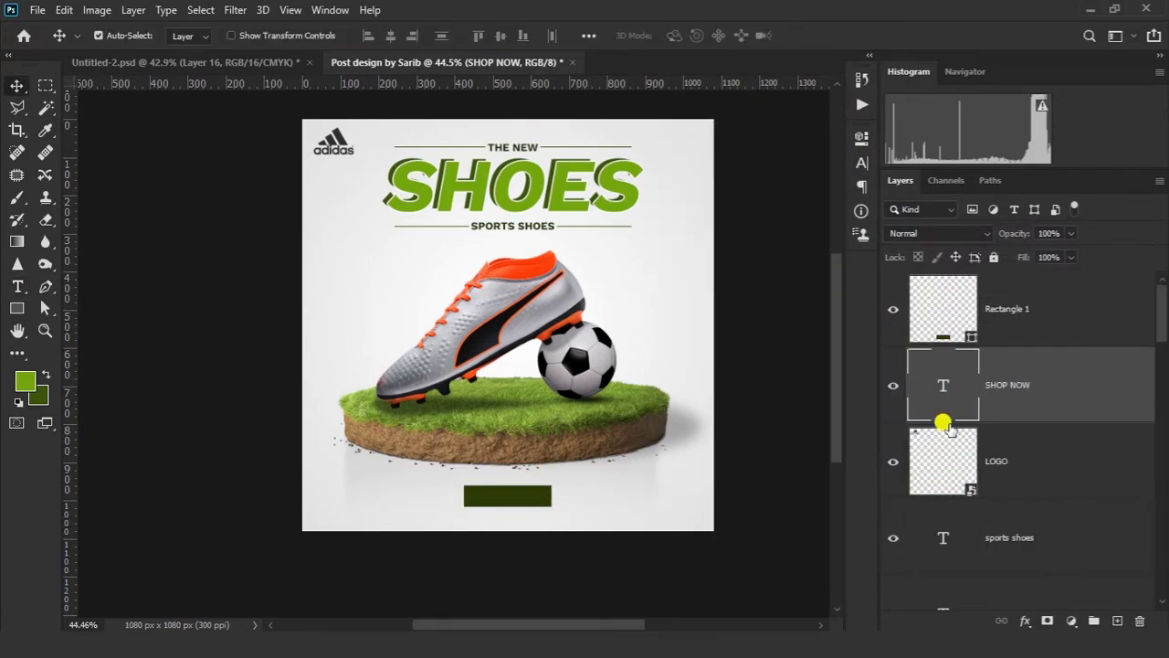
{"action": "left_click_drag", "start_coordinate": [1012, 385], "coordinate": [1018, 277]}
Enlarge the SHOP NOW text slightly and set its font weight to Medium.
{"action": "key", "text": "ctrl+t"}
{"action": "left_click_drag", "start_coordinate": [538, 501], "coordinate": [595, 472]}
{"action": "key", "text": "Return"}
{"action": "key", "text": "t"}
{"action": "left_click", "coordinate": [755, 37]}
{"action": "left_click", "coordinate": [832, 165]}
{"action": "left_click", "coordinate": [816, 250]}
Reduce the height of the rectangle behind SHOP NOW to 88.72%.
{"action": "left_click", "coordinate": [1013, 391], "text": "ctrl"}
{"action": "key", "text": "v"}
{"action": "left_click", "coordinate": [1014, 387]}
{"action": "key", "text": "ctrl+t"}
{"action": "left_click_drag", "start_coordinate": [505, 484], "coordinate": [504, 478]}
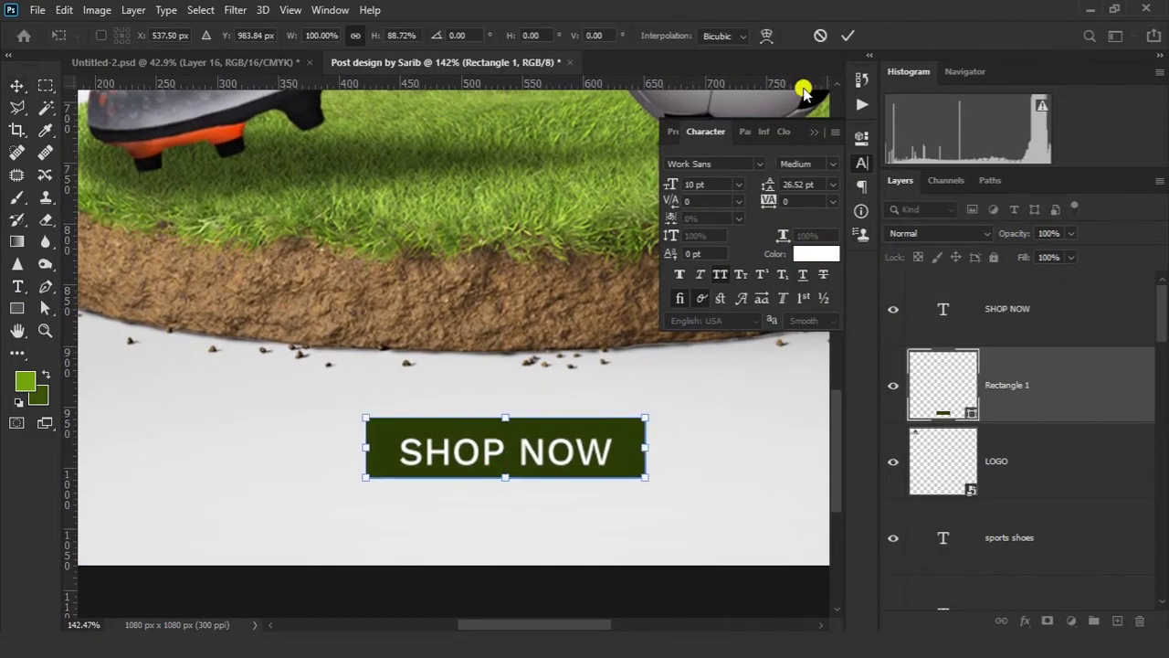
{"action": "left_click", "coordinate": [843, 35]}
{"action": "left_click", "coordinate": [1012, 310], "text": "ctrl"}
{"action": "scroll", "coordinate": [546, 343], "scroll_direction": "down", "scroll_amount": 3}
{"action": "left_click", "coordinate": [814, 132]}
Duplicate the SHOP NOW text below the button and replace the copy with the designer's website address in capitals.
{"action": "scroll", "coordinate": [644, 340], "scroll_direction": "down", "scroll_amount": 2}
{"action": "scroll", "coordinate": [634, 360], "scroll_direction": "up", "scroll_amount": 2}
{"action": "left_click", "coordinate": [639, 361]}
{"action": "left_click_drag", "start_coordinate": [591, 348], "coordinate": [639, 374]}
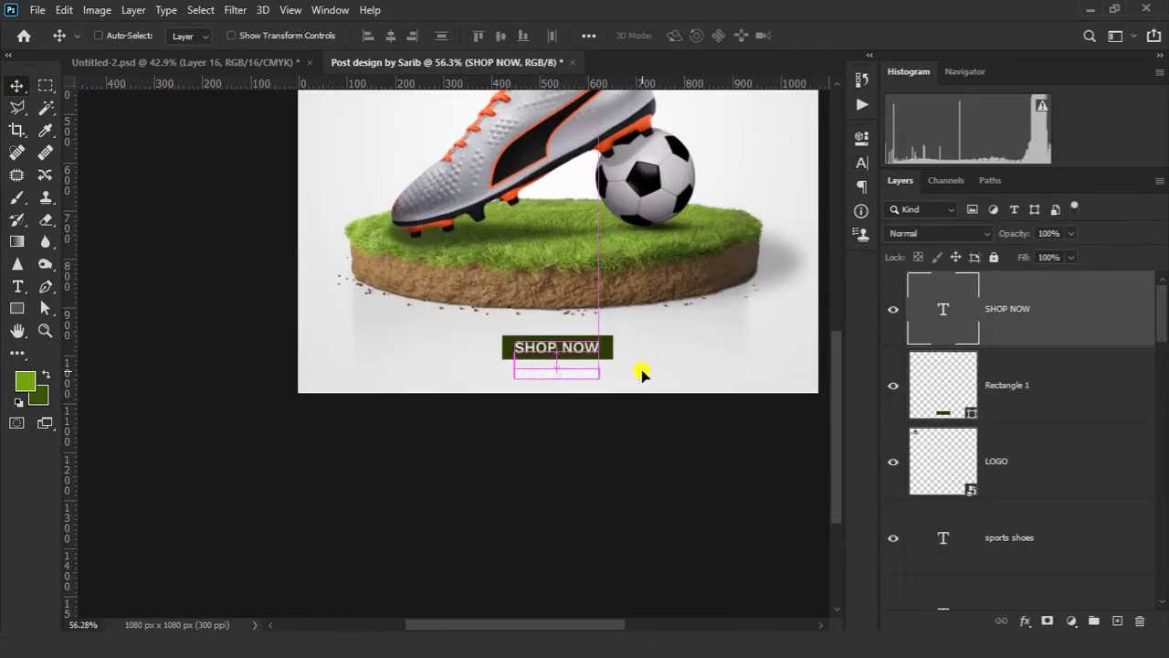
{"action": "key", "text": "t"}
{"action": "left_click", "coordinate": [559, 373]}
{"action": "key", "text": "ctrl+a"}
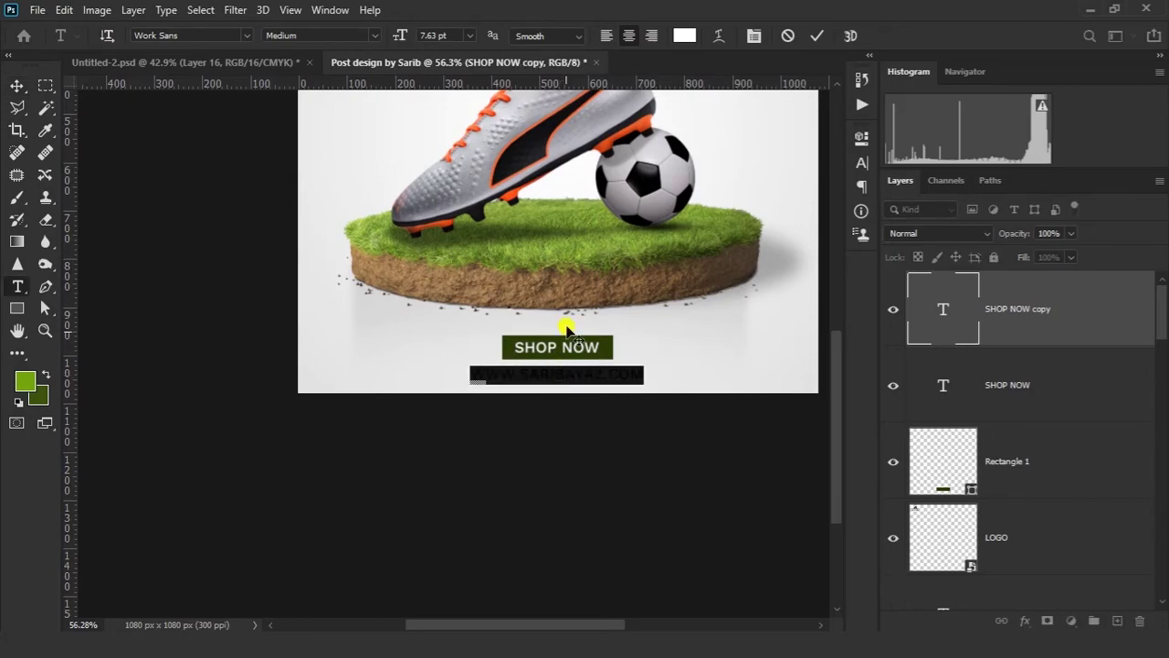
Recolor the website address text to the dark green of the SHOP NOW button.
{"action": "left_click", "coordinate": [684, 35]}
{"action": "left_click", "coordinate": [624, 334]}
{"action": "left_click", "coordinate": [909, 450]}
{"action": "key", "text": "Return"}
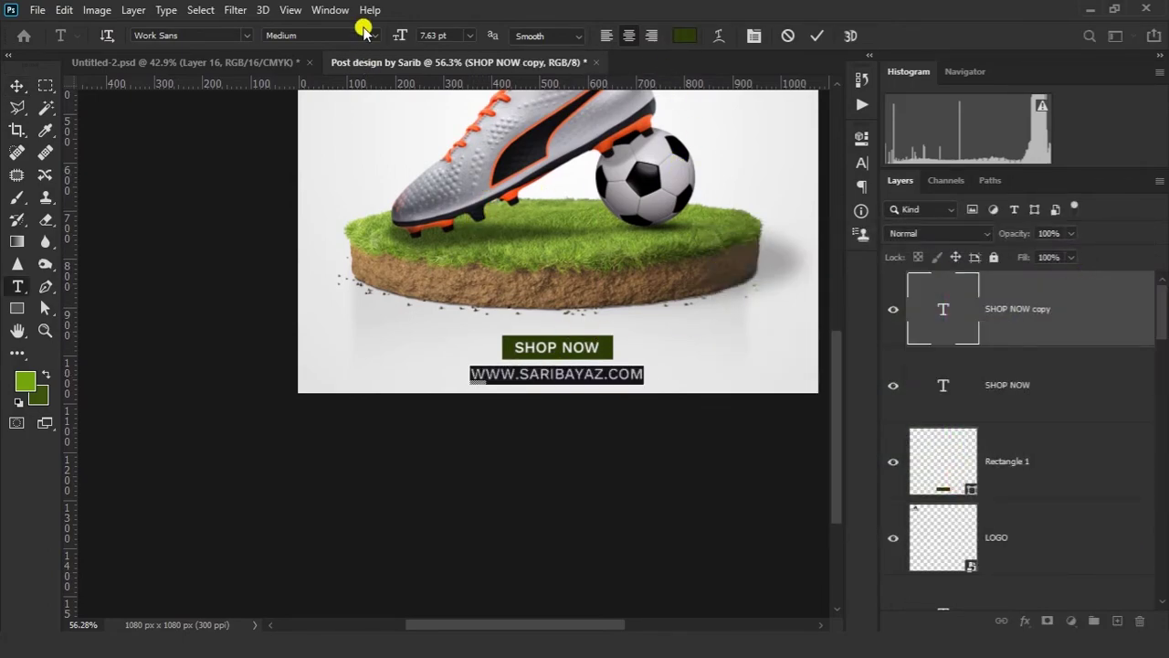
Format the website address text at 4 pt, Bold, with 280 tracking.
{"action": "type", "text": "4"}
{"action": "key", "text": "Return"}
{"action": "left_click", "coordinate": [861, 163]}
{"action": "left_click_drag", "start_coordinate": [767, 202], "coordinate": [775, 203]}
{"action": "left_click", "coordinate": [816, 35]}
{"action": "left_click", "coordinate": [804, 163]}
{"action": "left_click", "coordinate": [822, 278]}
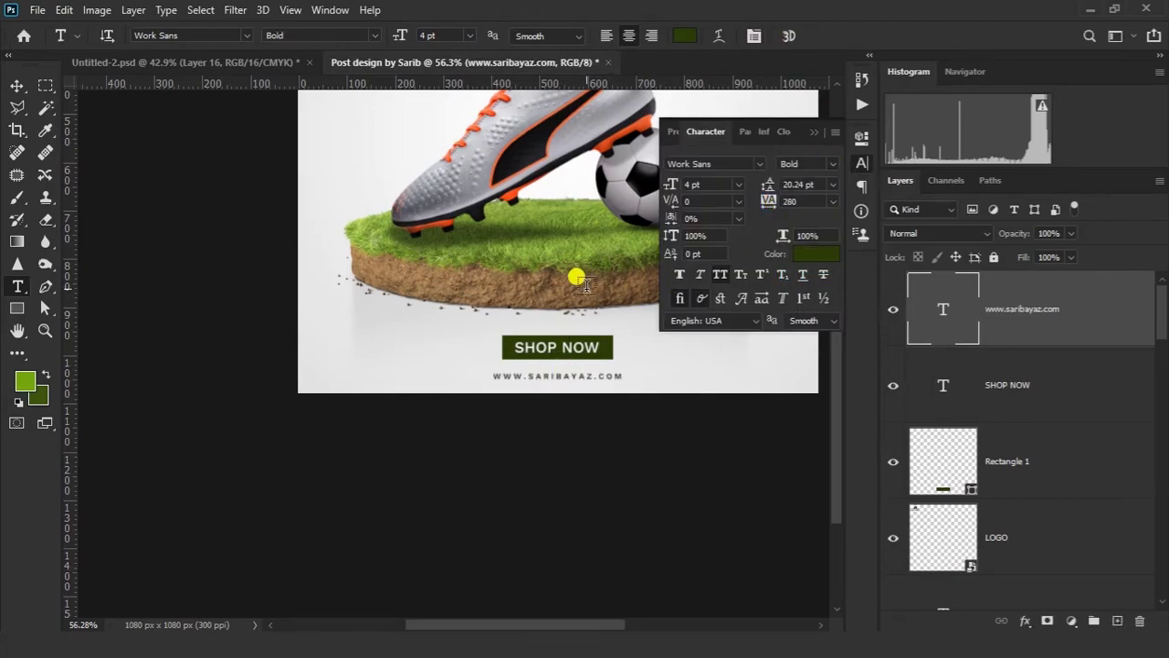
{"action": "left_click", "coordinate": [17, 85]}
{"action": "scroll", "coordinate": [520, 356], "scroll_direction": "down", "scroll_amount": 1}
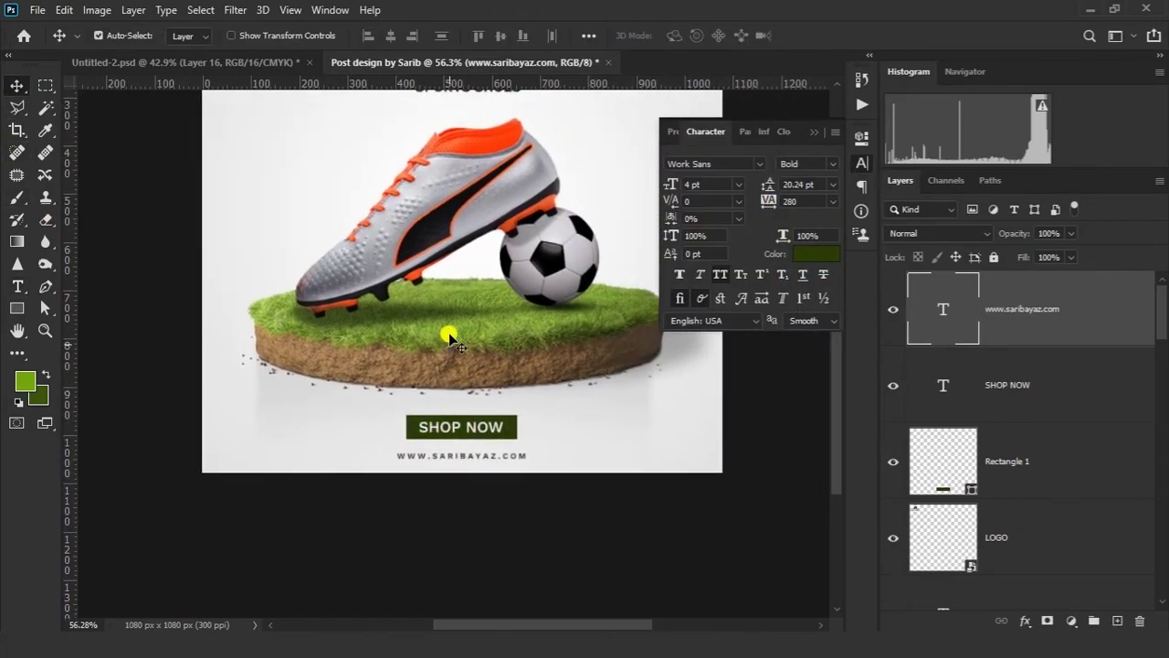
{"action": "scroll", "coordinate": [475, 288], "scroll_direction": "down", "scroll_amount": 1}
{"action": "scroll", "coordinate": [493, 315], "scroll_direction": "down", "scroll_amount": 1}
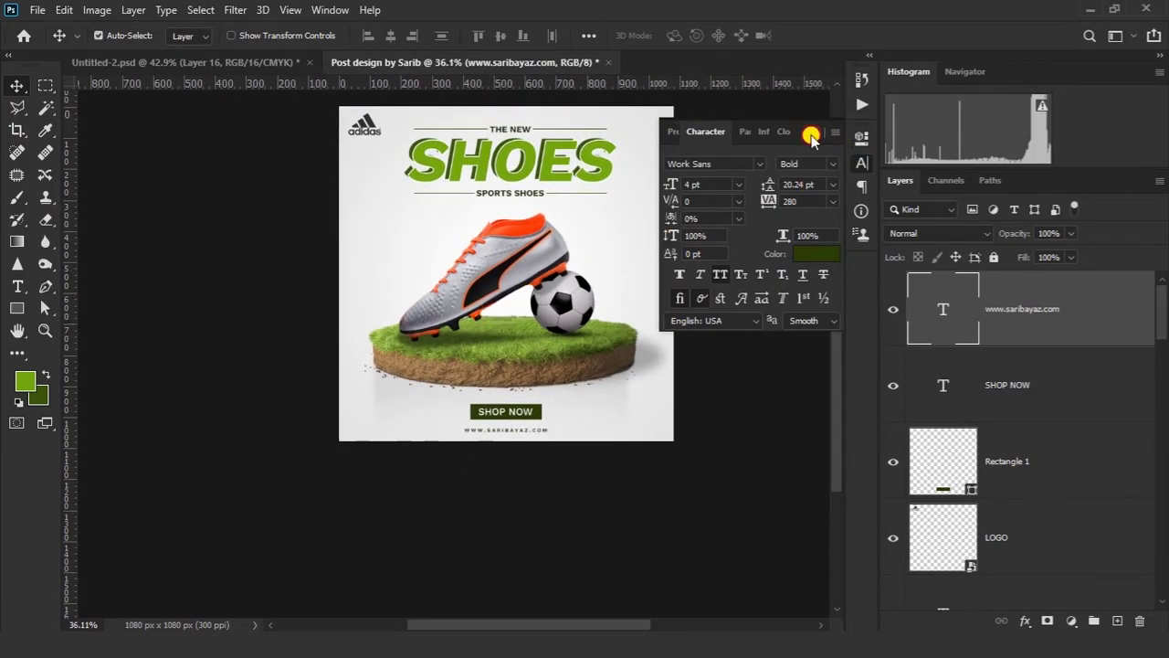
{"action": "left_click", "coordinate": [811, 135]}
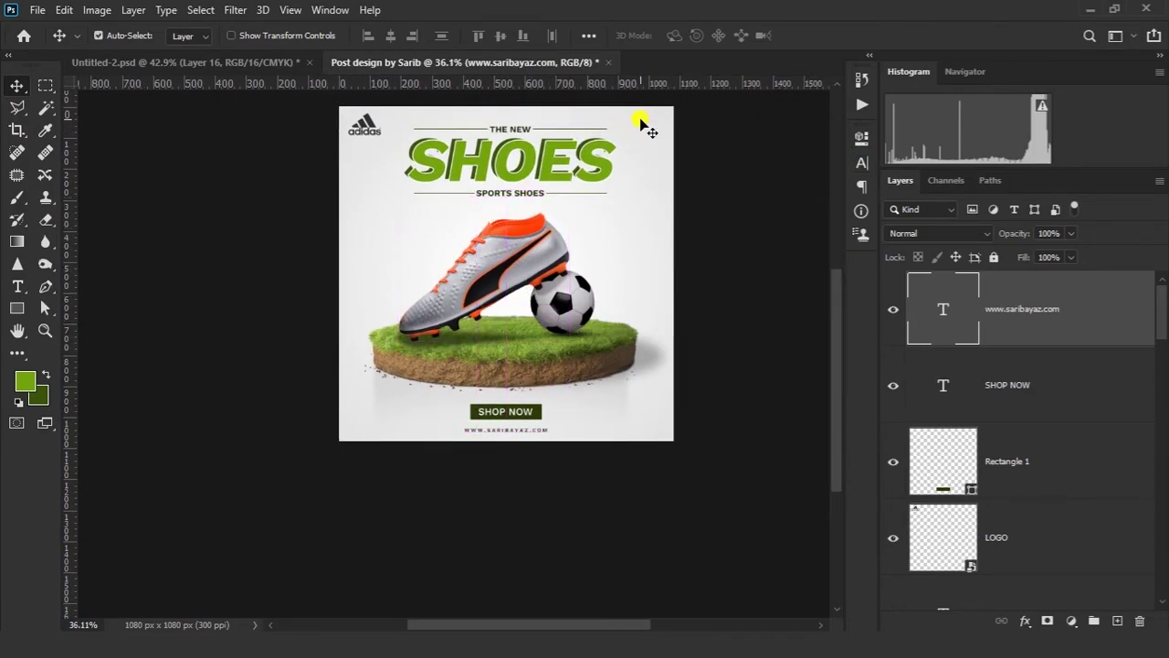
Group the headline text and line layers, from the SPORTS SHOES text through the SHOES lettering, and name the group text.
{"action": "left_click", "coordinate": [471, 194]}
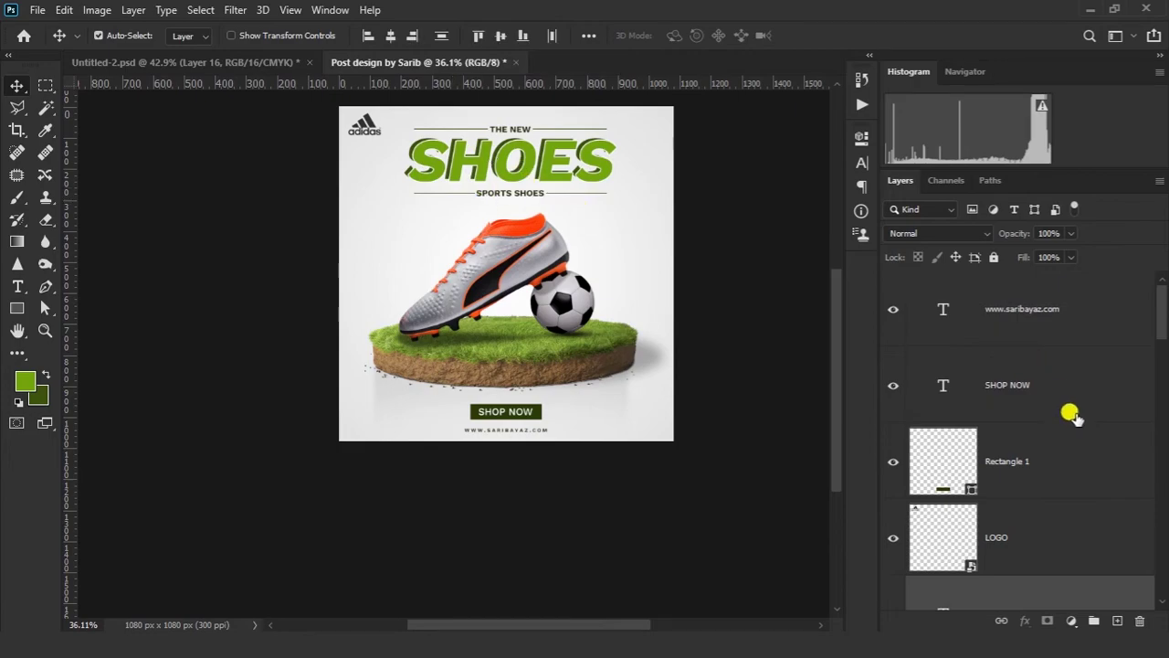
{"action": "left_click", "coordinate": [1039, 429], "text": "shift"}
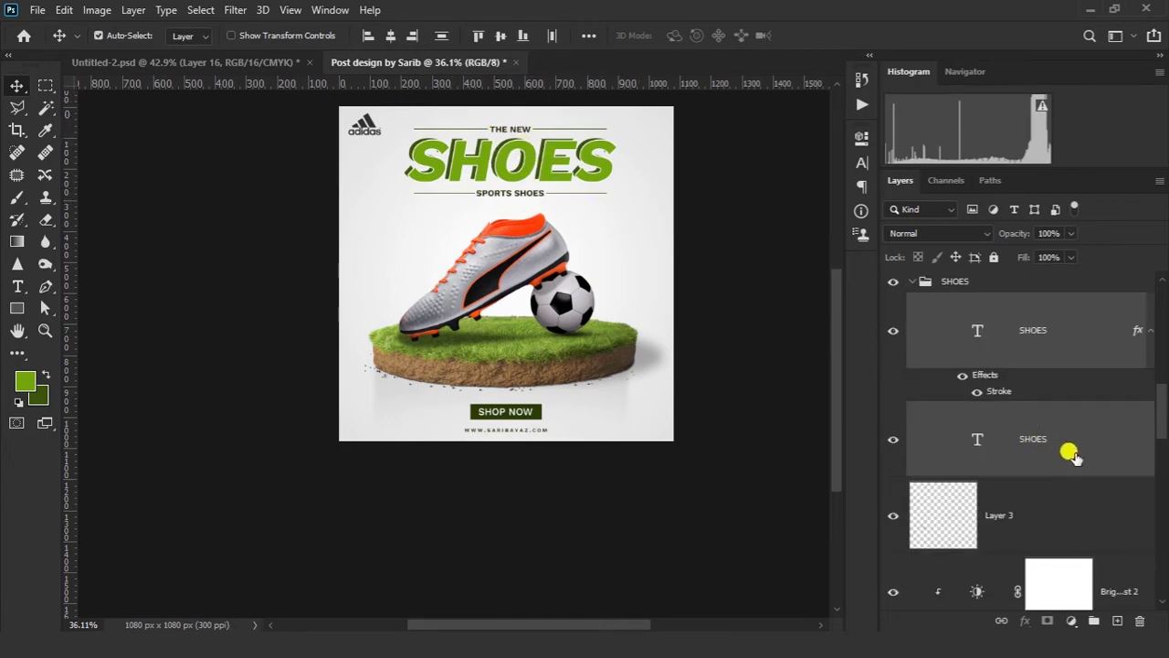
{"action": "left_click", "coordinate": [1095, 621]}
{"action": "scroll", "coordinate": [958, 347], "scroll_direction": "up", "scroll_amount": 2}
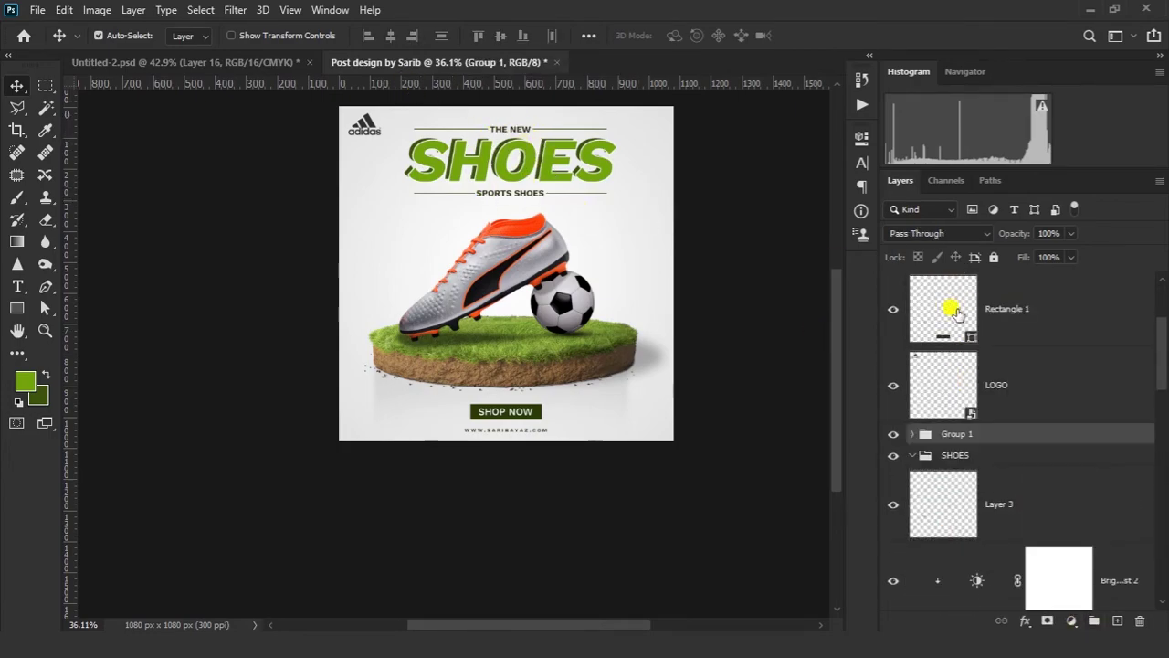
{"action": "double_click", "coordinate": [957, 433]}
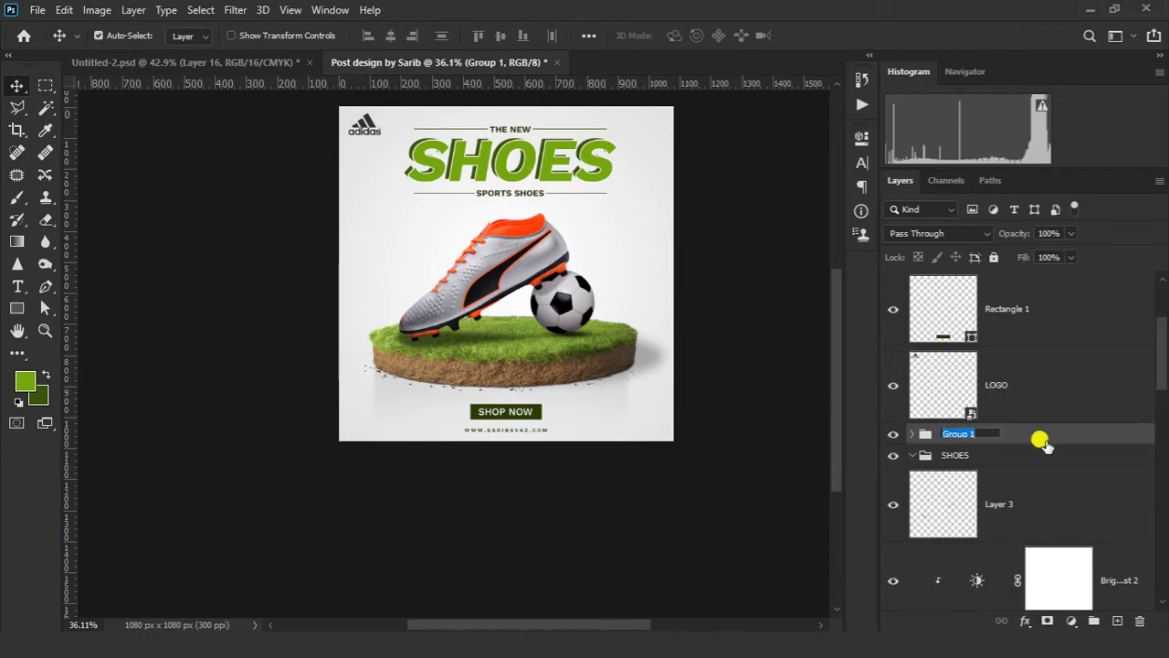
{"action": "key", "text": "Return"}
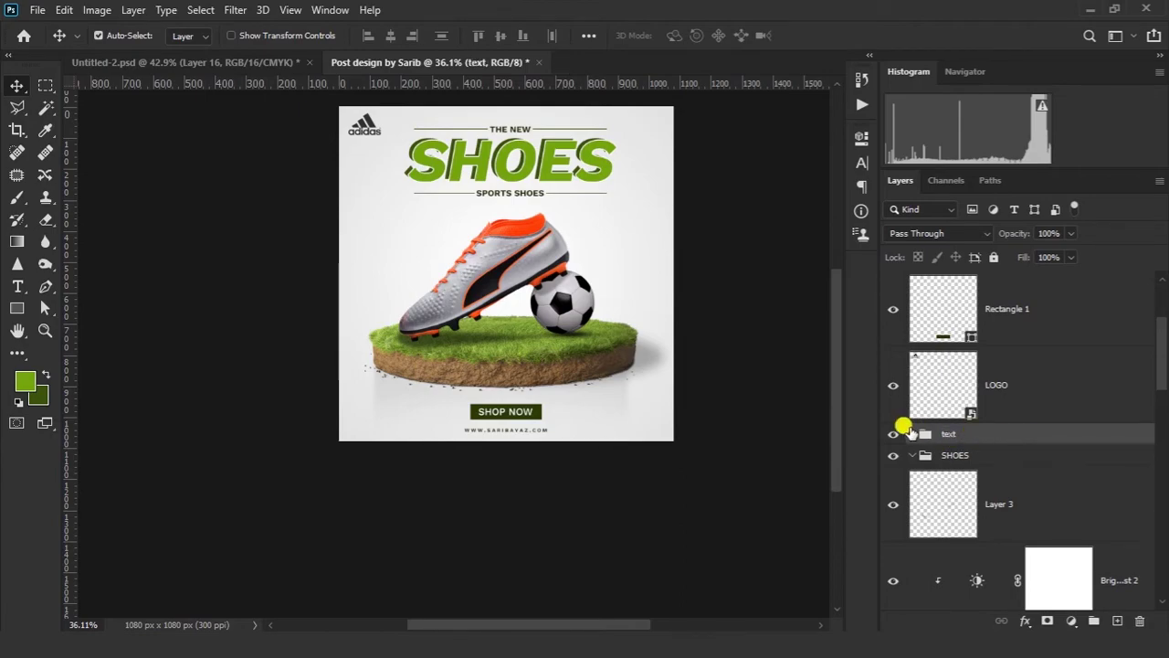
{"action": "left_click", "coordinate": [893, 433]}
Group the SHOP NOW text with the rectangle behind it and name the group button.
{"action": "scroll", "coordinate": [494, 457], "scroll_direction": "up", "scroll_amount": 3}
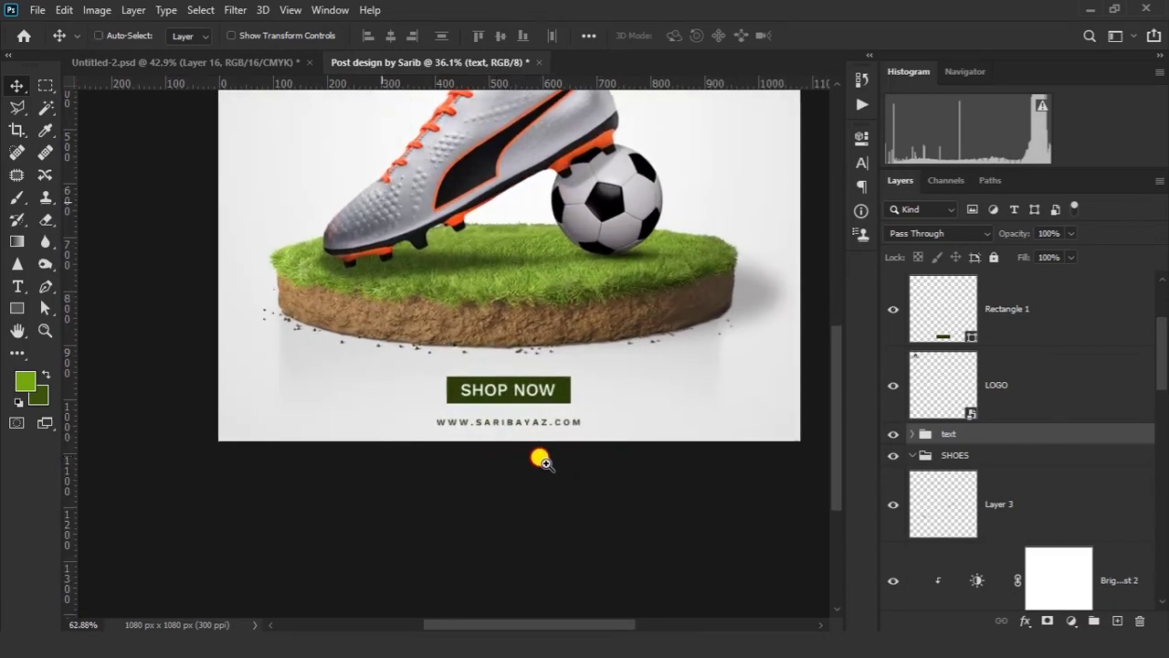
{"action": "left_click", "coordinate": [678, 422]}
{"action": "scroll", "coordinate": [1051, 415], "scroll_direction": "down", "scroll_amount": 9}
{"action": "scroll", "coordinate": [992, 402], "scroll_direction": "up", "scroll_amount": 10}
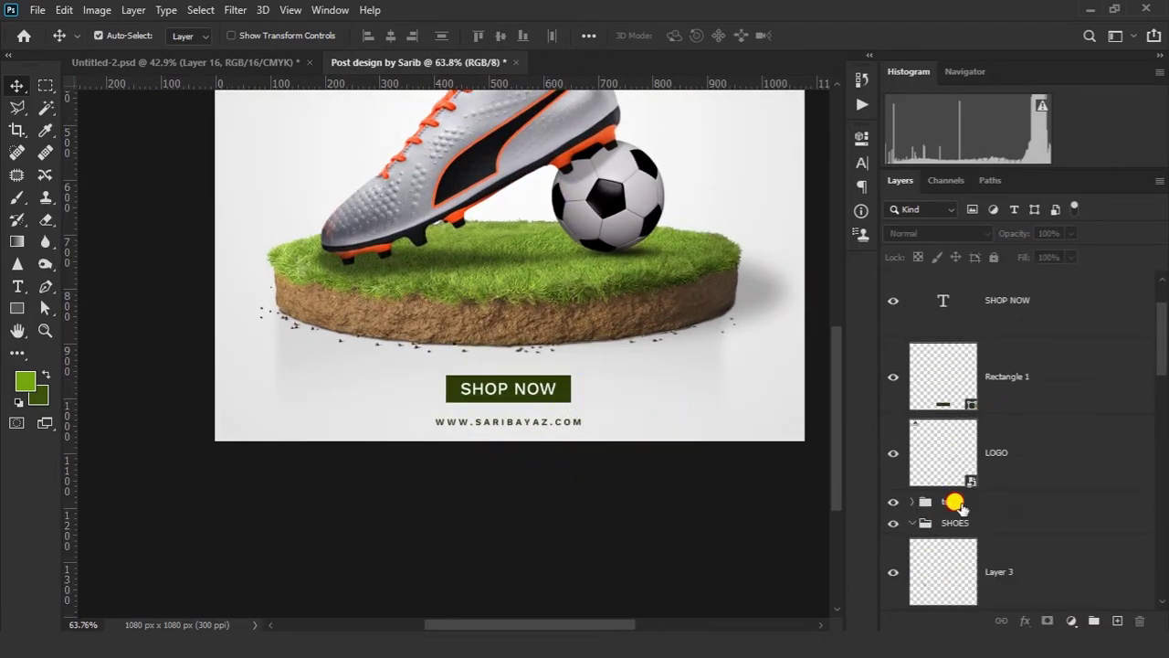
{"action": "left_click", "coordinate": [957, 502]}
{"action": "left_click", "coordinate": [574, 398]}
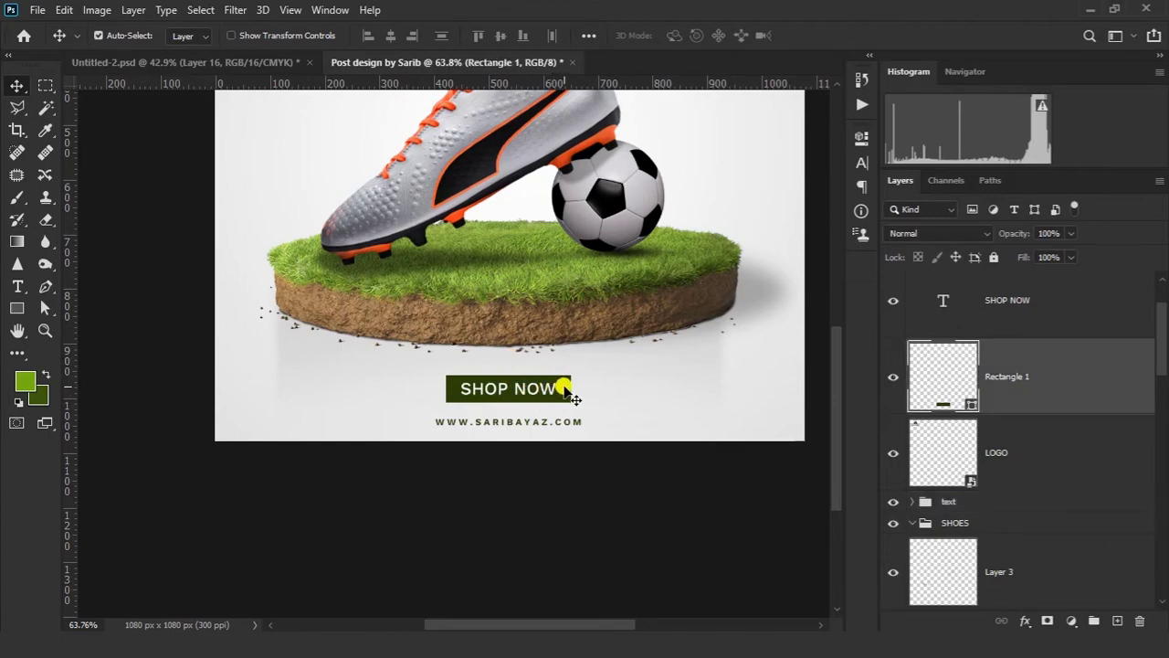
{"action": "left_click", "coordinate": [546, 388], "text": "shift"}
{"action": "scroll", "coordinate": [1062, 338], "scroll_direction": "up", "scroll_amount": 2}
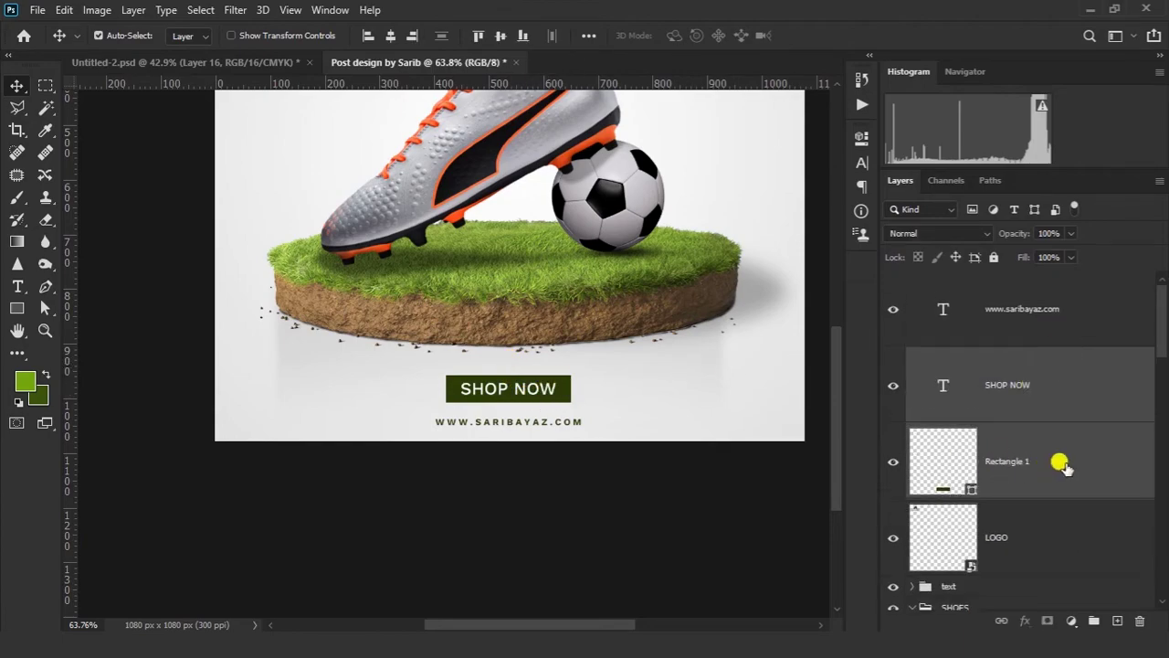
{"action": "left_click_drag", "start_coordinate": [1062, 467], "coordinate": [1093, 620]}
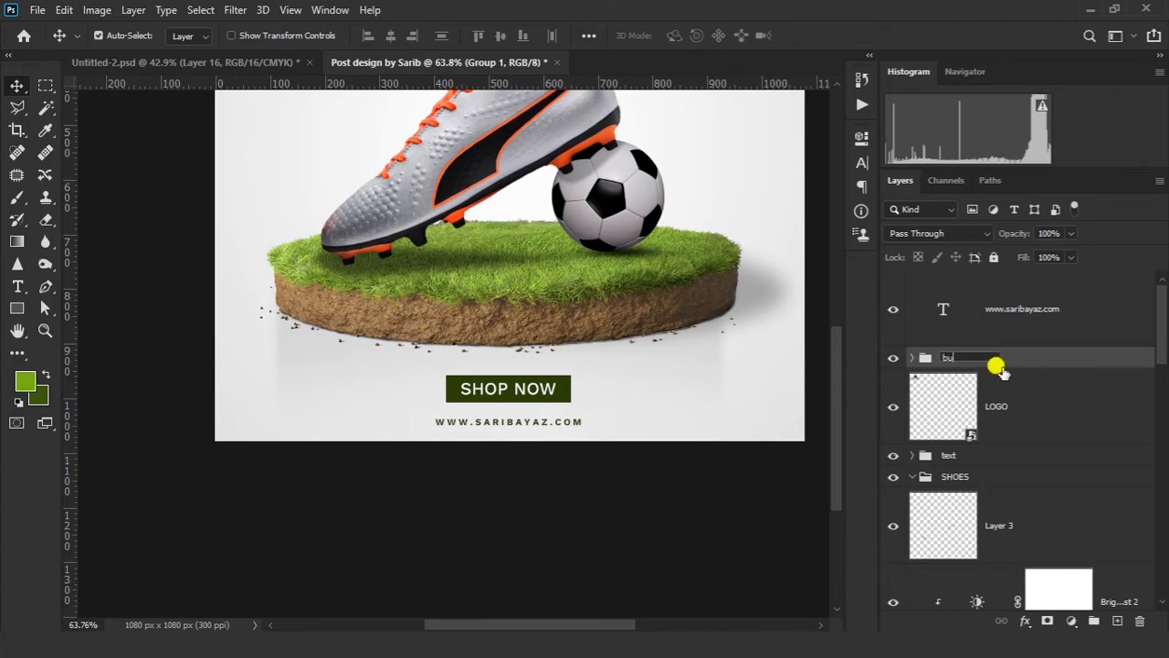
{"action": "type", "text": "button"}
{"action": "key", "text": "Return"}
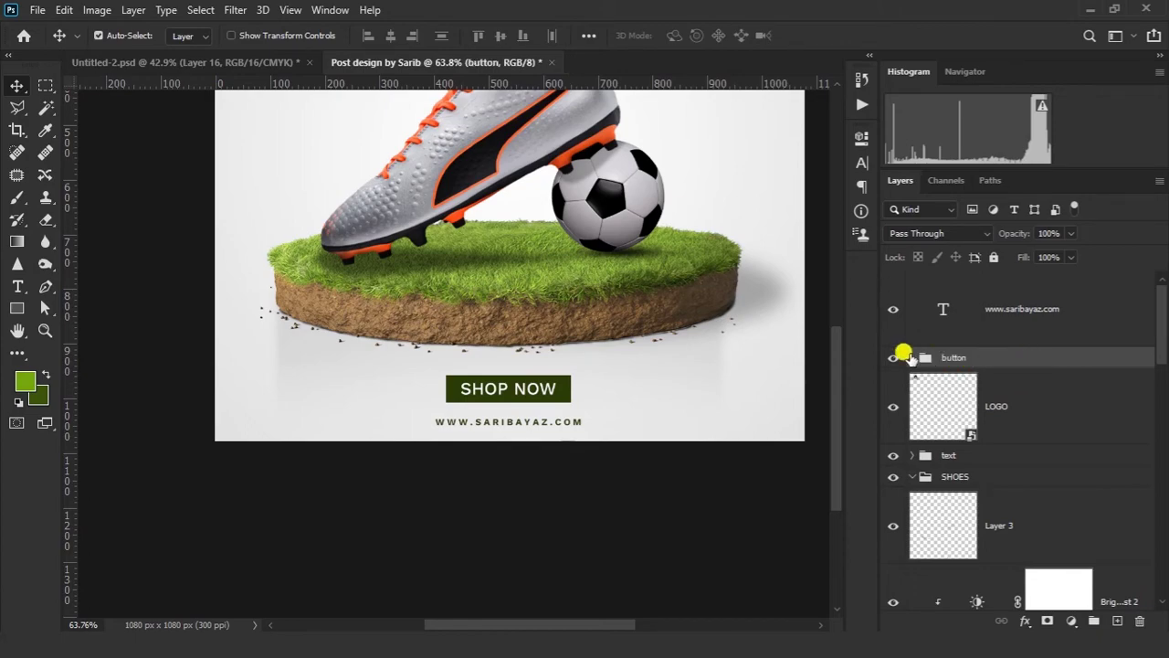
{"action": "left_click", "coordinate": [891, 357]}
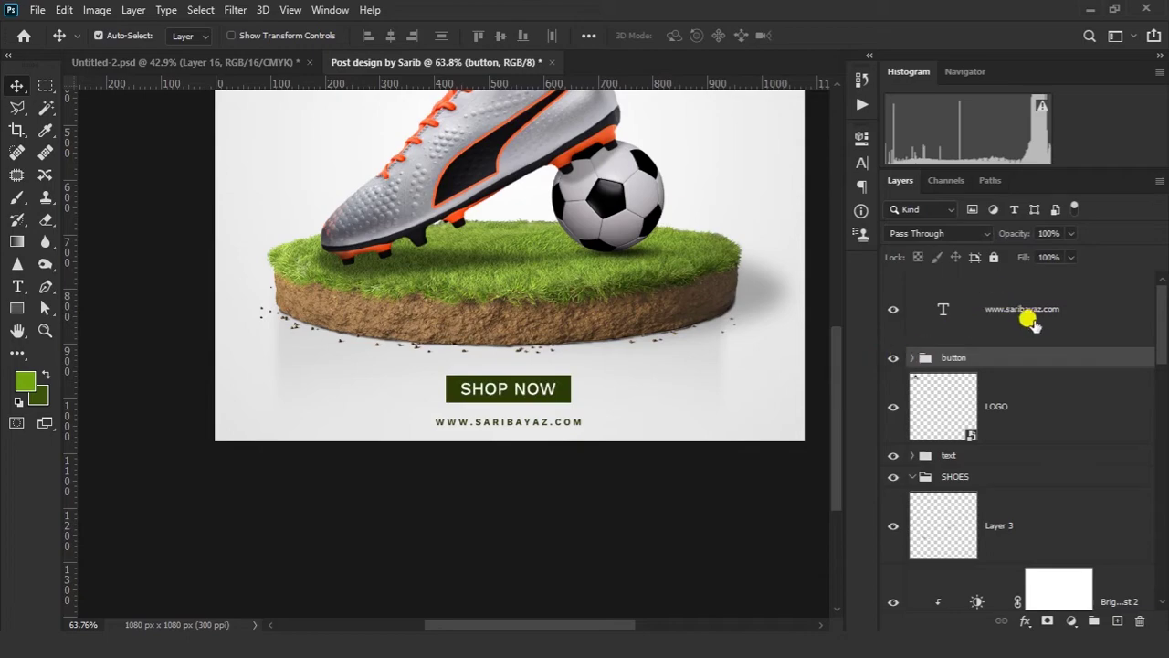
Center the text group horizontally on the whole canvas and clear the selection.
{"action": "left_click", "coordinate": [918, 456]}
{"action": "key", "text": "ctrl+minus"}
{"action": "left_click", "coordinate": [890, 455]}
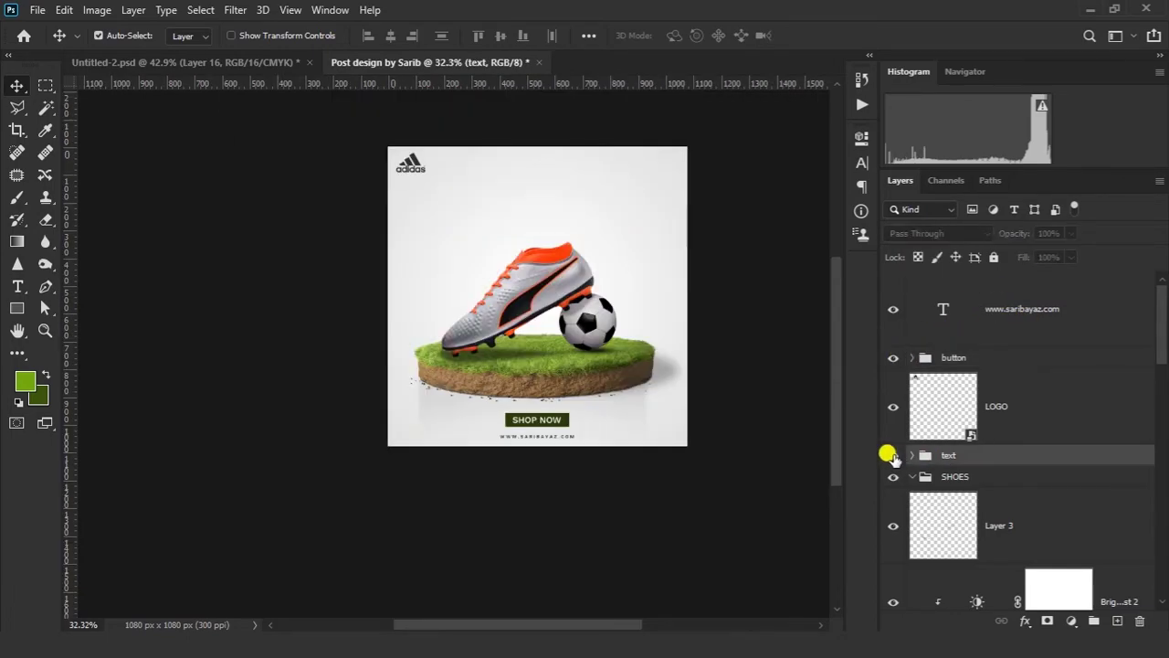
{"action": "left_click", "coordinate": [891, 454]}
{"action": "left_click", "coordinate": [201, 10]}
{"action": "left_click", "coordinate": [209, 27]}
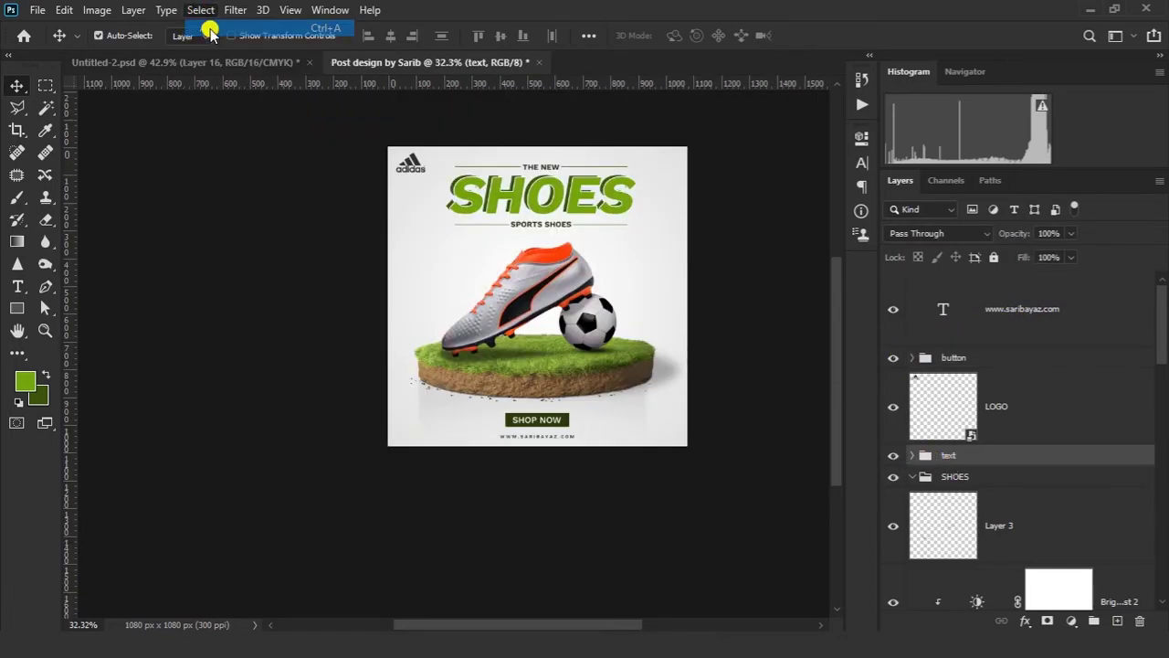
{"action": "left_click", "coordinate": [391, 36]}
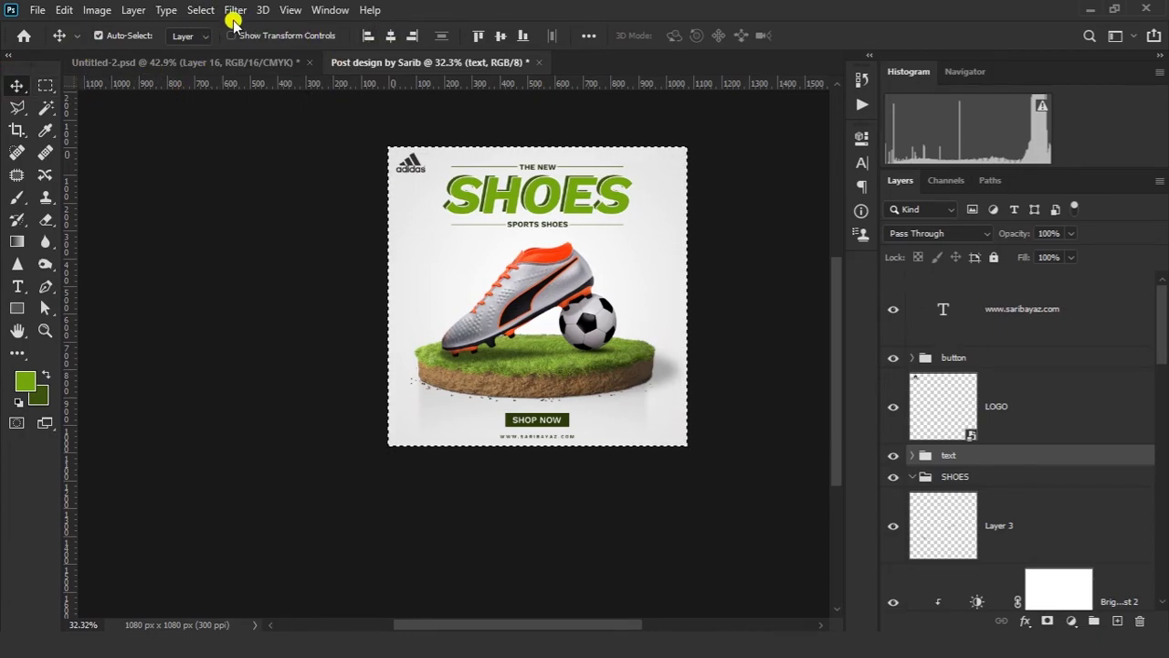
{"action": "left_click", "coordinate": [201, 9]}
{"action": "left_click", "coordinate": [248, 42]}
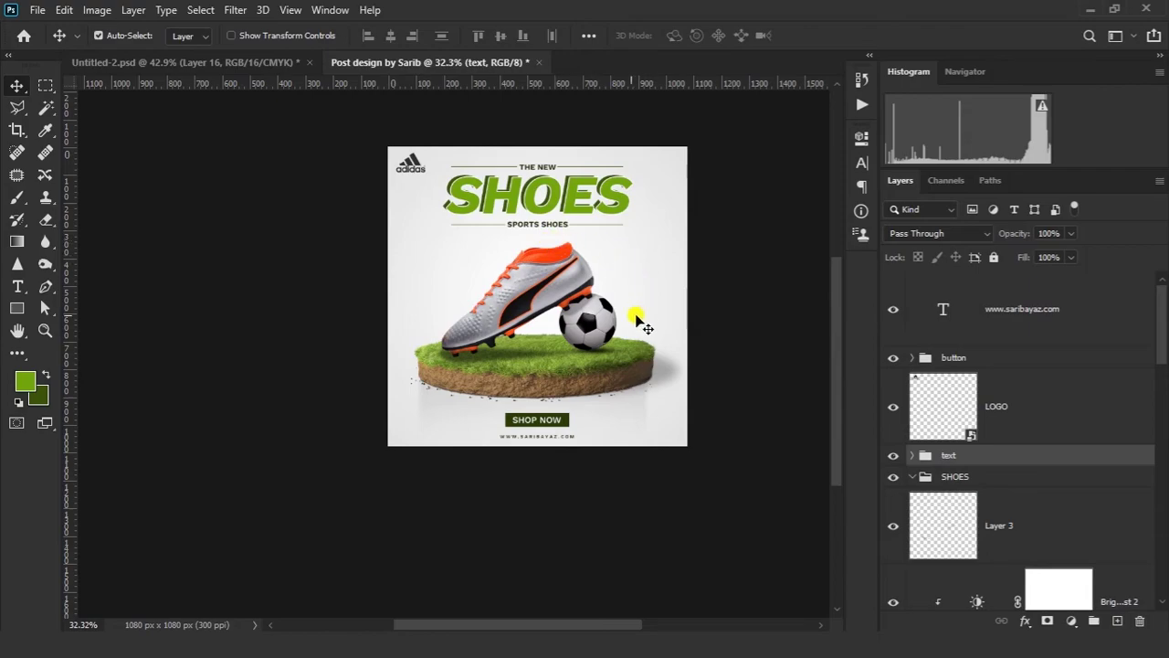
Center the website address text and the button group horizontally on the whole canvas, then deselect.
{"action": "scroll", "coordinate": [570, 446], "scroll_direction": "up", "scroll_amount": 3}
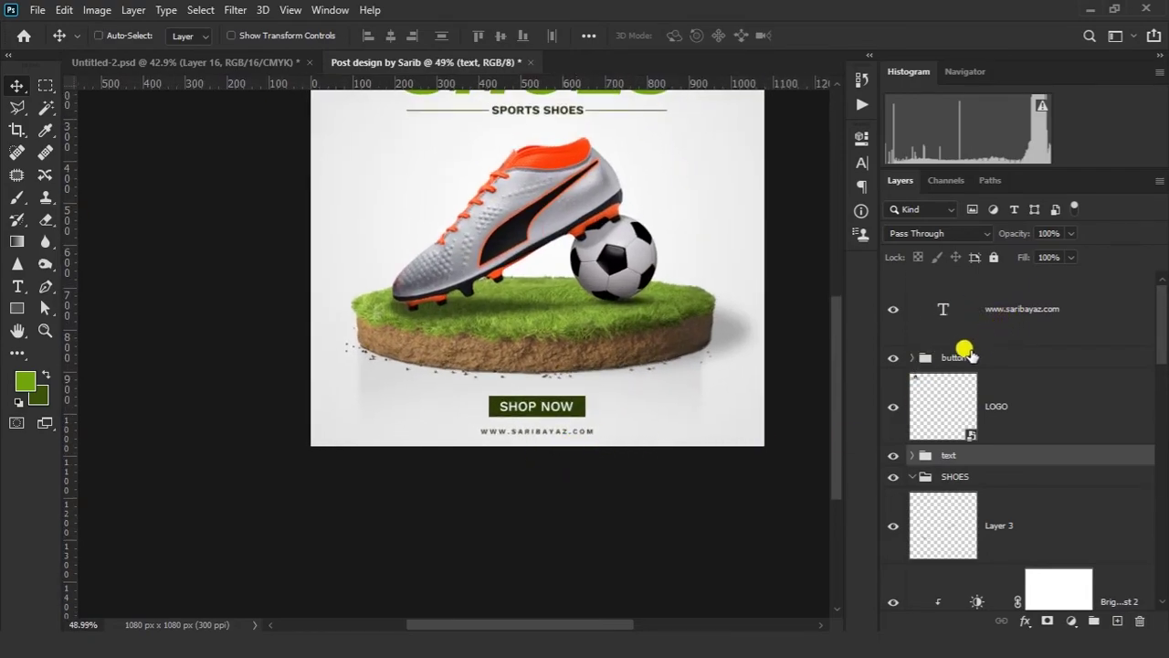
{"action": "left_click", "coordinate": [964, 347]}
{"action": "scroll", "coordinate": [584, 330], "scroll_direction": "down", "scroll_amount": 3}
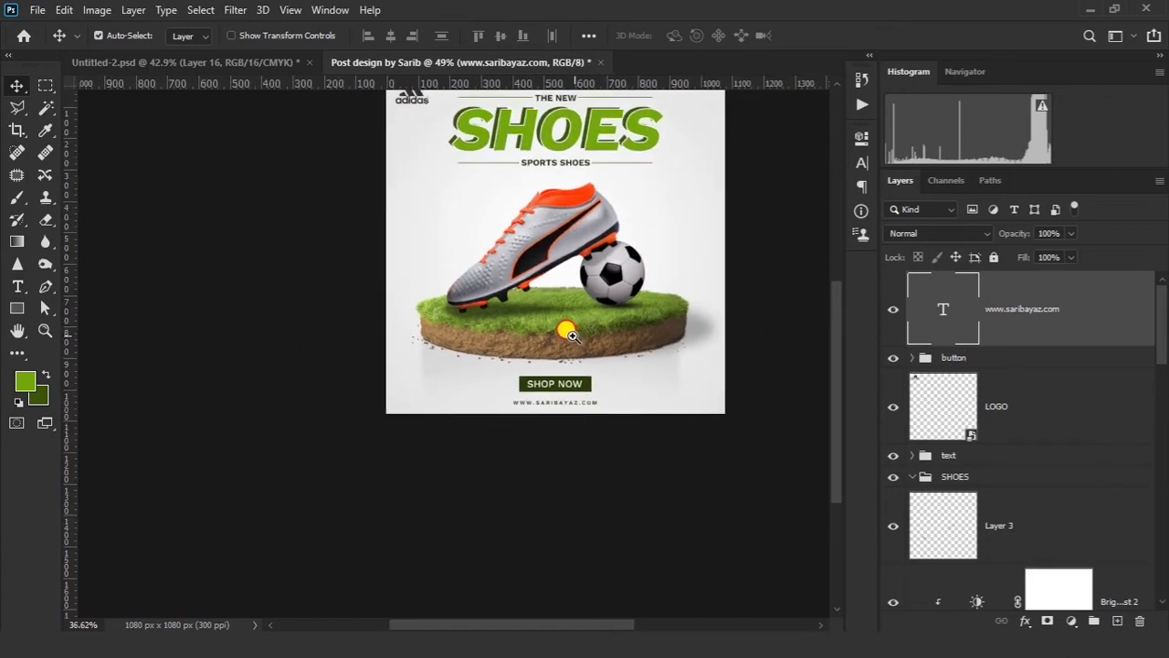
{"action": "left_click", "coordinate": [198, 11]}
{"action": "left_click", "coordinate": [205, 27]}
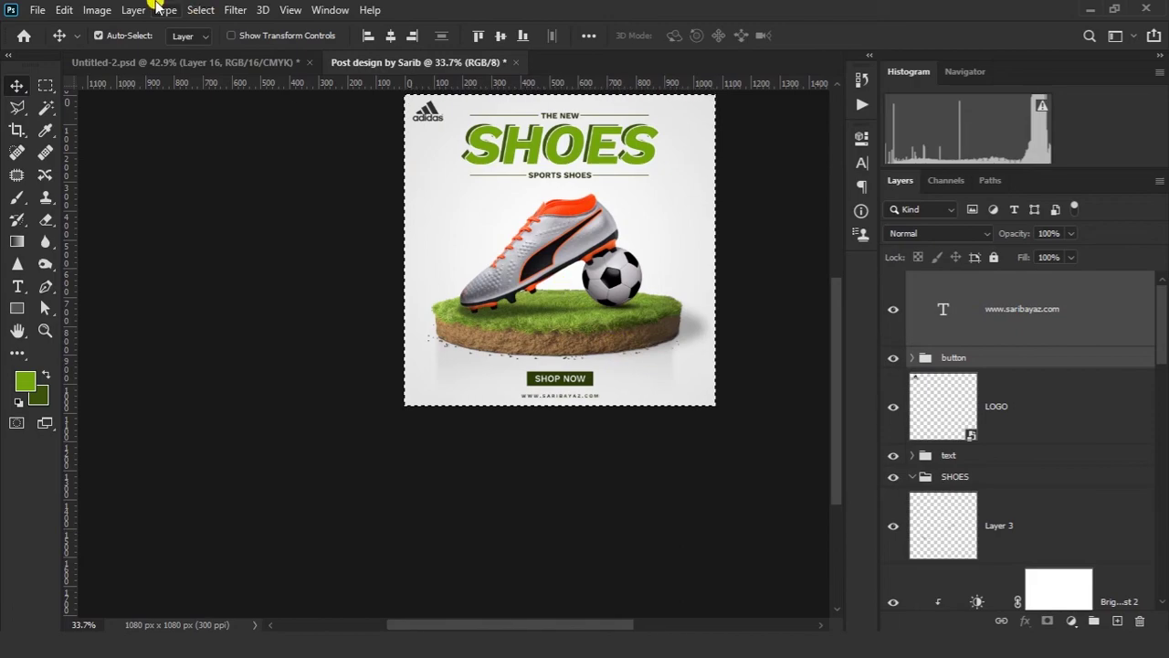
{"action": "left_click", "coordinate": [200, 9]}
{"action": "left_click", "coordinate": [206, 44]}
{"action": "left_click_drag", "start_coordinate": [570, 281], "coordinate": [624, 312]}
{"action": "left_click", "coordinate": [596, 385]}
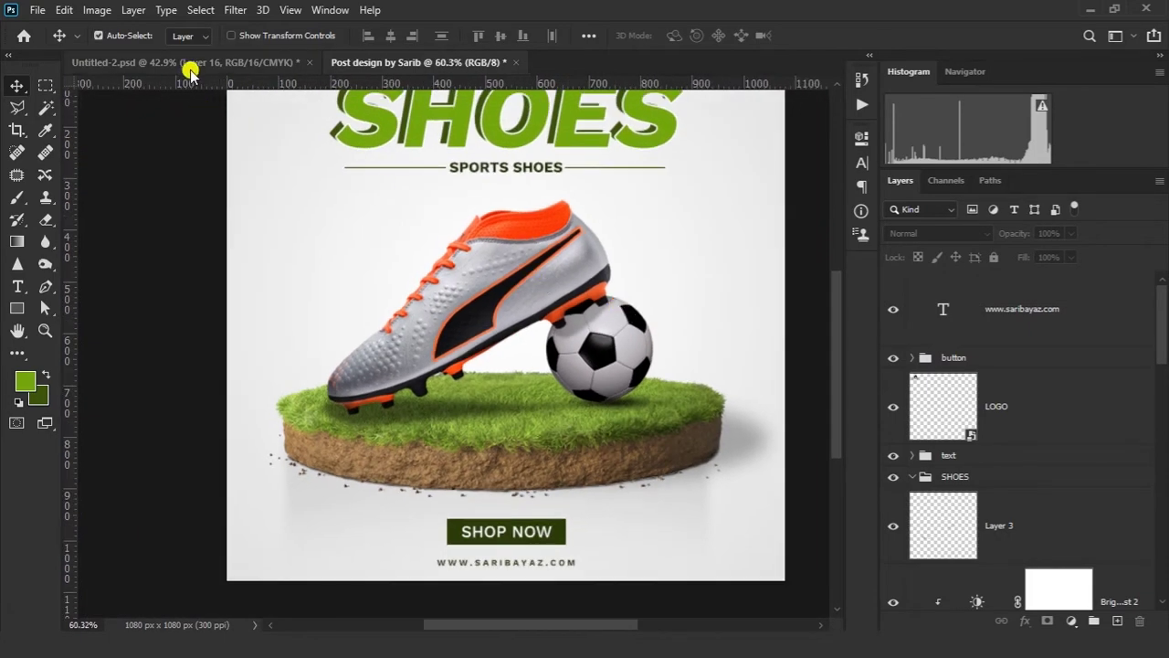
Add the text FREE, FOOTBALL, EVERY ORDER on three lines above the shoe's toe and enlarge FREE to 12.24 pt.
{"action": "left_click", "coordinate": [18, 286]}
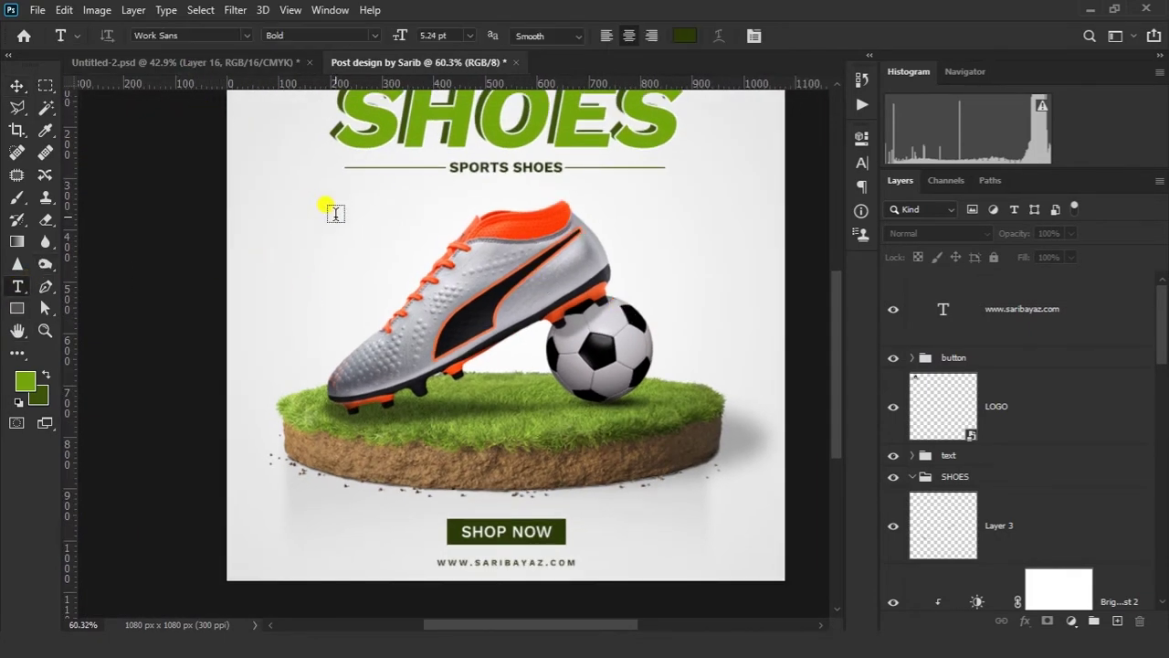
{"action": "left_click", "coordinate": [334, 219]}
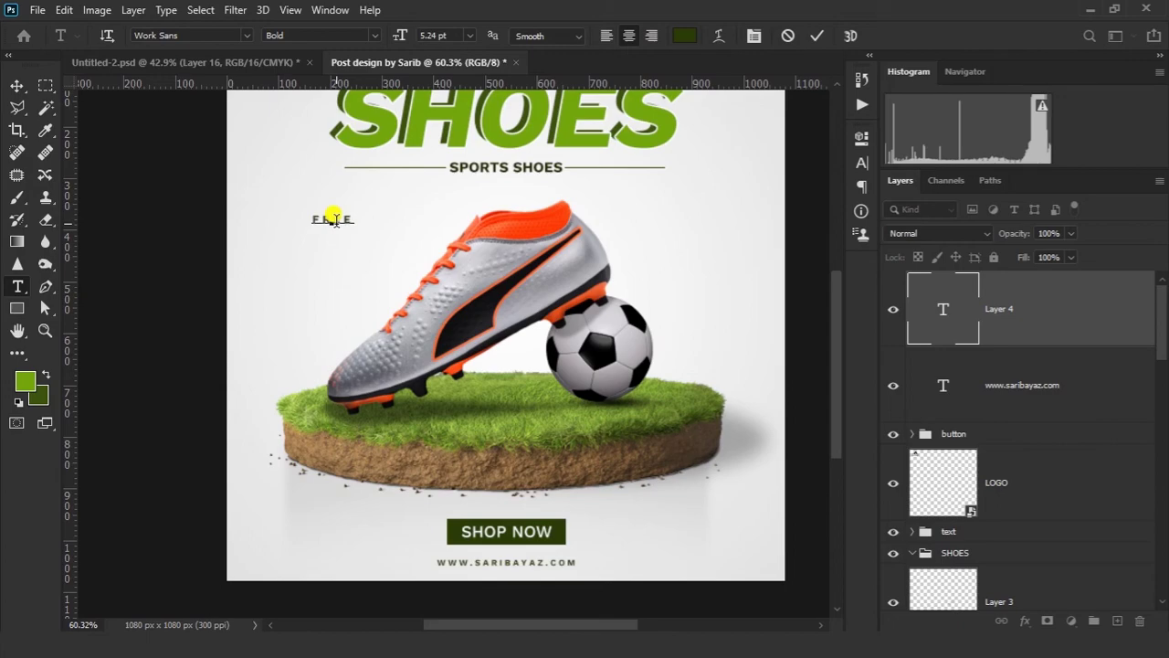
{"action": "type", "text": "EVERY ORDER"}
{"action": "key", "text": "ctrl+a"}
{"action": "left_click", "coordinate": [861, 163]}
{"action": "left_click", "coordinate": [833, 184]}
{"action": "left_click", "coordinate": [804, 200]}
{"action": "left_click_drag", "start_coordinate": [355, 218], "coordinate": [312, 219]}
{"action": "left_click_drag", "start_coordinate": [669, 185], "coordinate": [683, 185]}
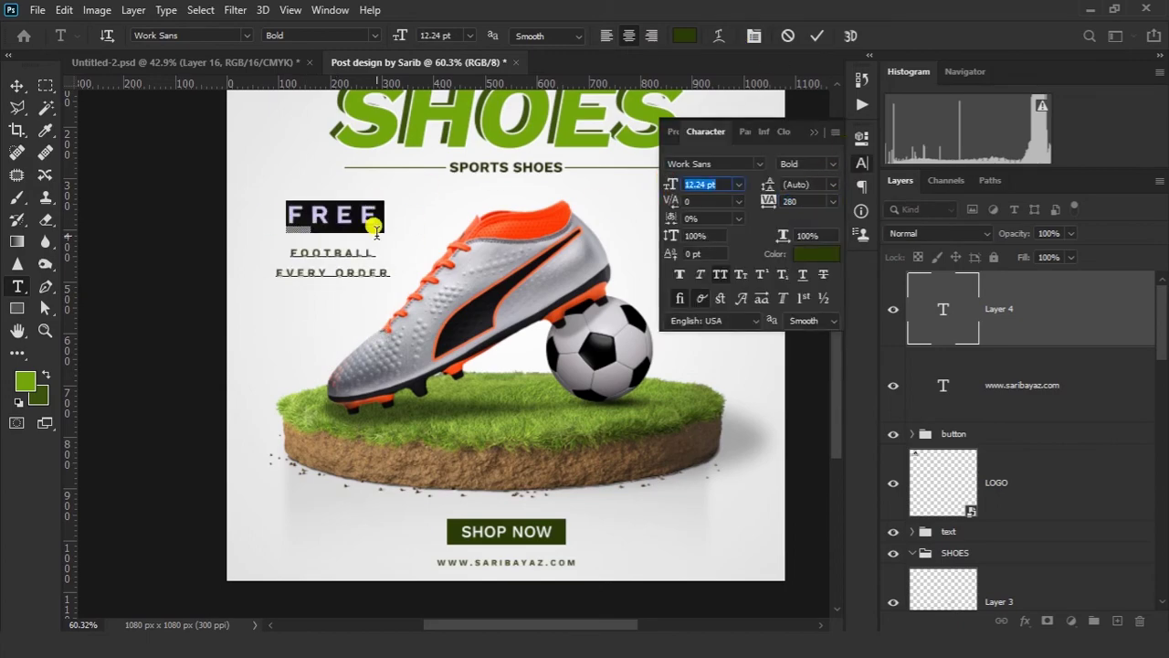
Set the tracking of the whole three-line offer text to 0 and the size of FOOTBALL to 6.24 pt.
{"action": "left_click", "coordinate": [833, 201]}
{"action": "left_click", "coordinate": [801, 303]}
{"action": "key", "text": "ctrl+a"}
{"action": "left_click", "coordinate": [832, 202]}
{"action": "left_click", "coordinate": [801, 303]}
{"action": "left_click_drag", "start_coordinate": [367, 254], "coordinate": [287, 252]}
{"action": "left_click_drag", "start_coordinate": [669, 186], "coordinate": [678, 185]}
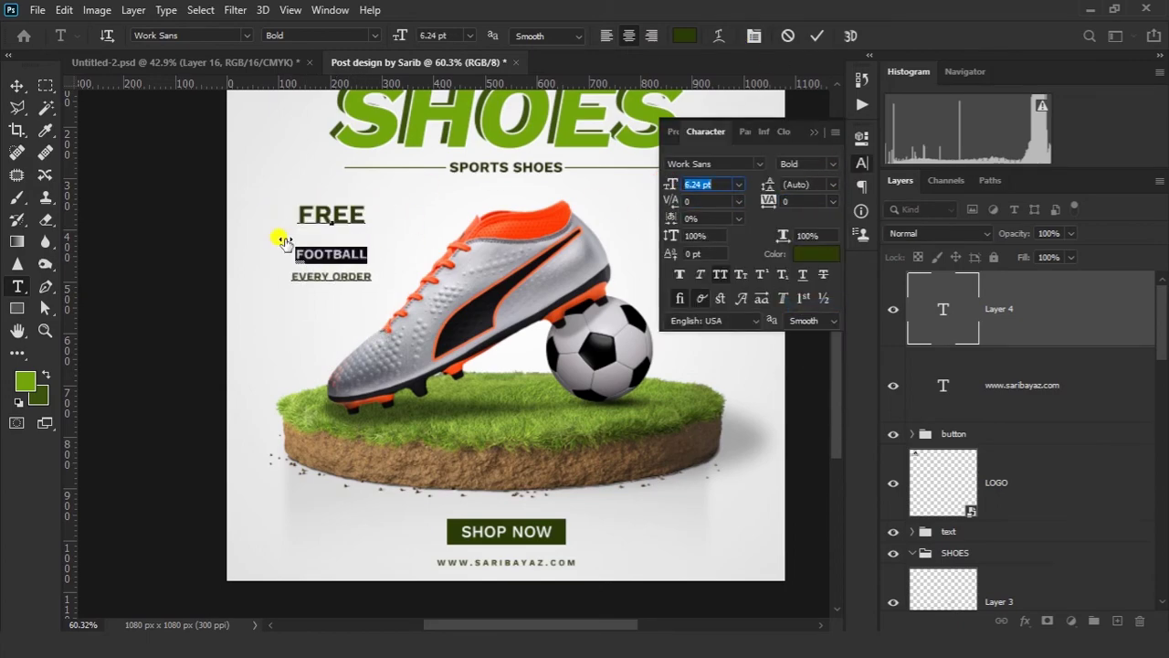
Set the leading of FREE to 12.6 pt and the sizes of FREE to 13 pt and EVERY ORDER to 4.5 pt.
{"action": "double_click", "coordinate": [341, 215]}
{"action": "left_click_drag", "start_coordinate": [768, 184], "coordinate": [758, 185]}
{"action": "left_click", "coordinate": [375, 244]}
{"action": "left_click_drag", "start_coordinate": [367, 218], "coordinate": [296, 219]}
{"action": "left_click_drag", "start_coordinate": [706, 184], "coordinate": [652, 191]}
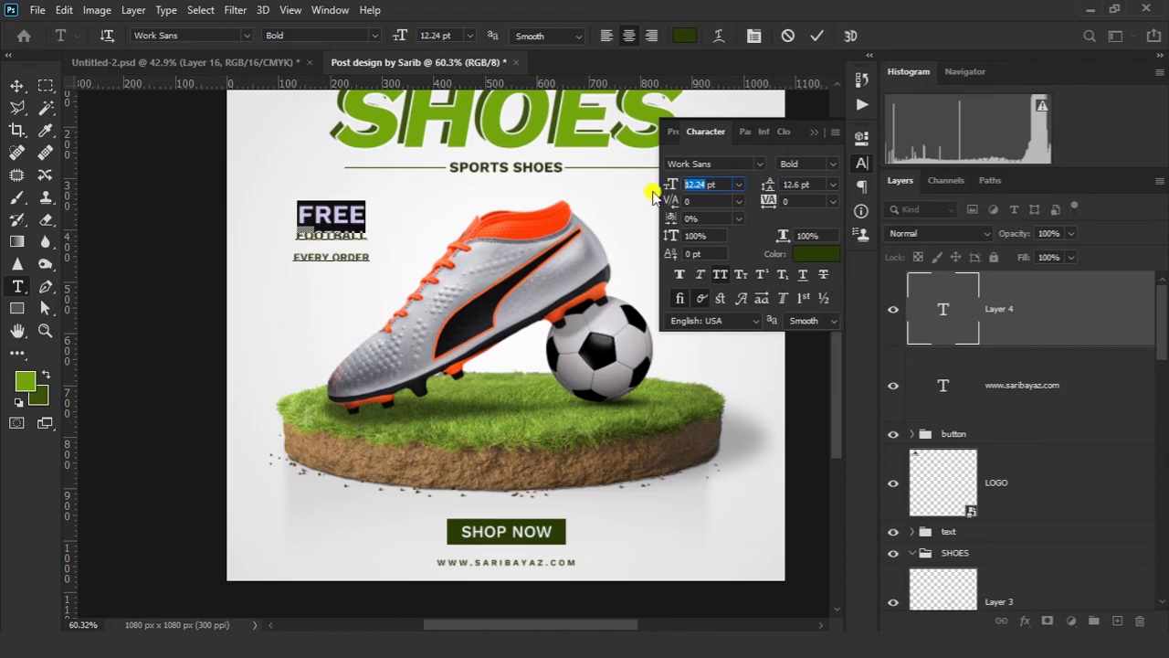
{"action": "type", "text": "13"}
{"action": "left_click", "coordinate": [369, 245]}
{"action": "left_click_drag", "start_coordinate": [373, 259], "coordinate": [292, 259]}
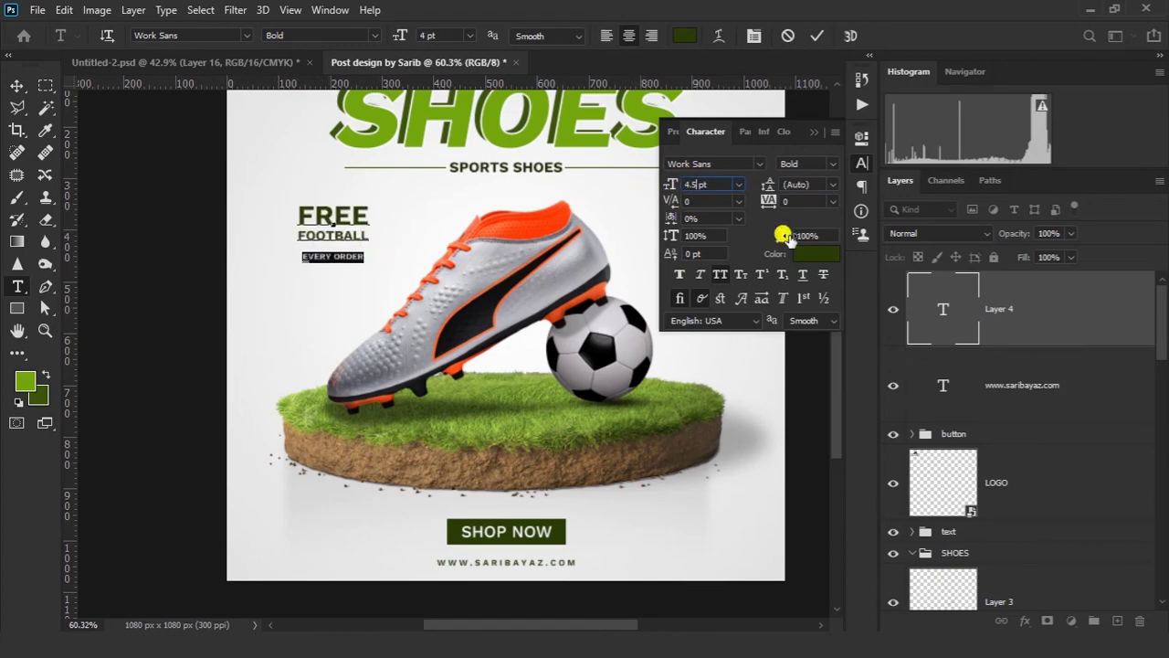
Adjust the leading of the FOOTBALL and FREE lines in the offer text.
{"action": "left_click_drag", "start_coordinate": [369, 236], "coordinate": [294, 237]}
{"action": "left_click_drag", "start_coordinate": [766, 186], "coordinate": [760, 186]}
{"action": "left_click_drag", "start_coordinate": [368, 217], "coordinate": [296, 217]}
{"action": "left_click_drag", "start_coordinate": [767, 187], "coordinate": [772, 186]}
Apply faux italic to the whole offer text and move it to the right of the shoe, above the ball.
{"action": "left_click", "coordinate": [341, 218]}
{"action": "key", "text": "ctrl+a"}
{"action": "left_click", "coordinate": [700, 274]}
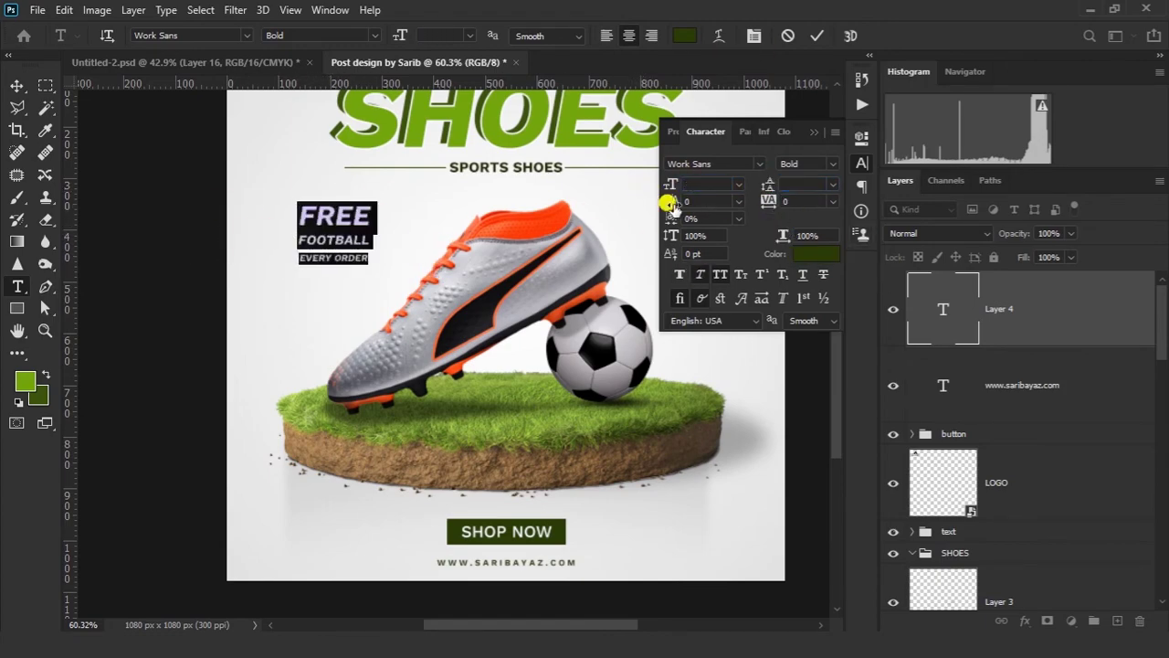
{"action": "key", "text": "ctrl+Return"}
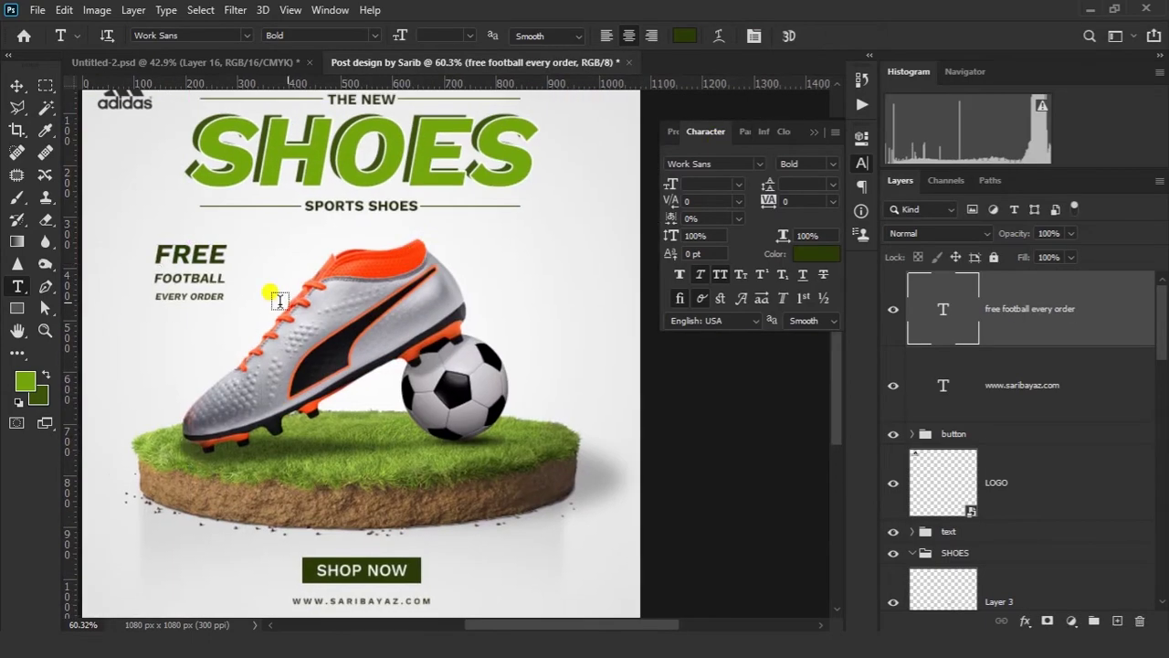
{"action": "left_click_drag", "start_coordinate": [188, 253], "coordinate": [569, 299]}
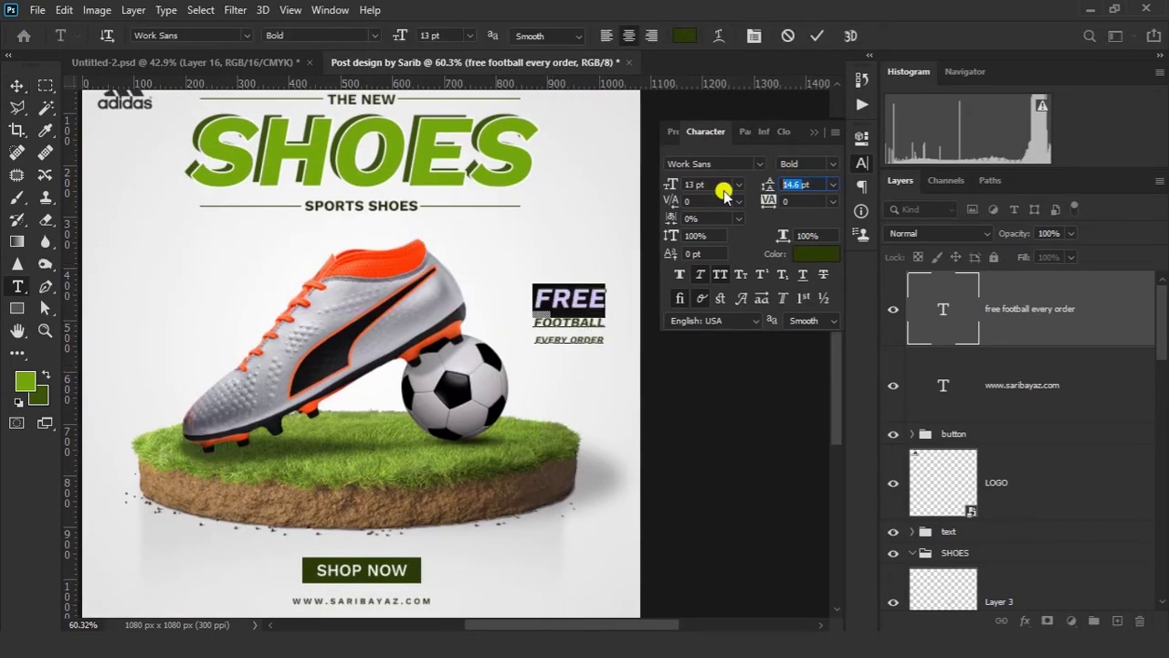
{"action": "key", "text": "Return"}
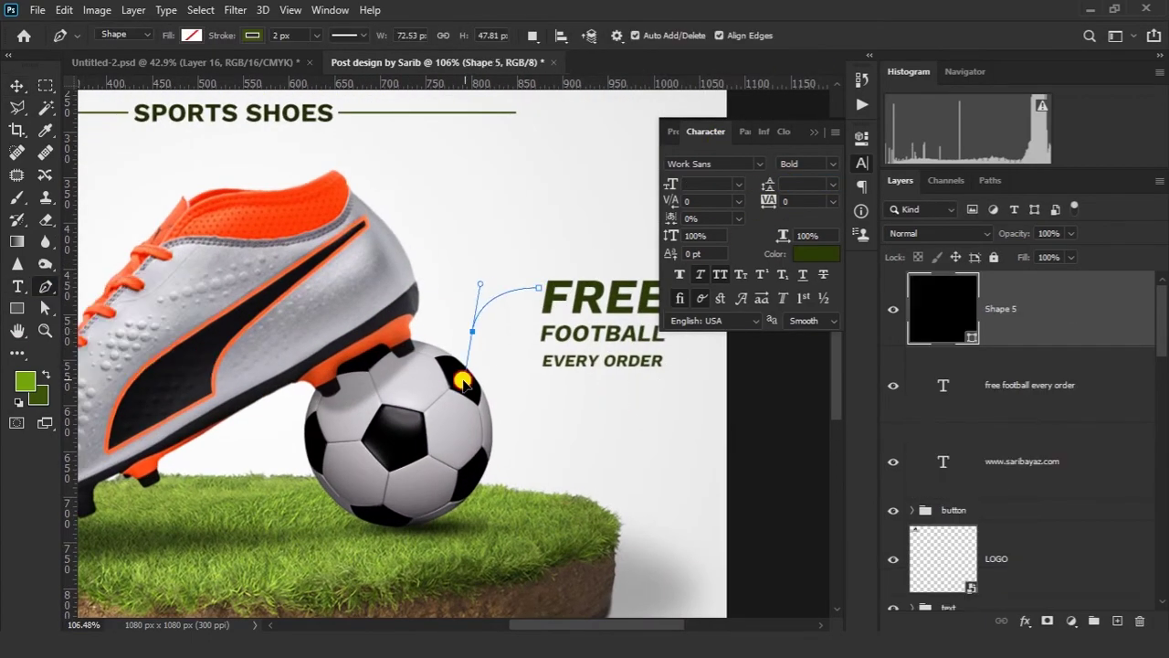
Draw a curved line with a 2 px dark green stroke and no fill from FREE toward the ball.
{"action": "left_click_drag", "start_coordinate": [463, 382], "coordinate": [461, 384]}
{"action": "left_click_drag", "start_coordinate": [472, 331], "coordinate": [460, 327]}
{"action": "left_click_drag", "start_coordinate": [480, 284], "coordinate": [494, 277]}
{"action": "left_click", "coordinate": [253, 36]}
{"action": "key", "text": "v"}
Draw a V-shaped arrowhead with the Pen tool at the ball end of the curved line.
{"action": "scroll", "coordinate": [491, 341], "scroll_direction": "up", "scroll_amount": 5}
{"action": "key", "text": "p"}
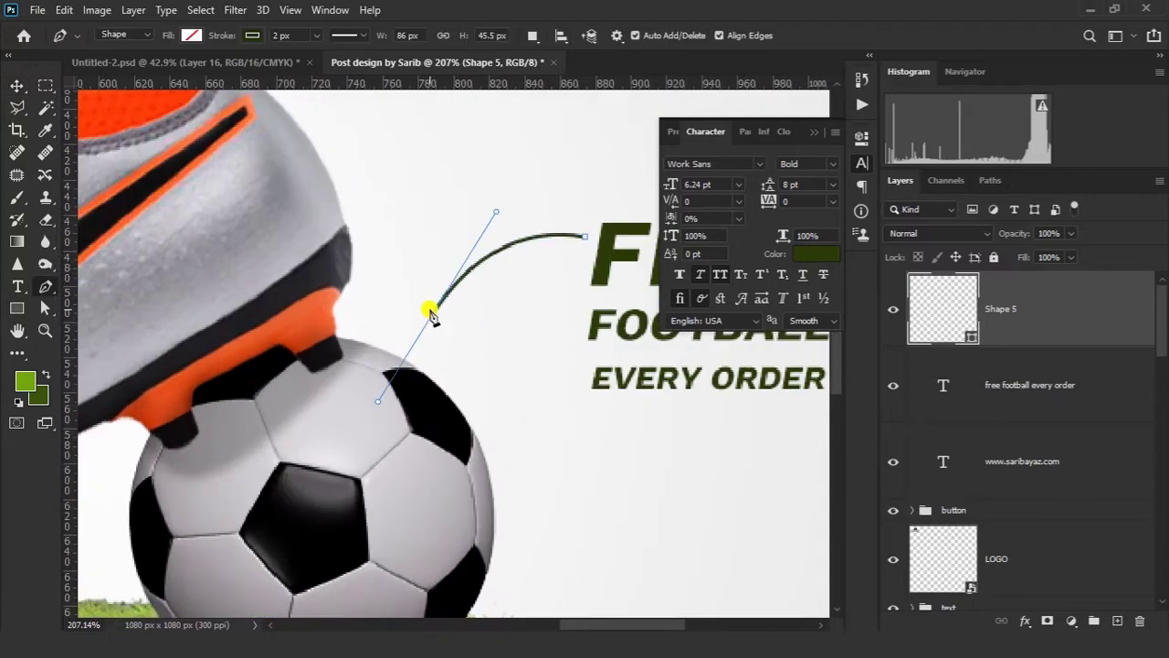
{"action": "left_click", "coordinate": [426, 287]}
{"action": "left_click", "coordinate": [431, 317]}
{"action": "key", "text": "ctrl+z"}
{"action": "mouse_move", "coordinate": [418, 314]}
{"action": "left_mouse_down"}
{"action": "mouse_move", "coordinate": [461, 316]}
{"action": "mouse_move", "coordinate": [403, 341]}
{"action": "left_mouse_up"}
{"action": "left_click", "coordinate": [436, 316]}
{"action": "left_click", "coordinate": [468, 292]}
{"action": "key", "text": "v"}
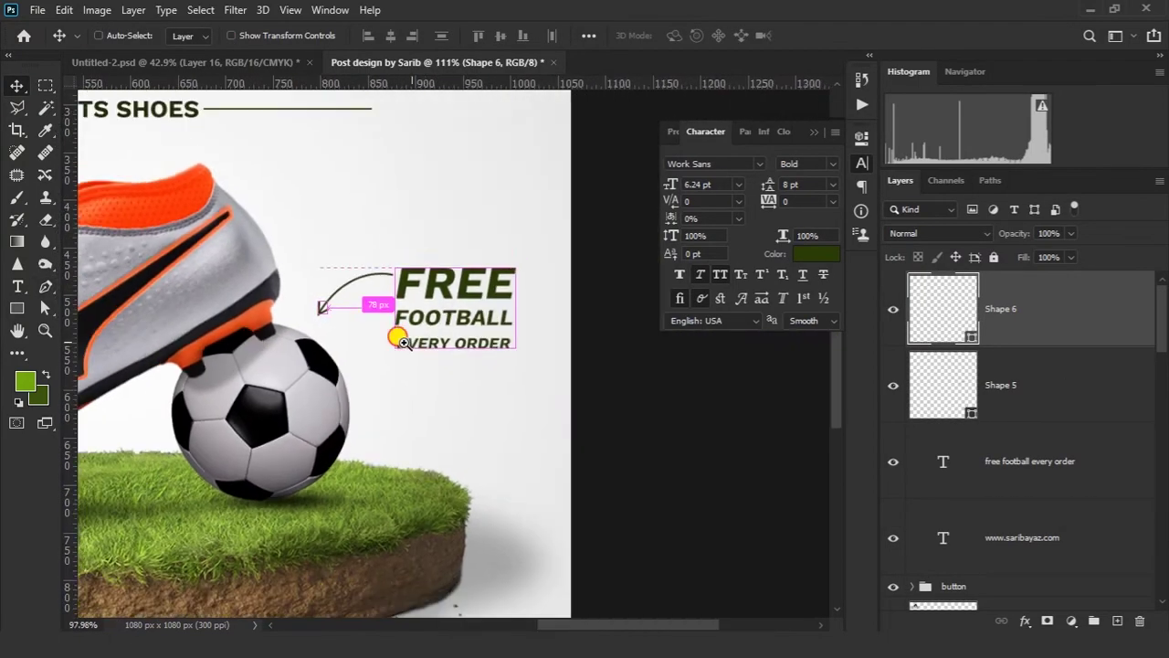
Enlarge the curved arrow slightly toward the ball with Free Transform.
{"action": "key", "text": "a"}
{"action": "left_click", "coordinate": [351, 274]}
{"action": "left_click", "coordinate": [496, 389]}
{"action": "scroll", "coordinate": [432, 308], "scroll_direction": "up", "scroll_amount": 6}
{"action": "key", "text": "v"}
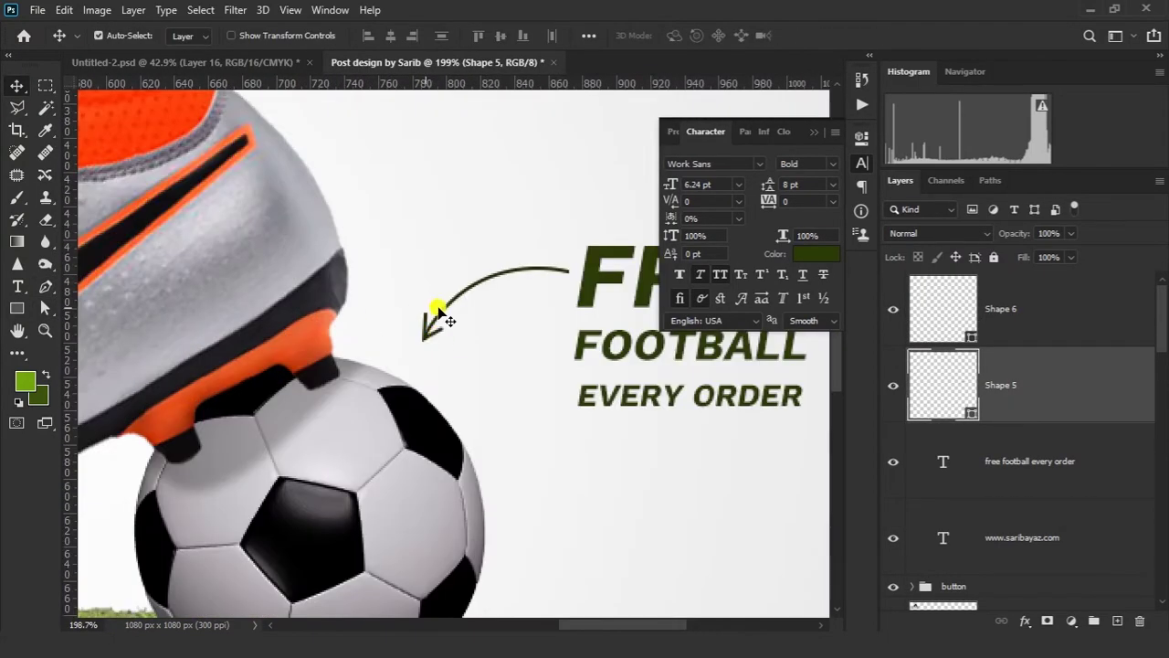
{"action": "left_click", "coordinate": [435, 313], "text": "shift"}
{"action": "key", "text": "ctrl+t"}
{"action": "left_click_drag", "start_coordinate": [422, 339], "coordinate": [399, 353]}
{"action": "key", "text": "Return"}
Set the stroke width of the arrow to 3 px.
{"action": "key", "text": "a"}
{"action": "left_click", "coordinate": [351, 36]}
{"action": "type", "text": "3"}
{"action": "key", "text": "Return"}
{"action": "key", "text": "v"}
Adjust the anchor point and direction handles of the curved line so its end meets the arrowhead tip.
{"action": "scroll", "coordinate": [449, 302], "scroll_direction": "up", "scroll_amount": 5}
{"action": "key", "text": "a"}
{"action": "left_click", "coordinate": [404, 345]}
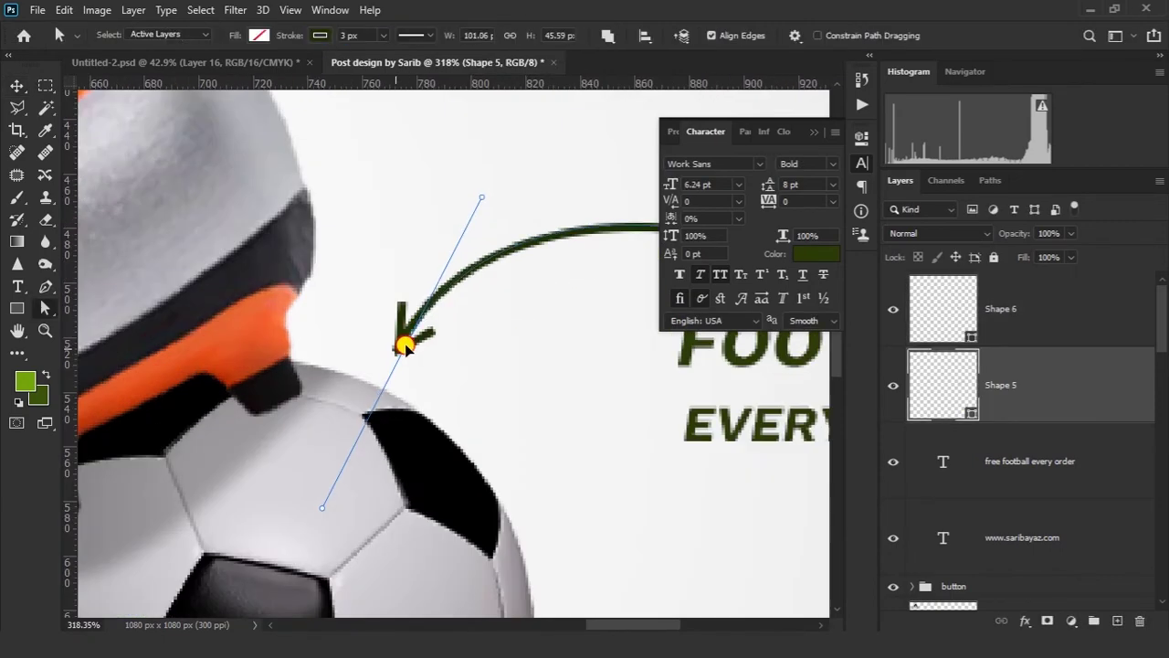
{"action": "left_click_drag", "start_coordinate": [483, 291], "coordinate": [492, 254]}
{"action": "left_click_drag", "start_coordinate": [292, 265], "coordinate": [300, 249]}
Shift the FREE FOOTBALL EVERY ORDER text vertically by about 11 px beside the arrow's tail.
{"action": "key", "text": "v"}
{"action": "left_click", "coordinate": [241, 410], "text": "ctrl"}
{"action": "left_click_drag", "start_coordinate": [364, 380], "coordinate": [265, 382]}
{"action": "left_click_drag", "start_coordinate": [478, 417], "coordinate": [478, 400]}
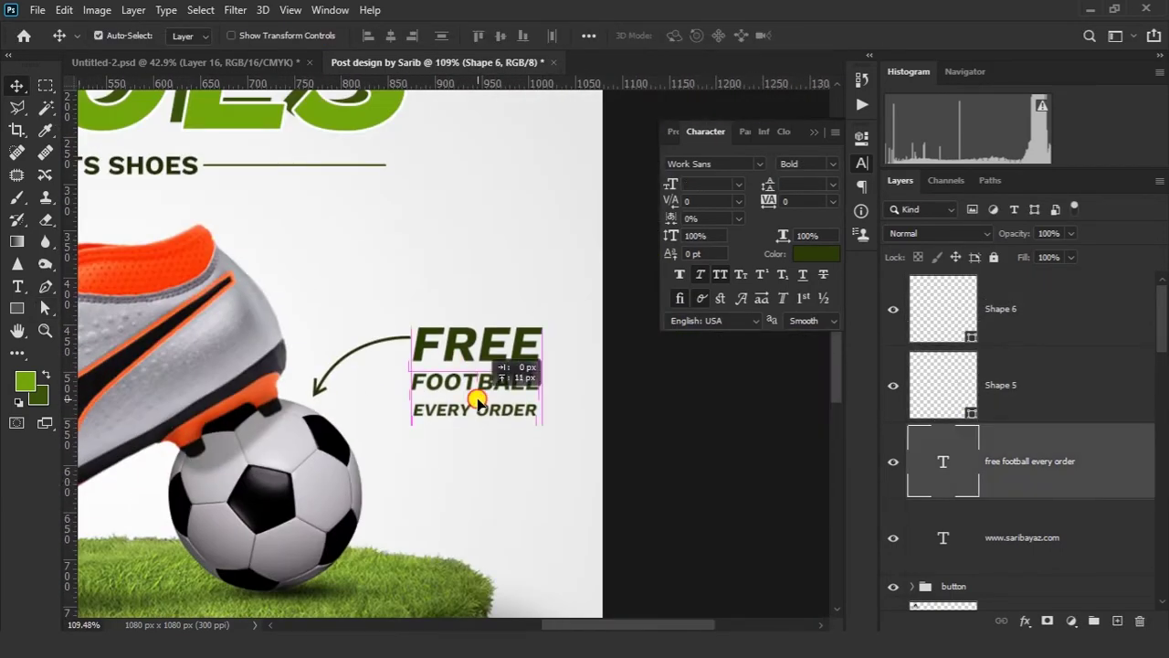
Collapse the character settings and deselect the FREE FOOTBALL EVERY ORDER text.
{"action": "left_click_drag", "start_coordinate": [533, 373], "coordinate": [411, 375]}
{"action": "left_click", "coordinate": [813, 133]}
{"action": "left_click", "coordinate": [631, 332], "text": "ctrl"}
Reduce the height of the ellipse shadow behind the grass platform to 82.75% with Free Transform, keeping its lower edge in place.
{"action": "left_click_drag", "start_coordinate": [478, 426], "coordinate": [591, 424]}
{"action": "scroll", "coordinate": [589, 424], "scroll_direction": "up", "scroll_amount": 1}
{"action": "left_click", "coordinate": [556, 457], "text": "ctrl"}
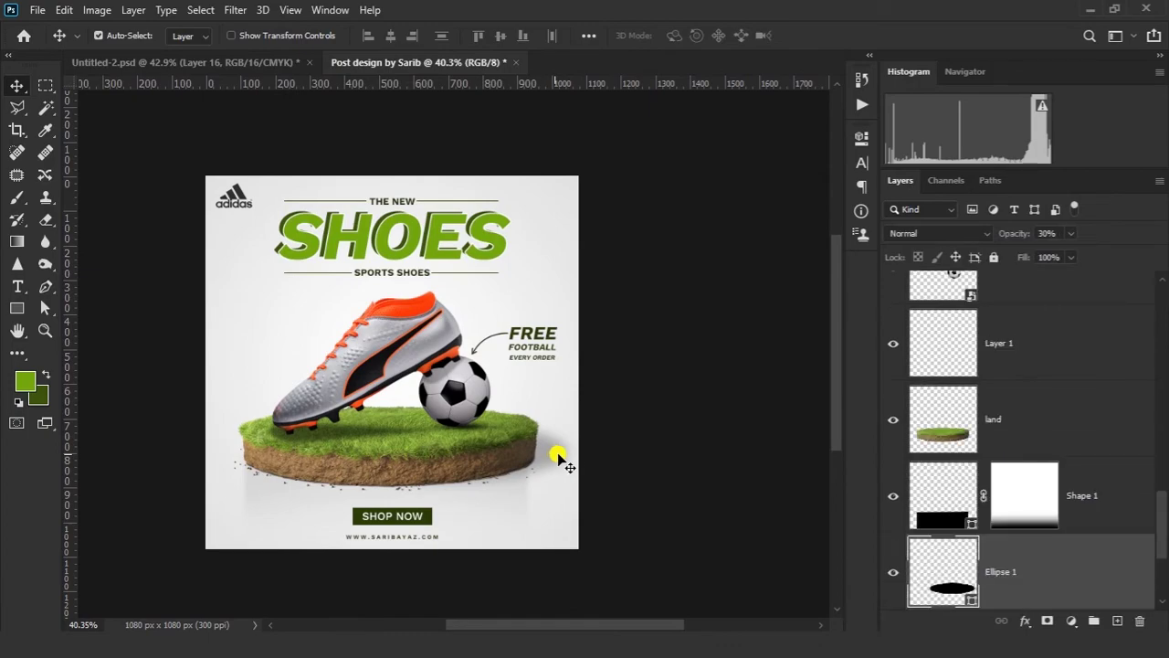
{"action": "key", "text": "ctrl+t"}
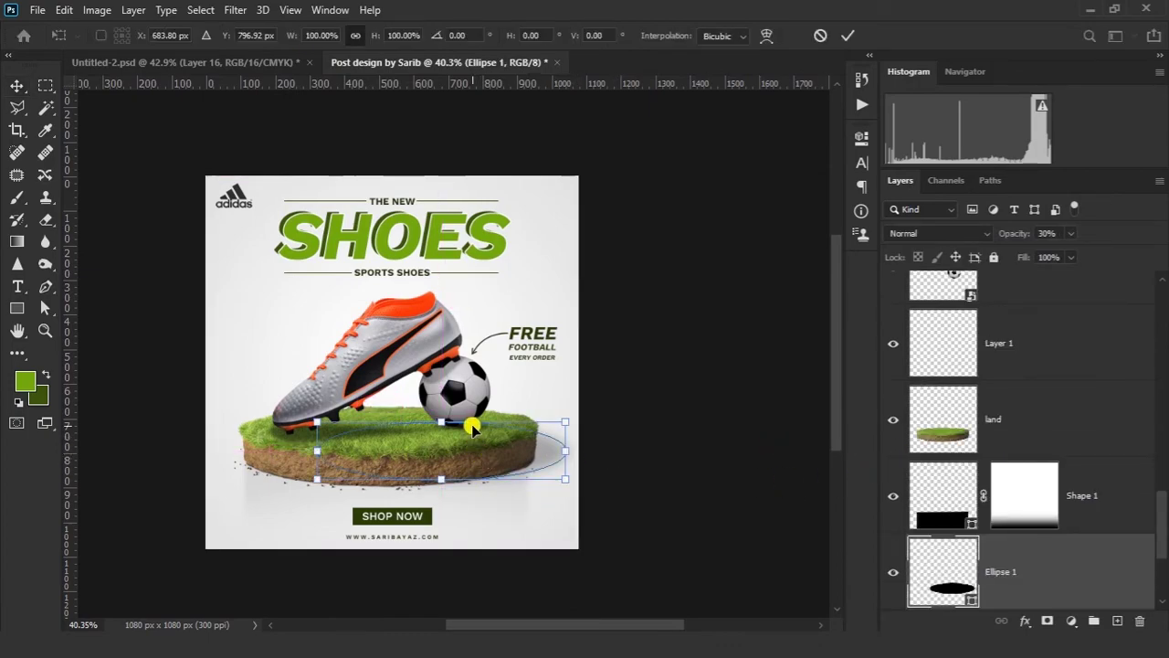
{"action": "left_click_drag", "start_coordinate": [441, 420], "coordinate": [441, 431]}
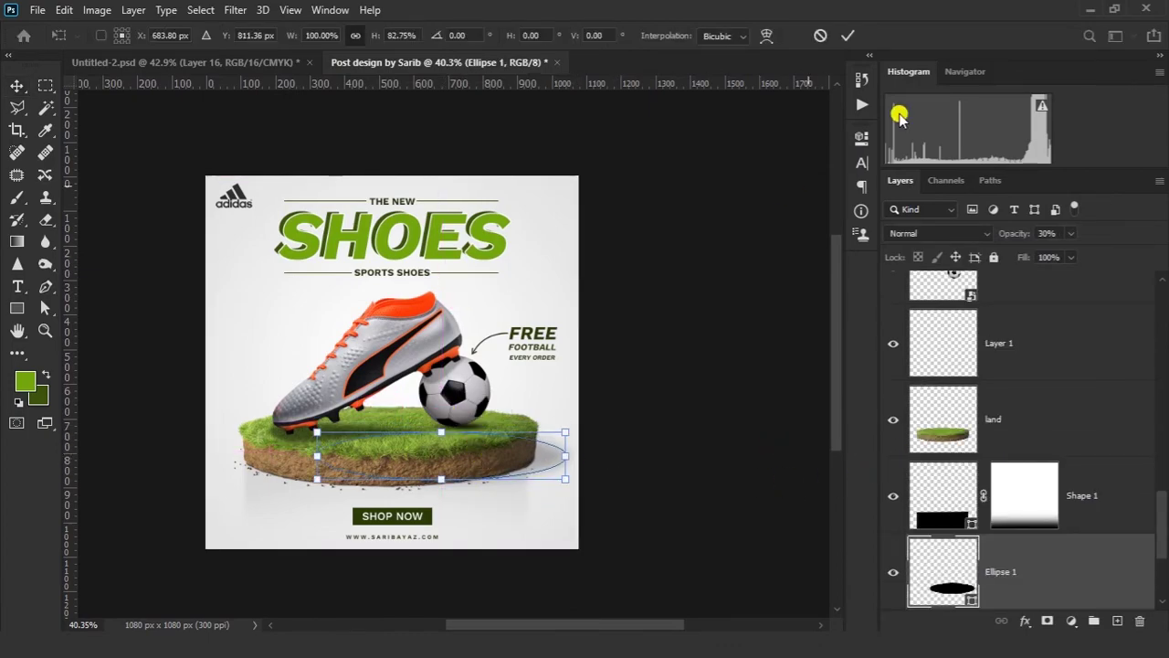
{"action": "left_click", "coordinate": [850, 37]}
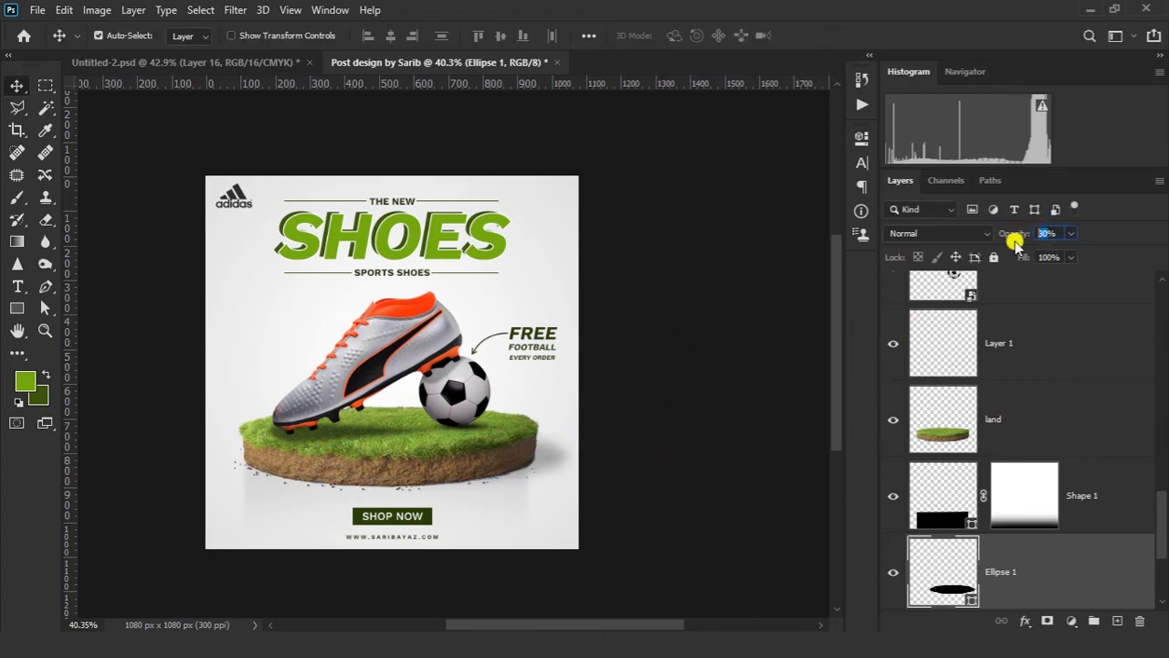
{"action": "left_click", "coordinate": [656, 477]}
{"action": "left_click_drag", "start_coordinate": [578, 316], "coordinate": [702, 301]}
Save a JPEG copy of the post in the Sports shoes design folder under the document's existing name with the sRGB profile embedded.
{"action": "left_click", "coordinate": [42, 9]}
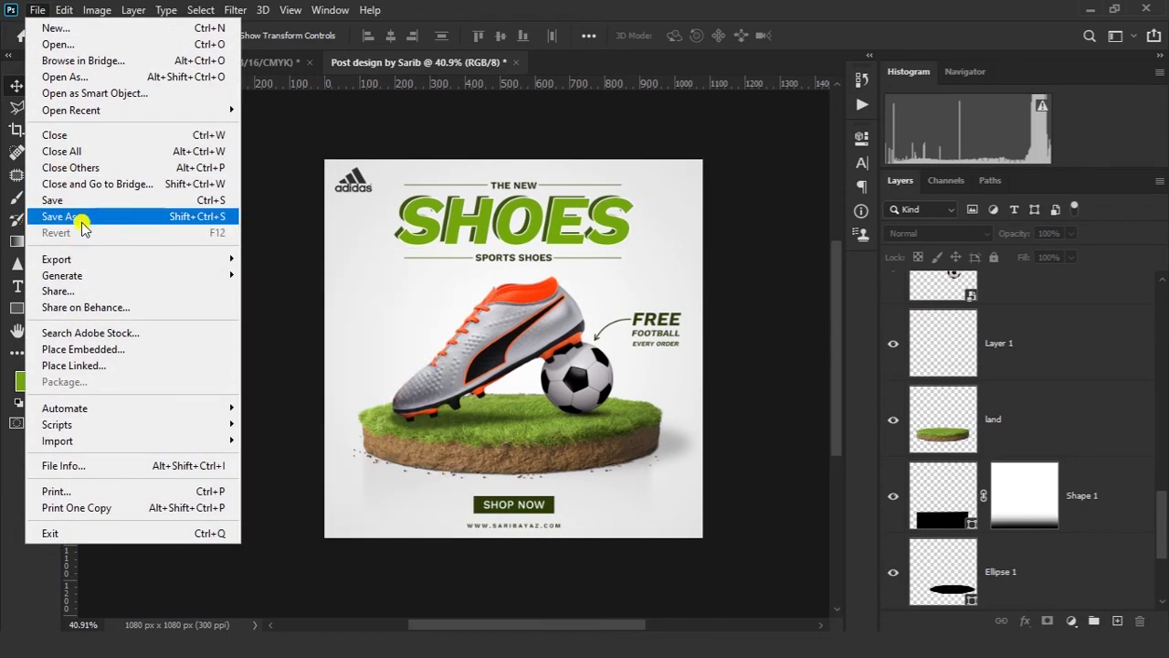
{"action": "left_click", "coordinate": [82, 220]}
{"action": "left_click", "coordinate": [146, 292]}
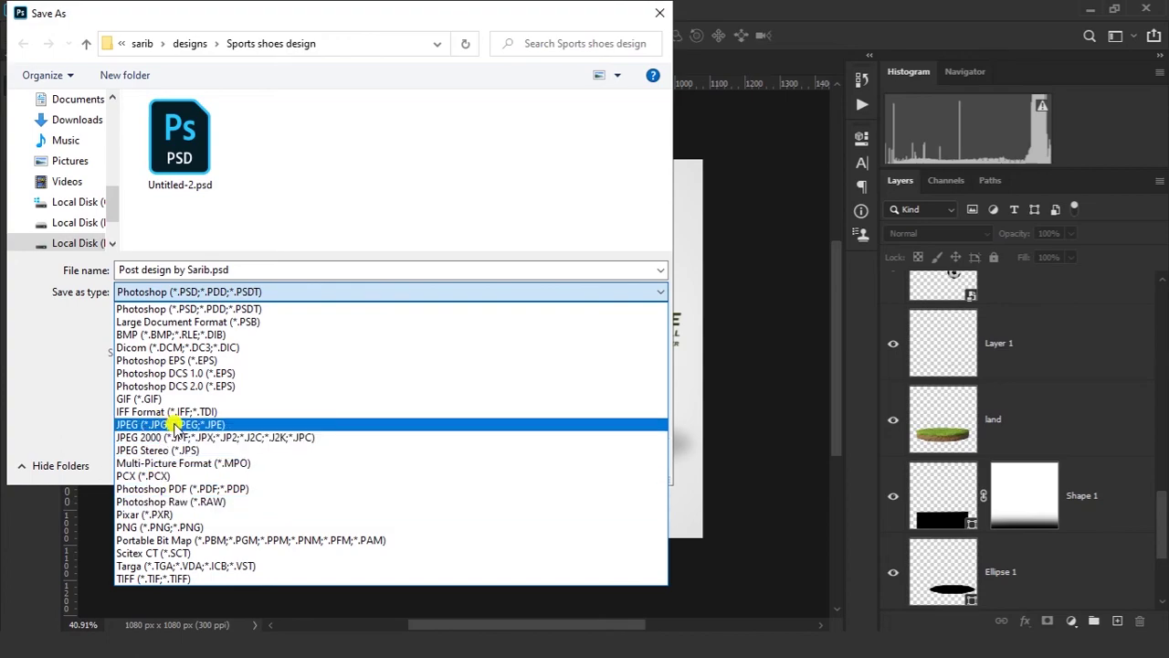
{"action": "left_click", "coordinate": [171, 424]}
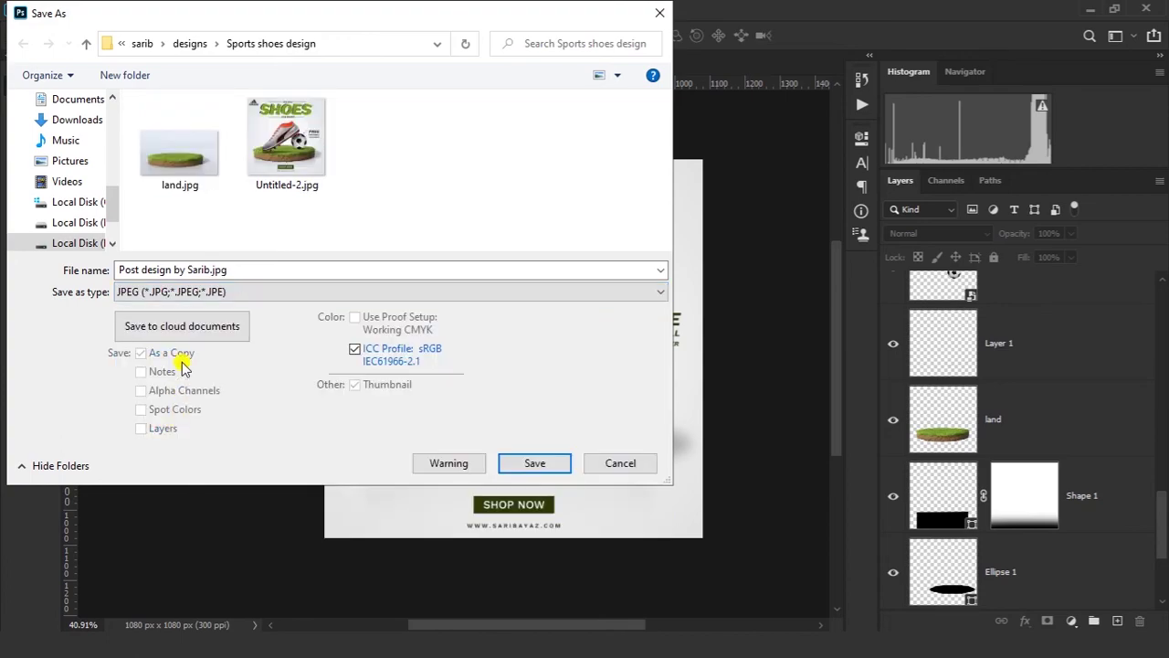
{"action": "left_click", "coordinate": [173, 265]}
{"action": "left_click", "coordinate": [534, 463]}
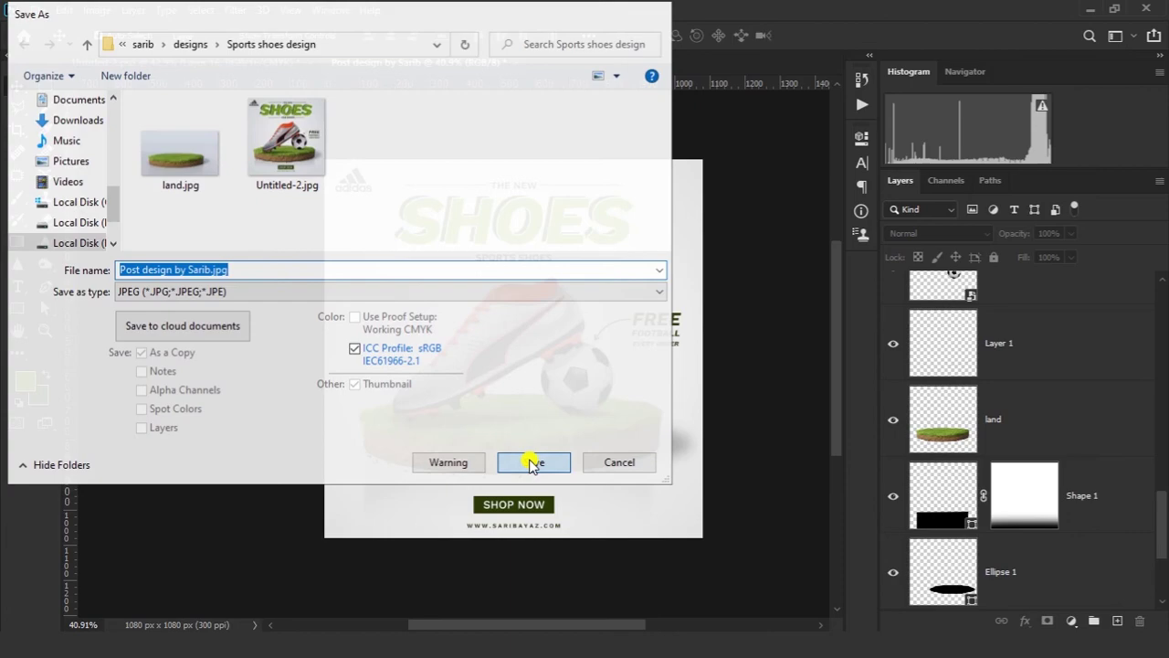
{"action": "left_click", "coordinate": [684, 138]}
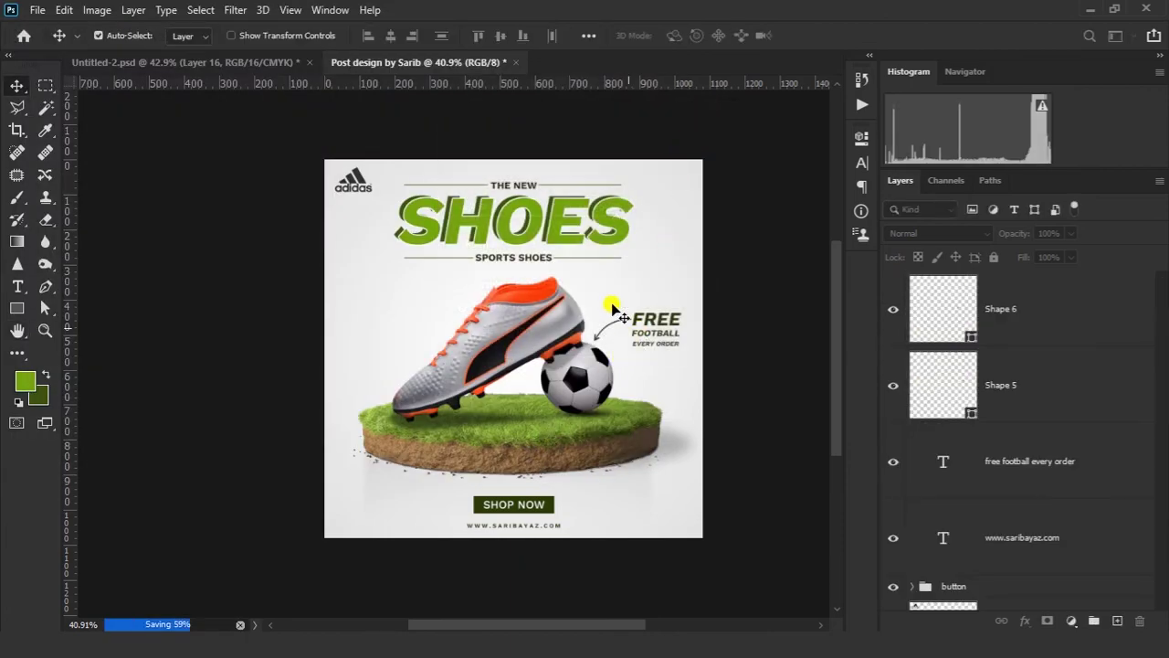